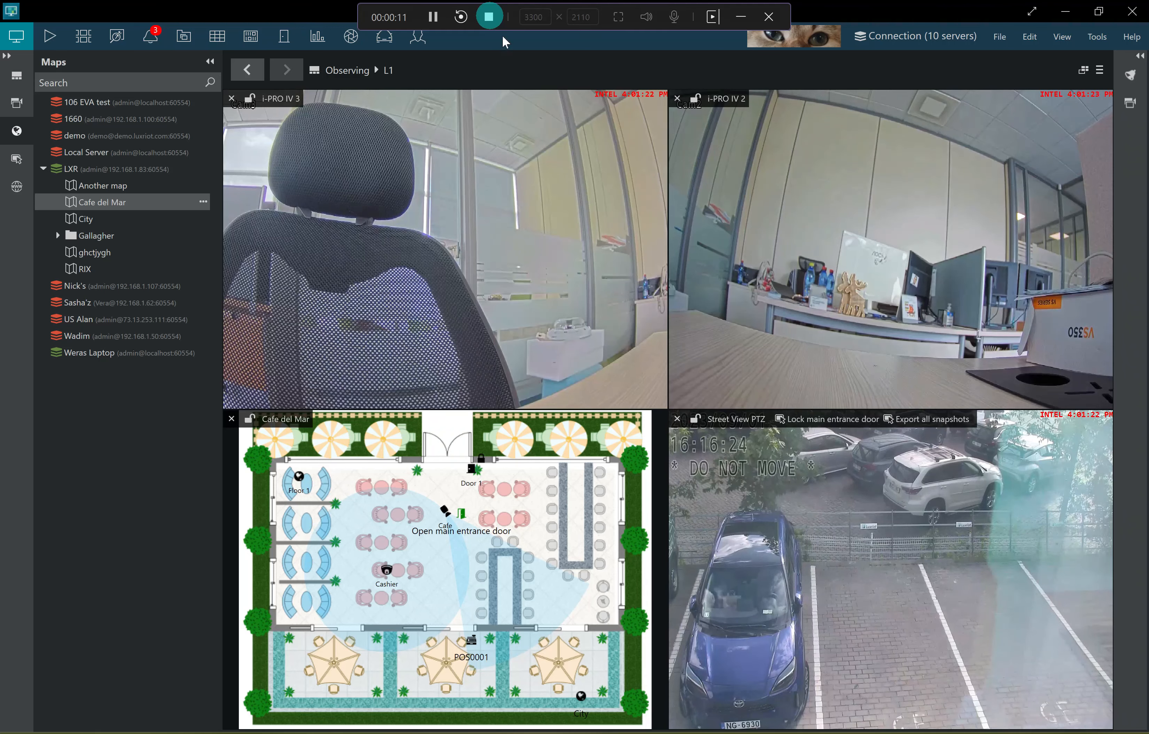
# - Open the case export list in playback mode, collapse the Maps list and select the case Test case
pyautogui.click(54, 39)
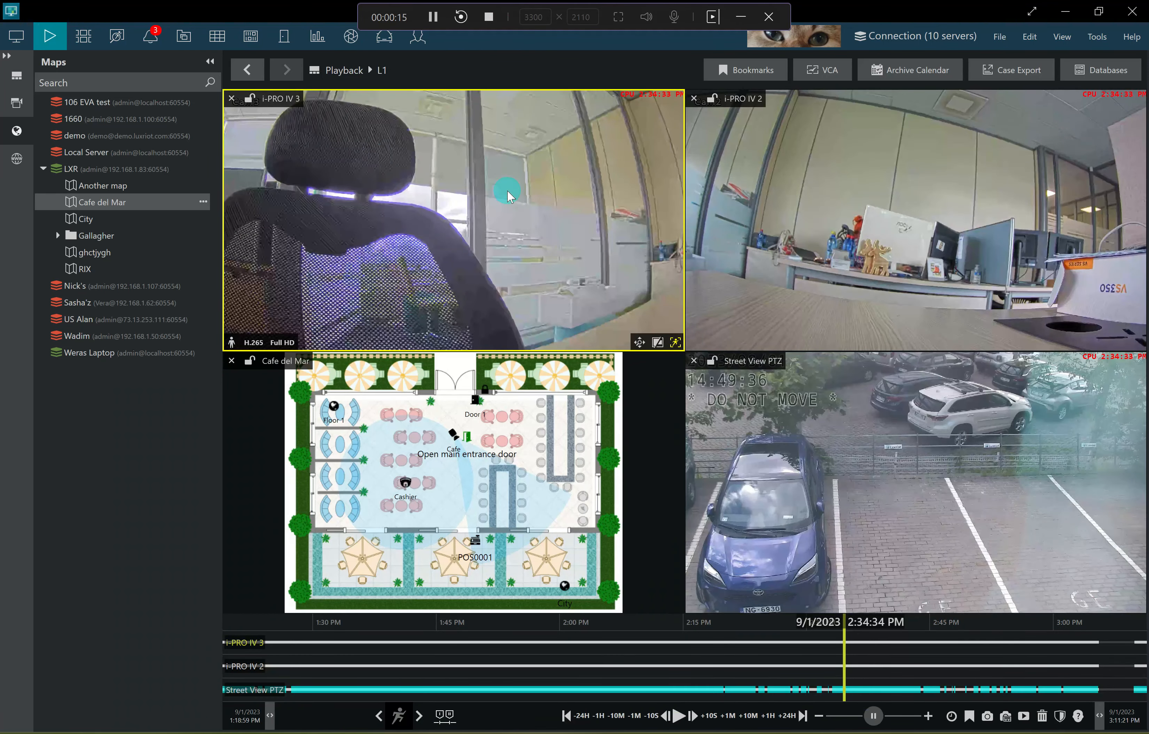
pyautogui.click(1011, 70)
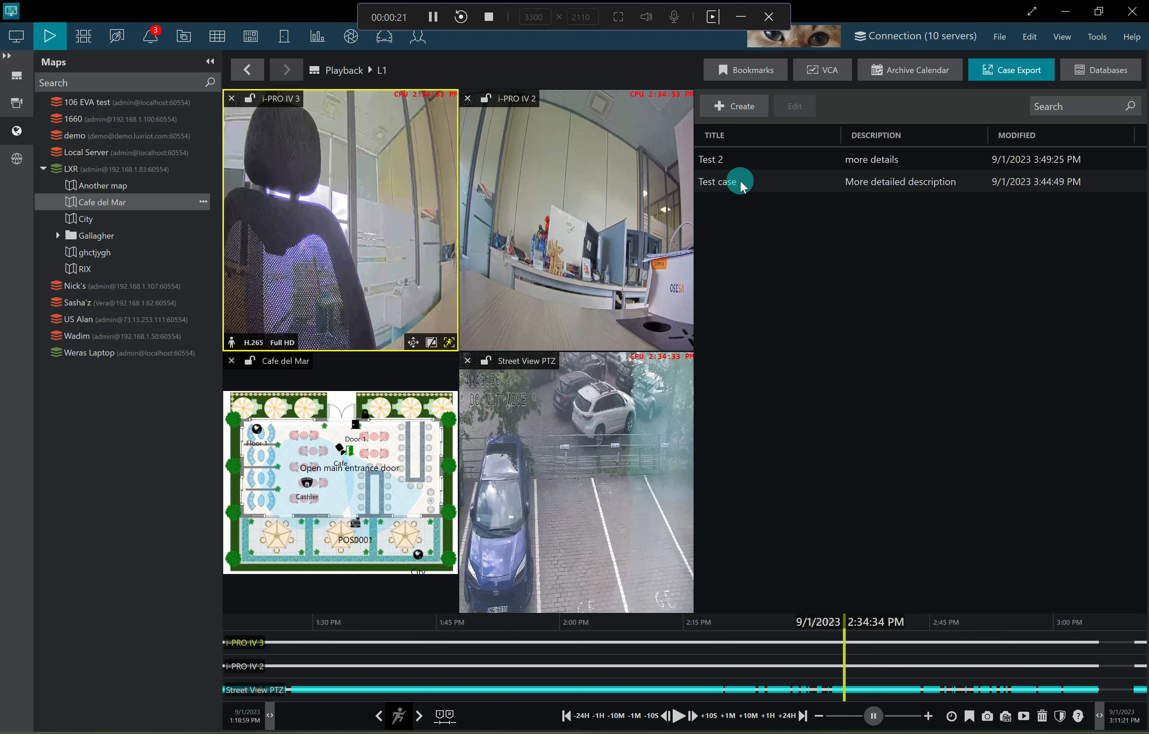
pyautogui.click(210, 62)
pyautogui.click(773, 184)
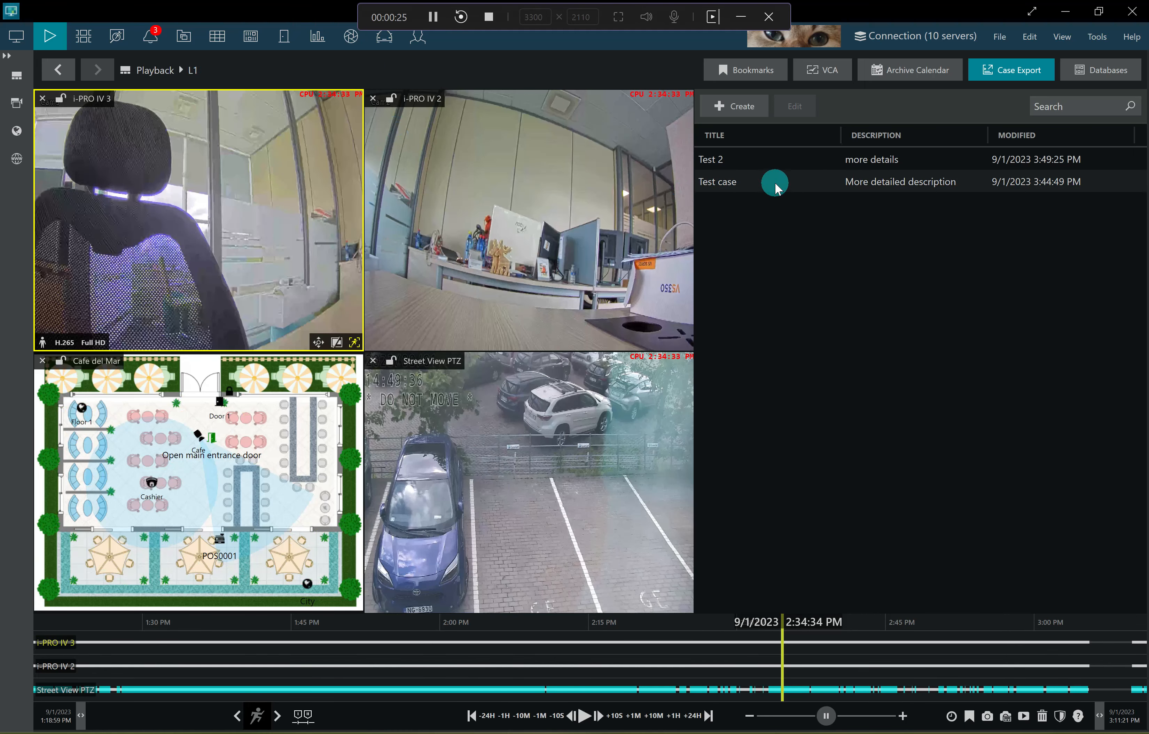
pyautogui.click(774, 182)
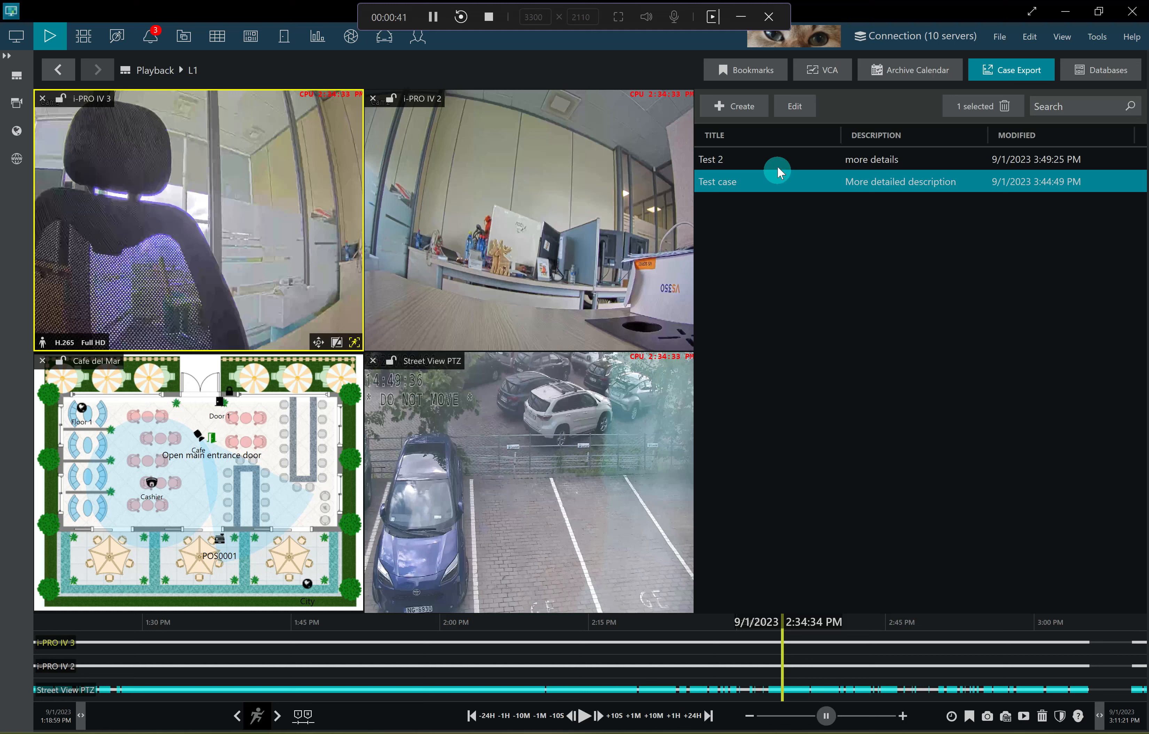
# - Create a new case and add a Street View PTZ entry covering 9/1/2023 1:58:41 PM to 2:14:32 PM
pyautogui.click(741, 106)
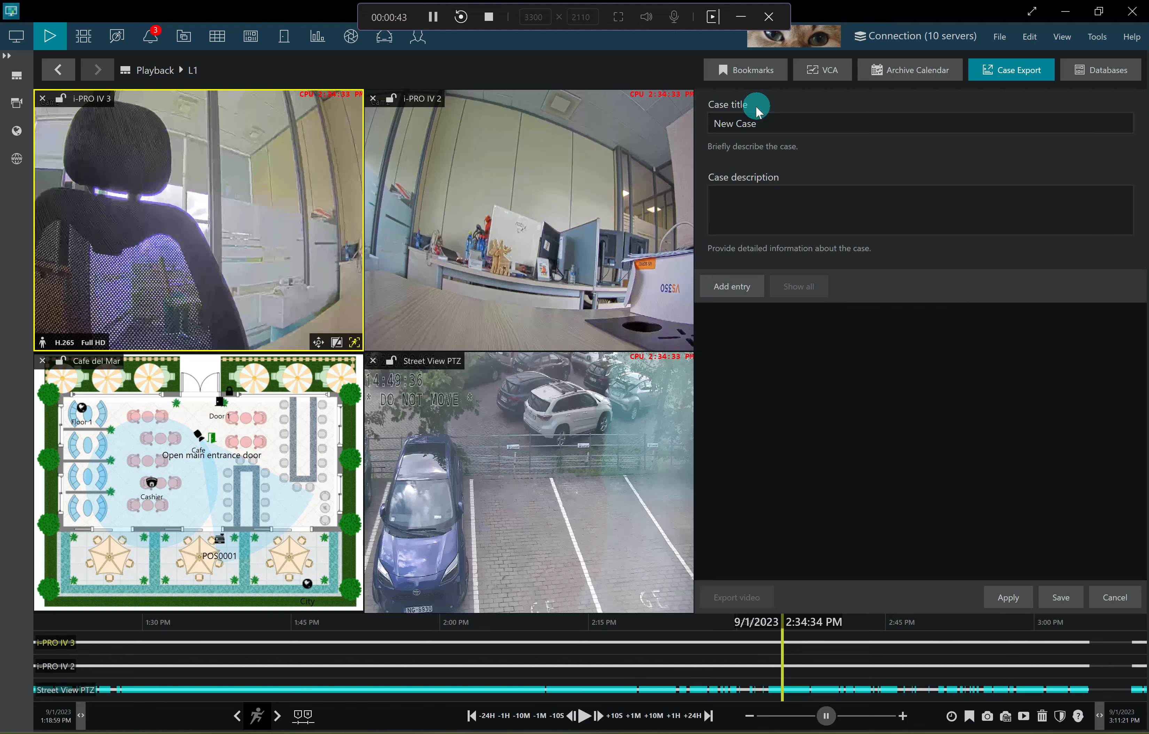
pyautogui.click(391, 599)
pyautogui.click(427, 627)
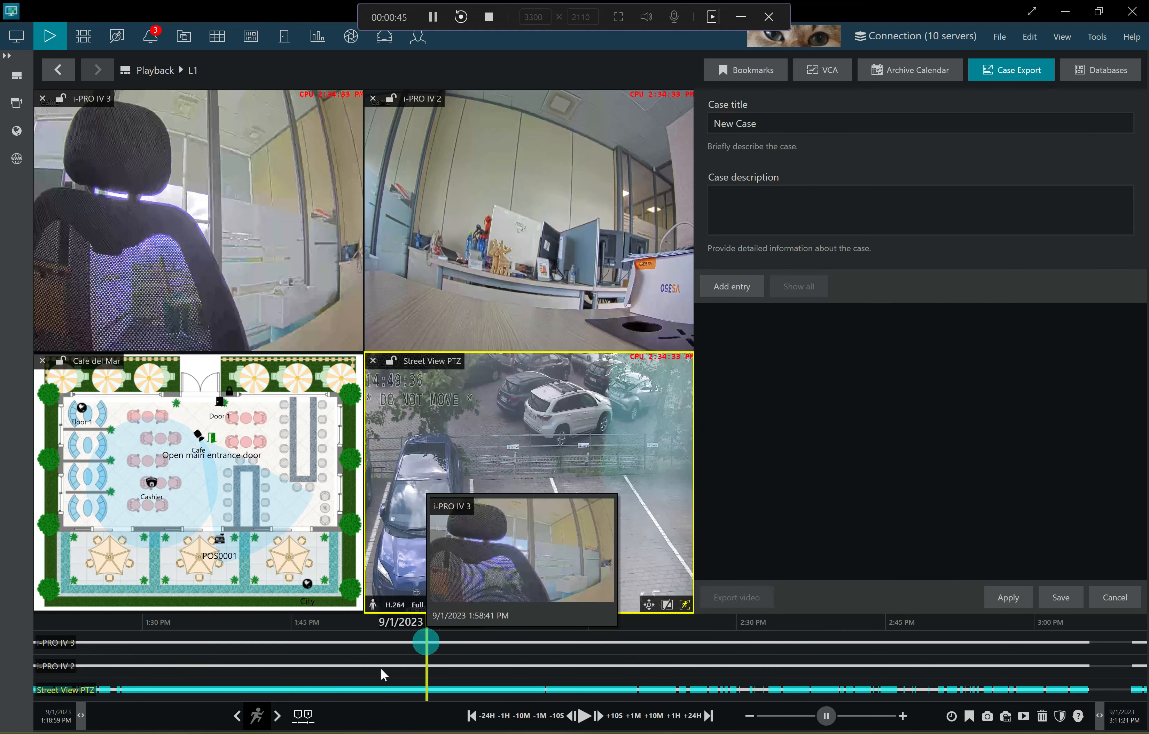
pyautogui.click(303, 716)
pyautogui.click(583, 658)
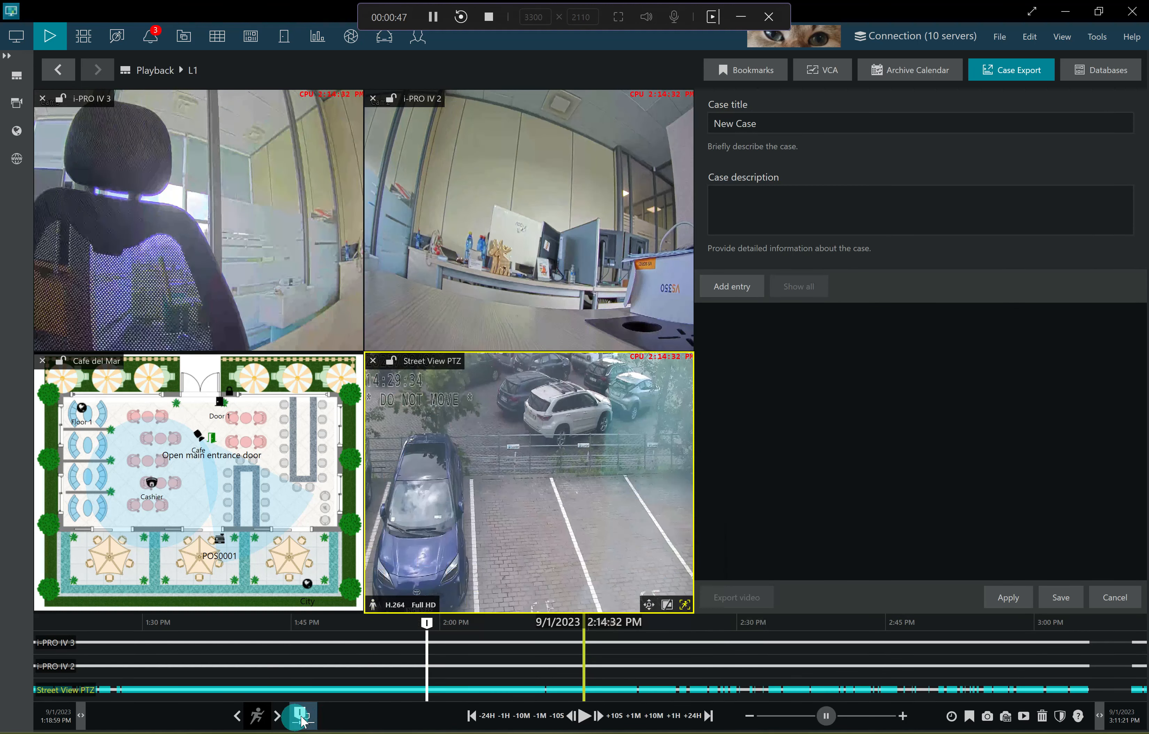
pyautogui.click(734, 289)
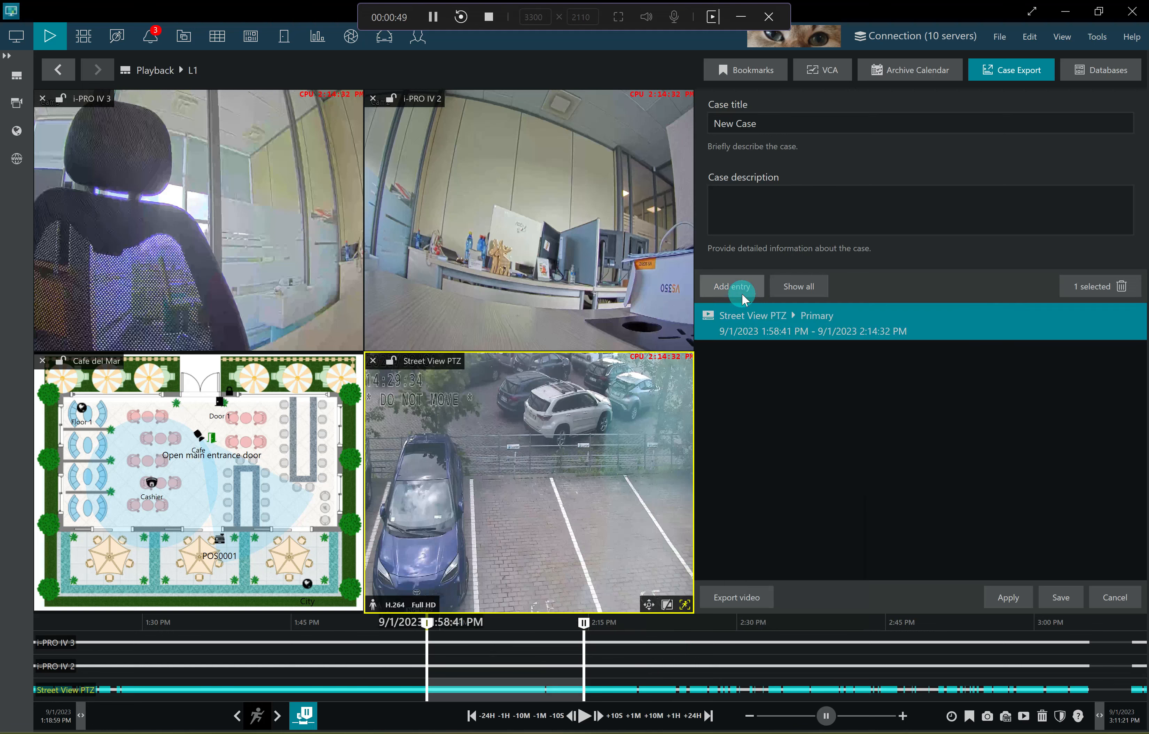
# - Add an i-PRO IV 2 entry to the case covering 9/1/2023 2:29:34 PM to 2:40:24 PM
pyautogui.click(468, 262)
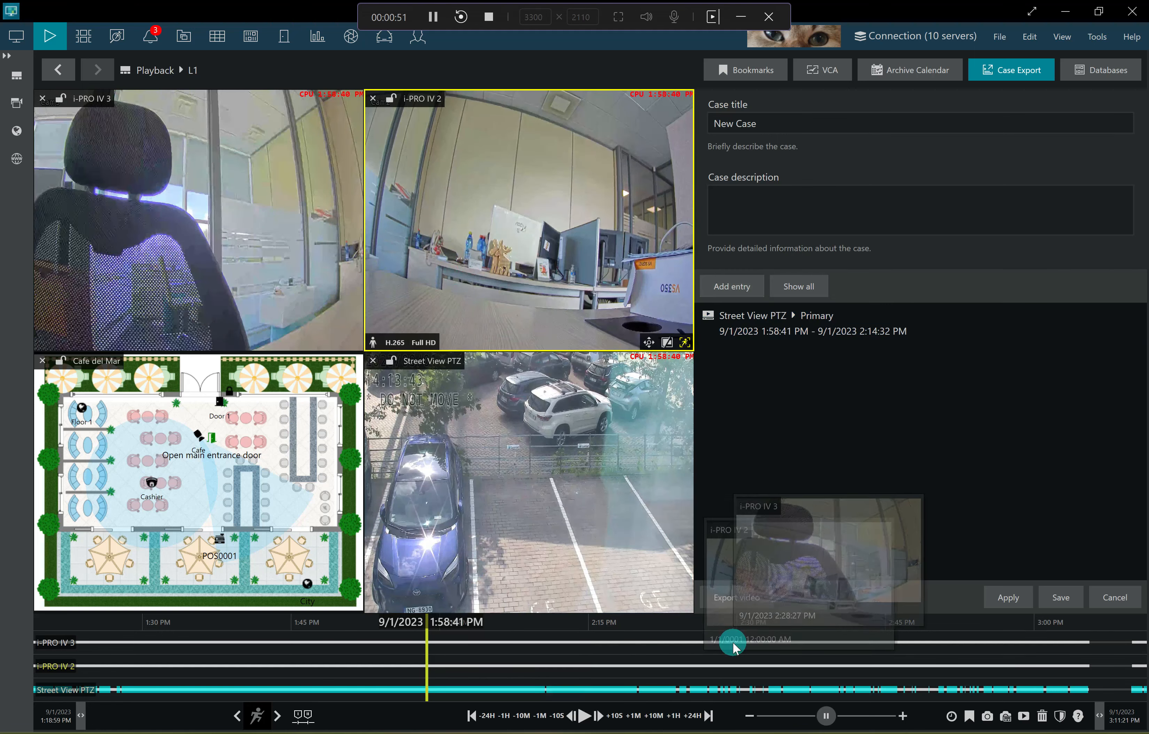
pyautogui.click(732, 642)
pyautogui.click(304, 717)
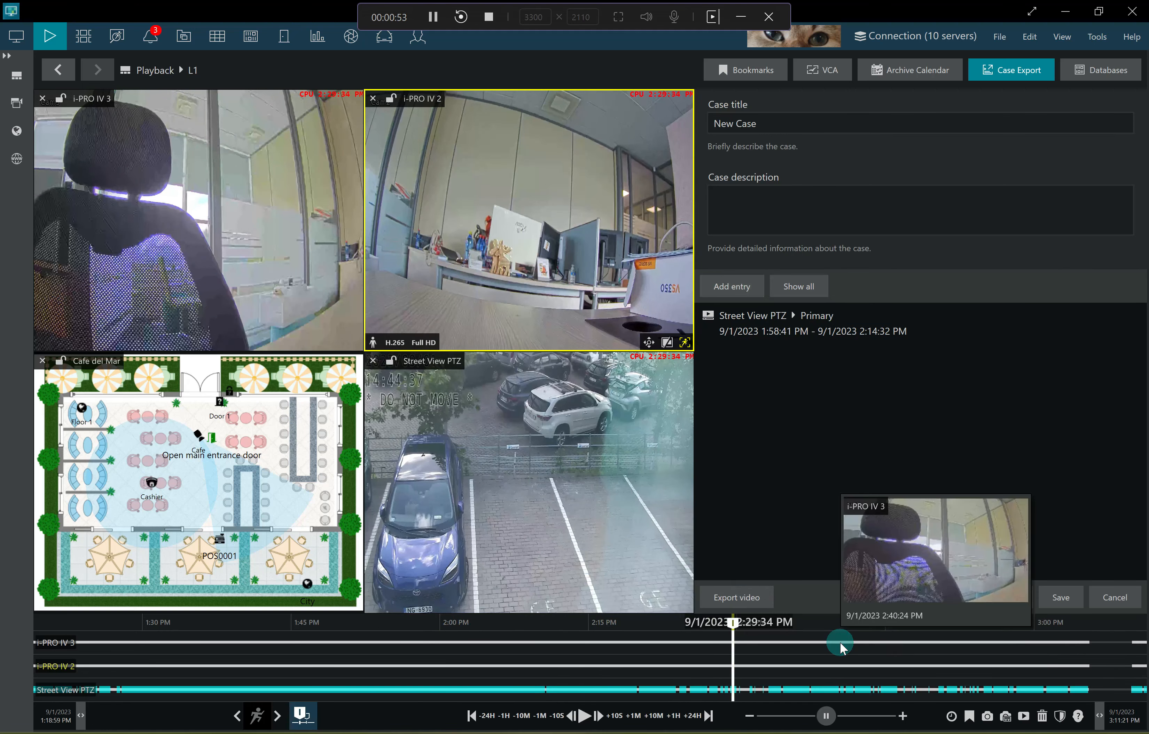
pyautogui.click(840, 642)
pyautogui.click(305, 717)
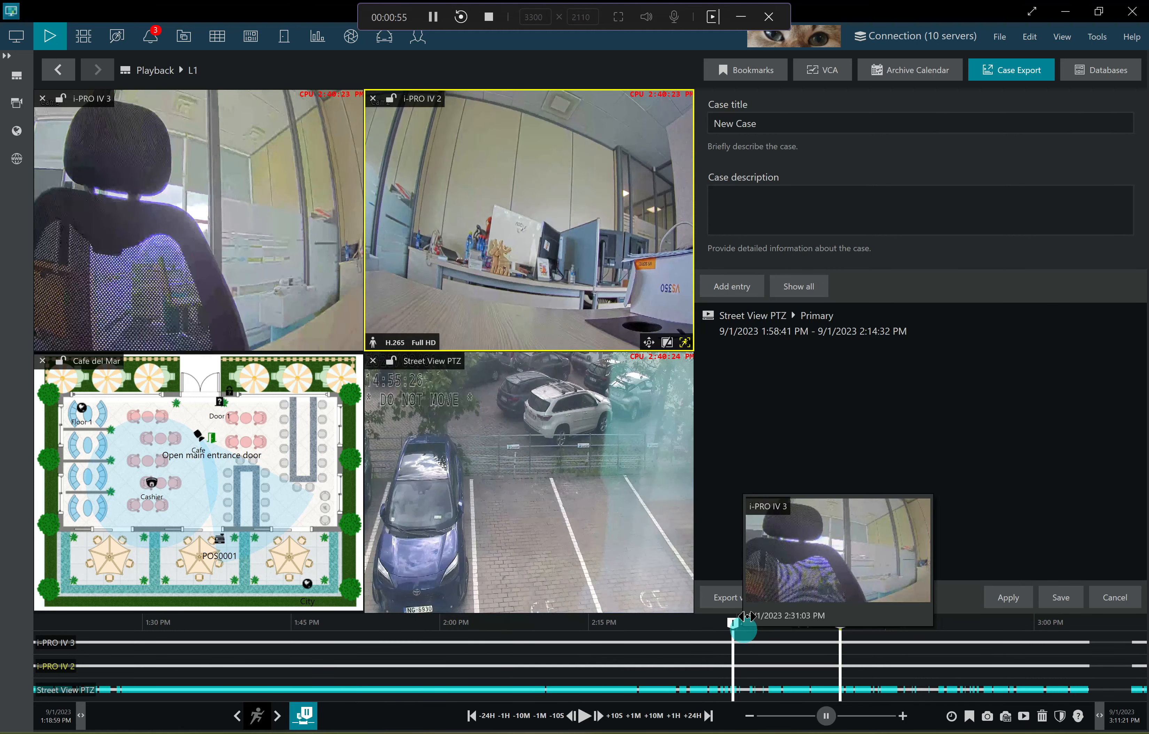
pyautogui.click(737, 290)
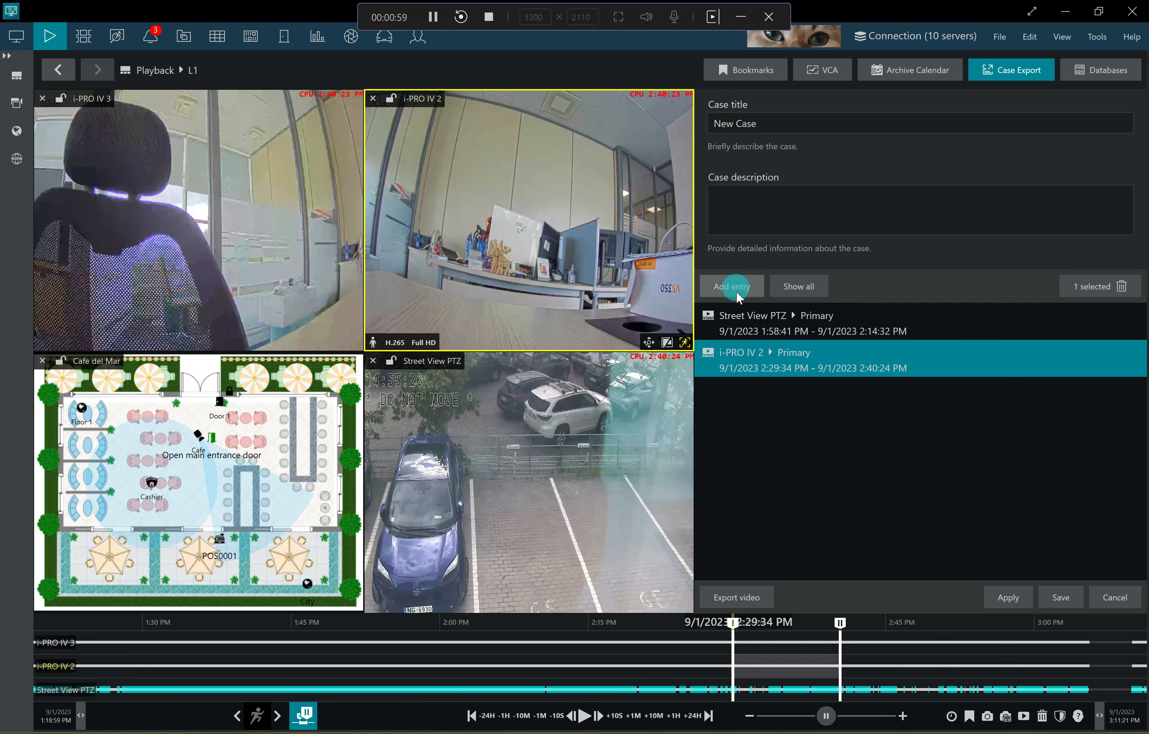
# - Remove the i-PRO IV 2 entry from the case and confirm the deletion
pyautogui.click(879, 322)
pyautogui.click(934, 367)
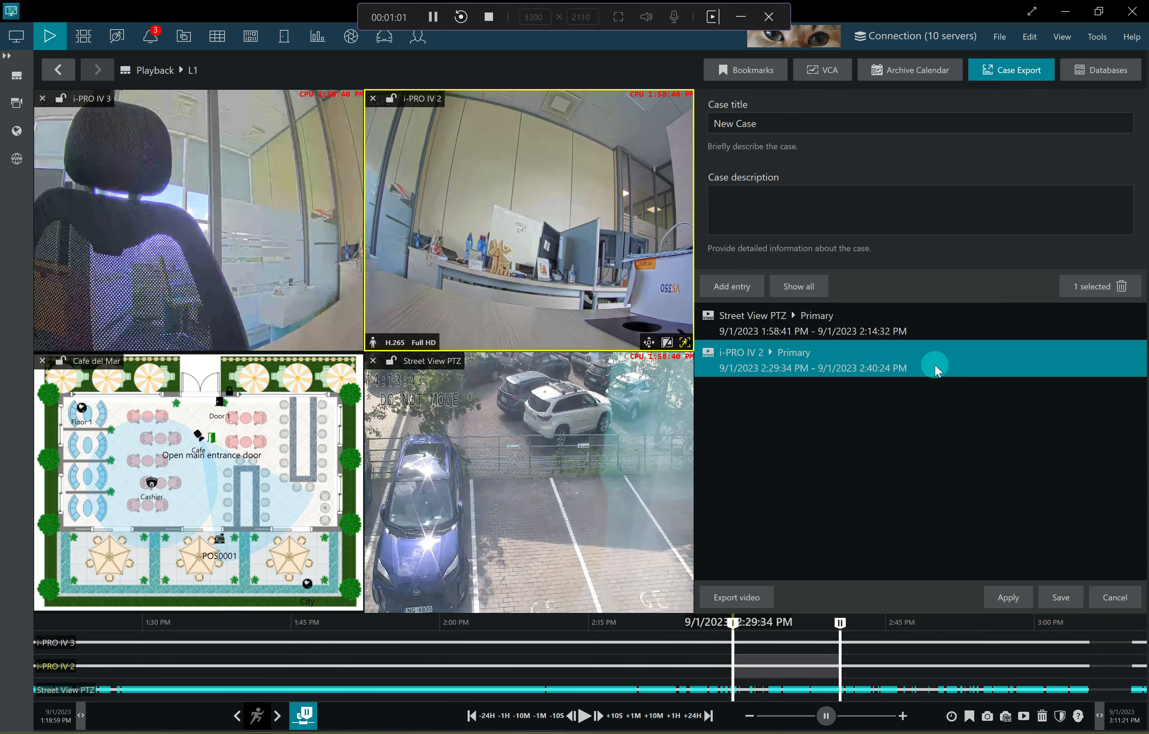
pyautogui.click(1119, 286)
pyautogui.click(611, 404)
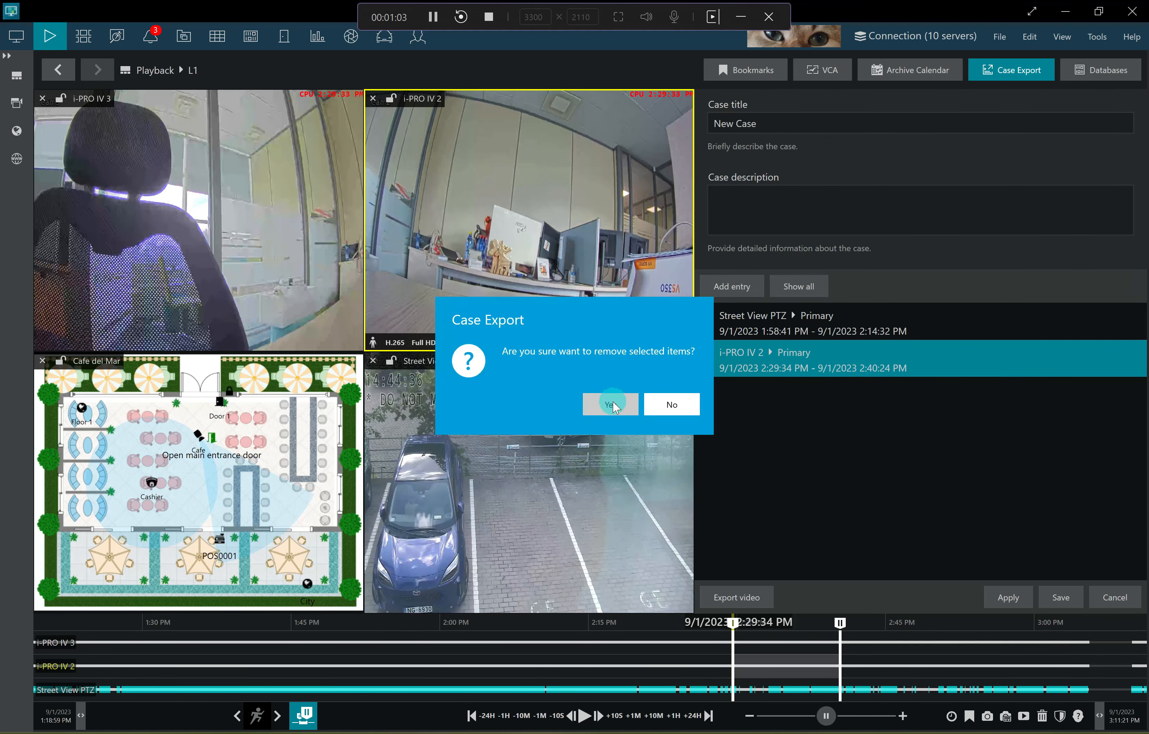
# - Save the case with the title New Case and an empty description
pyautogui.click(741, 126)
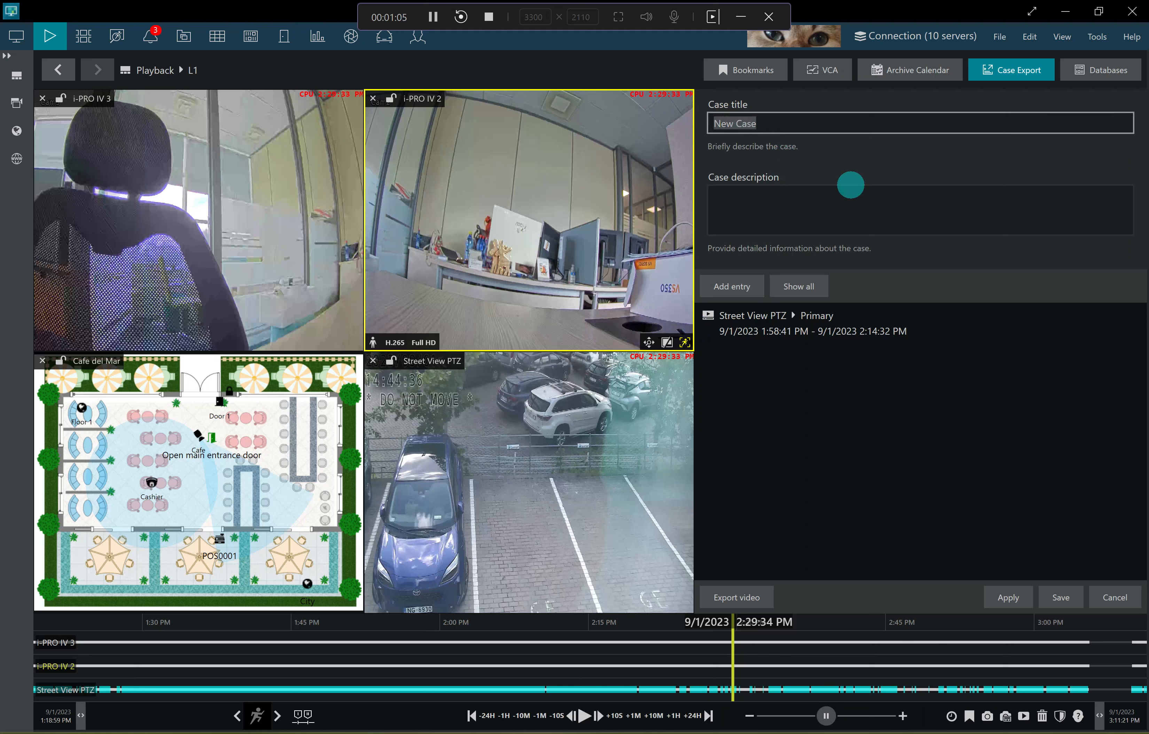
pyautogui.click(779, 209)
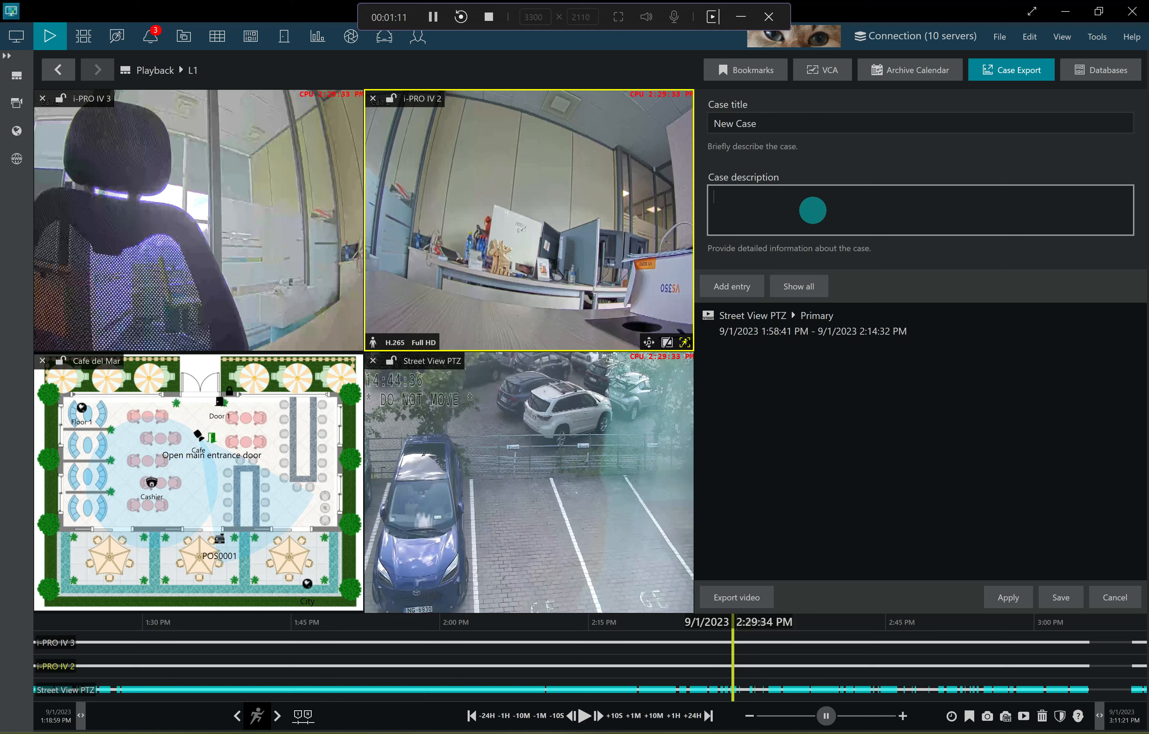
pyautogui.click(1064, 599)
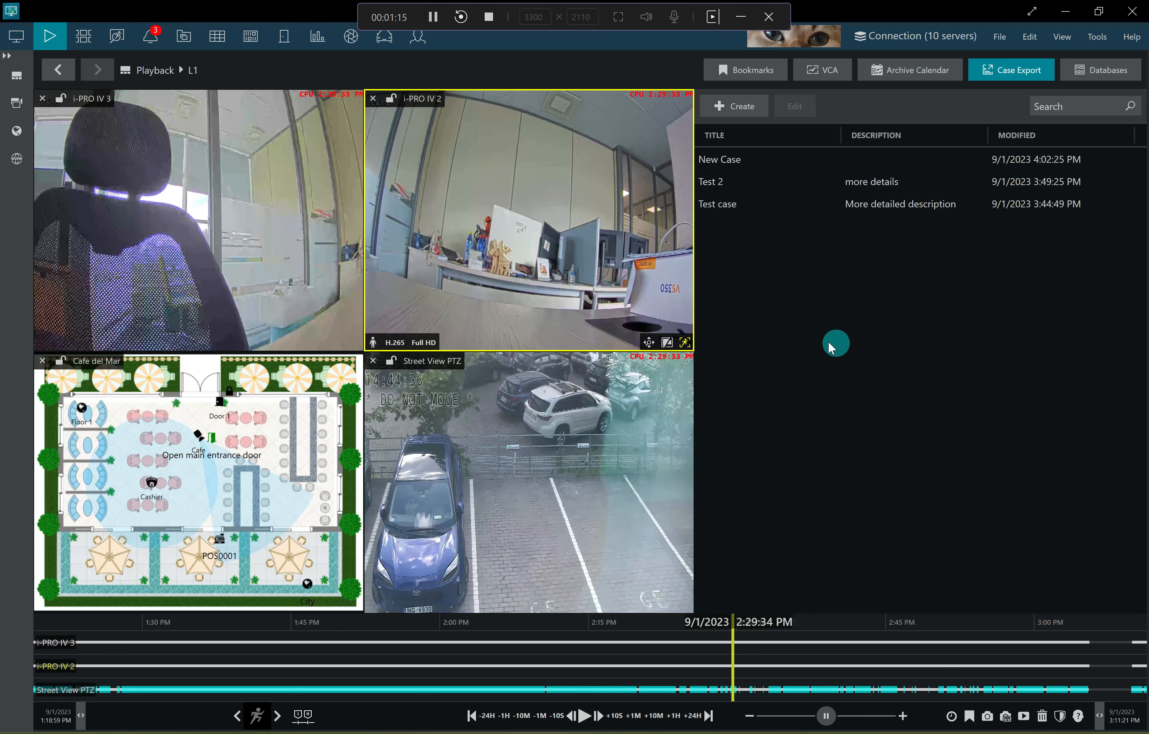
# - Open the case Test 2 for editing and review the recorded intervals of its Street View PTZ and i-PRO IV 2 entries
pyautogui.click(793, 166)
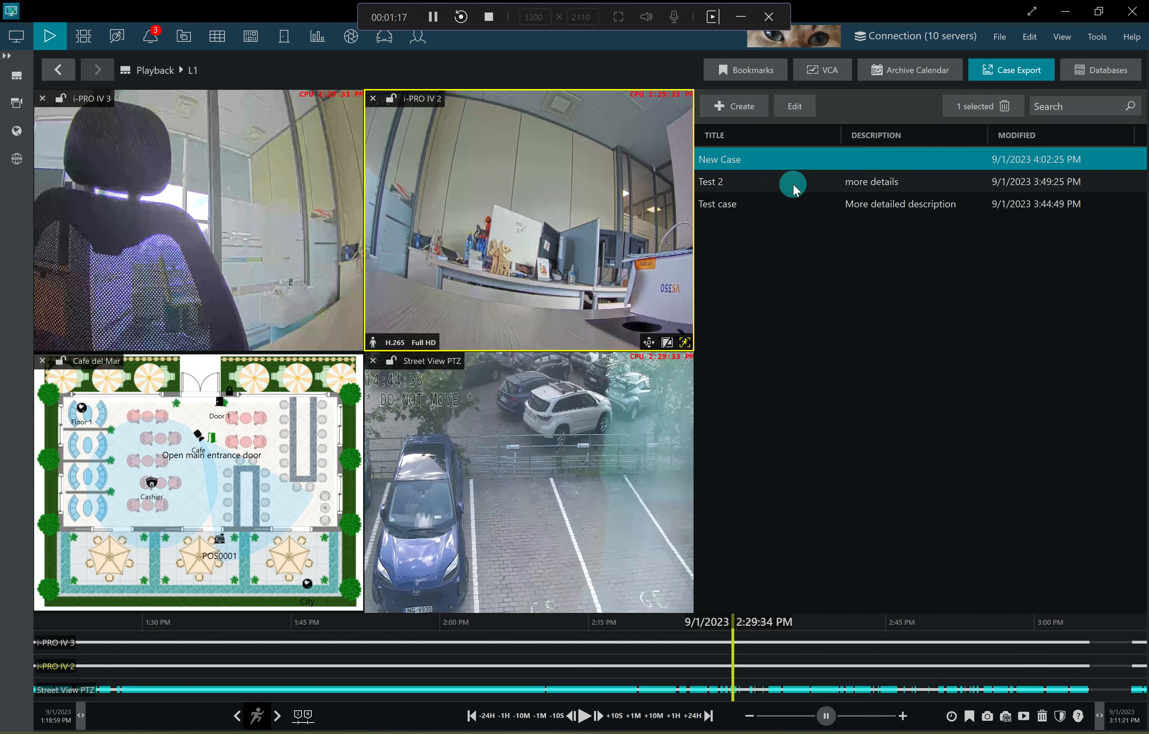
pyautogui.click(794, 183)
pyautogui.click(834, 202)
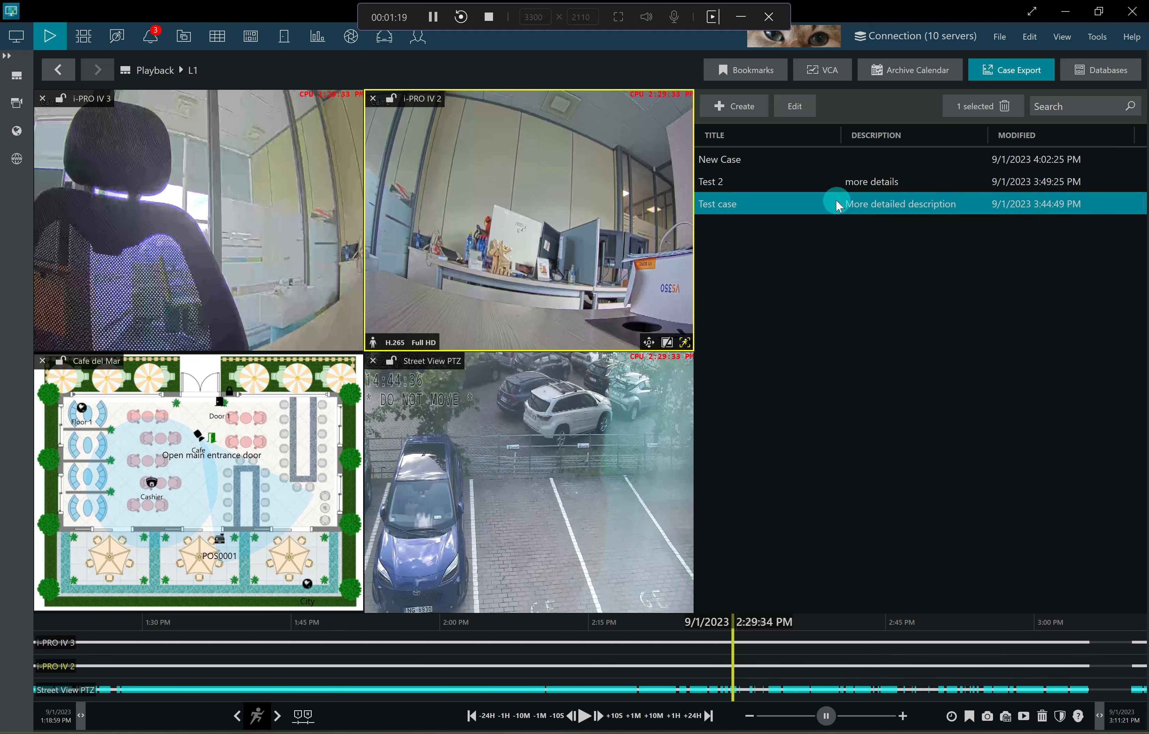
pyautogui.click(833, 181)
pyautogui.click(792, 116)
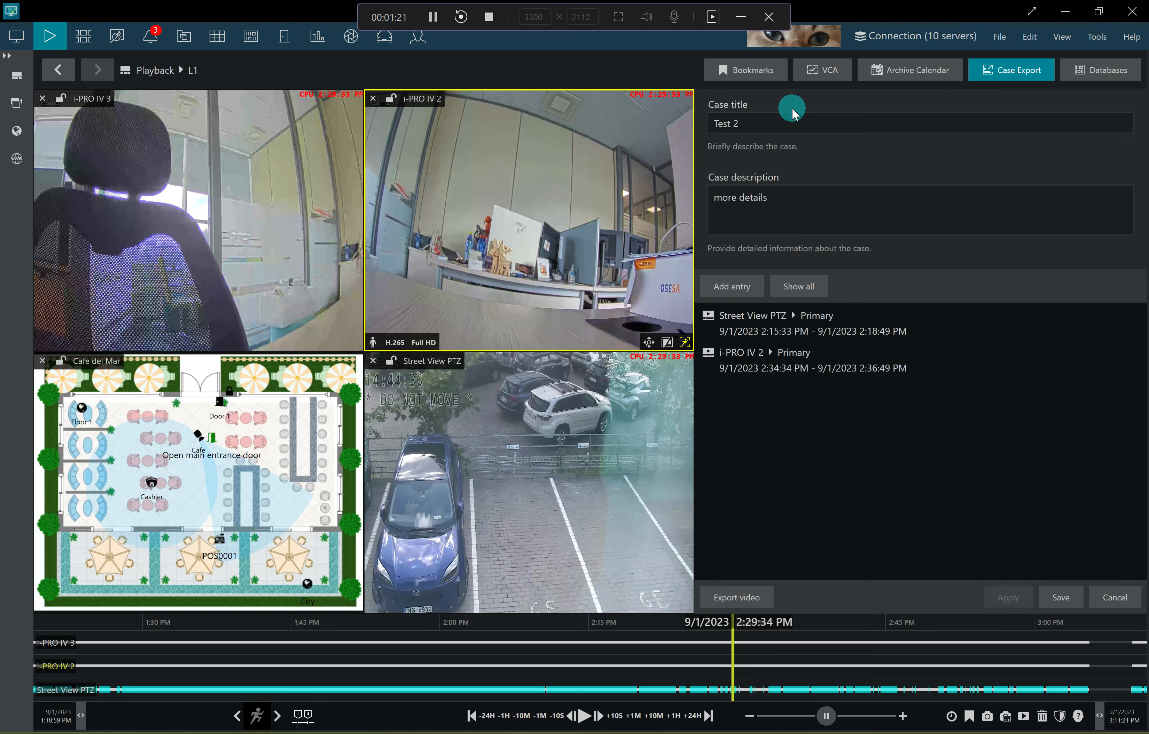
pyautogui.click(885, 334)
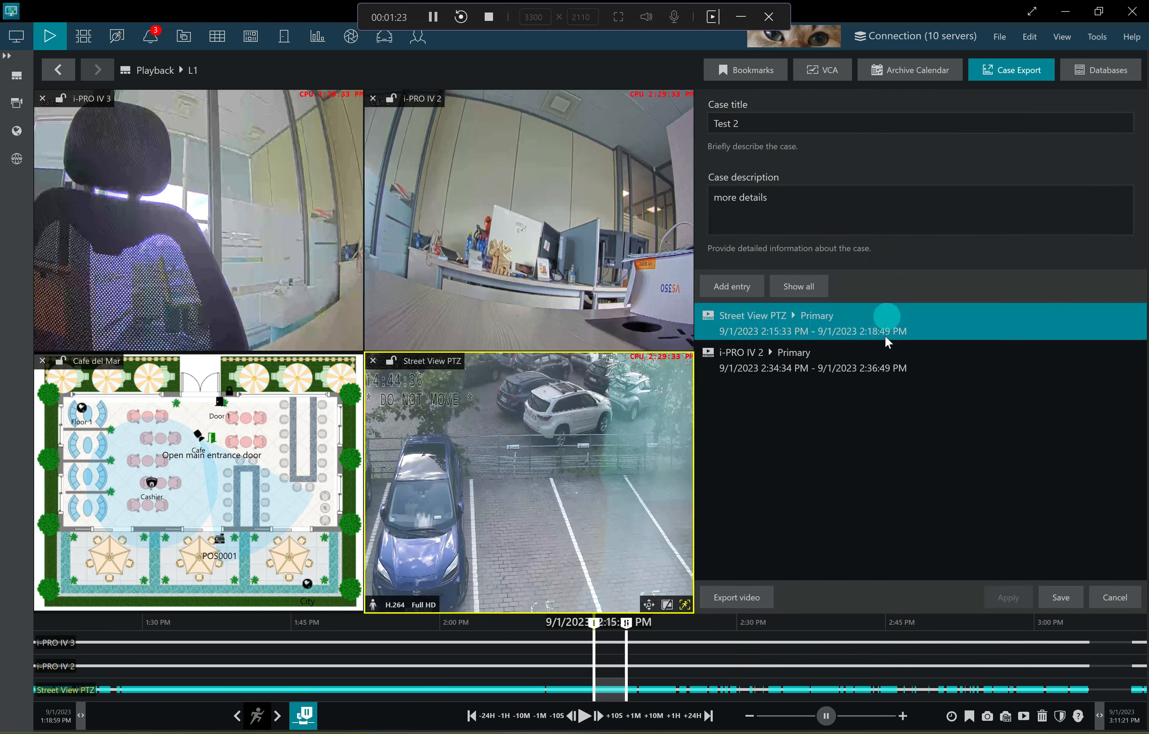
pyautogui.click(895, 362)
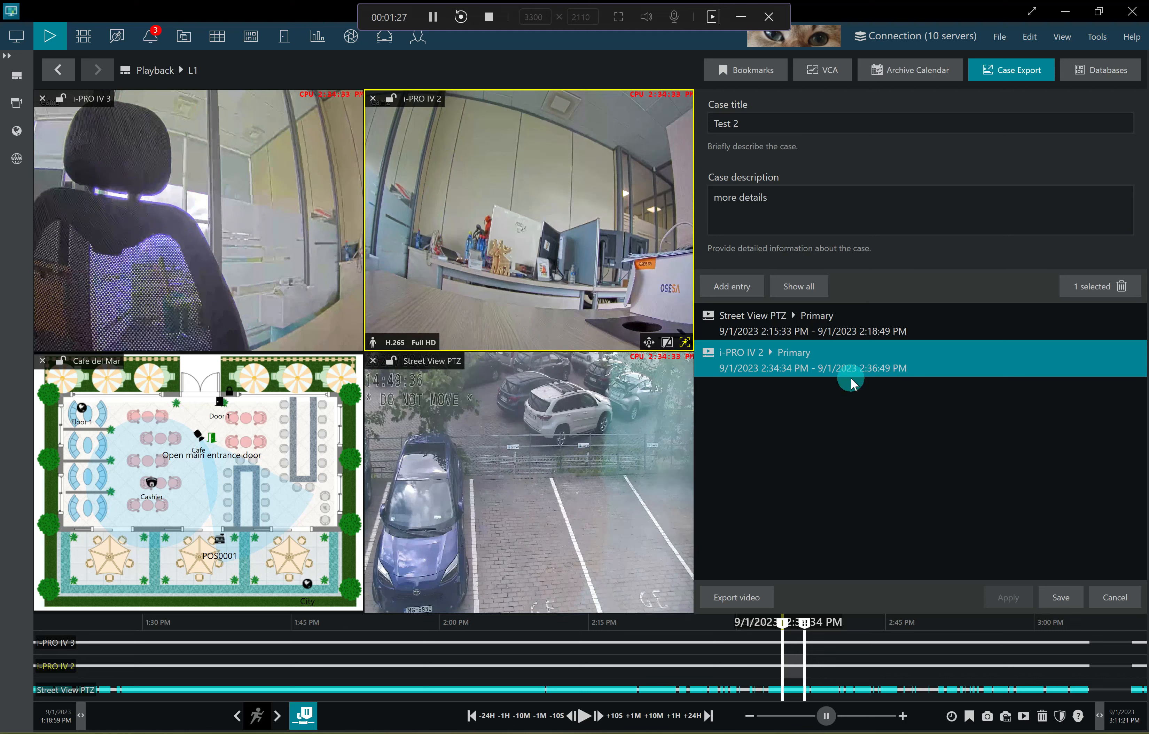
pyautogui.click(772, 597)
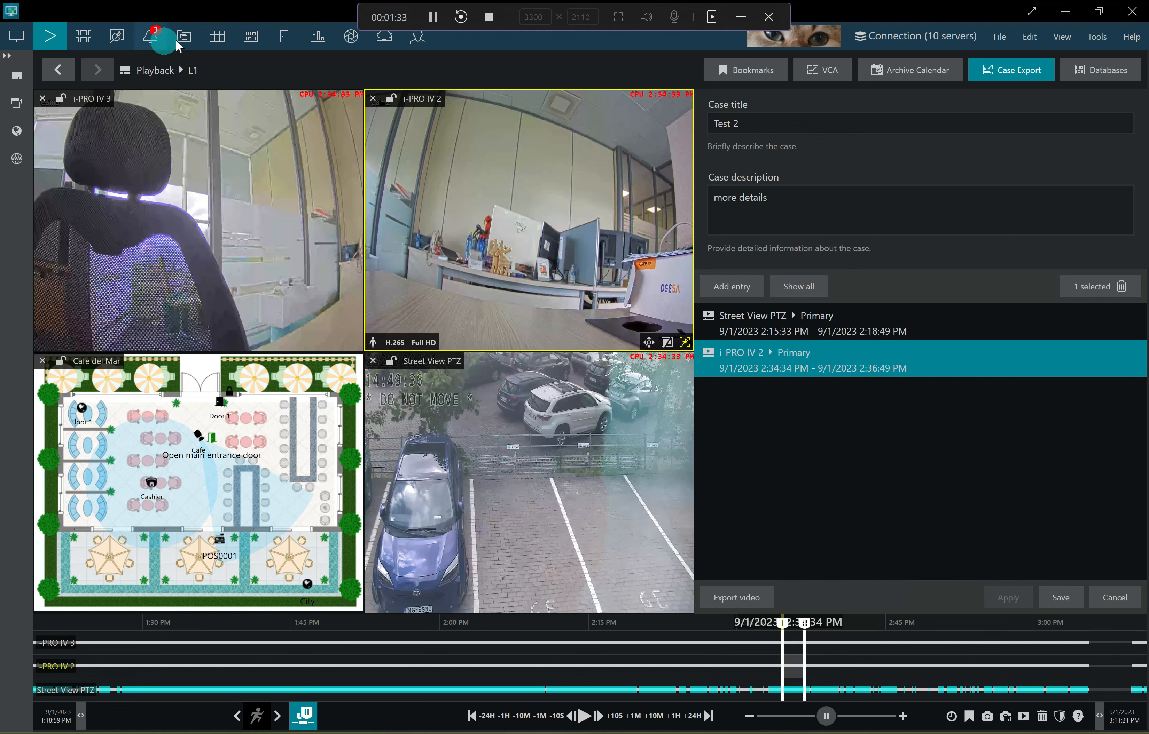
pyautogui.click(184, 36)
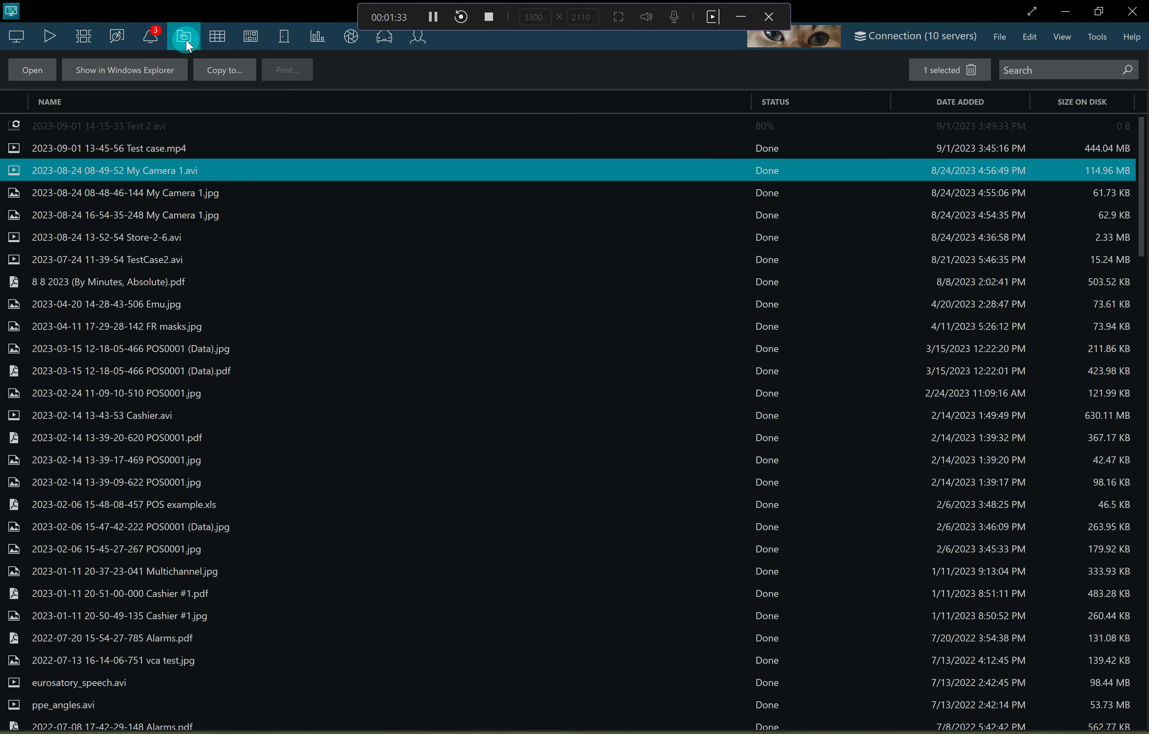
pyautogui.click(221, 126)
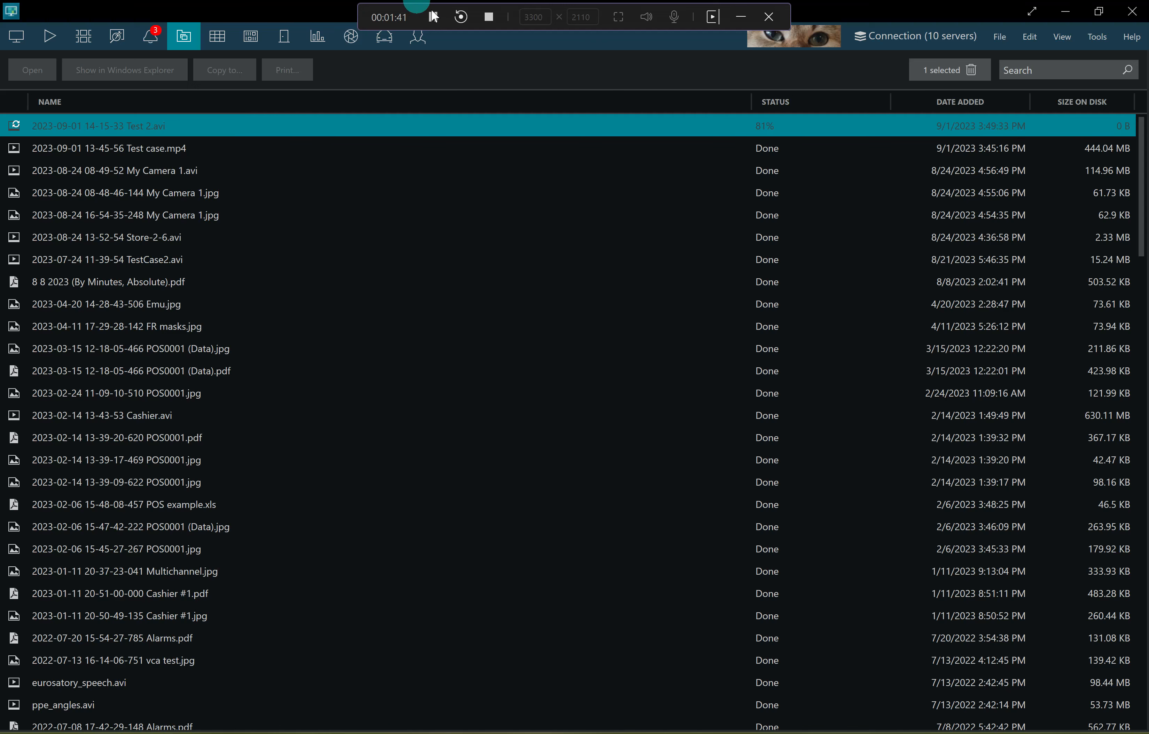
pyautogui.click(257, 127)
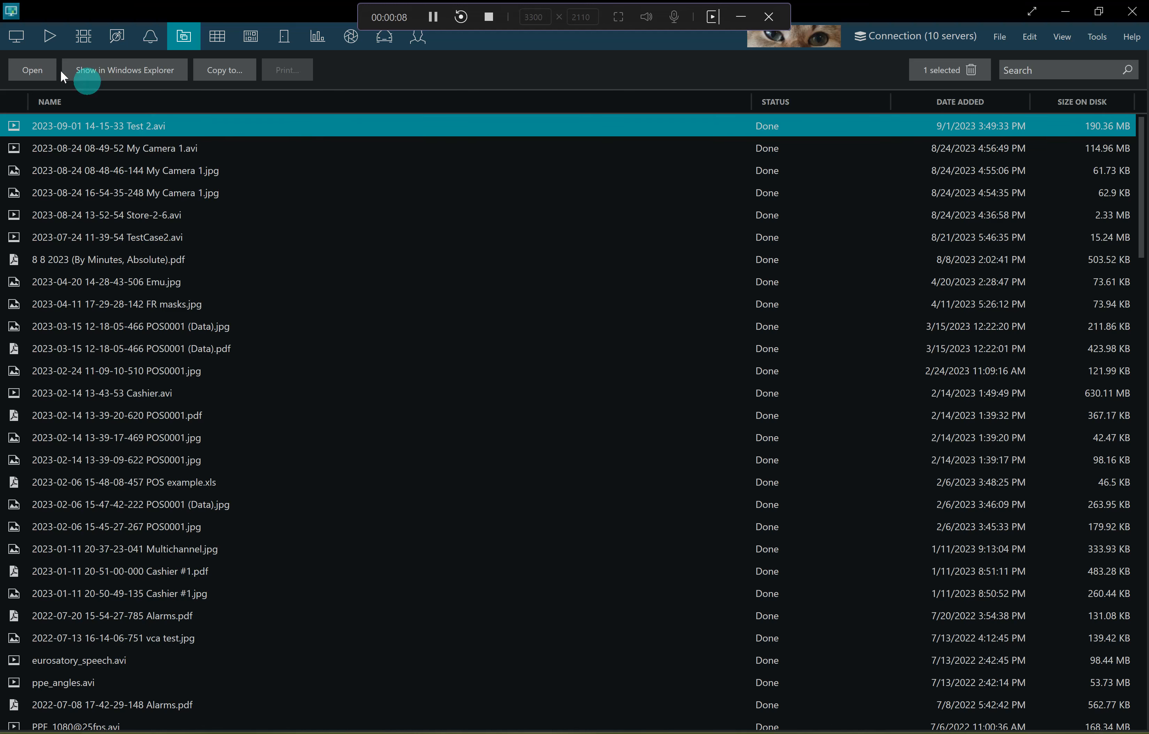
pyautogui.doubleClick(141, 130)
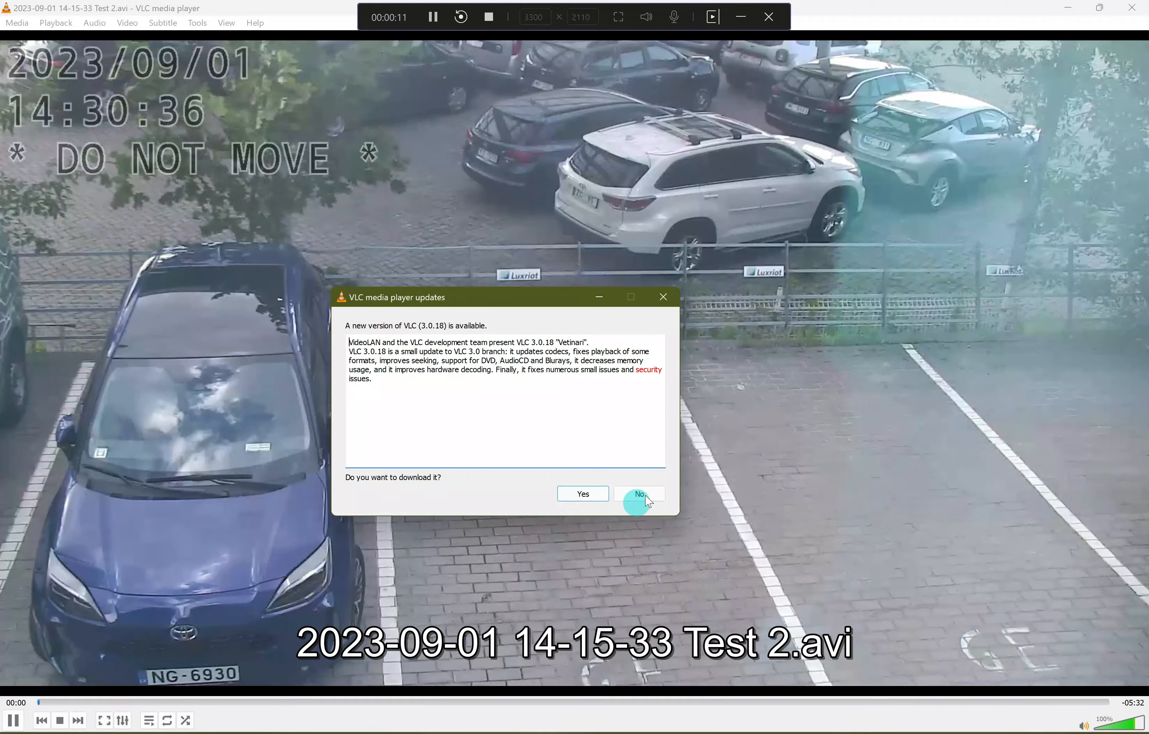
pyautogui.click(647, 498)
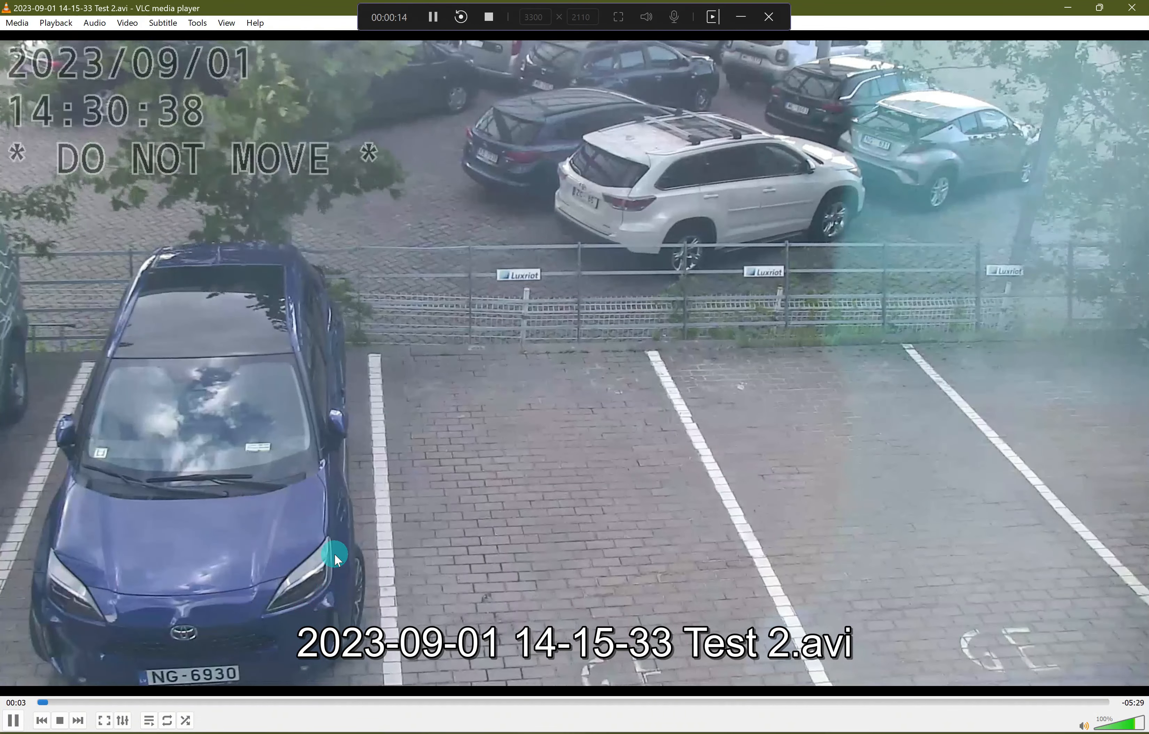
# - Skim through the exported Test 2 video to check the footage from both cameras, and close the player
pyautogui.click(181, 704)
pyautogui.click(241, 703)
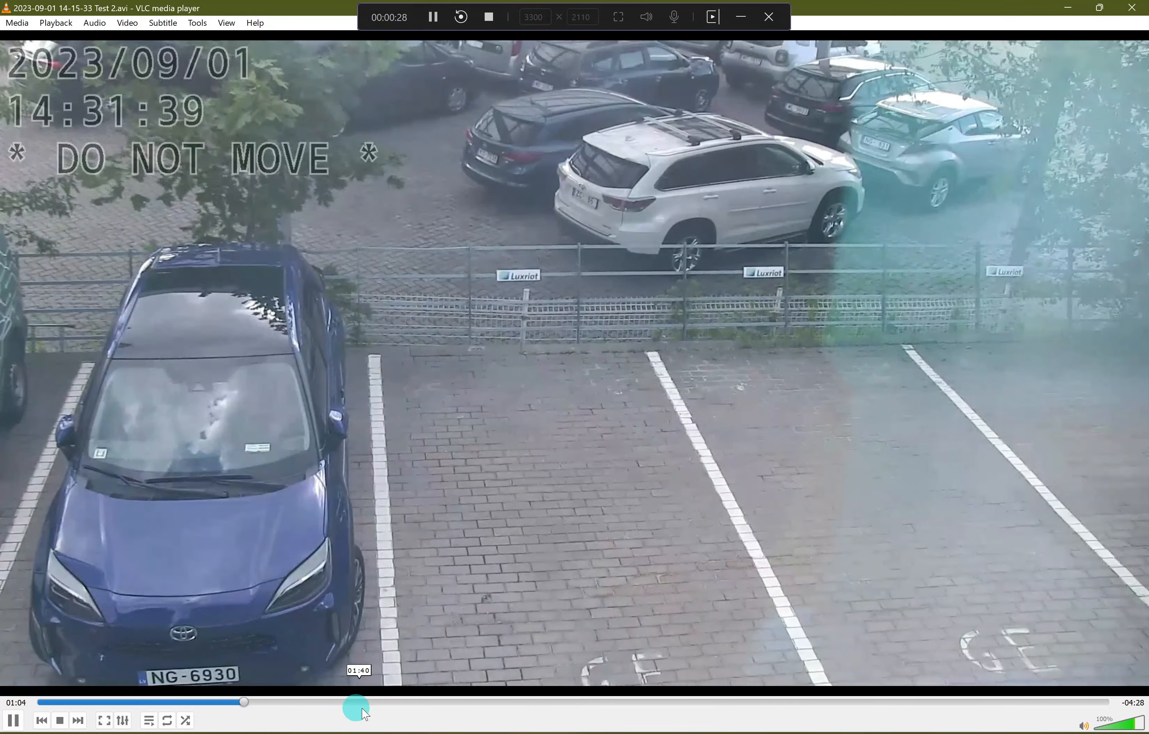
pyautogui.click(368, 703)
pyautogui.click(499, 703)
pyautogui.click(757, 703)
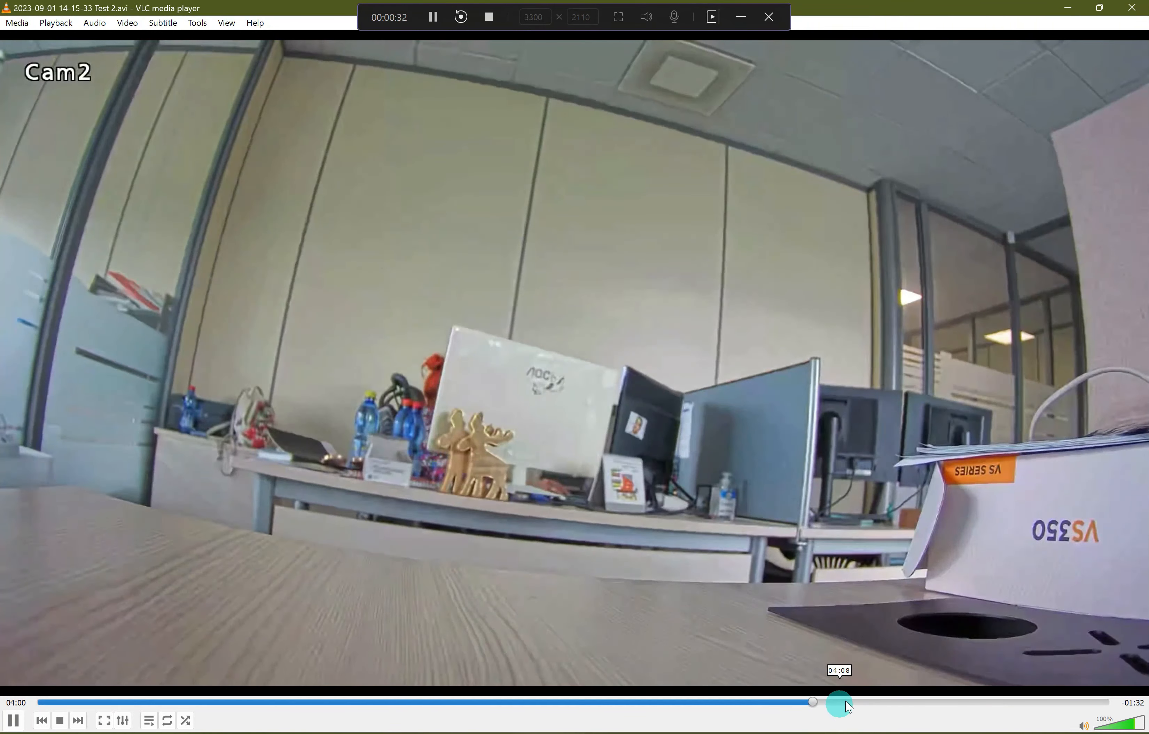
pyautogui.click(850, 702)
pyautogui.click(886, 704)
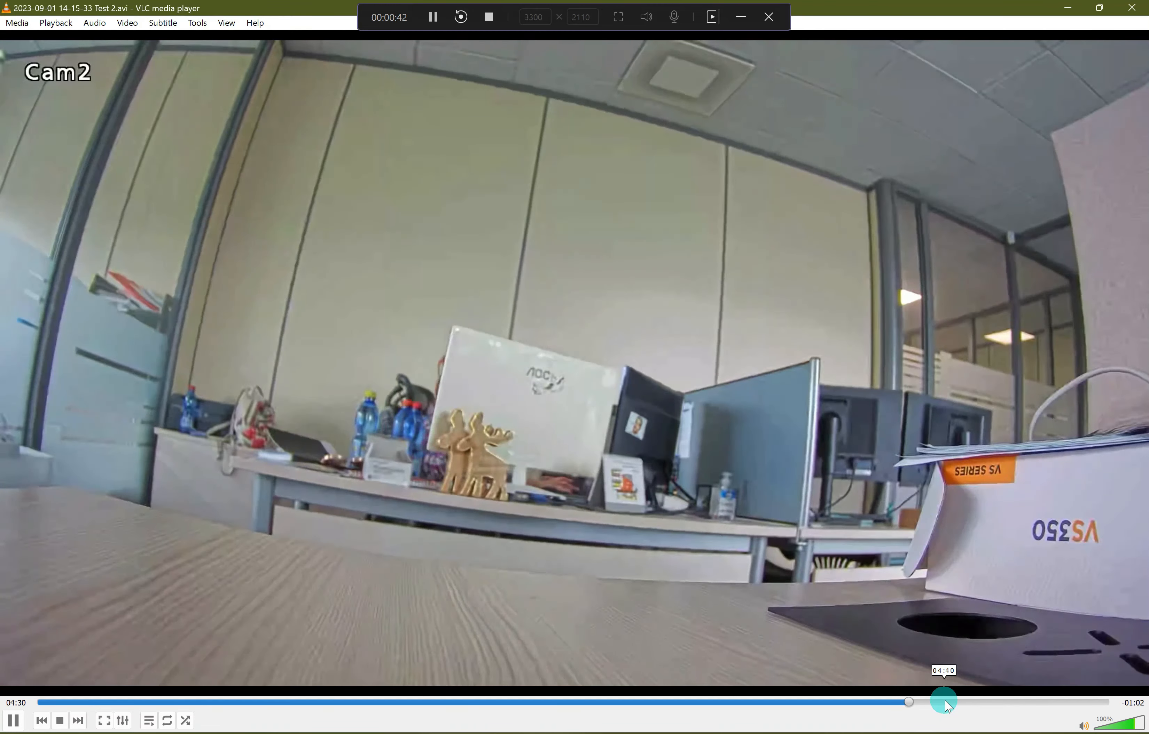
pyautogui.click(1135, 8)
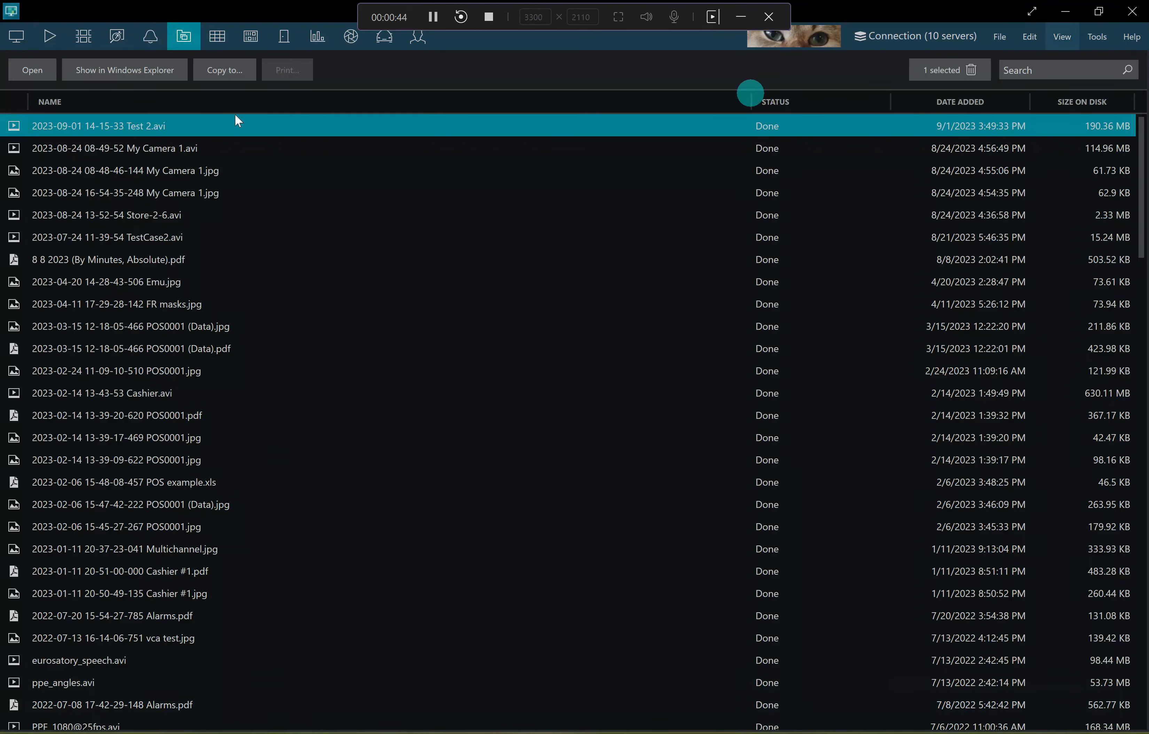
# - Return to the case export list in playback mode and expand the side panel of layouts, channels and maps
pyautogui.click(54, 41)
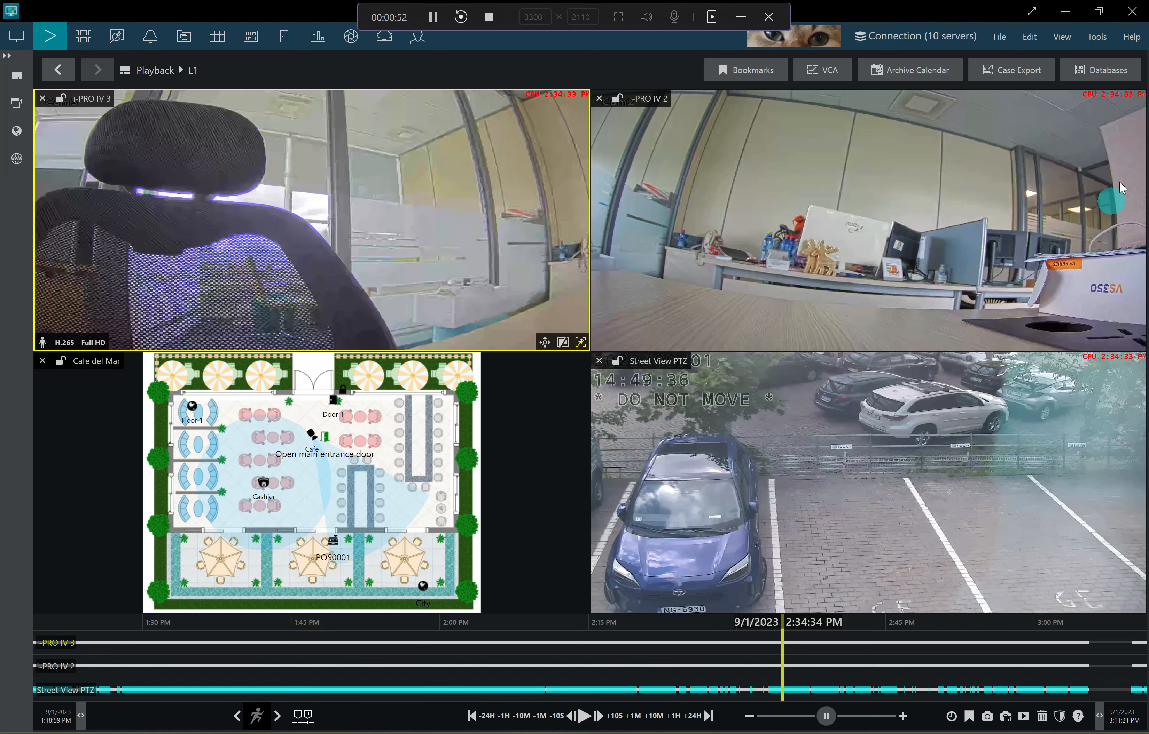
pyautogui.click(1023, 72)
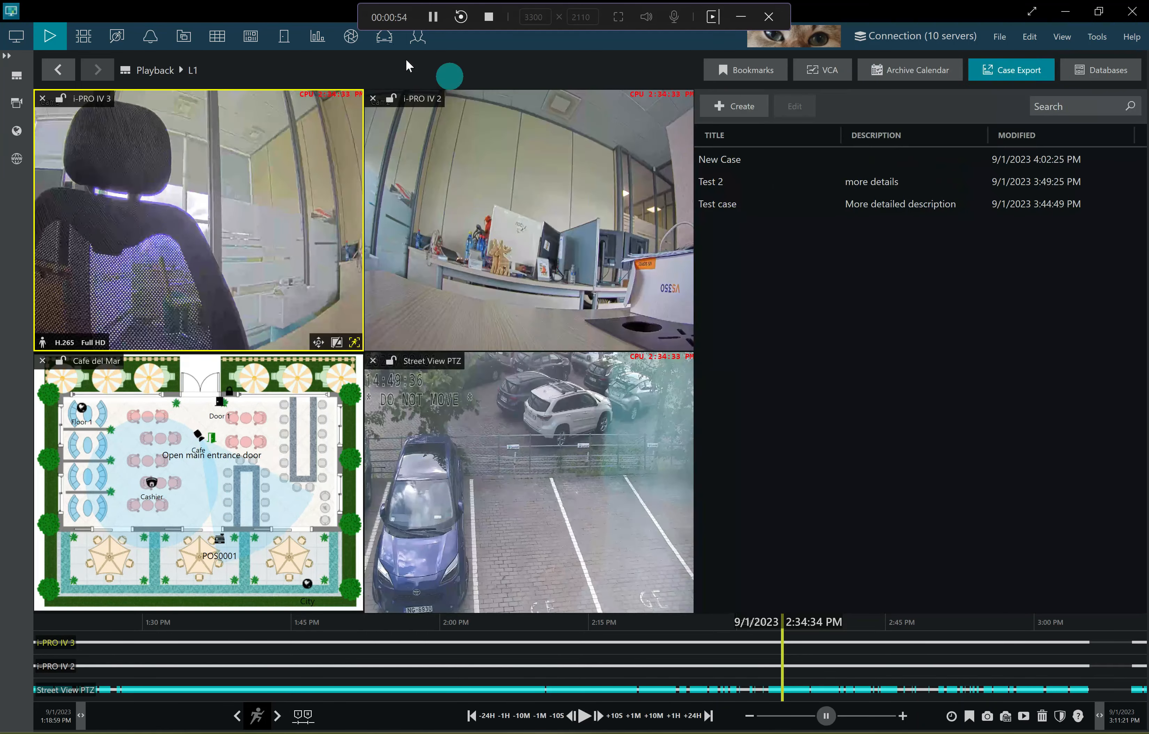
pyautogui.click(7, 56)
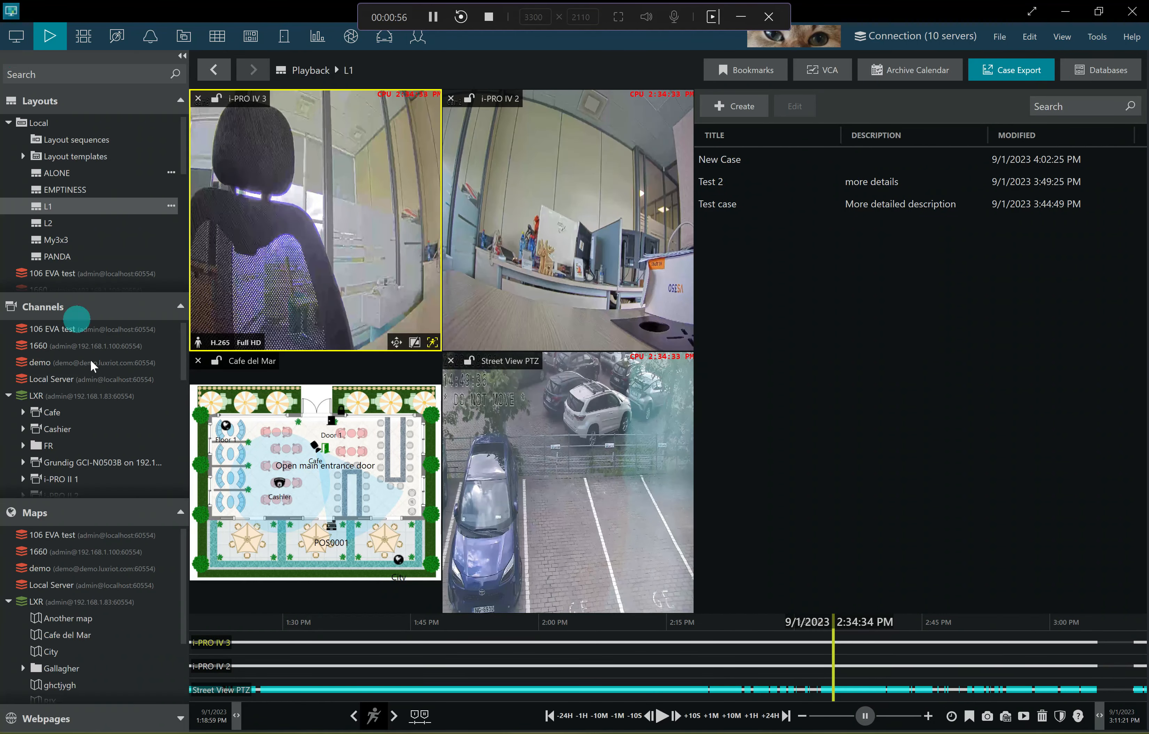
# - Show the Riga group's POS0001 data channel in place of Street View PTZ and move playback to its 6/19/2023 3:10:11 PM record
pyautogui.scroll(-2, 87, 427)
pyautogui.scroll(-5, 87, 427)
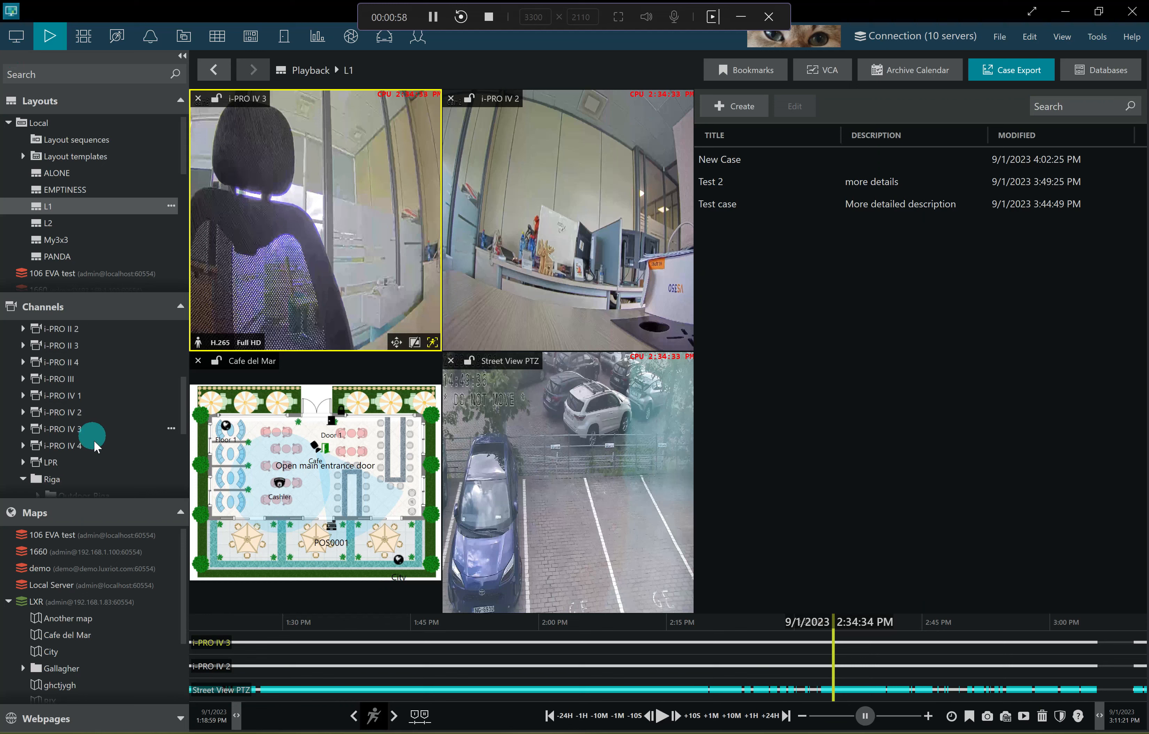
pyautogui.moveTo(70, 449); pyautogui.dragTo(581, 465)
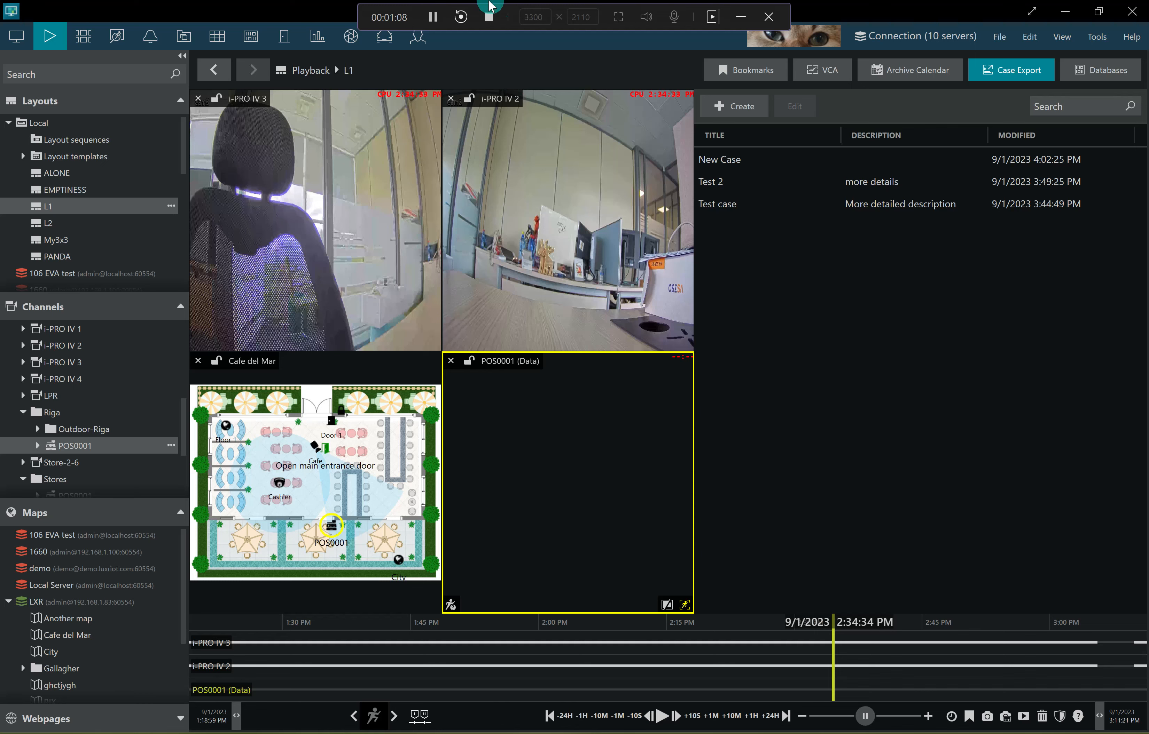
pyautogui.click(582, 482)
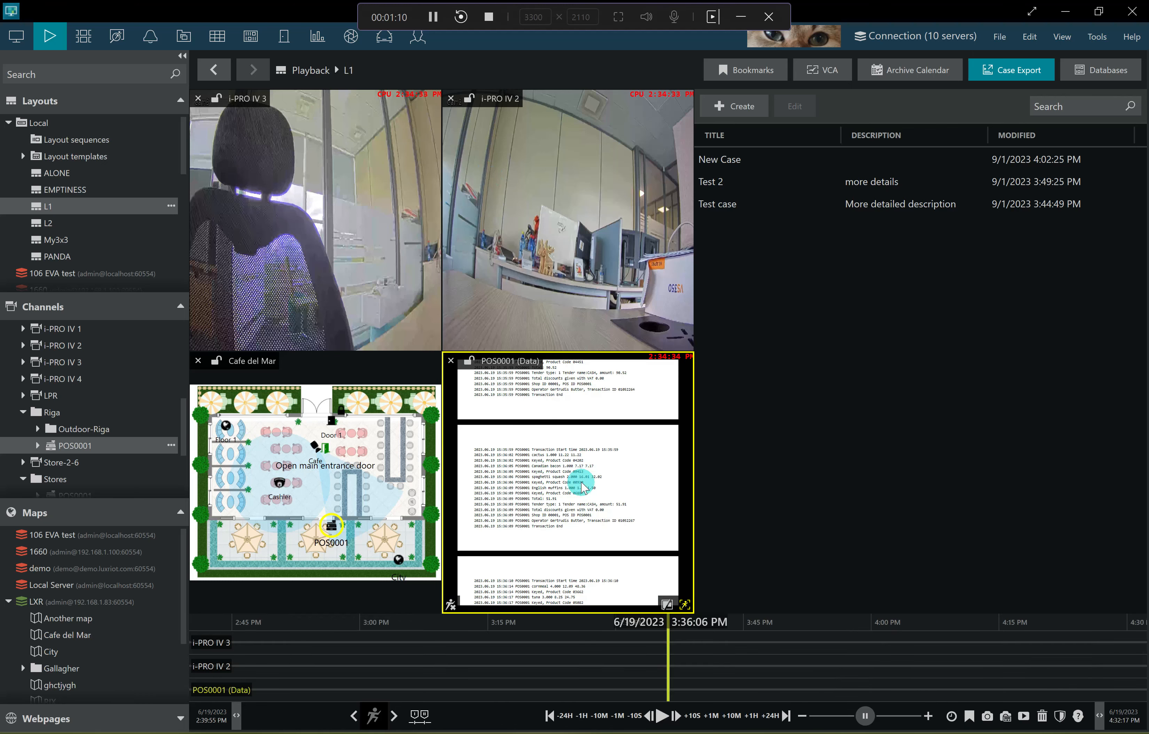
pyautogui.click(506, 690)
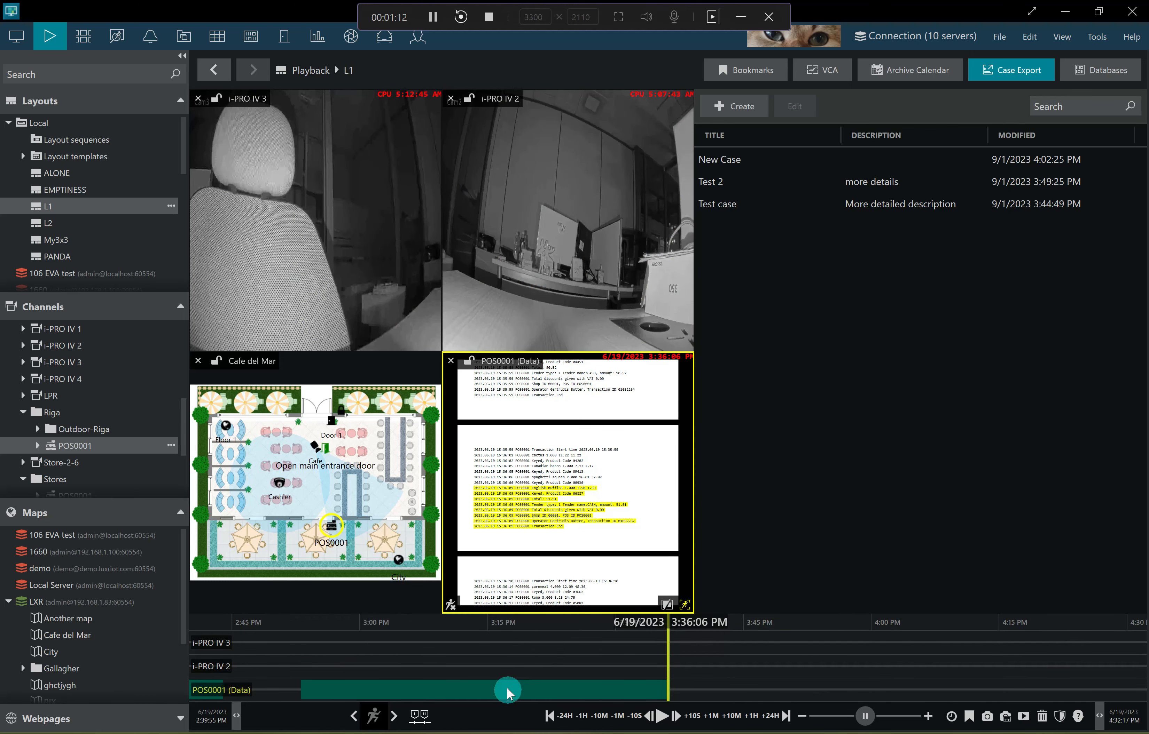
pyautogui.click(447, 688)
# - Open New Case for editing and add a POS0001 data entry for 6/19/2023 3:10:11 PM to 3:28:41 PM, with related channels included
pyautogui.click(901, 163)
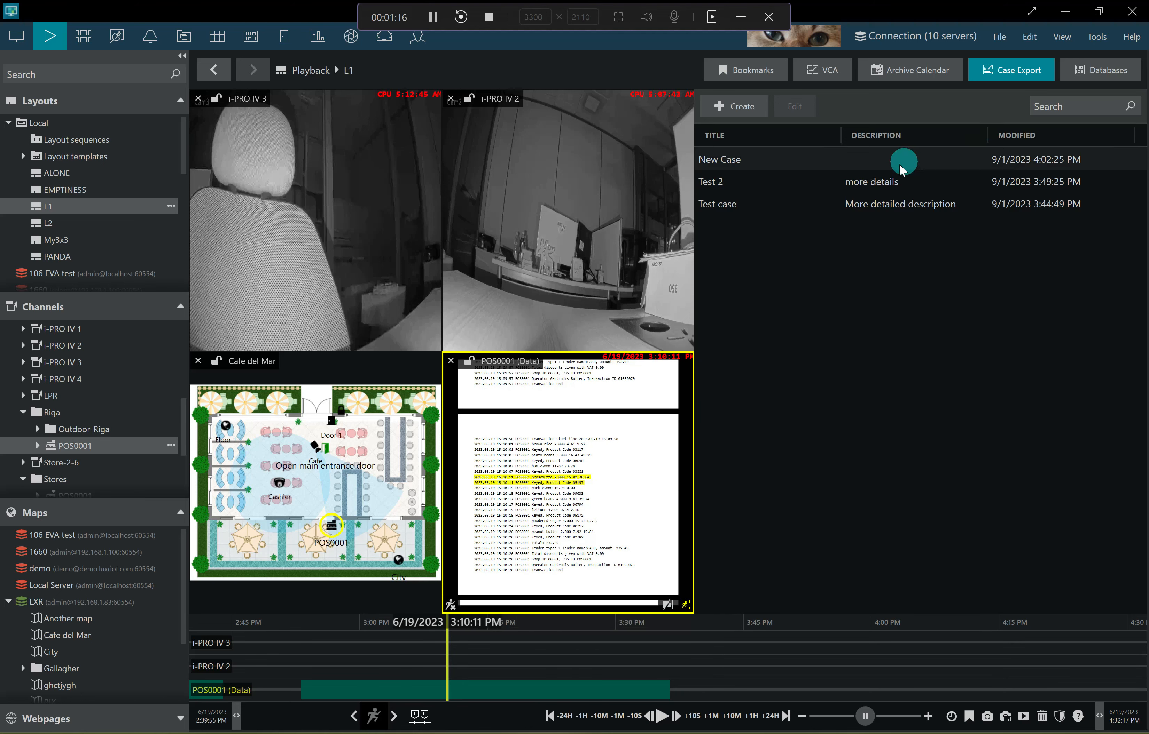
pyautogui.click(794, 106)
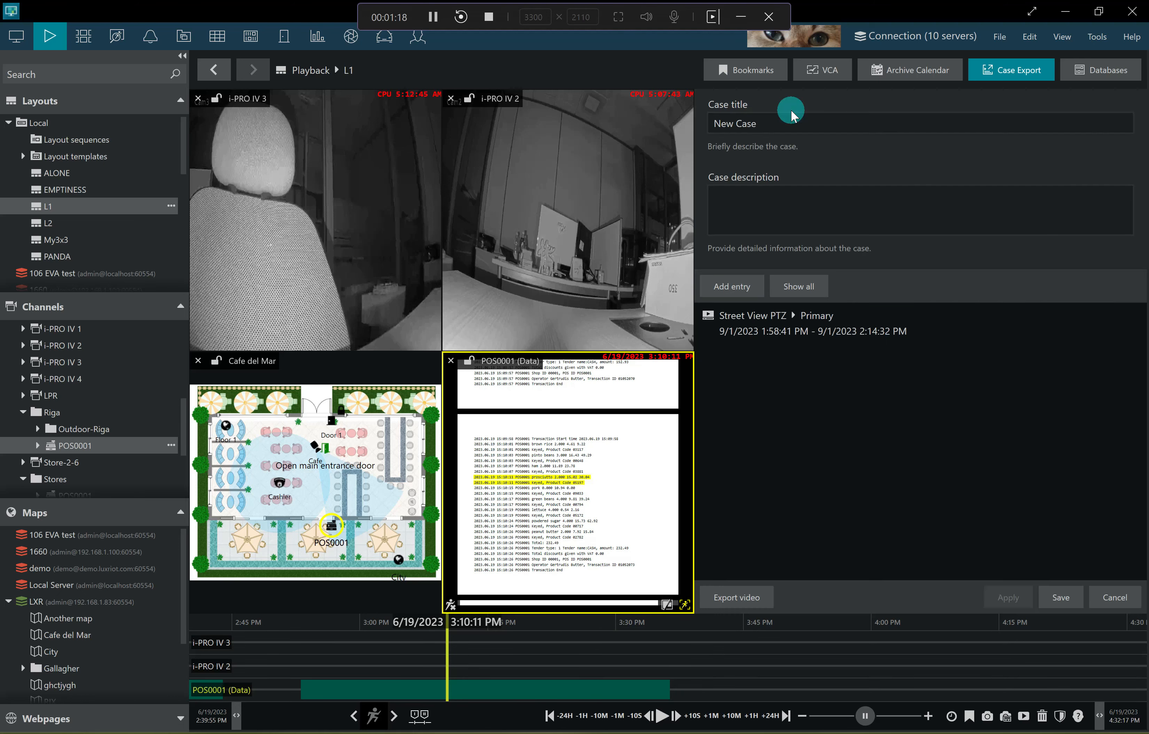
pyautogui.click(488, 723)
pyautogui.click(419, 715)
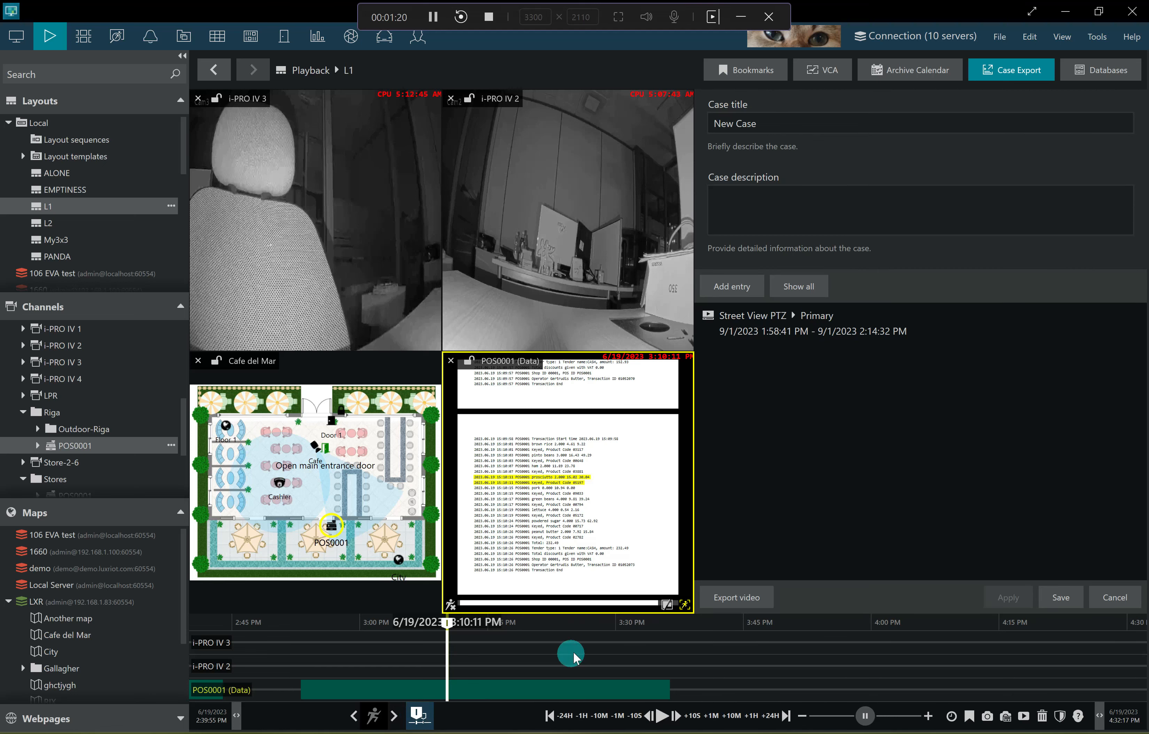
pyautogui.click(604, 690)
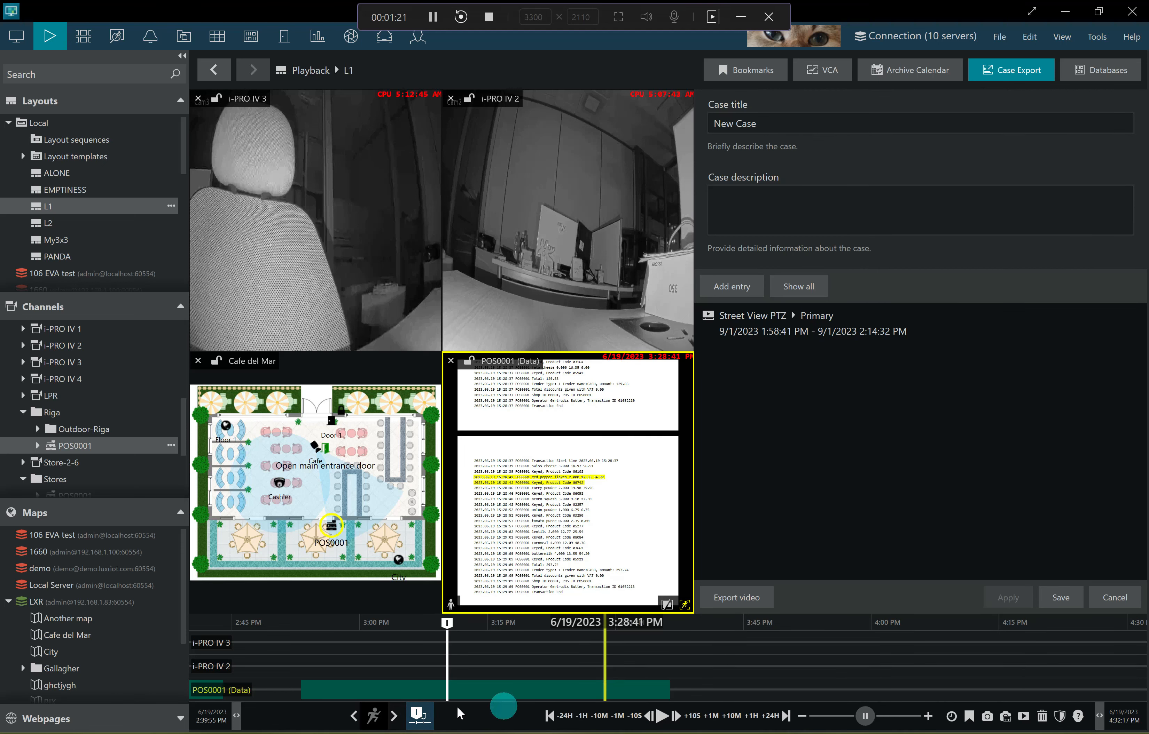
pyautogui.click(420, 717)
pyautogui.click(743, 288)
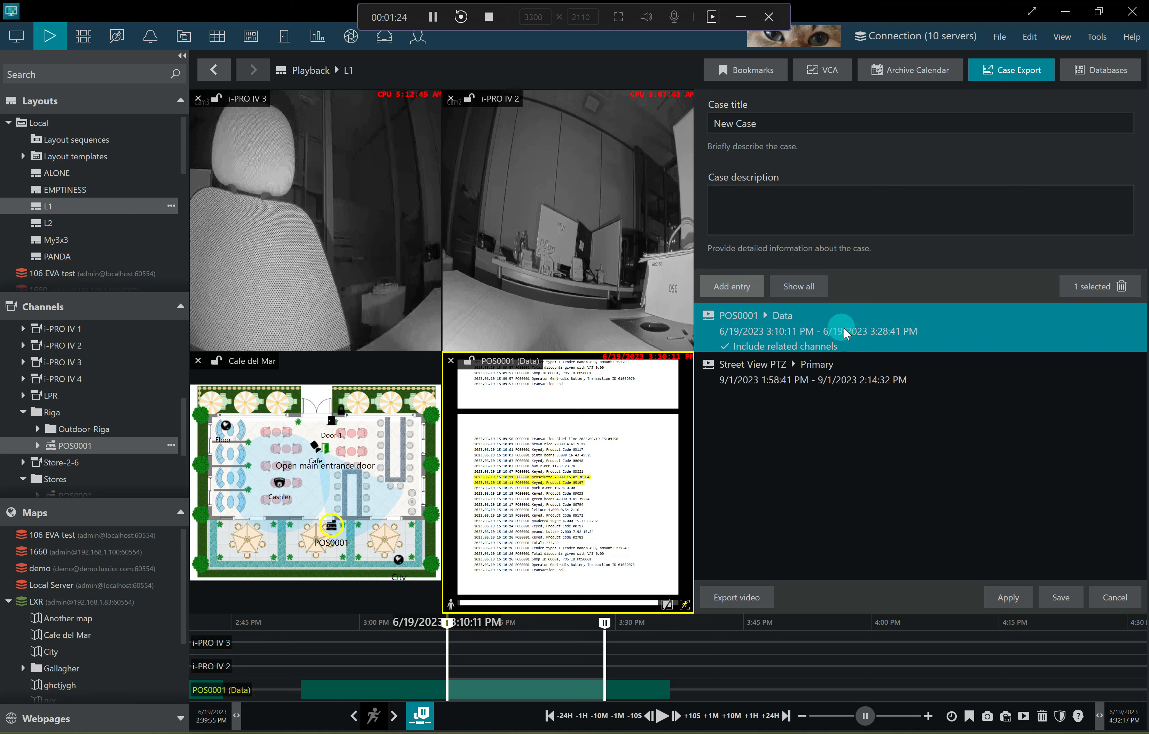
pyautogui.click(725, 347)
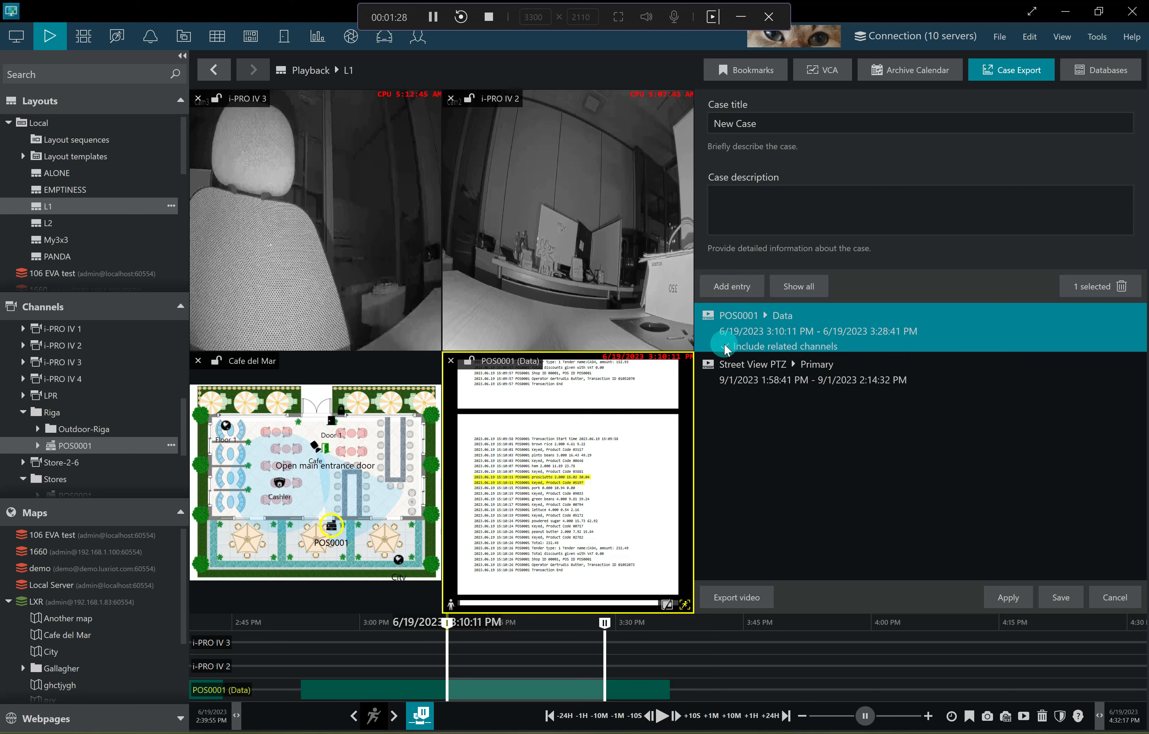
pyautogui.click(738, 346)
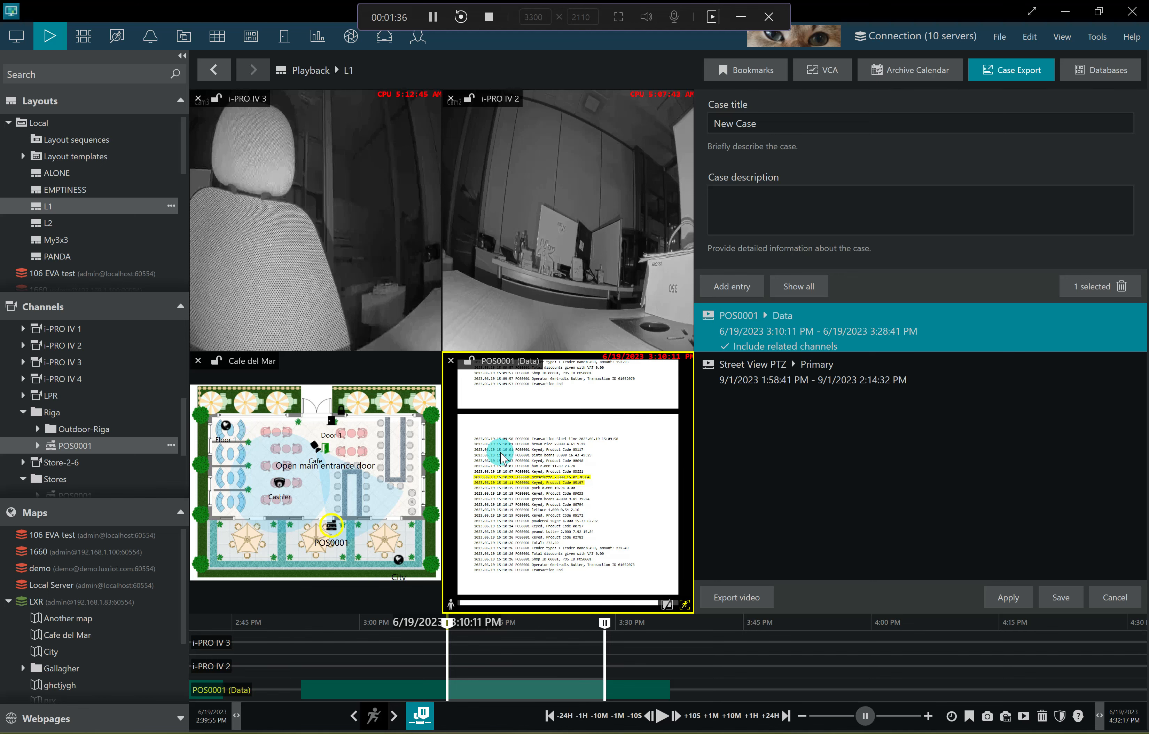
# - Switch to Luxriot EVO Management Console, open data channel POS0001 and examine which channels are its selected members
pyautogui.click(785, 733)
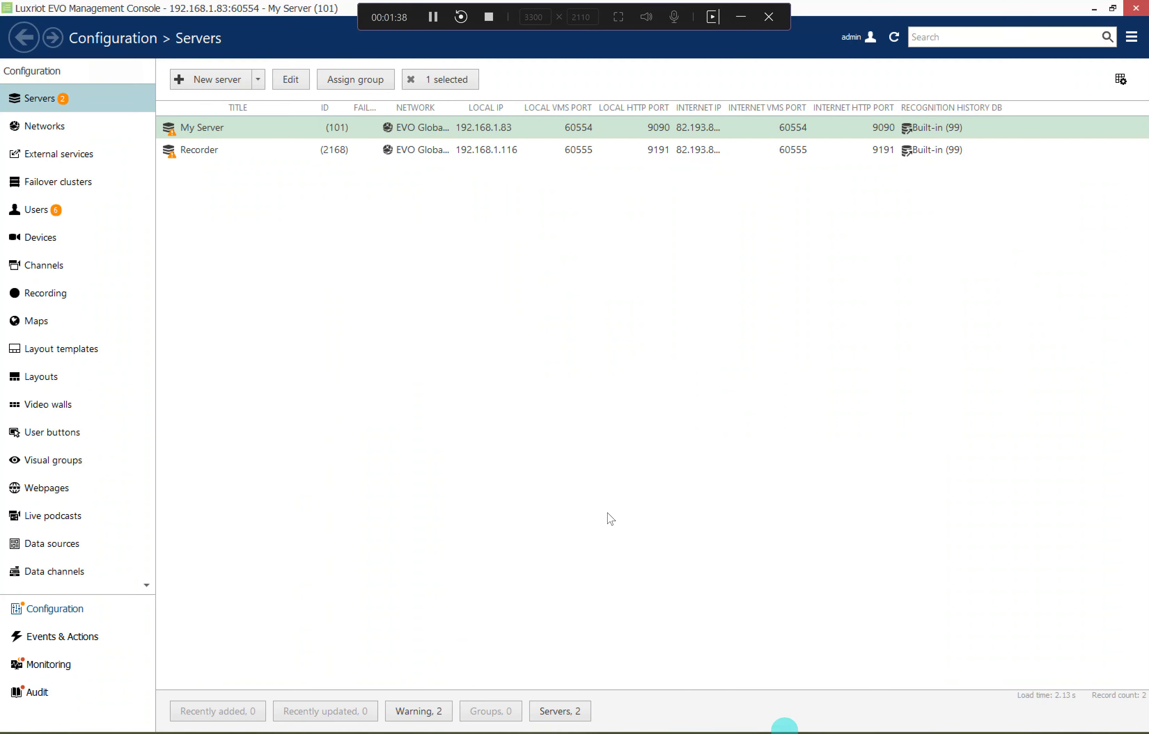
pyautogui.click(59, 264)
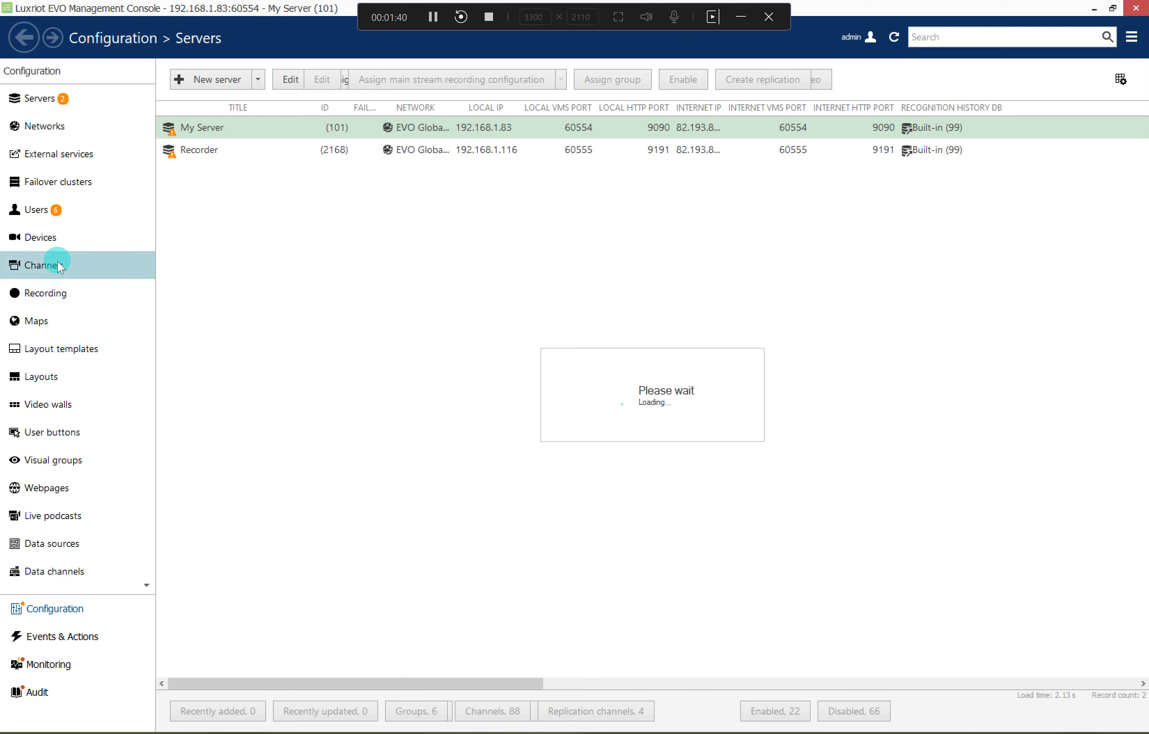
pyautogui.click(82, 571)
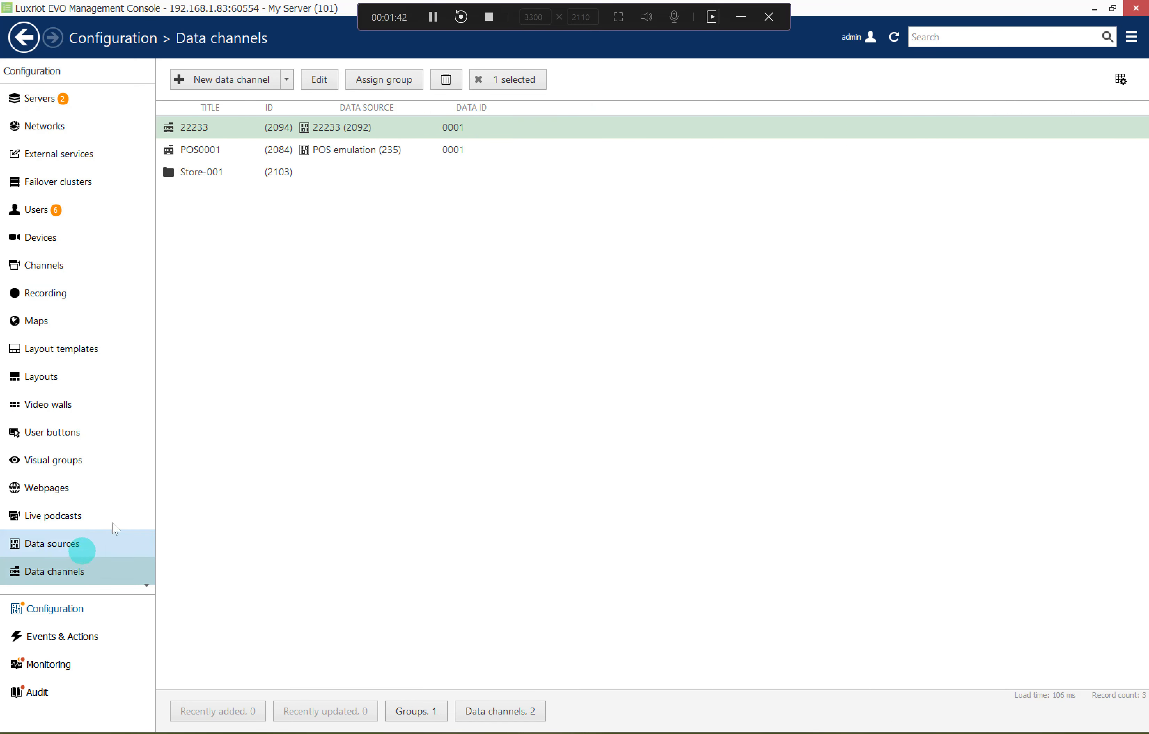
pyautogui.click(259, 150)
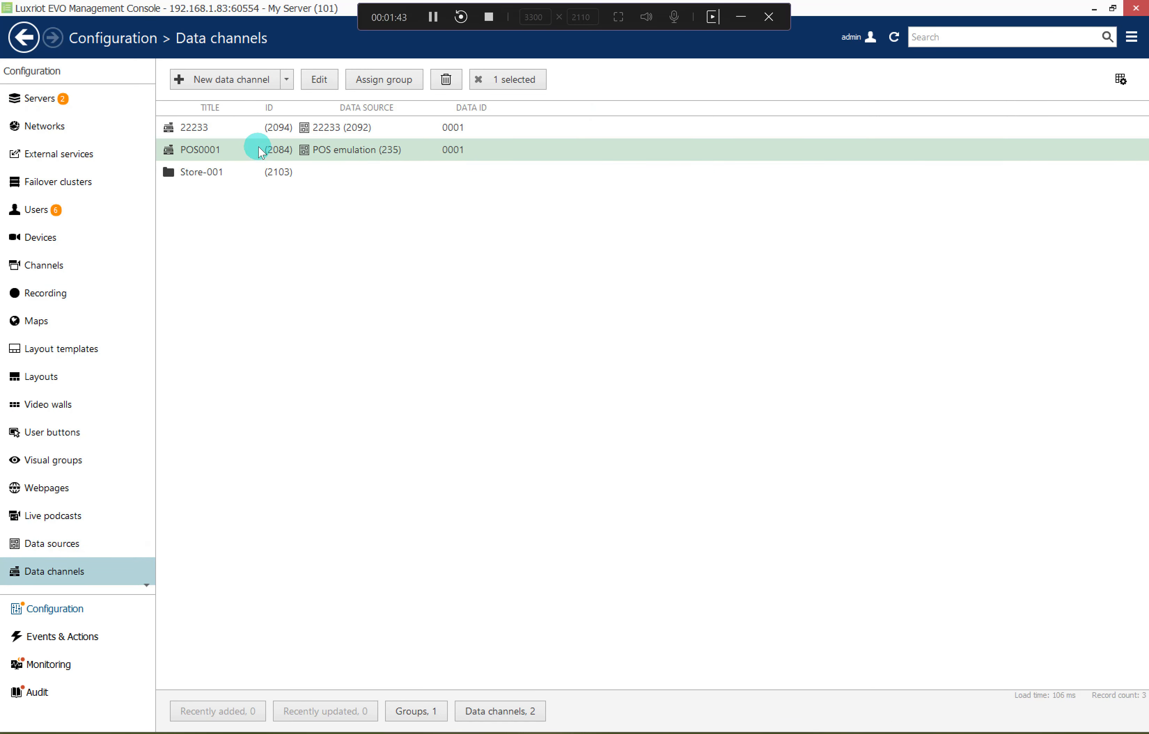
pyautogui.click(319, 79)
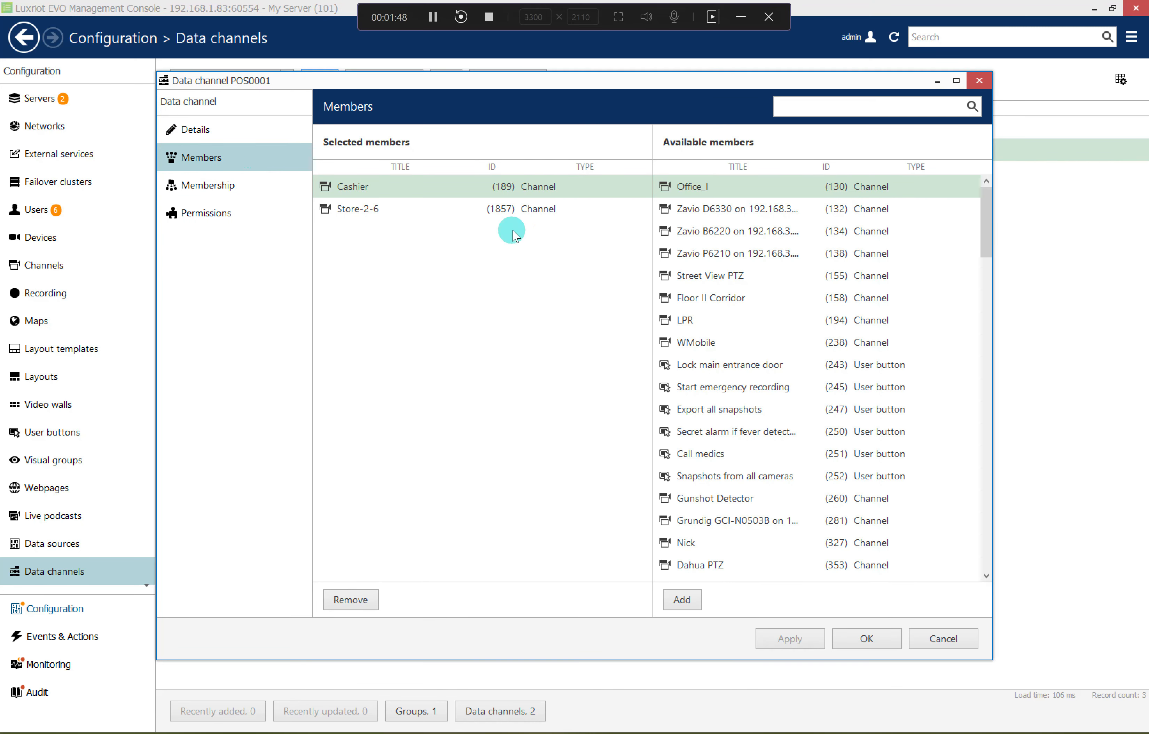
pyautogui.click(477, 211)
pyautogui.click(478, 186)
pyautogui.click(485, 208)
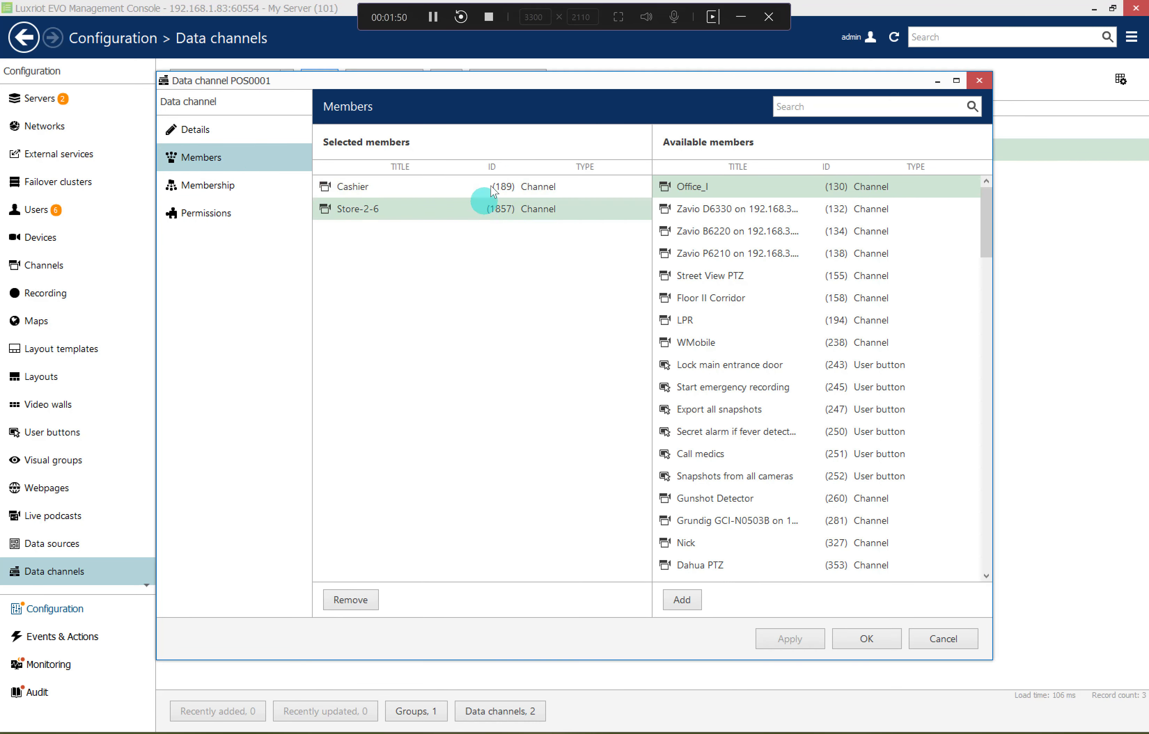
pyautogui.click(492, 186)
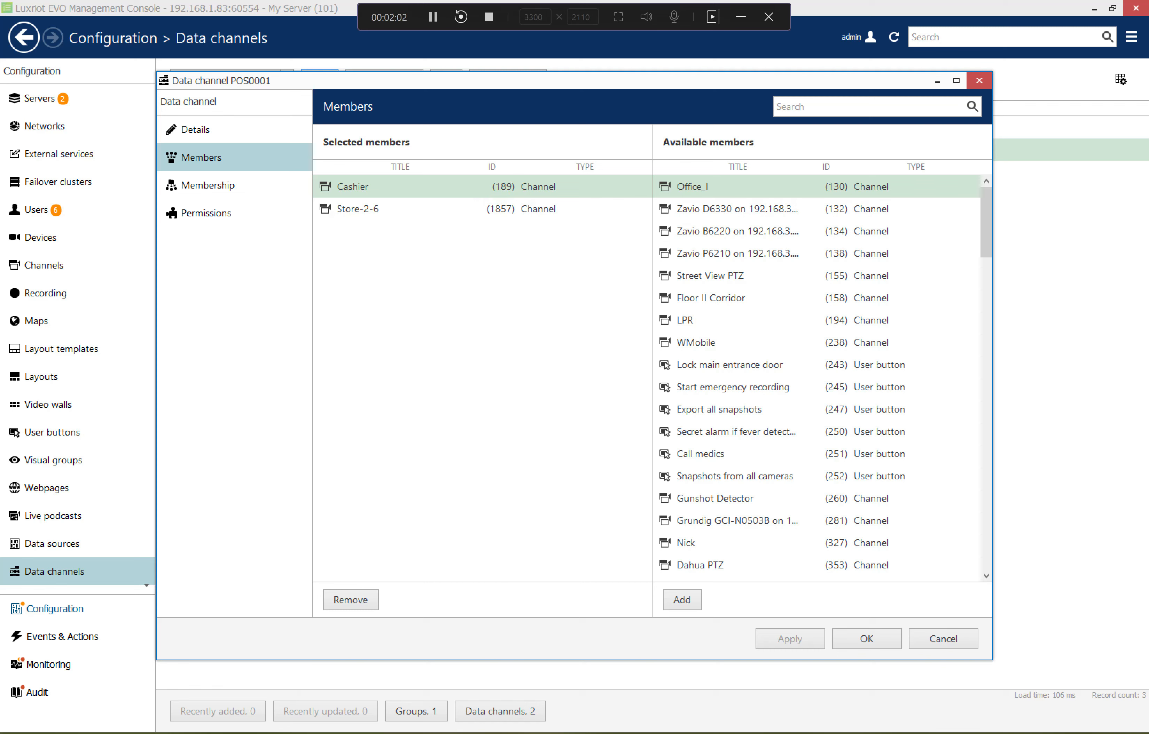
# - Switch back to Luxriot EVO Monitor with New Case open for editing
pyautogui.moveTo(760, 733)
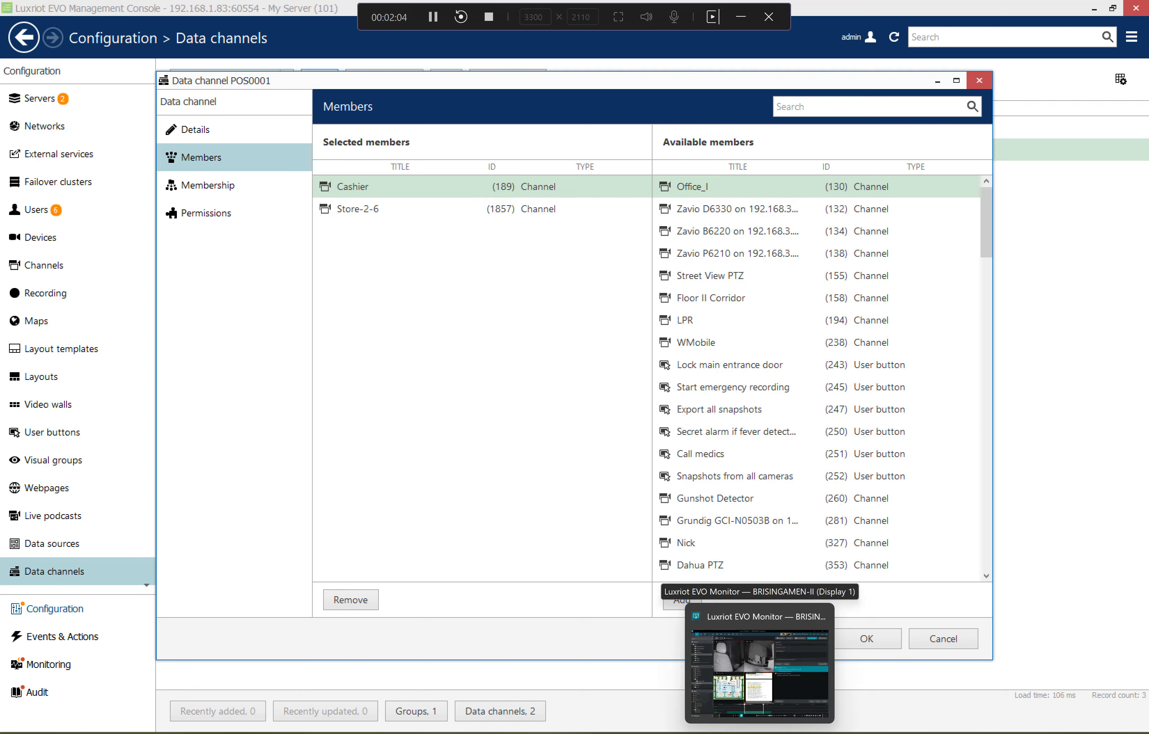
pyautogui.click(759, 673)
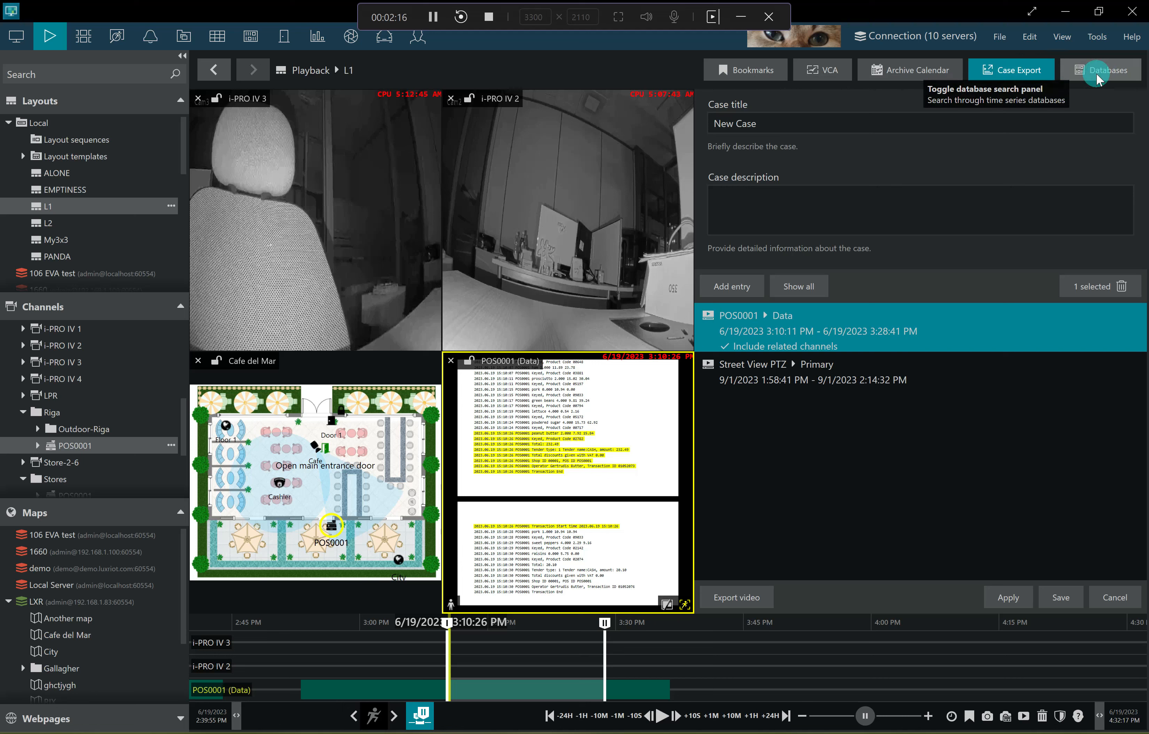
pyautogui.click(488, 19)
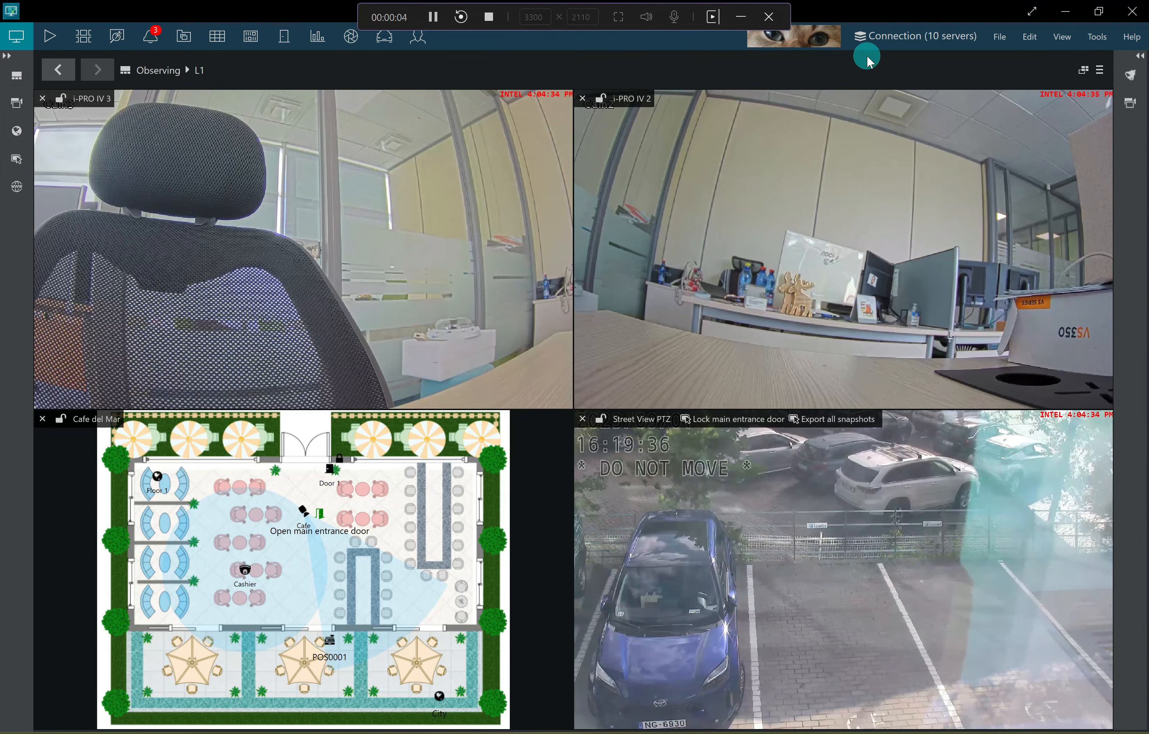
# - Open the server connections list and assign the demo server to a new server group named MyGroup
pyautogui.click(922, 48)
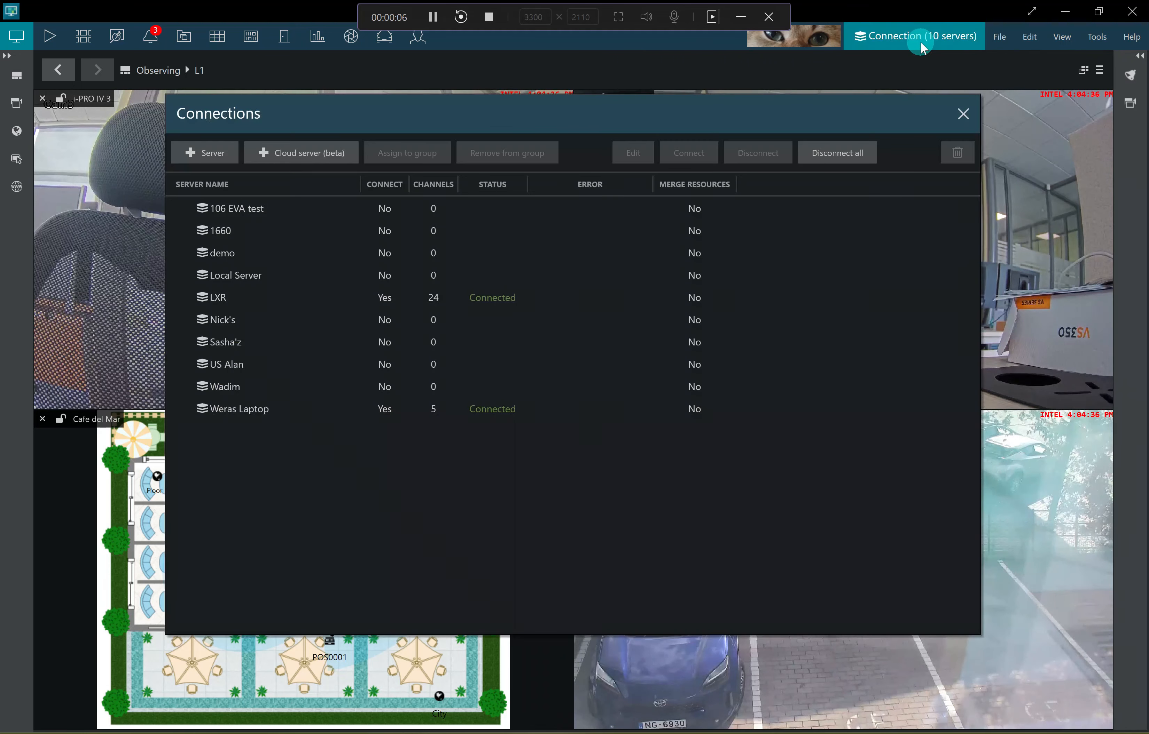
pyautogui.click(304, 249)
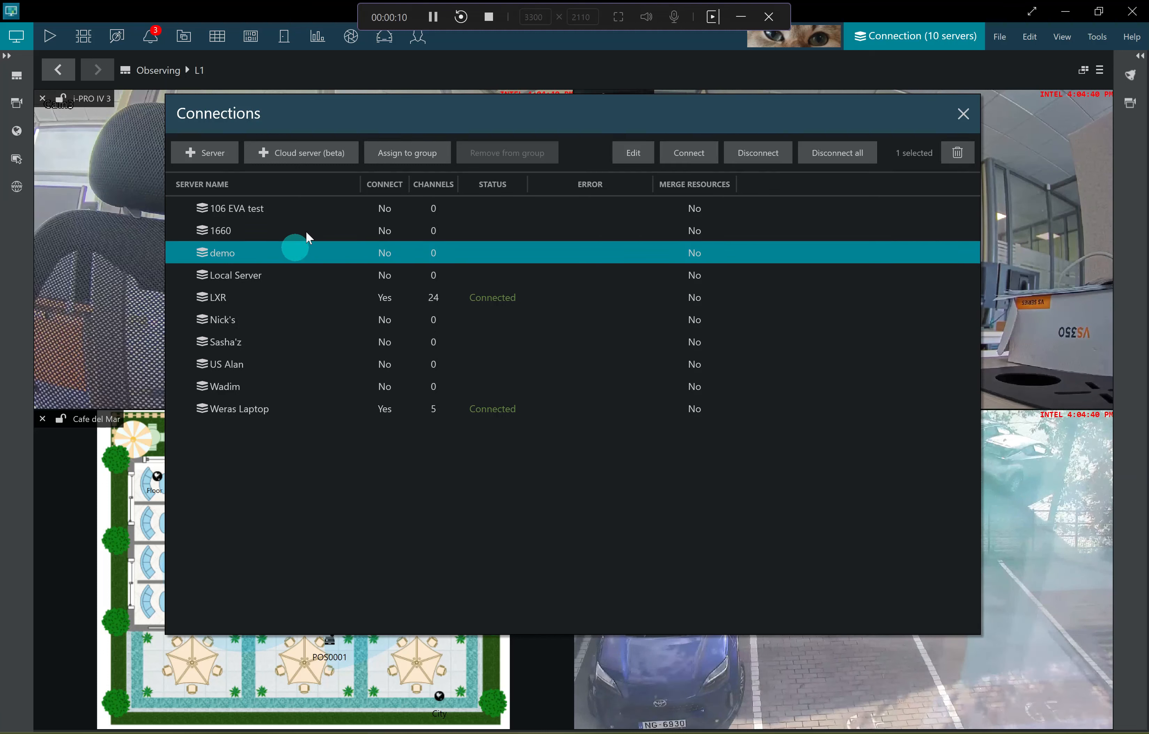
pyautogui.click(436, 160)
pyautogui.moveTo(598, 395); pyautogui.dragTo(457, 408)
pyautogui.write('MyGroup')
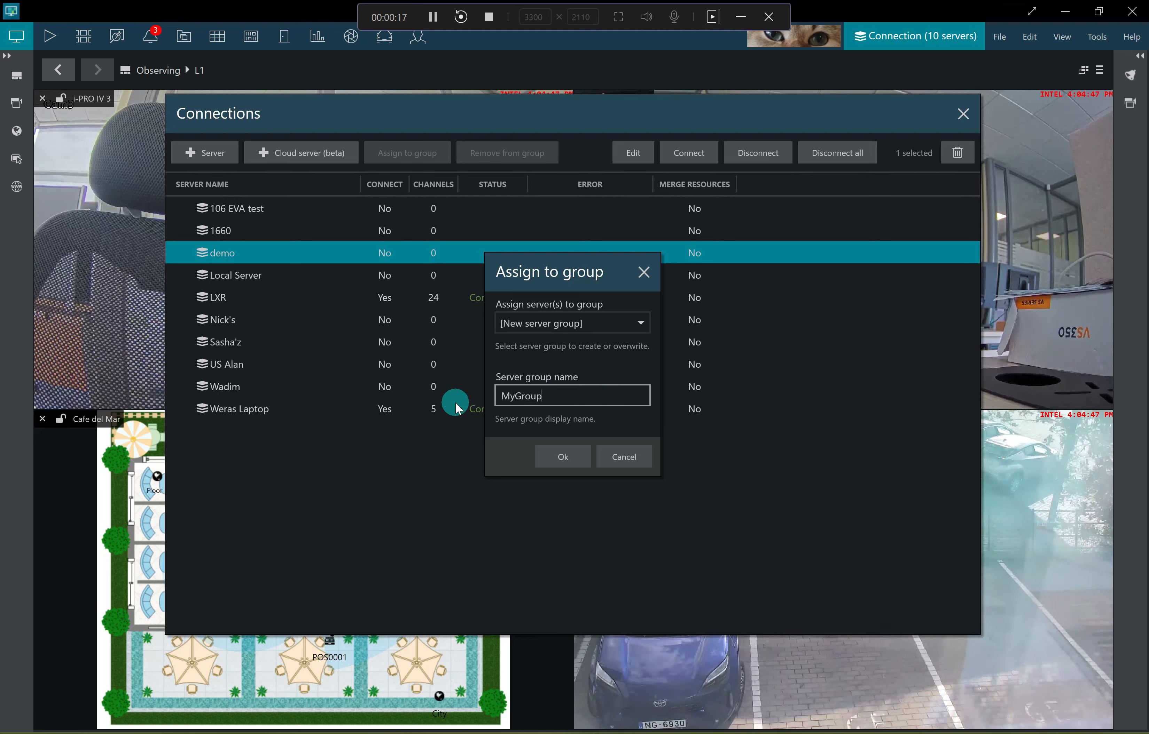
pyautogui.click(569, 465)
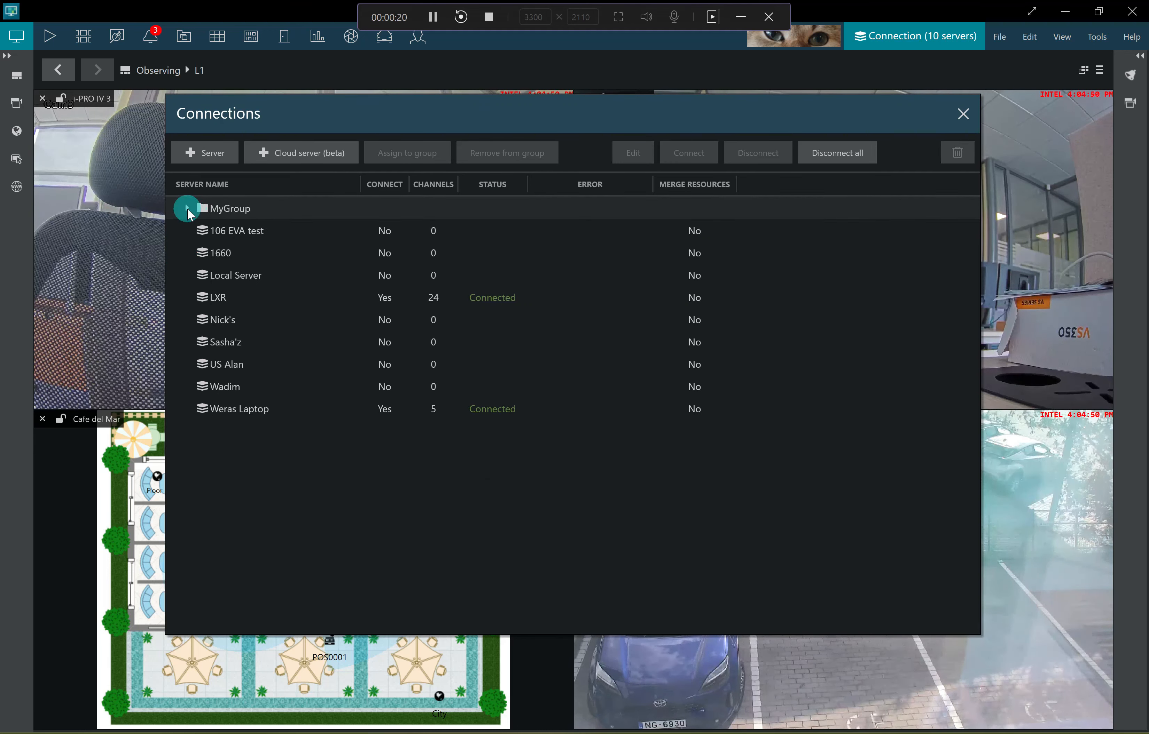
# - Expand MyGroup and assign the 1660 server to that existing group
pyautogui.click(187, 209)
pyautogui.click(248, 274)
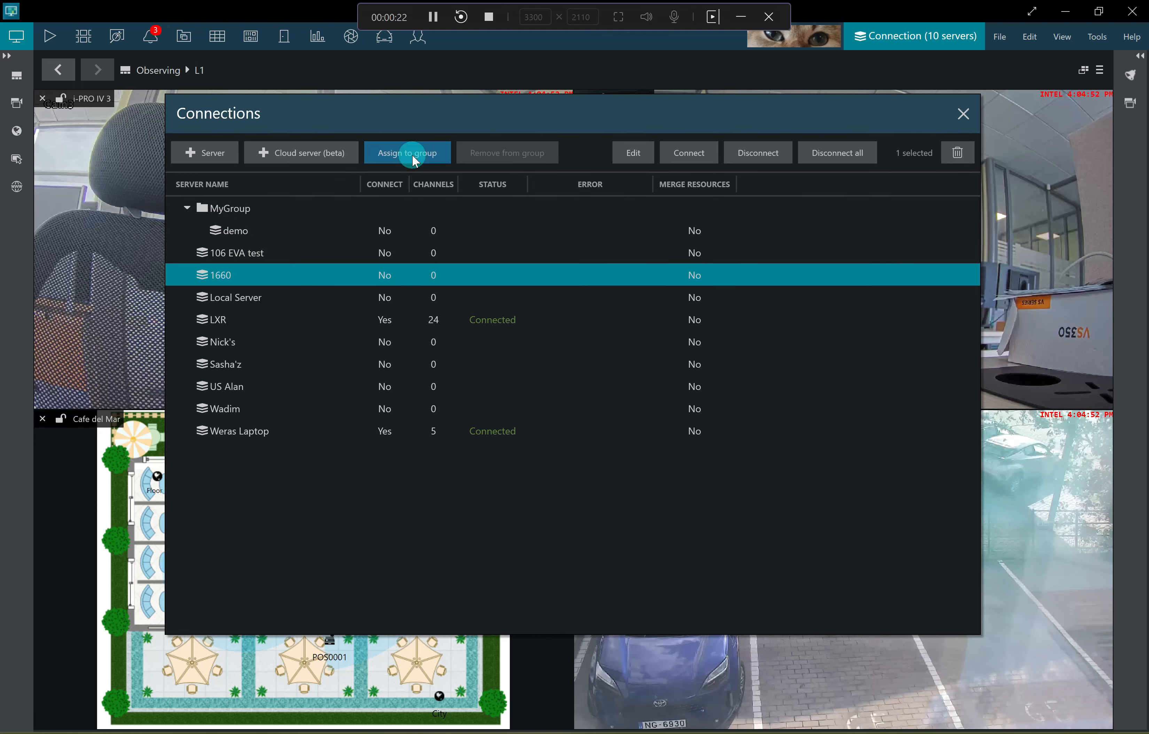
pyautogui.click(415, 154)
pyautogui.click(551, 324)
pyautogui.click(526, 367)
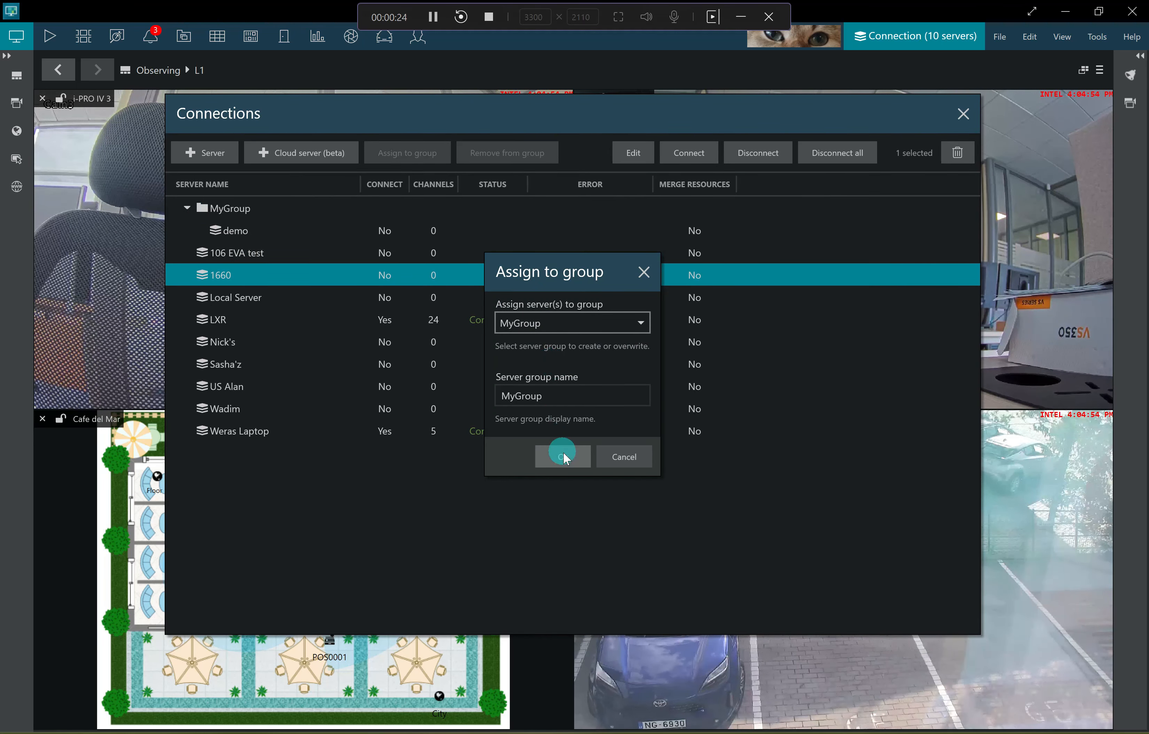
pyautogui.click(562, 456)
# - Leave MyGroup's name as it is, connect all servers in the group, and disconnect the demo server instead of signing in
pyautogui.doubleClick(248, 209)
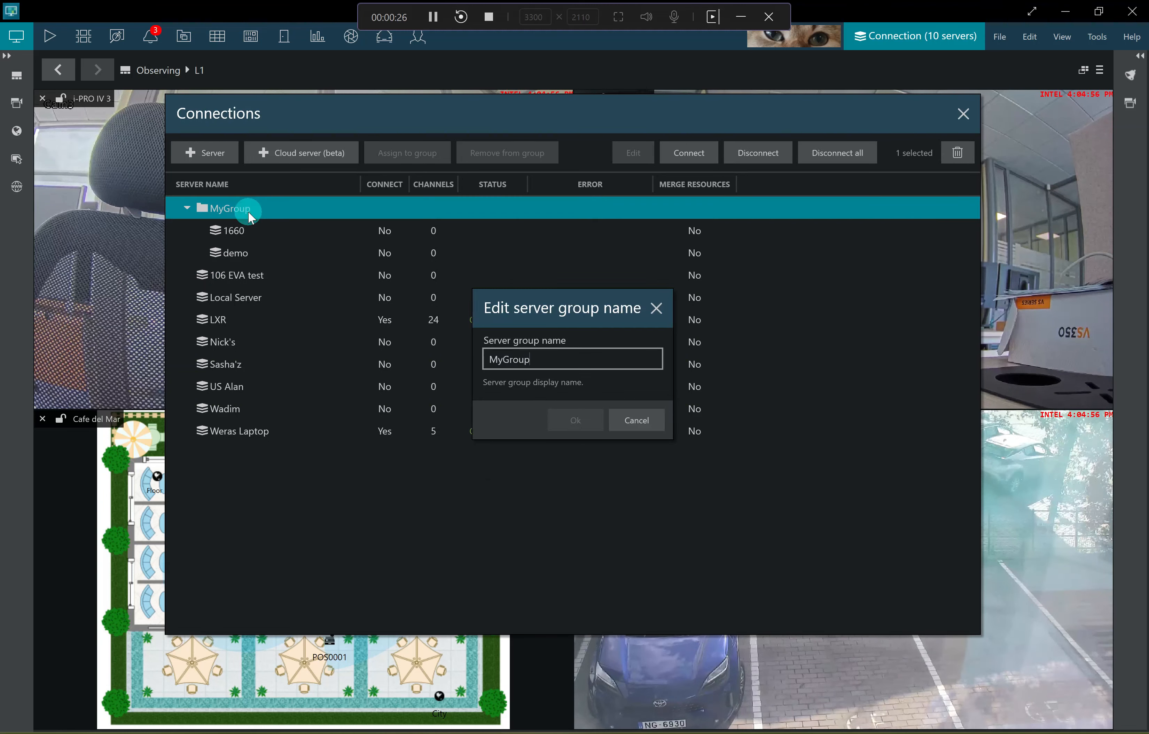
pyautogui.click(615, 419)
pyautogui.click(688, 154)
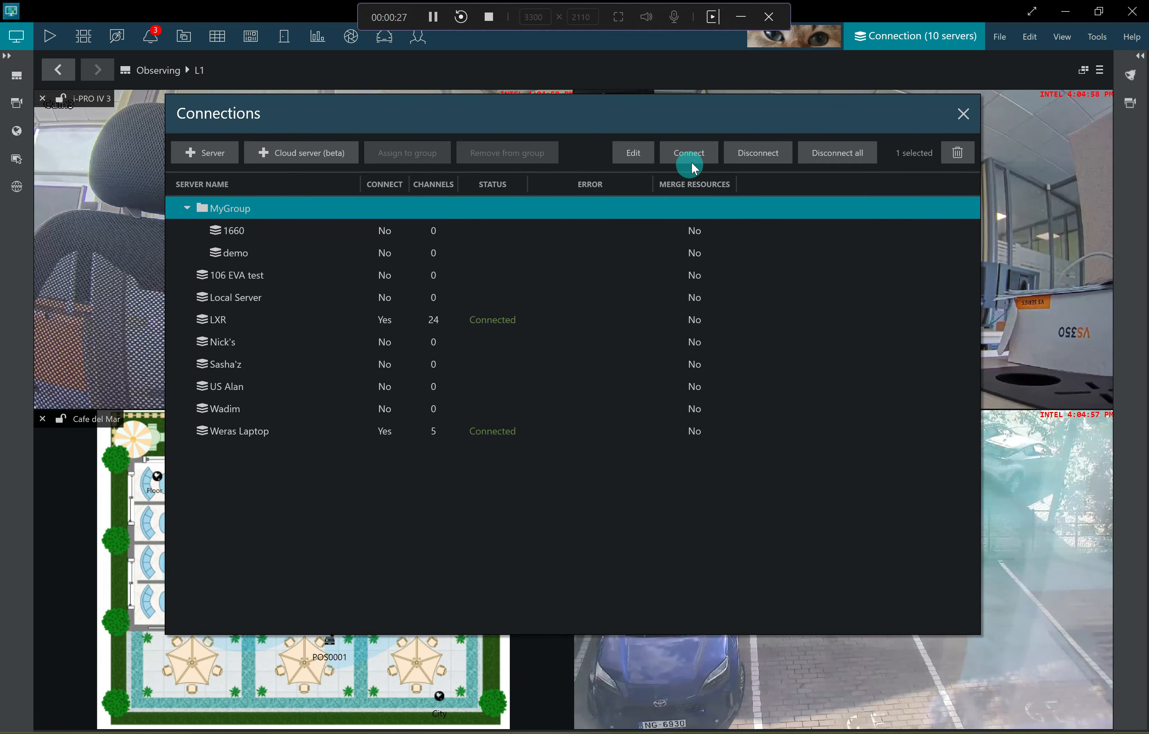
pyautogui.click(492, 333)
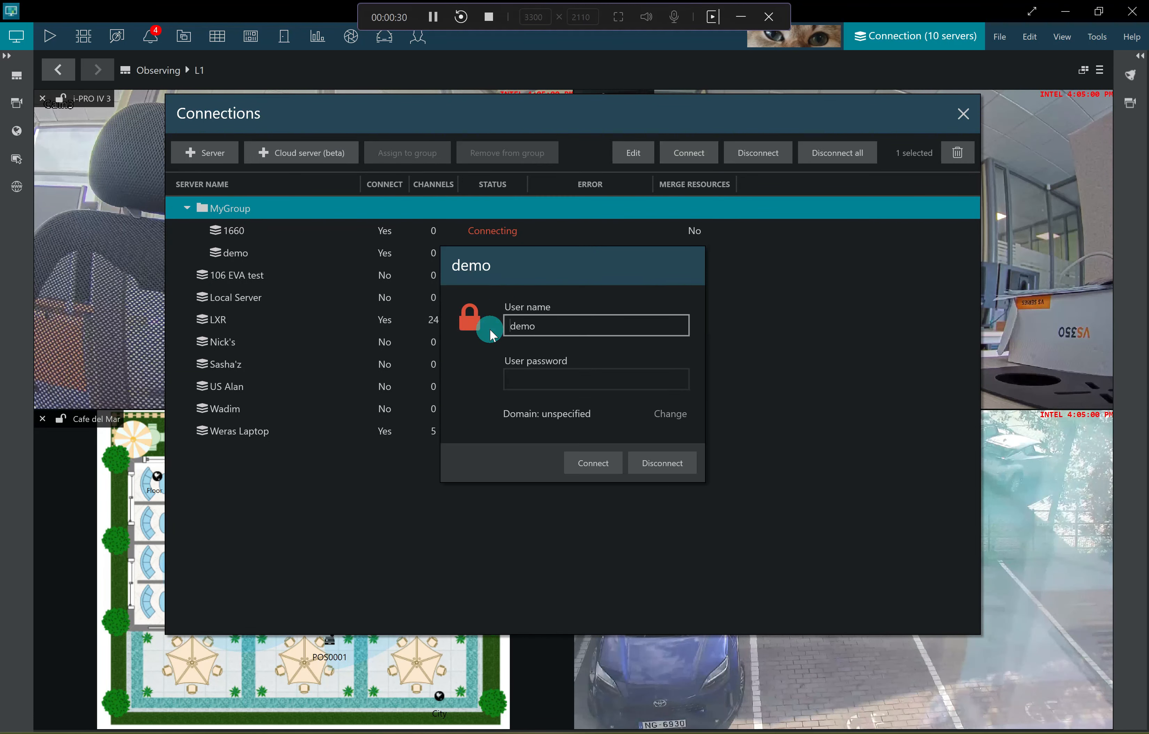
pyautogui.click(665, 465)
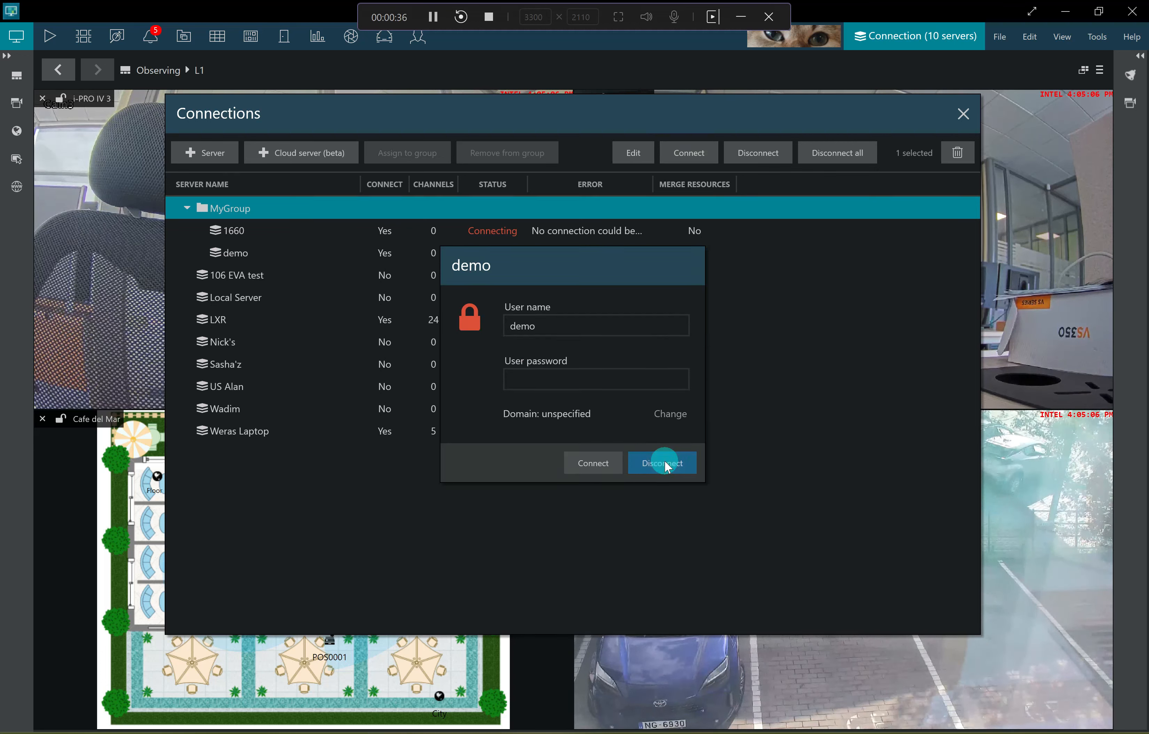
# - Inspect the Cafe camera's marker on the Cafe del Mar map in layout L1
pyautogui.click(614, 345)
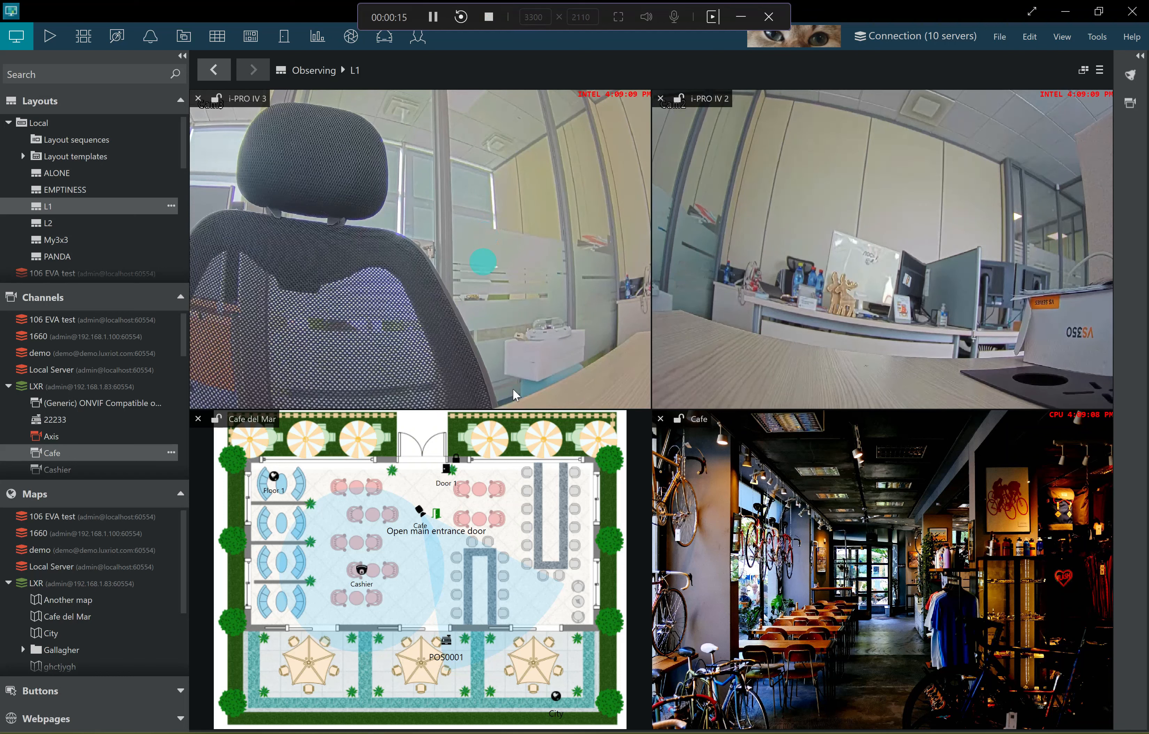
pyautogui.click(421, 513)
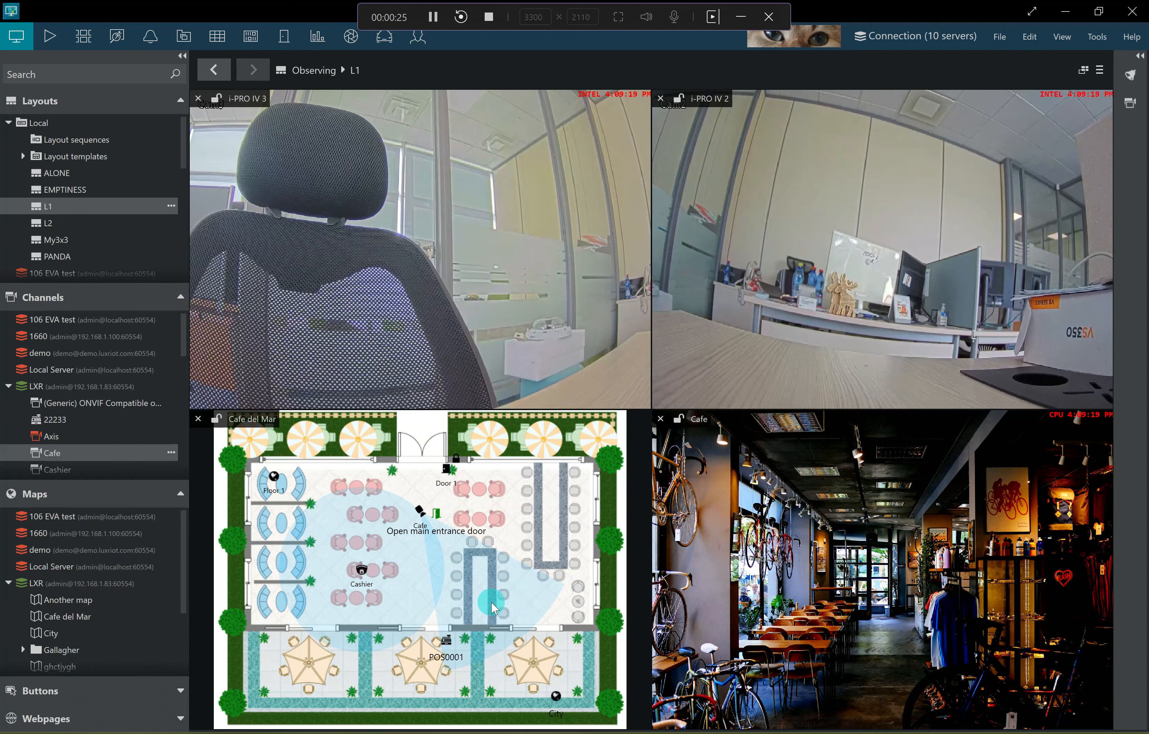
pyautogui.click(425, 517)
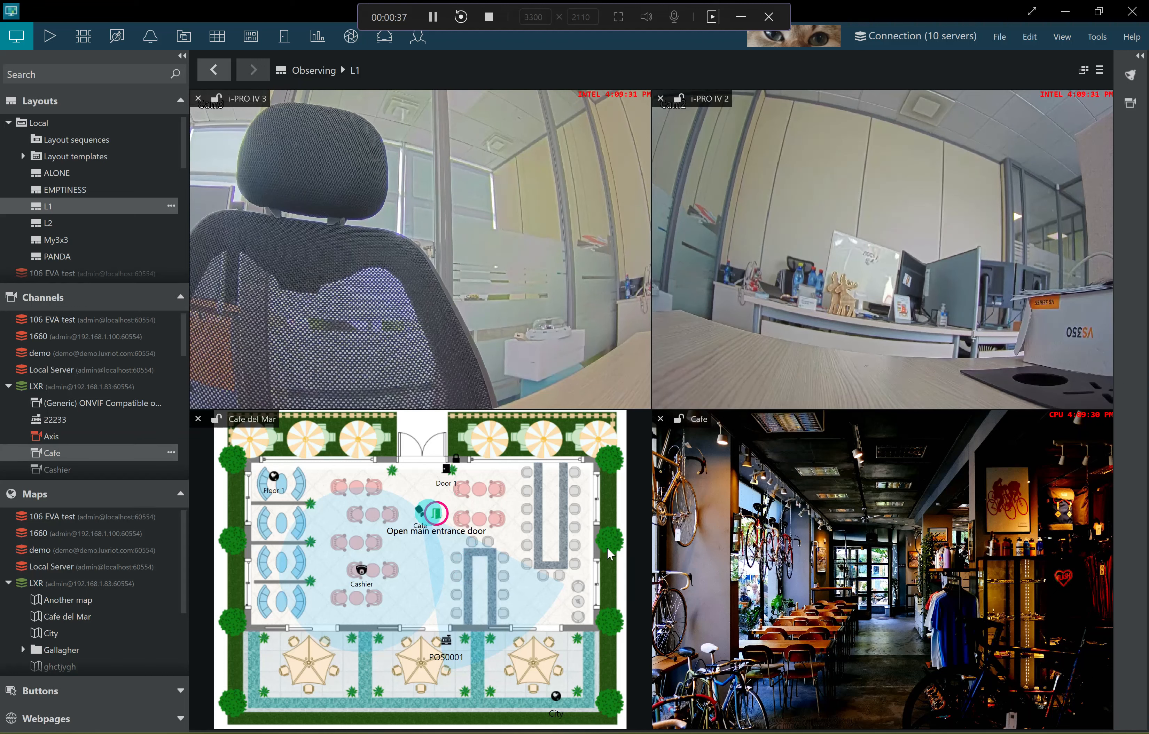
# - Switch to Luxriot EVO Management Console, cancel the POS0001 data channel settings, and open the Cafe del Mar map's marking editor
pyautogui.click(797, 733)
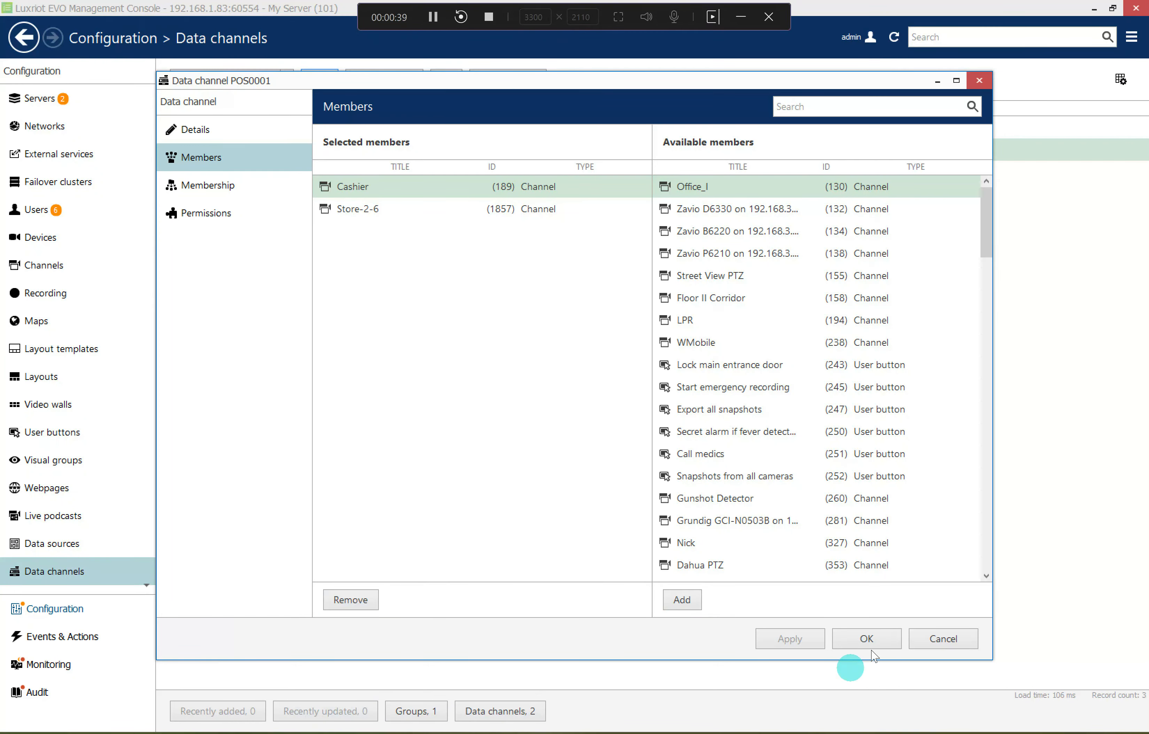
pyautogui.click(941, 640)
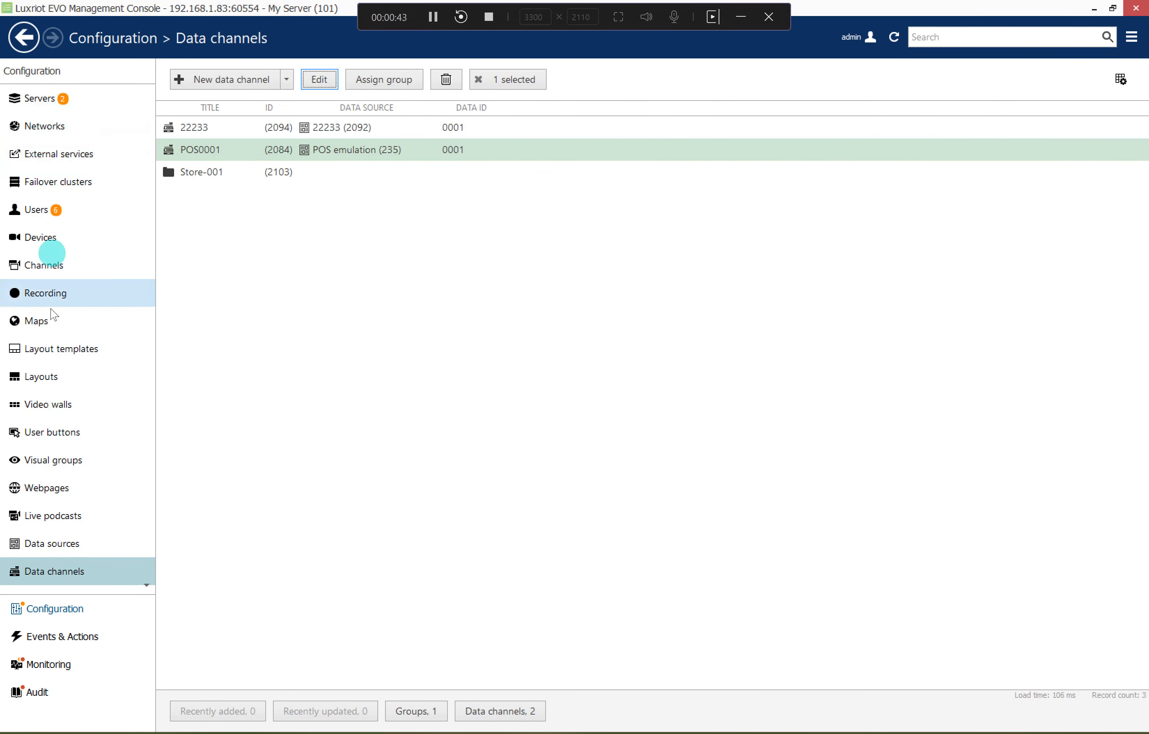
pyautogui.click(57, 331)
pyautogui.click(234, 195)
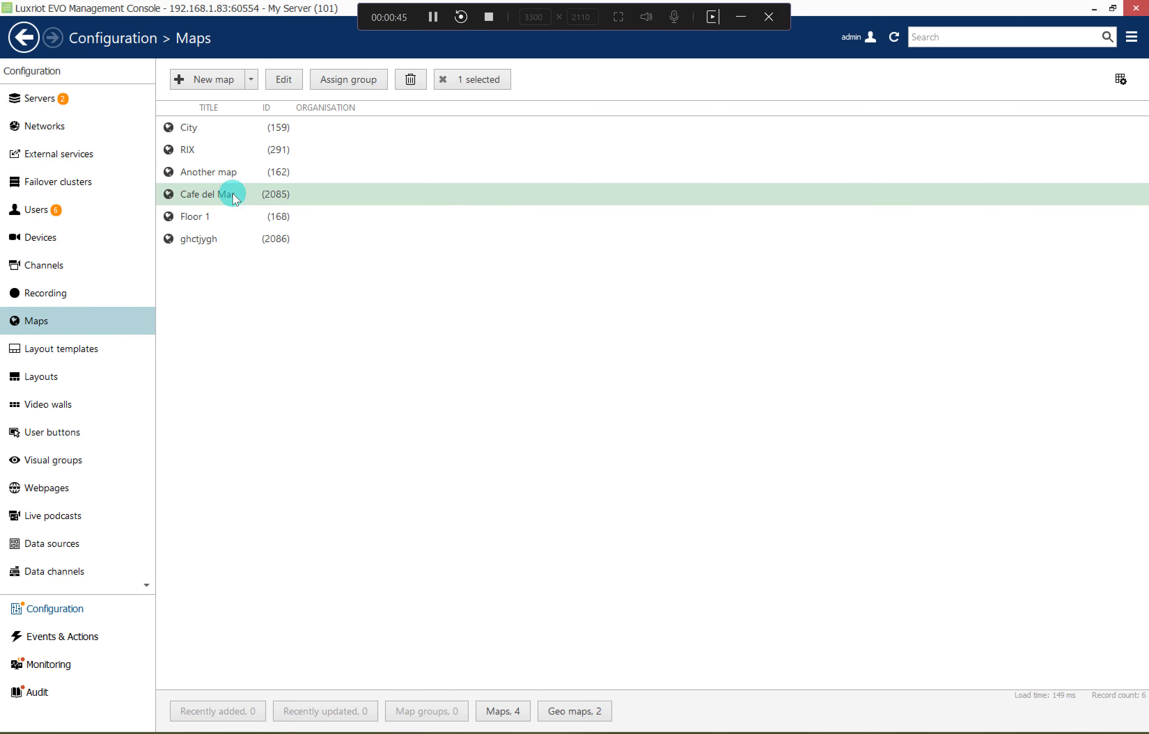
pyautogui.doubleClick(234, 195)
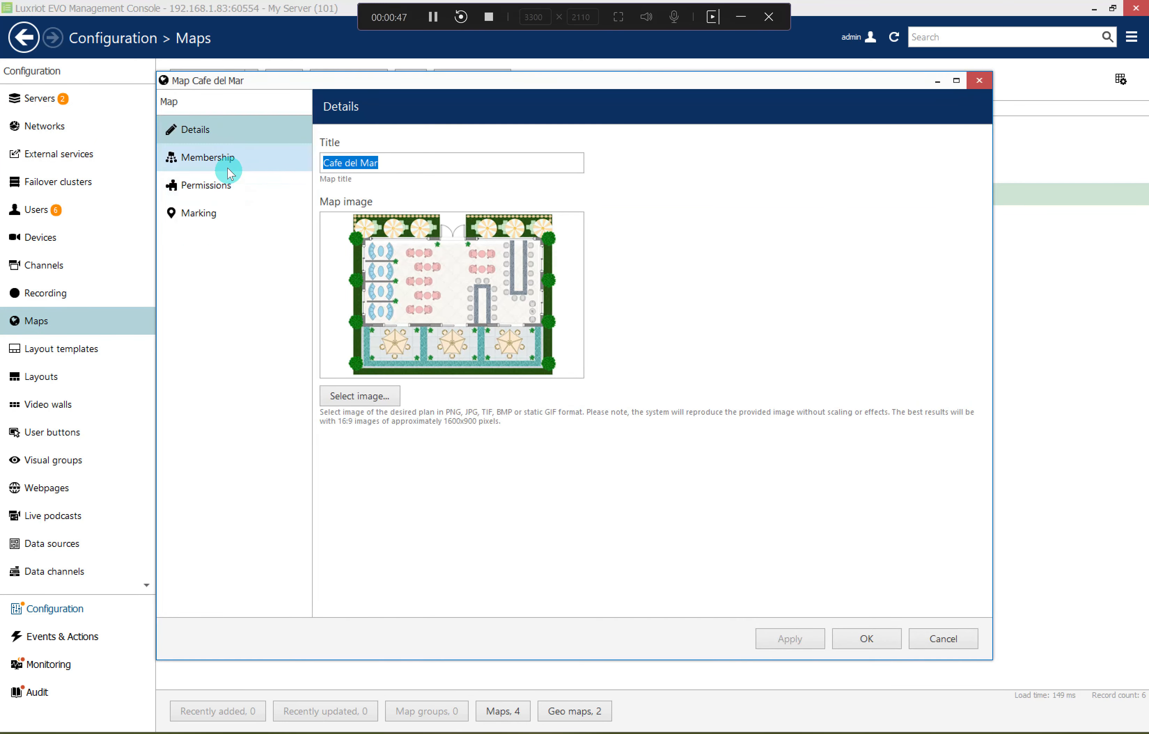
pyautogui.click(220, 219)
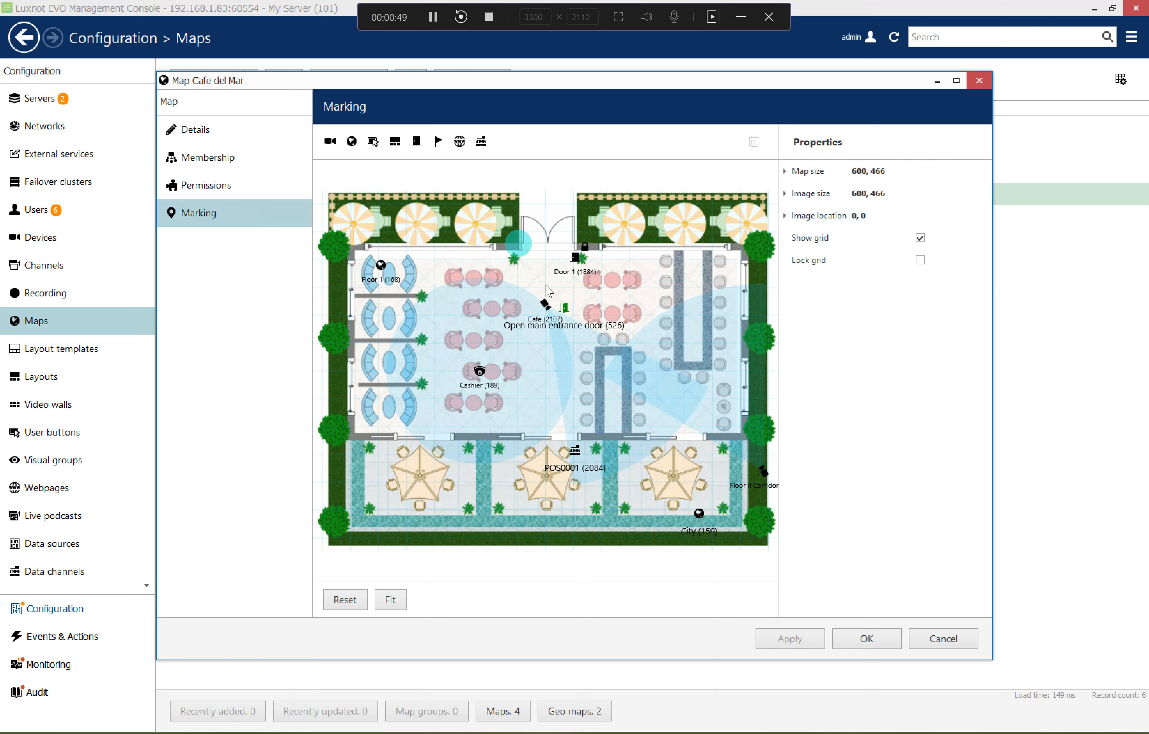
# - Make the Cafe camera marker use the indicator color, assign it the Temperature indicator, and save the map
pyautogui.click(545, 297)
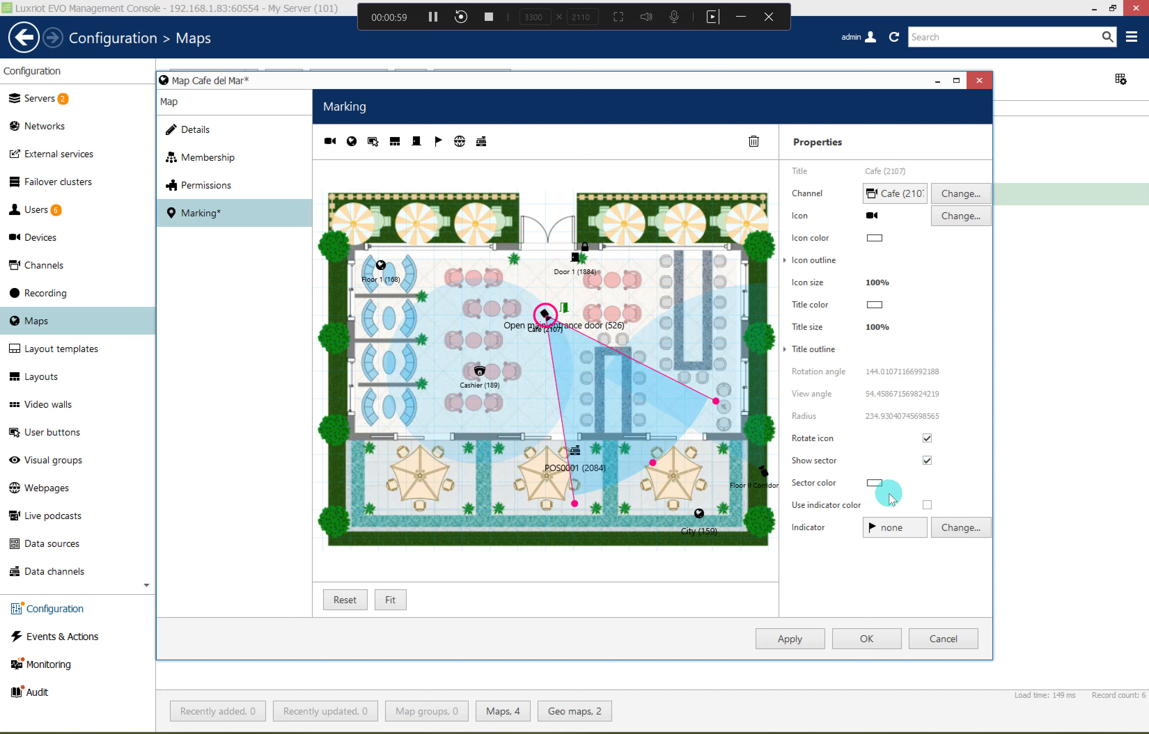
pyautogui.click(927, 505)
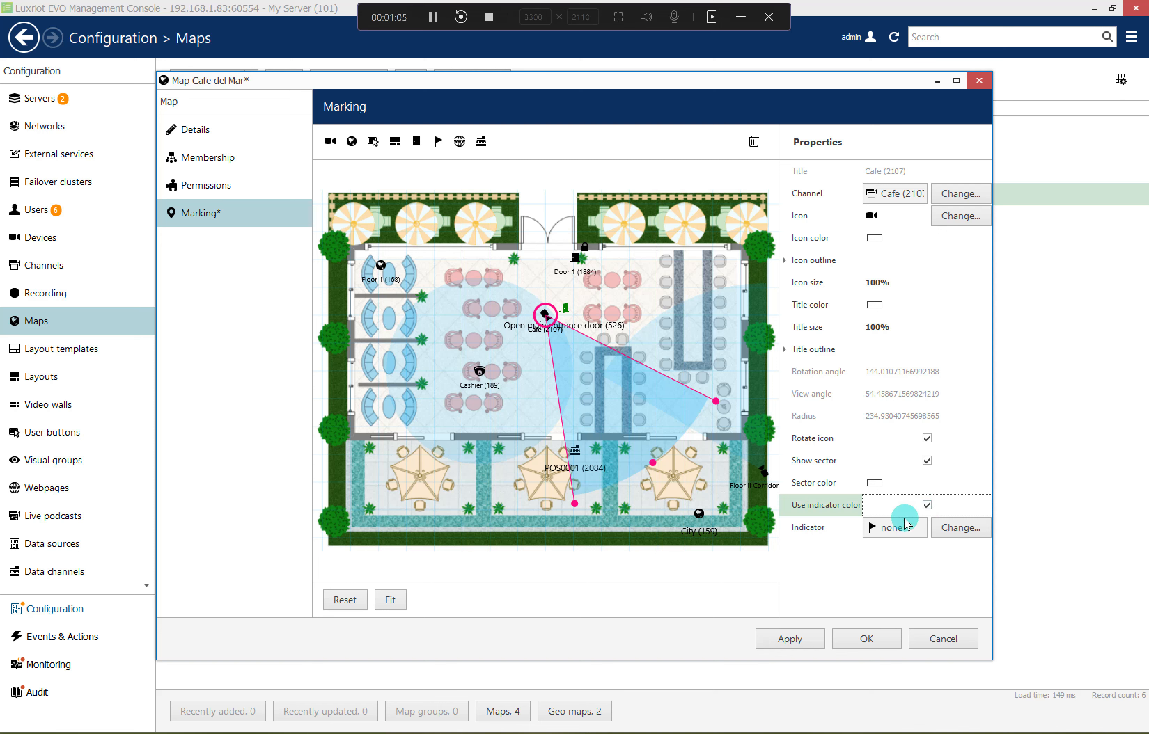
pyautogui.click(948, 528)
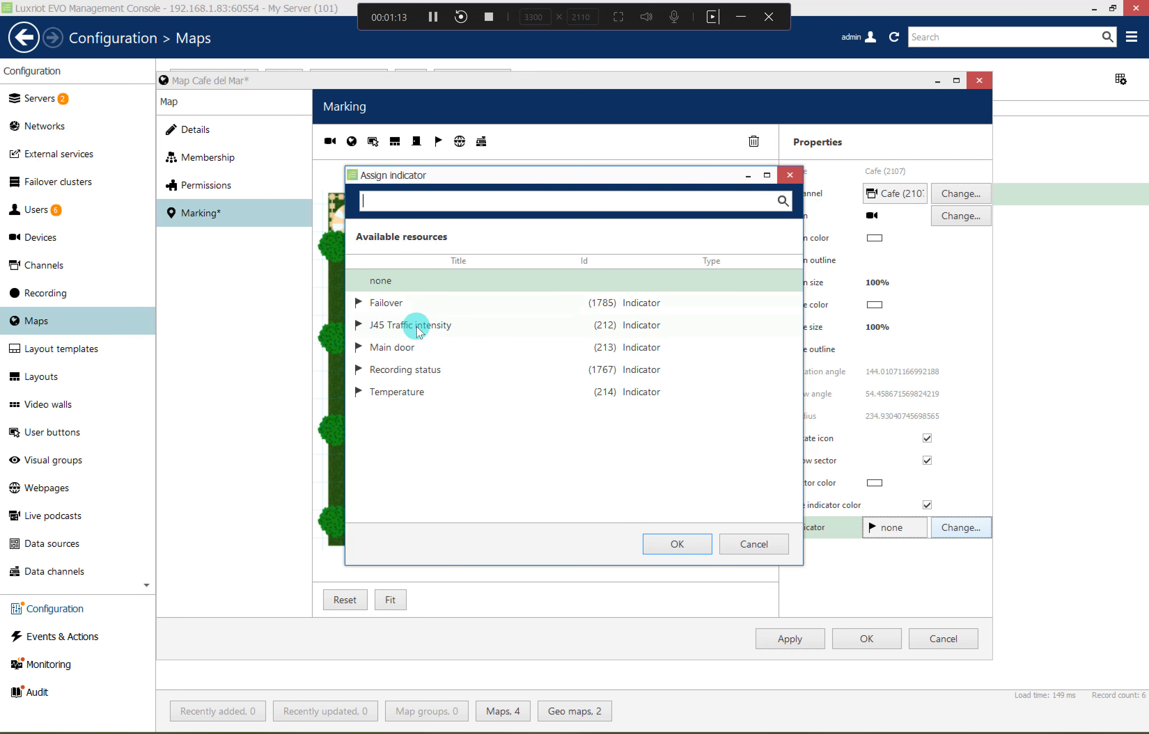
pyautogui.doubleClick(421, 392)
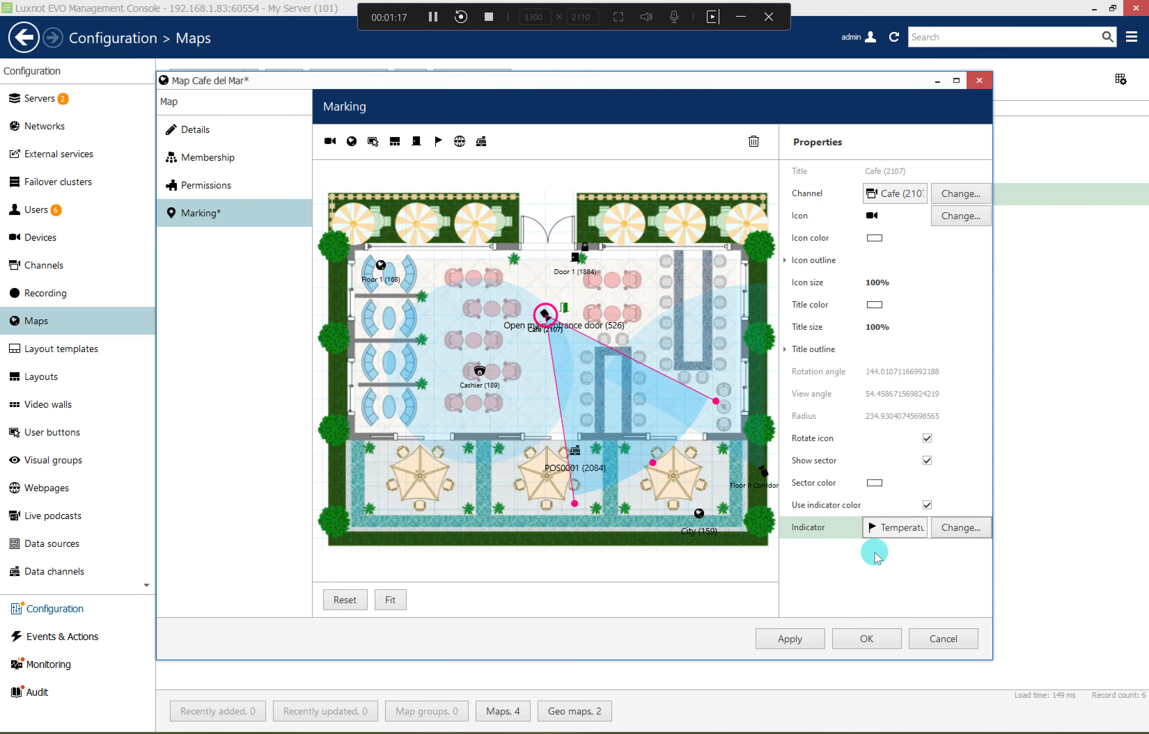
pyautogui.click(853, 641)
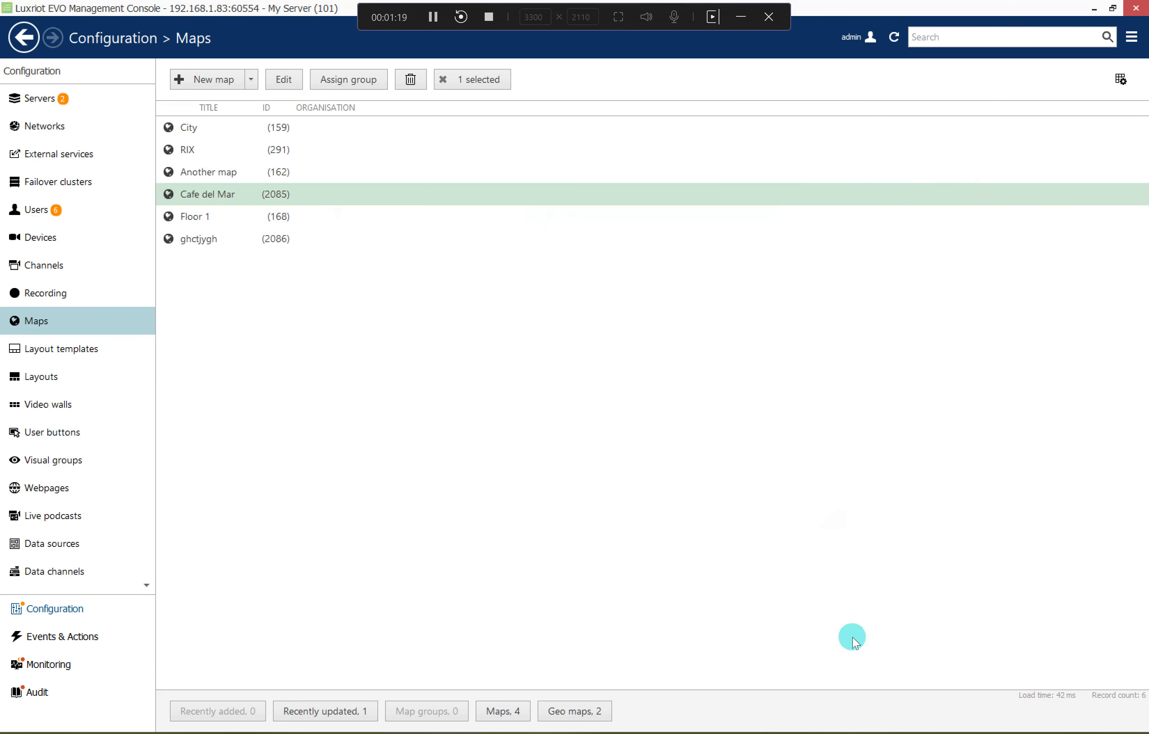
# - Examine the Temperature indicator's states and their colors, and close its settings to view the rules list
pyautogui.click(71, 641)
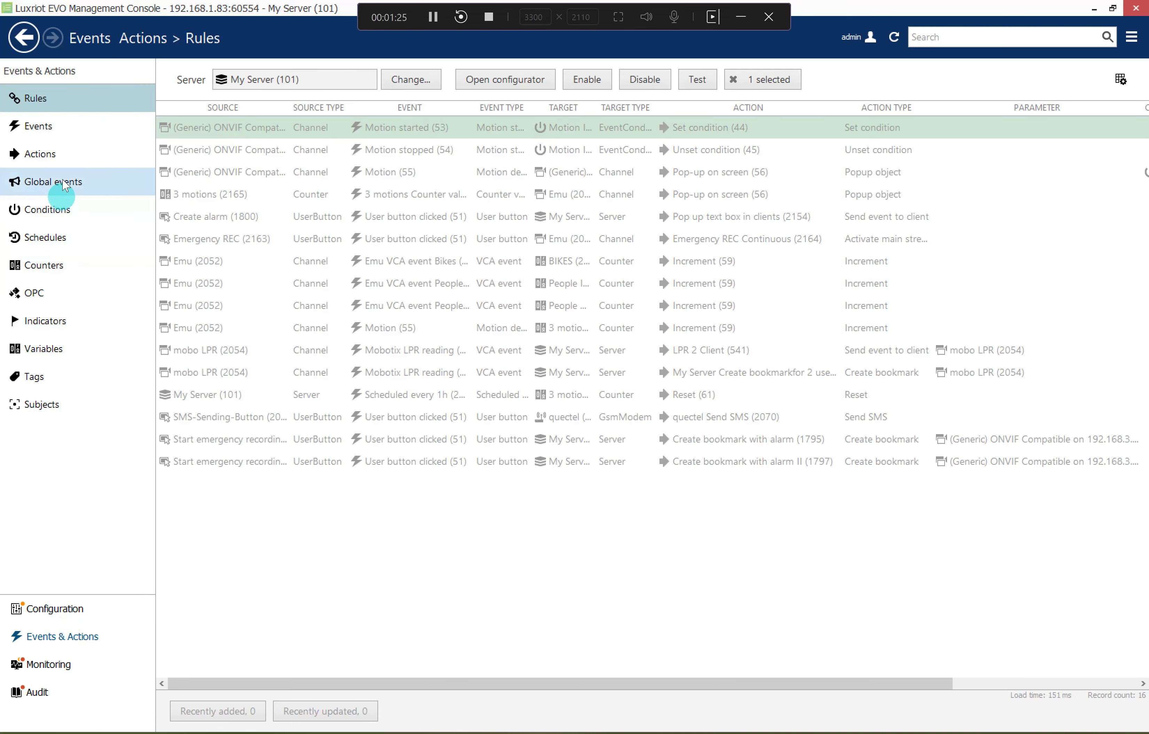
pyautogui.click(72, 320)
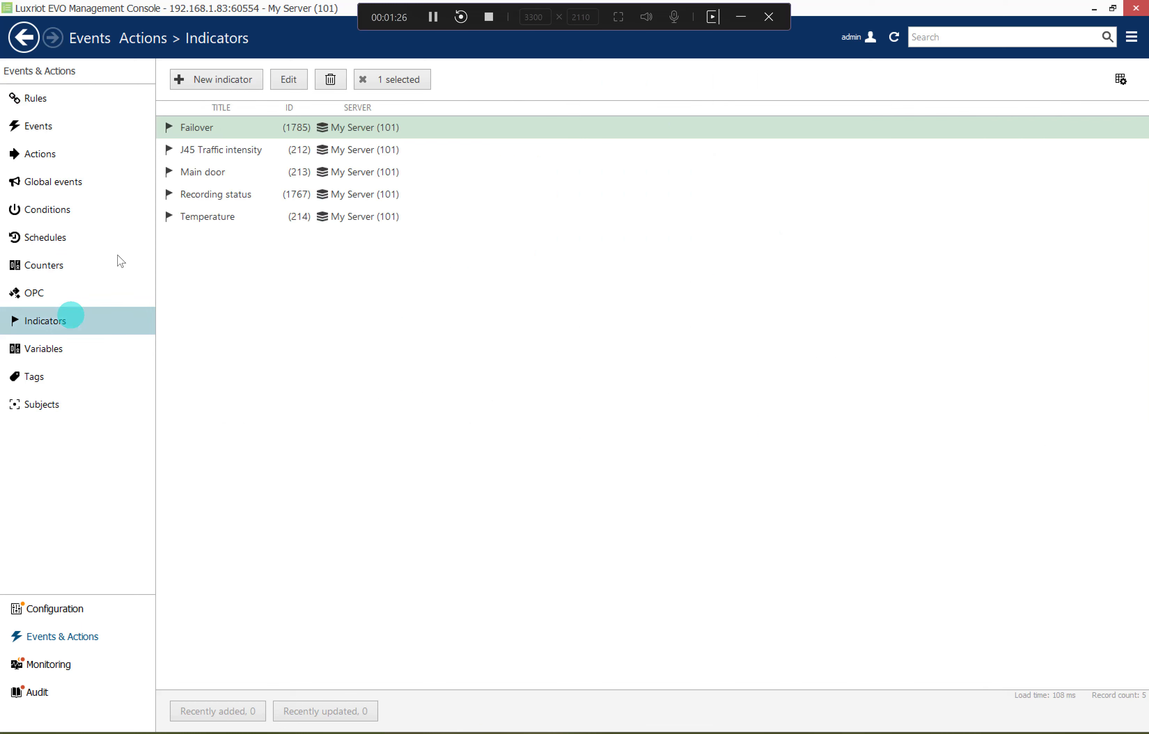
pyautogui.click(245, 219)
pyautogui.doubleClick(246, 220)
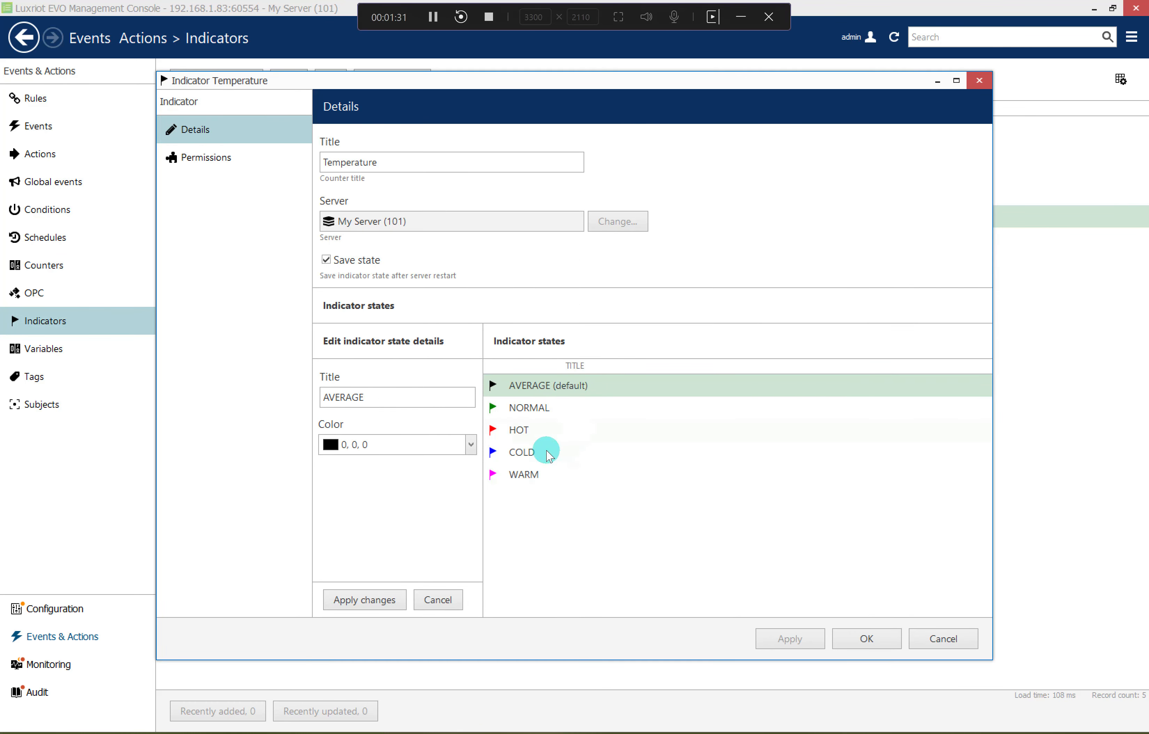
pyautogui.click(880, 634)
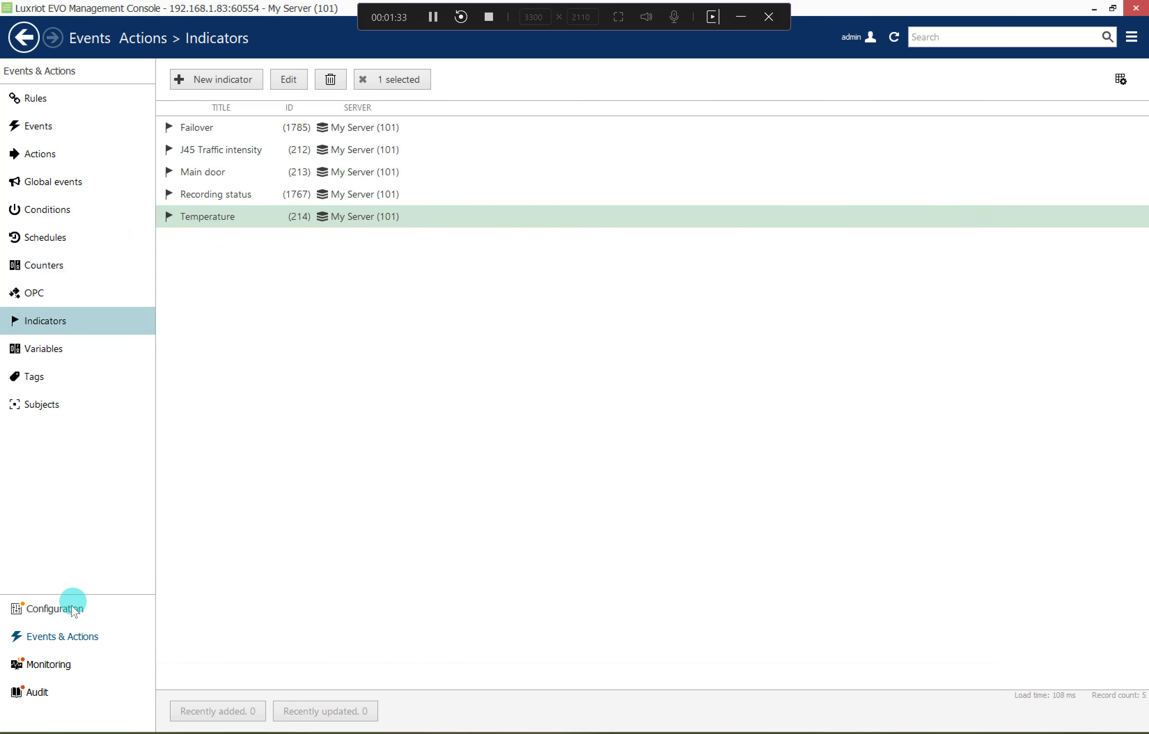
pyautogui.click(58, 99)
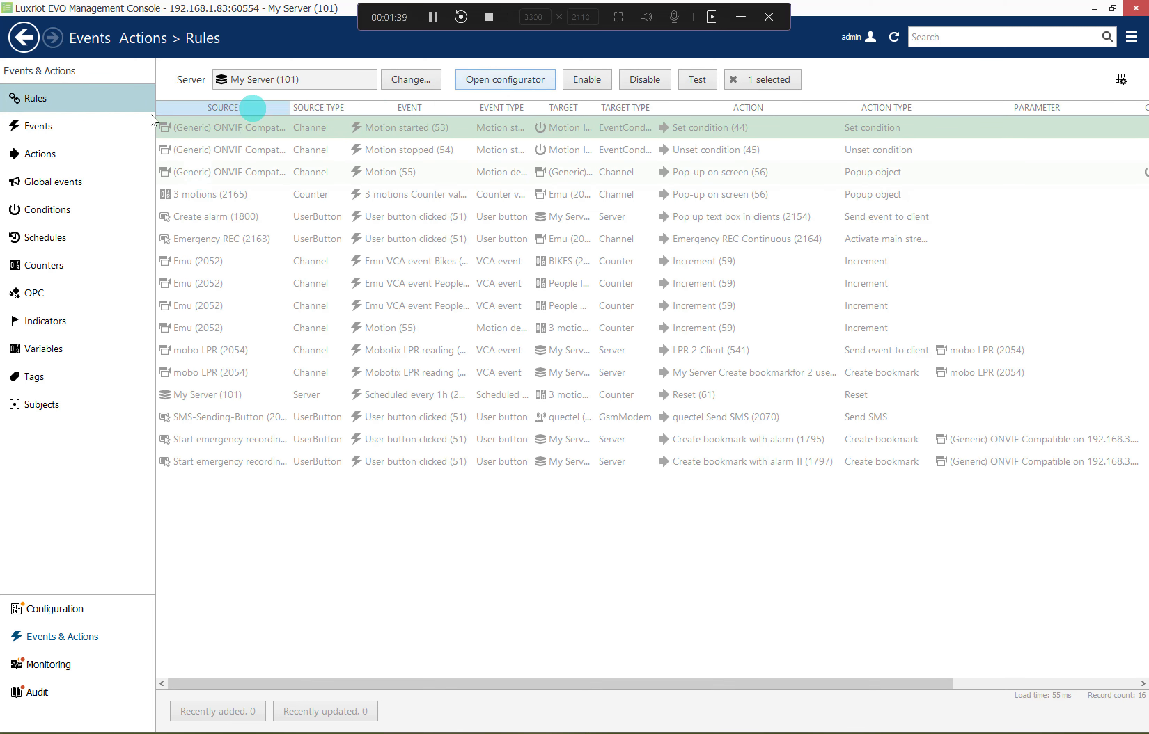
# - Create a user button titled ChangeTemperature1, copying its title before saving
pyautogui.click(75, 620)
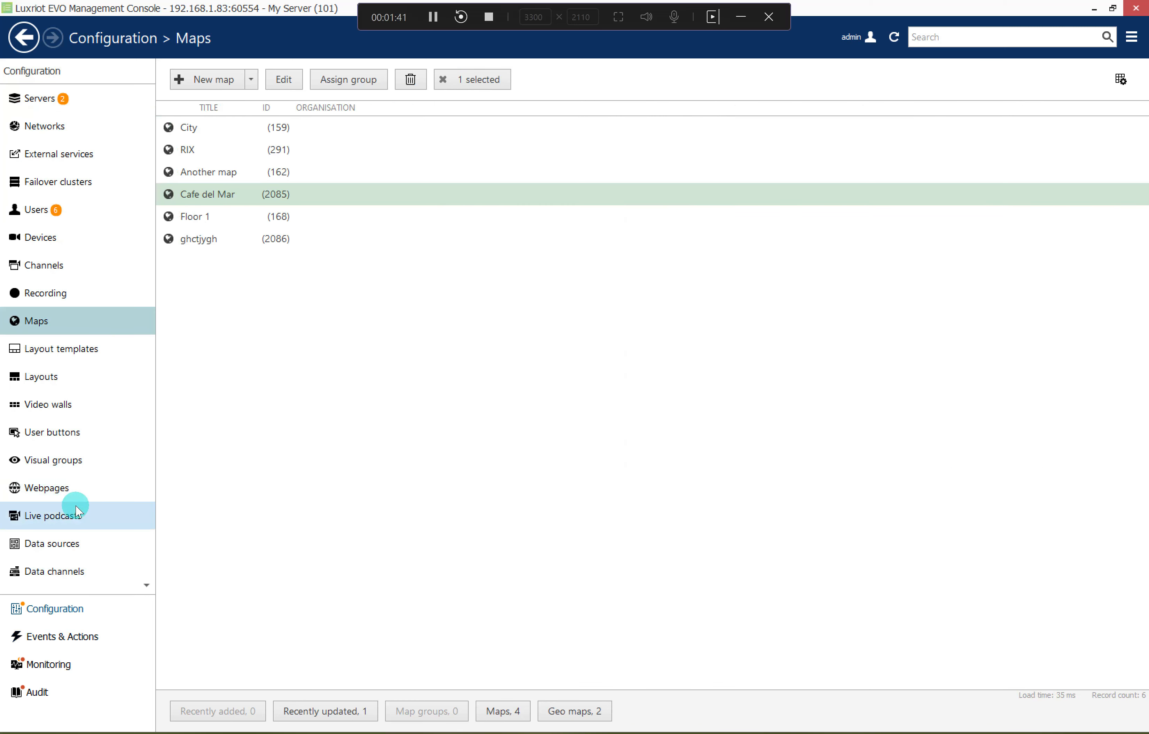
pyautogui.click(72, 434)
pyautogui.click(257, 80)
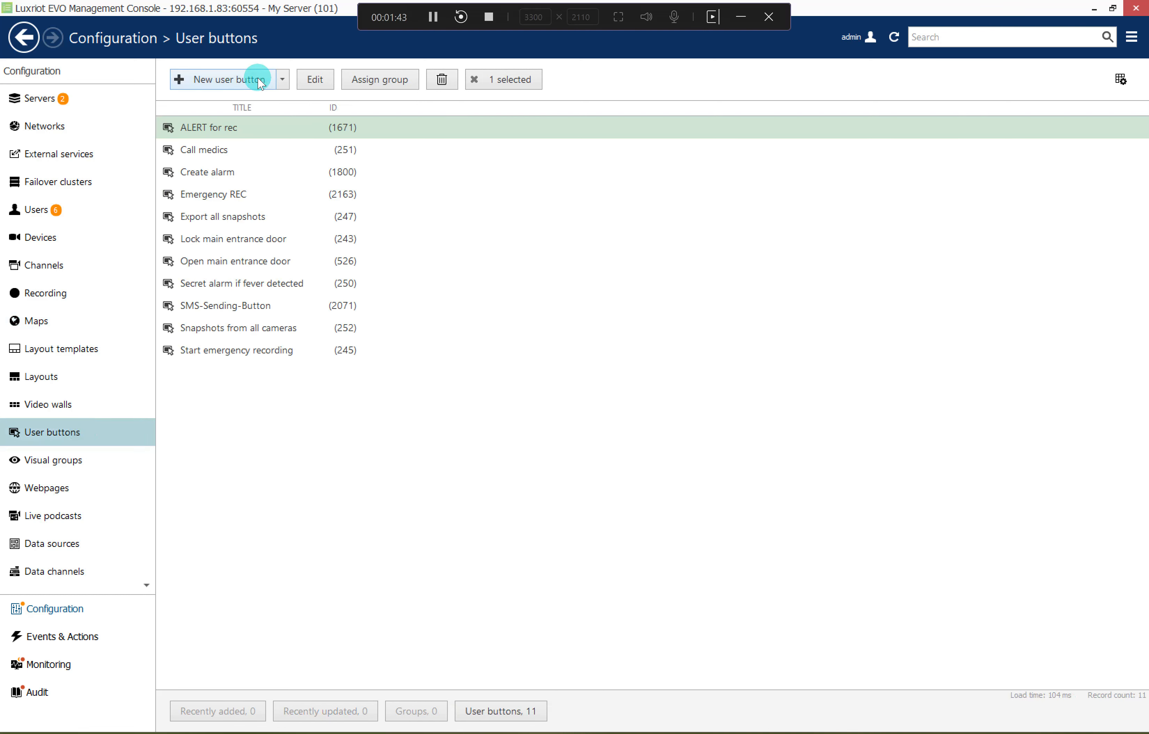
pyautogui.click(257, 80)
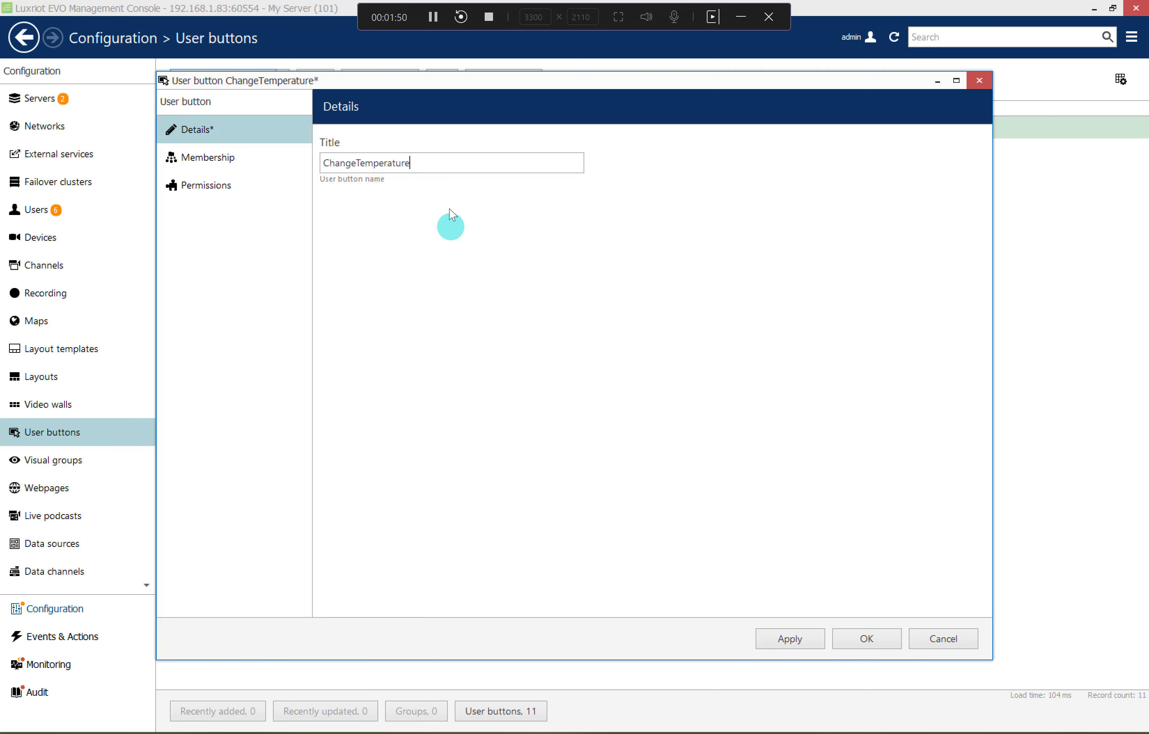
pyautogui.moveTo(423, 162); pyautogui.dragTo(300, 163)
pyautogui.hotkey('ctrl', 'c')
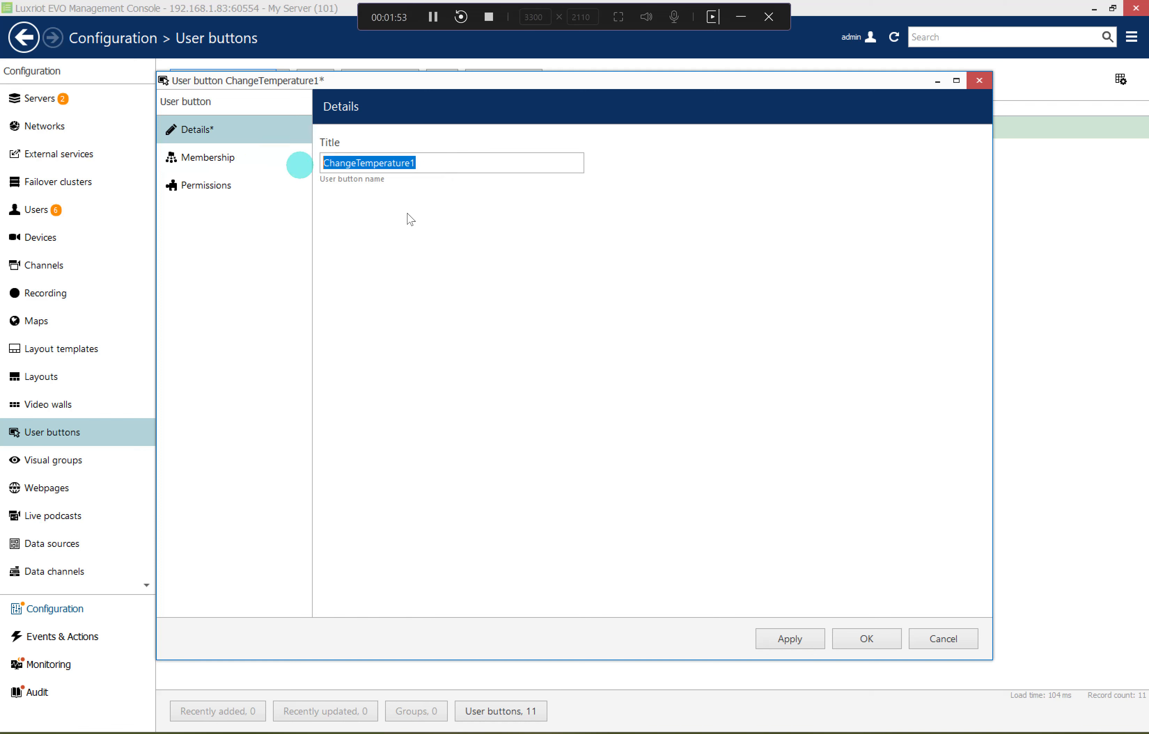
pyautogui.click(849, 636)
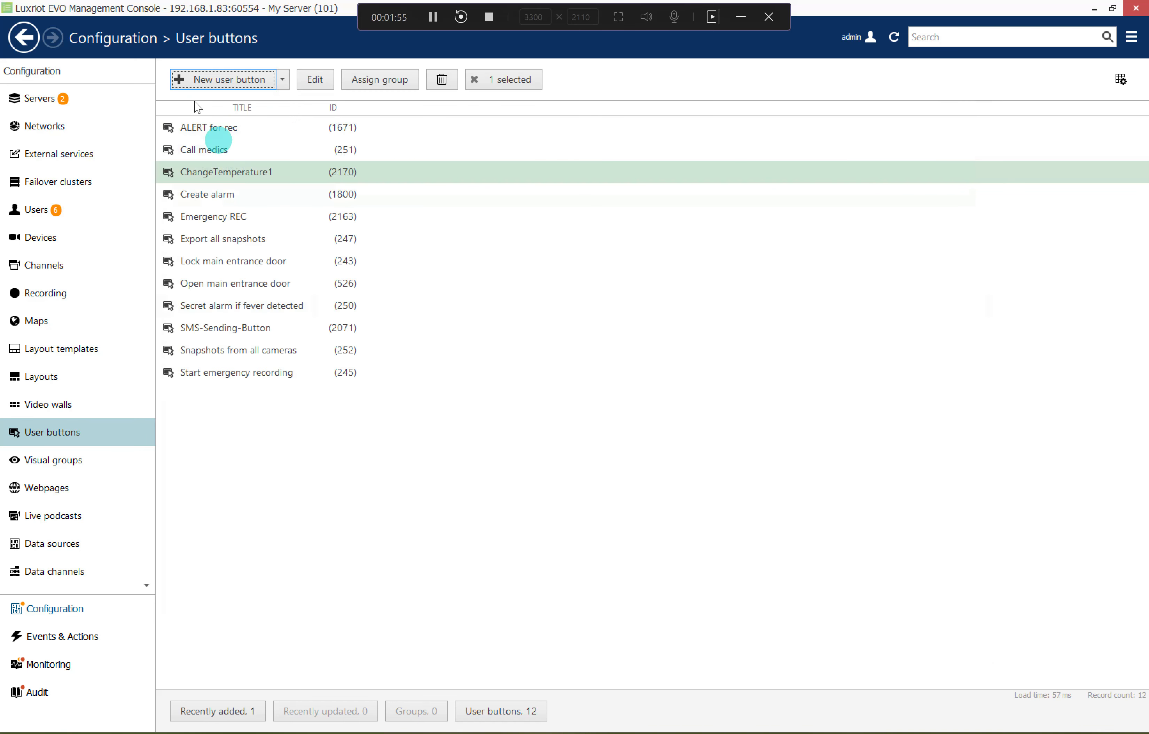
# - Create a second user button titled ChangeTemperature2, reusing the copied title
pyautogui.click(250, 91)
pyautogui.hotkey('ctrl', 'v')
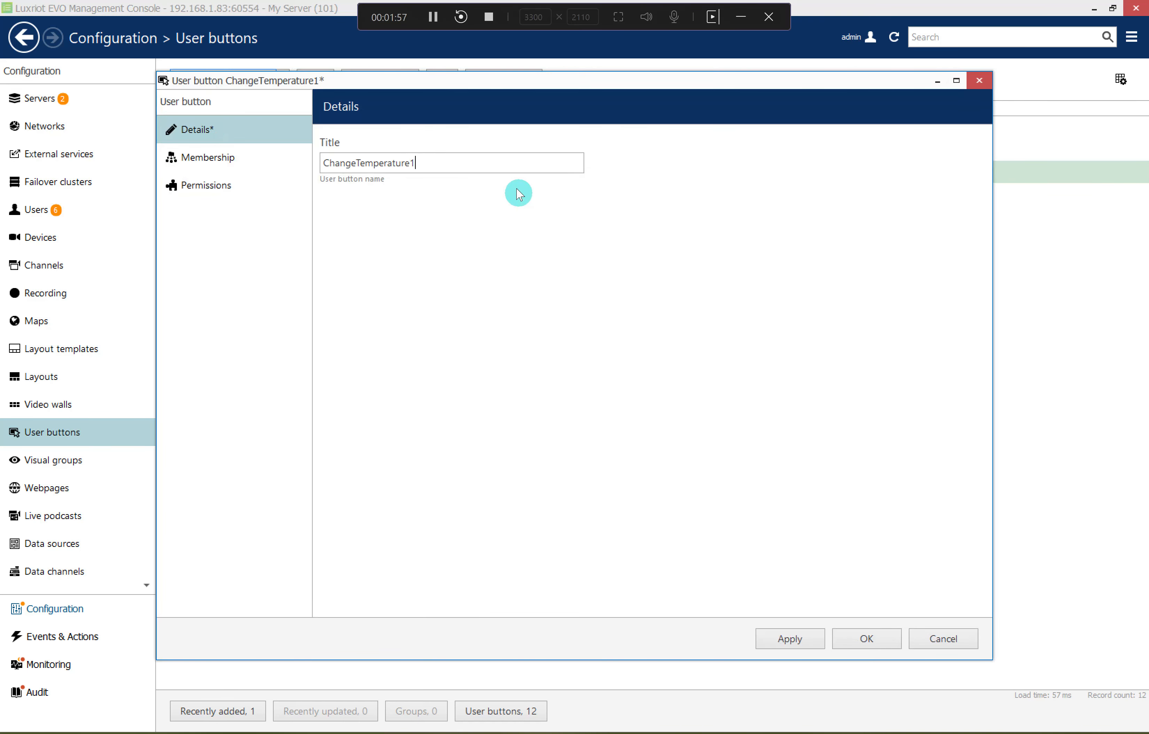
pyautogui.click(849, 637)
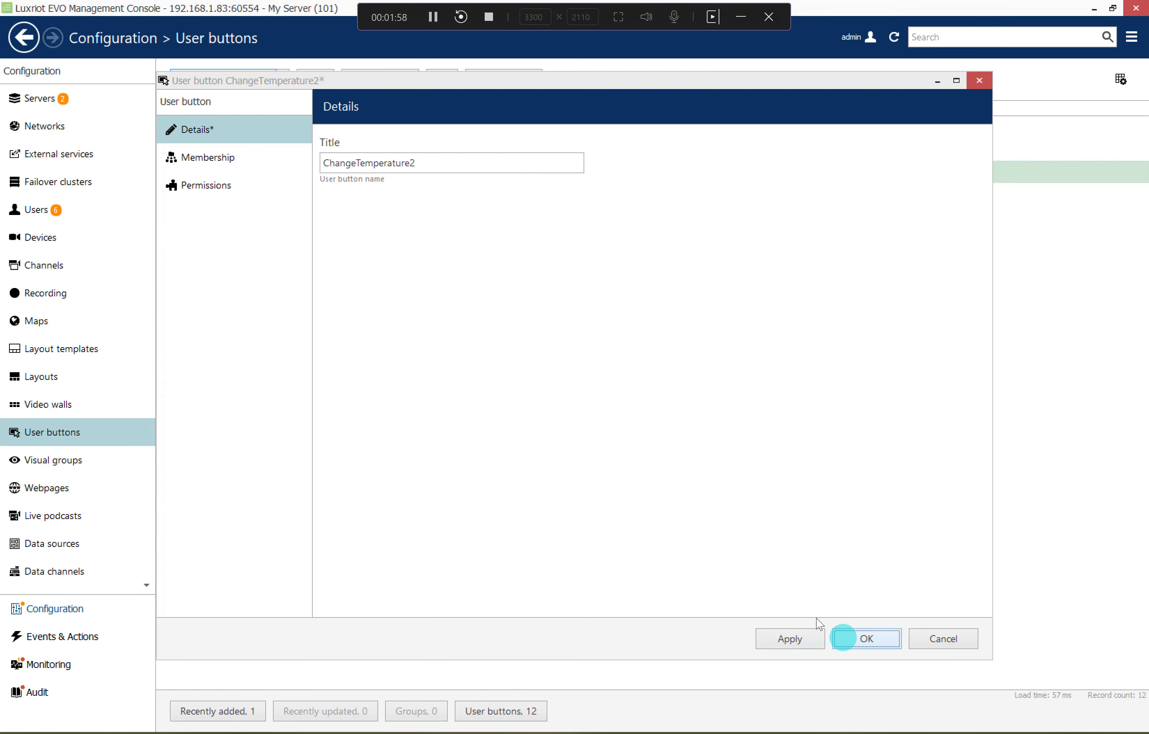
# - In the events and actions configurator, filter events by "temp" and add the ChangeTemperature1 and ChangeTemperature2 user button clicked events to the rules
pyautogui.click(67, 637)
pyautogui.click(490, 80)
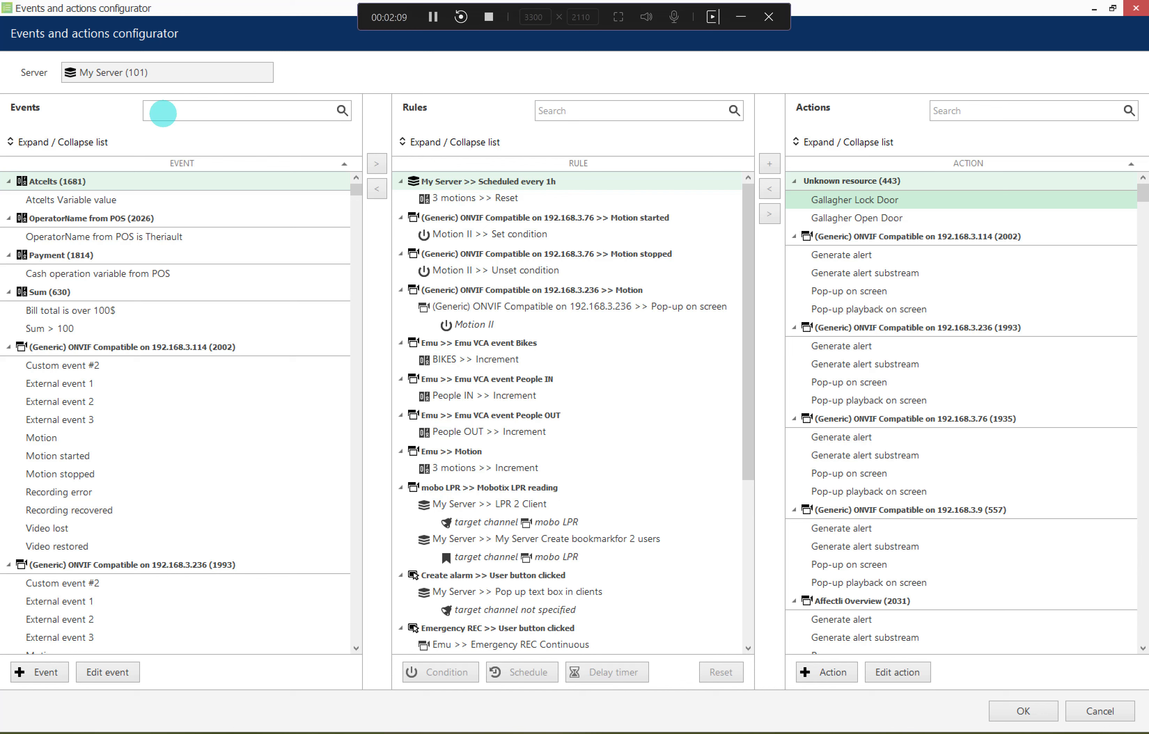
pyautogui.write('mp')
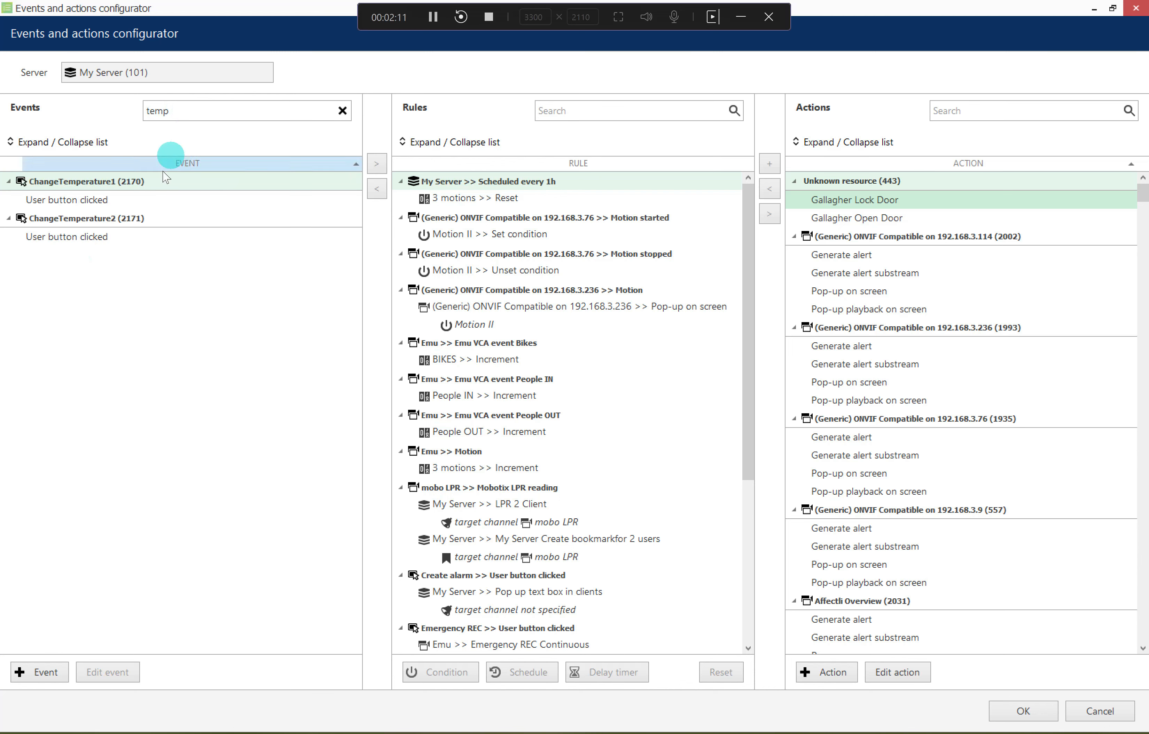
pyautogui.doubleClick(147, 201)
pyautogui.doubleClick(130, 236)
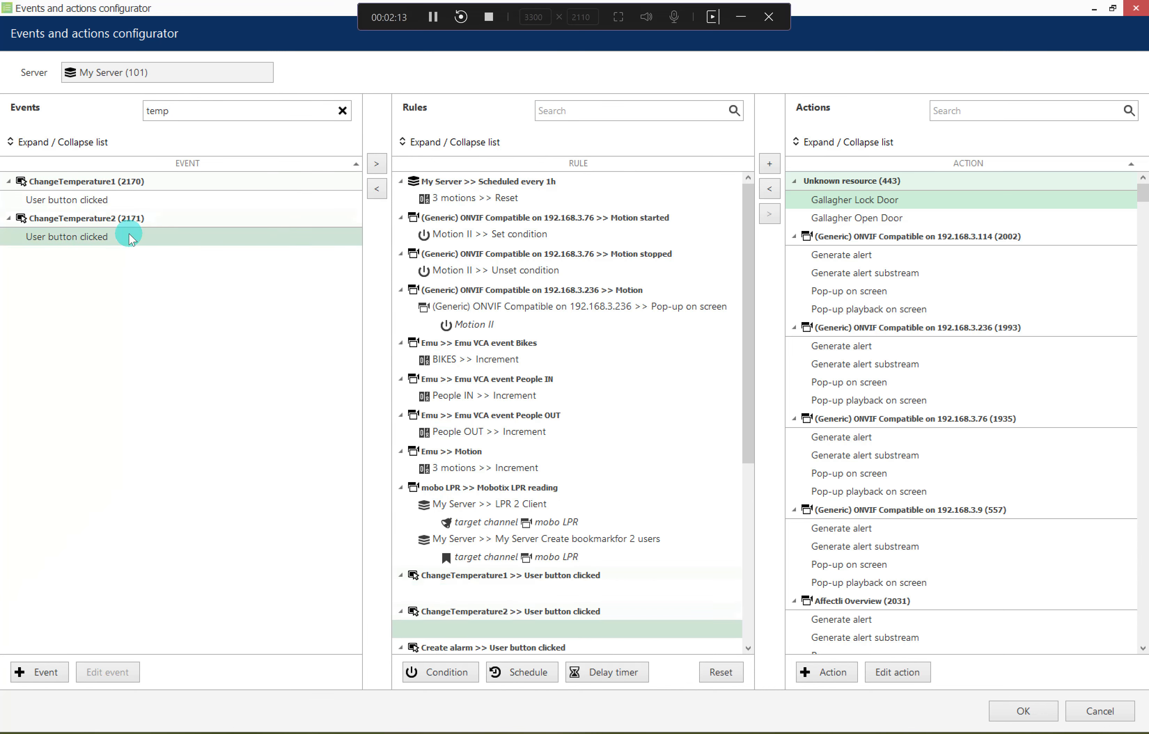
# - Filter the actions by "indic" and make the ChangeTemperature1 rule change the Temperature indicator state to NORMAL
pyautogui.click(1042, 111)
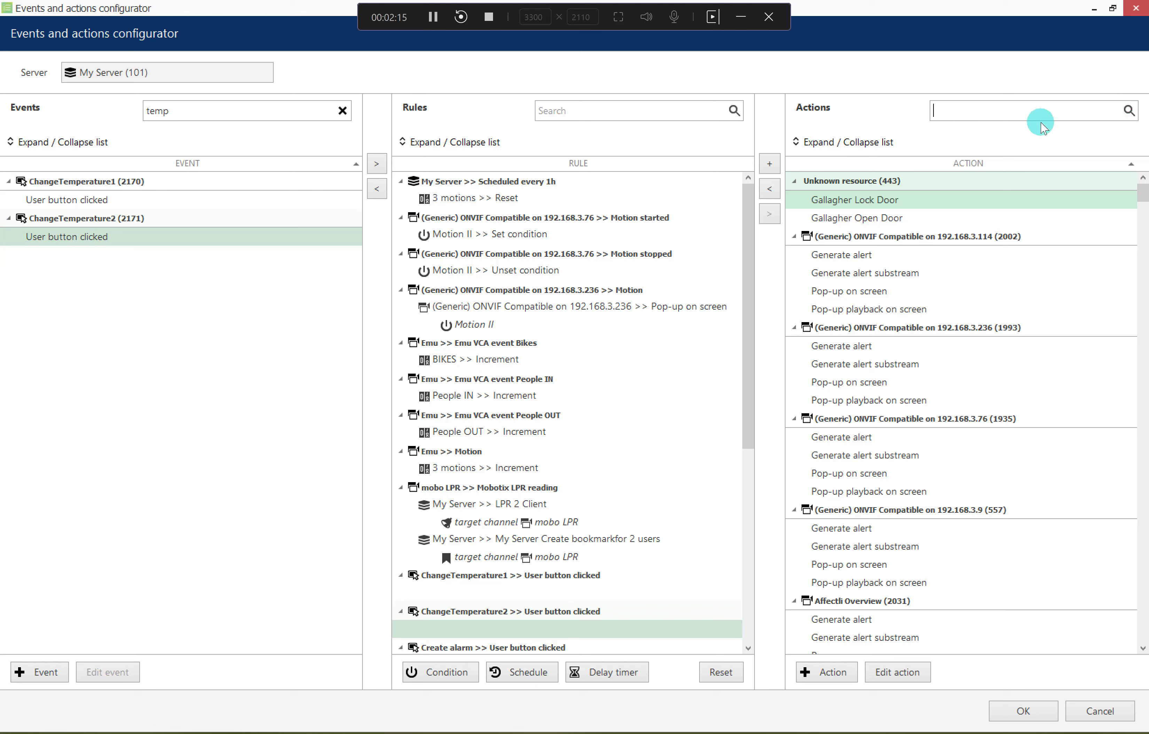
pyautogui.write('indic')
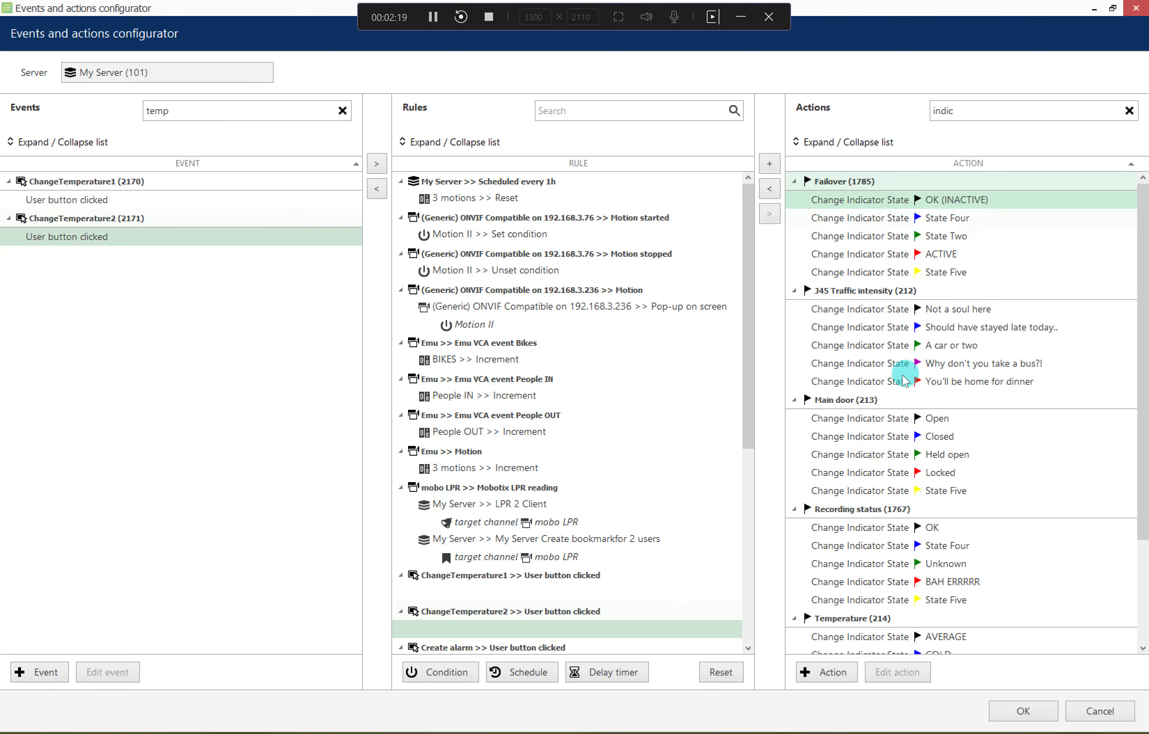
pyautogui.scroll(-3, 911, 382)
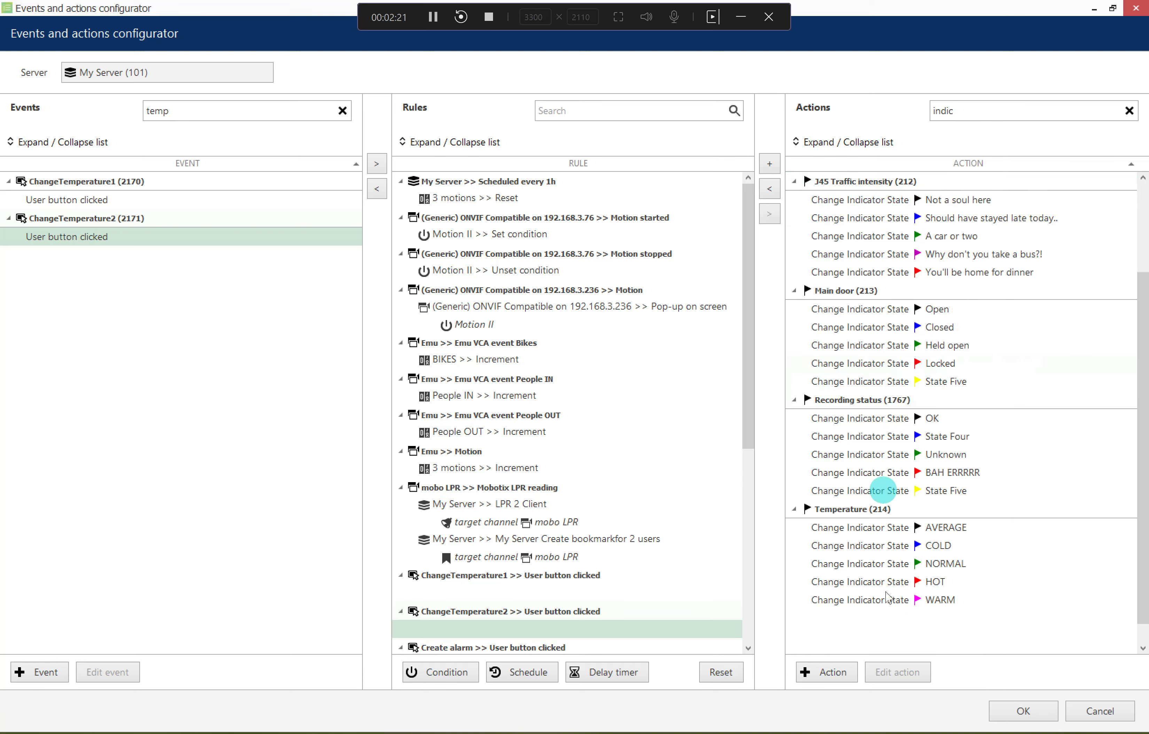
pyautogui.click(927, 563)
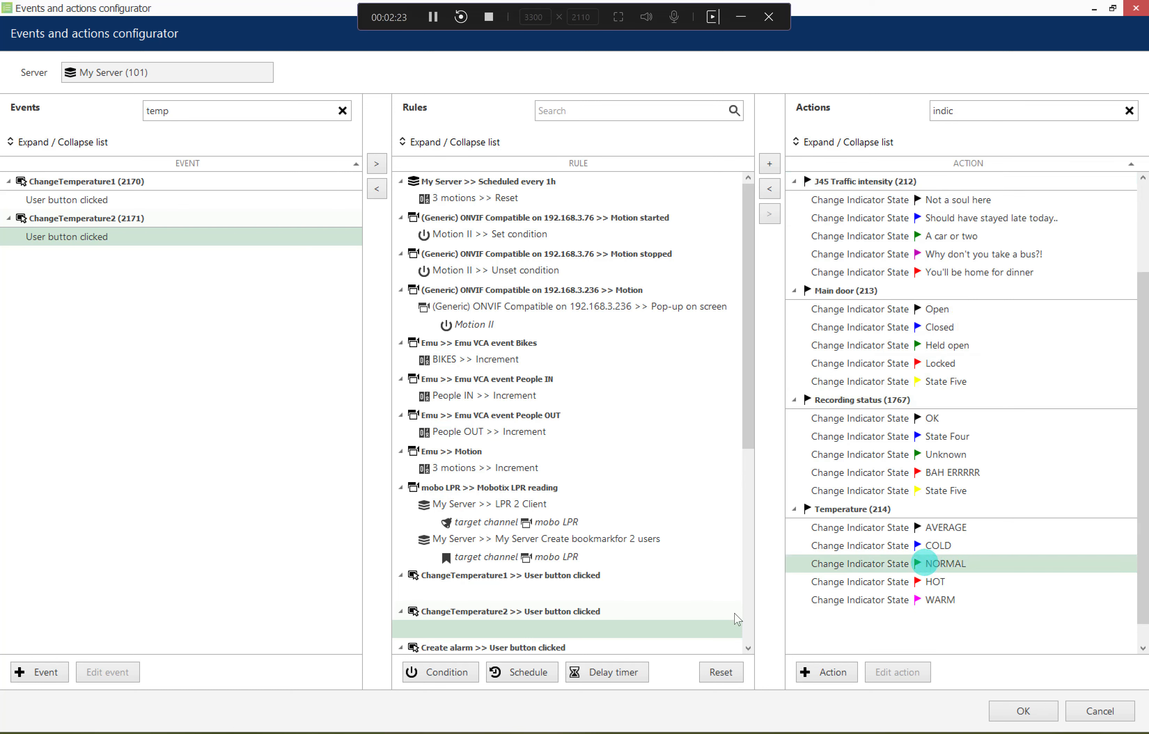
pyautogui.click(556, 597)
pyautogui.doubleClick(958, 565)
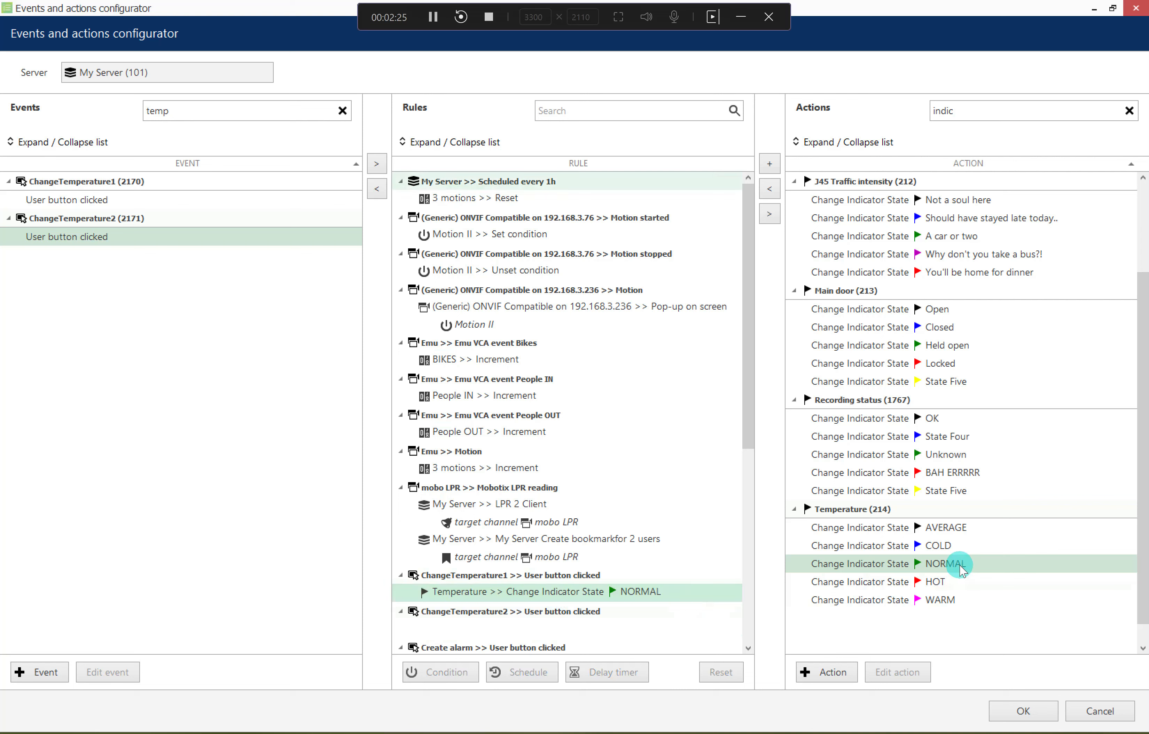
# - Make the ChangeTemperature2 rule change the Temperature indicator state to HOT and save the rule configuration
pyautogui.click(618, 630)
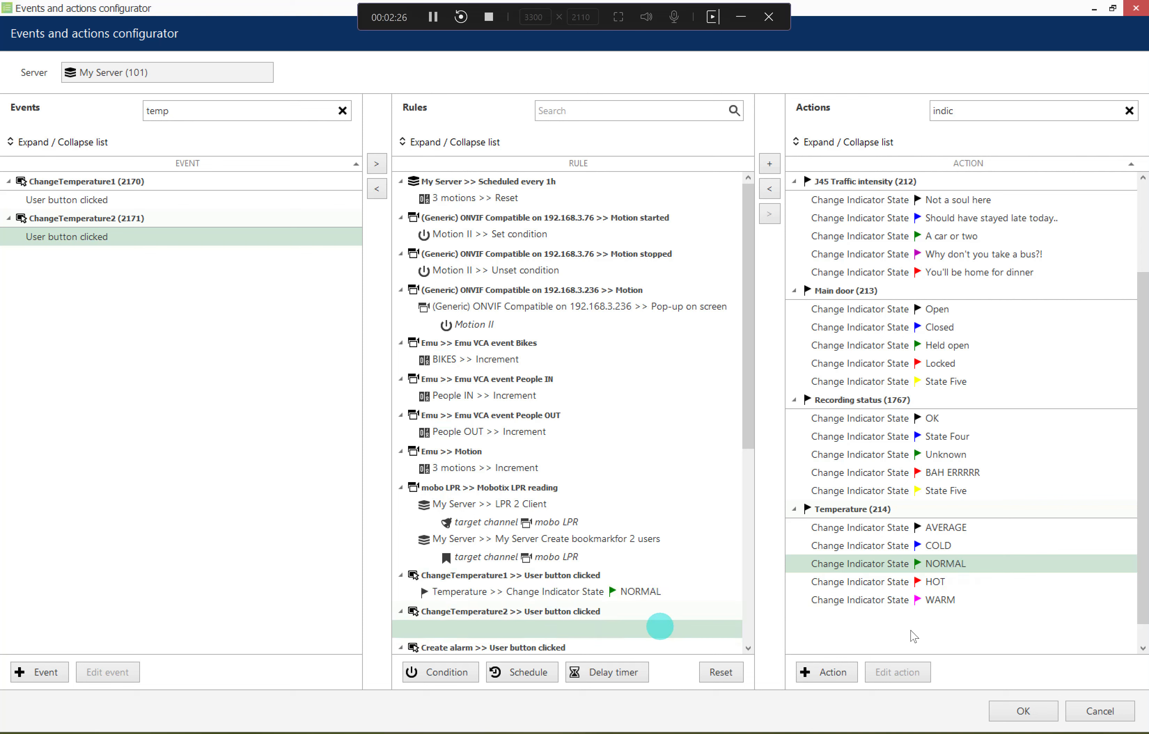
pyautogui.click(934, 583)
pyautogui.doubleClick(934, 583)
pyautogui.scroll(-4, 681, 554)
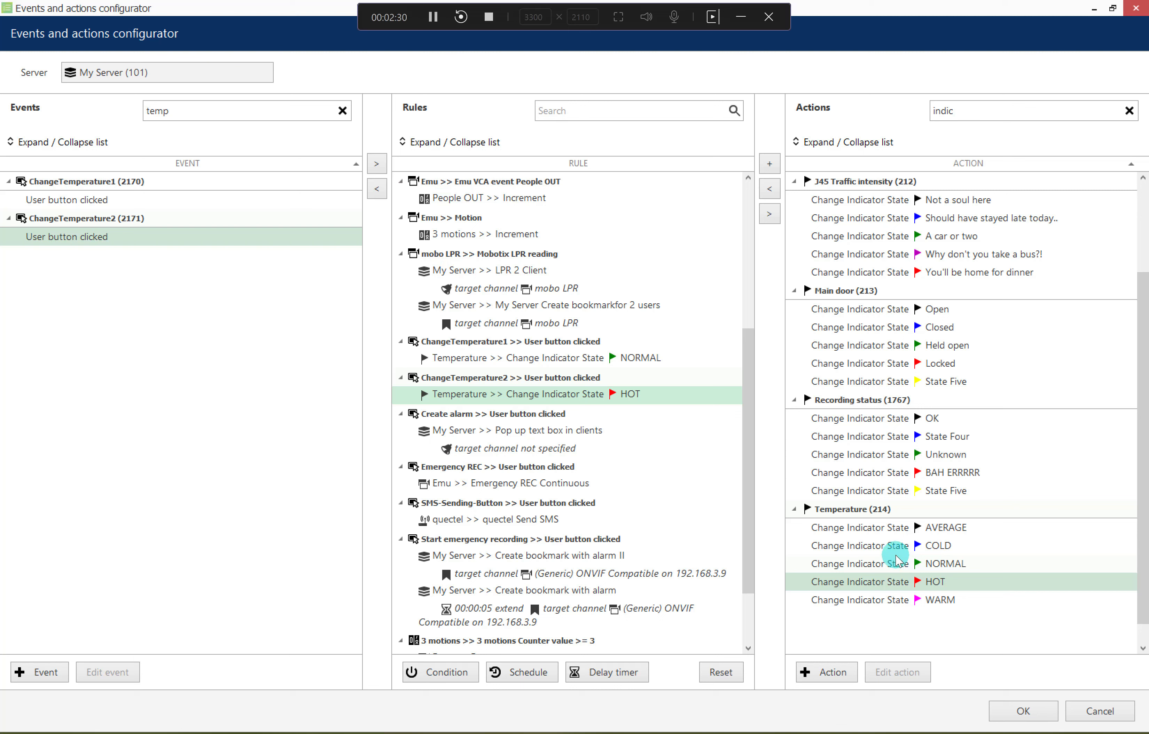
pyautogui.click(1020, 713)
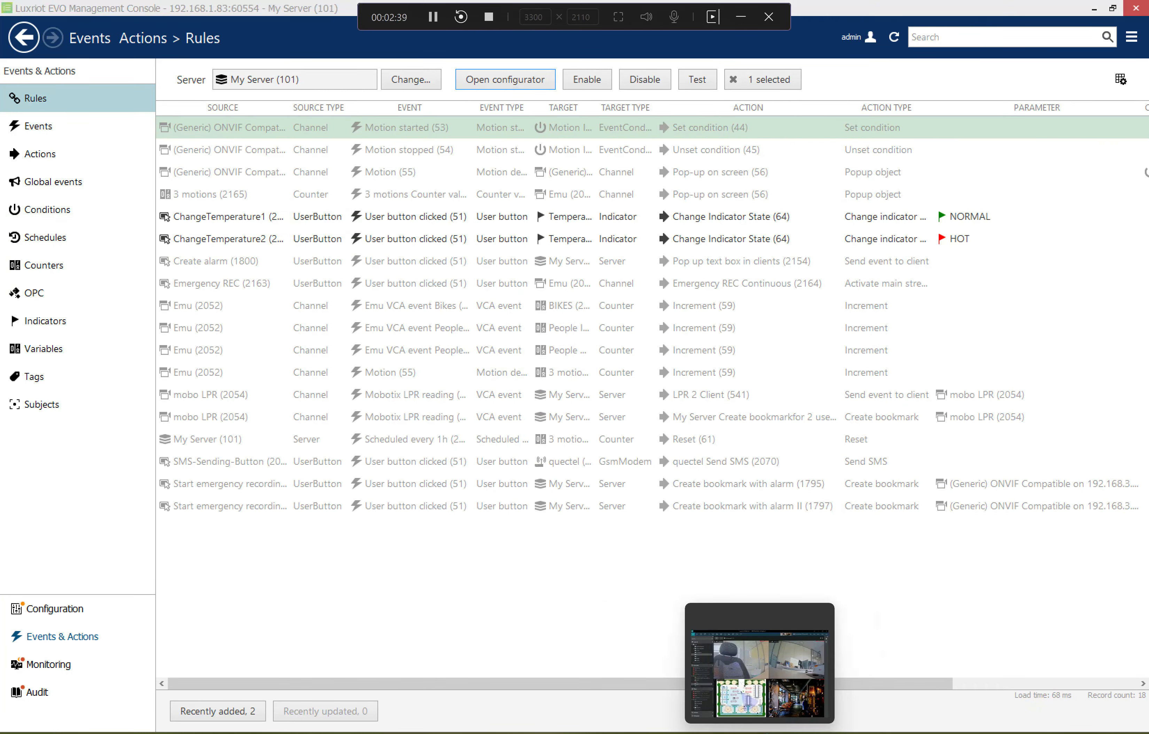
# - Switch to the EVO Monitor client, list the user buttons, and trigger ChangeTemperature1 followed by ChangeTemperature2
pyautogui.click(755, 733)
pyautogui.click(460, 566)
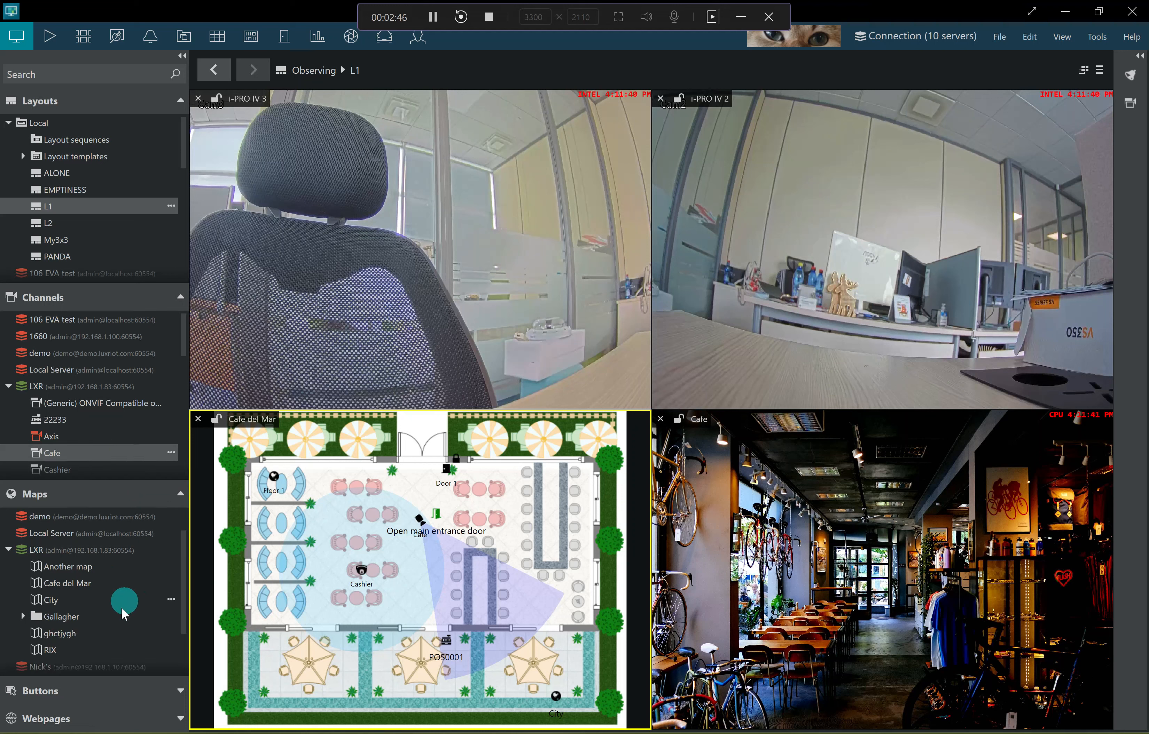
pyautogui.scroll(-2, 120, 606)
pyautogui.click(95, 698)
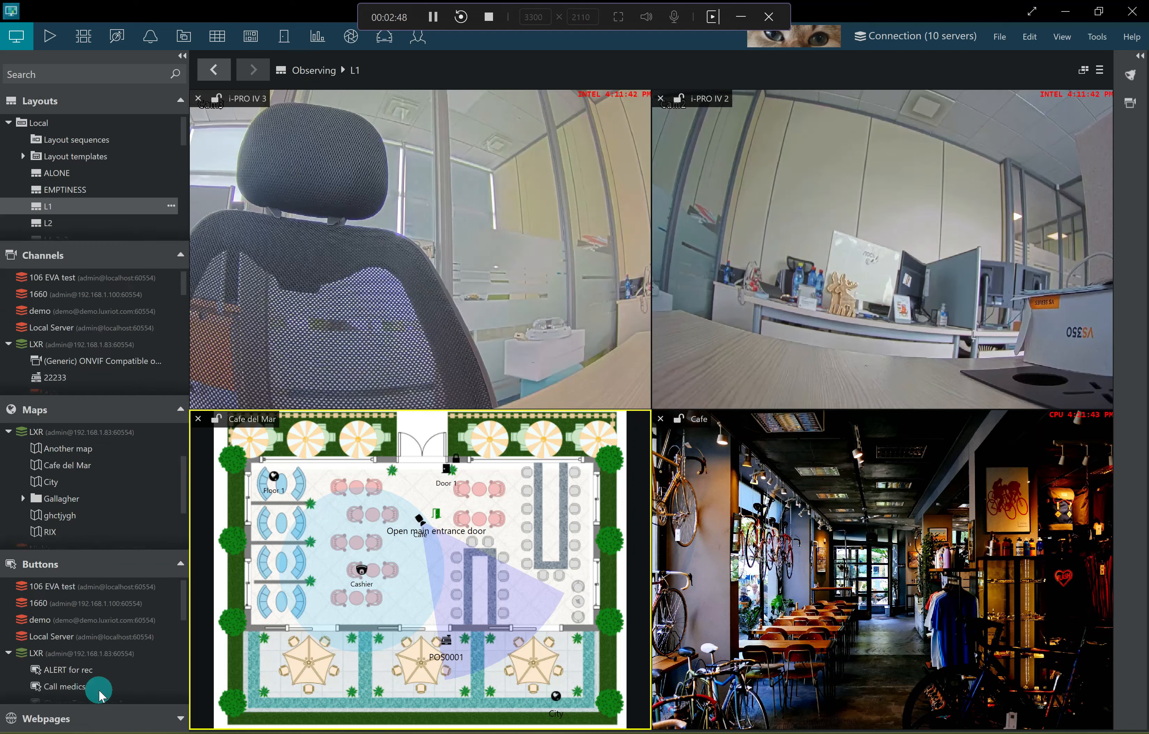
pyautogui.scroll(-2, 111, 658)
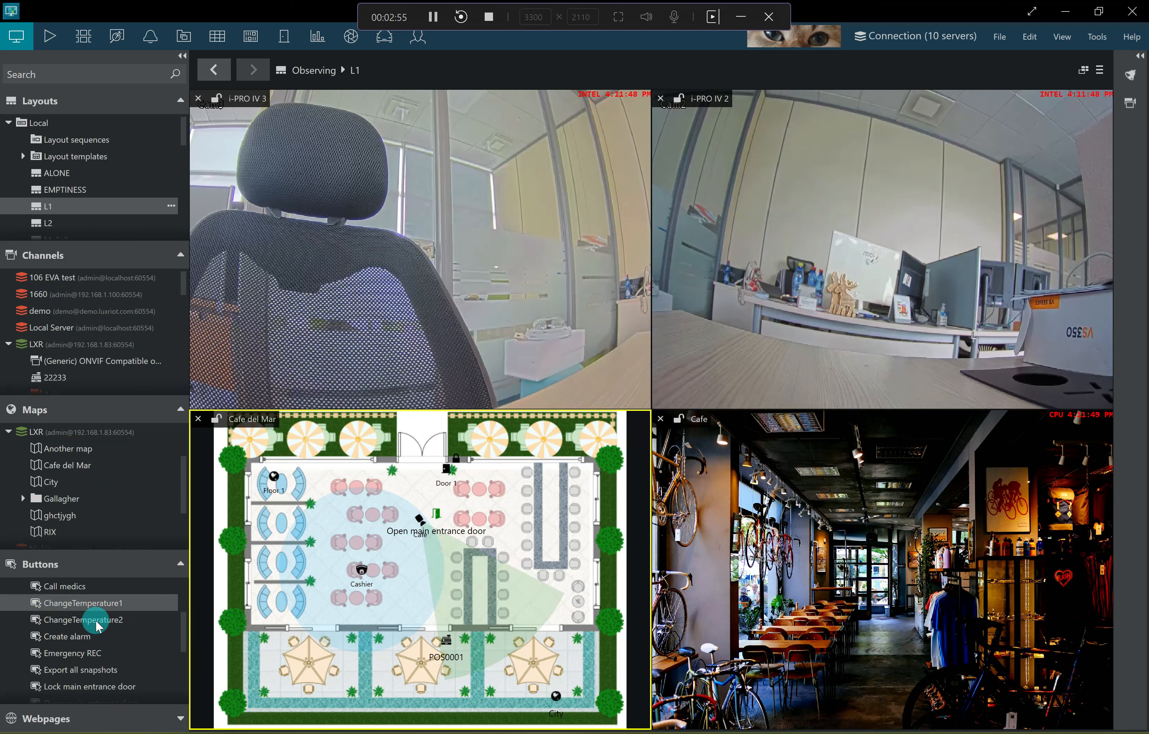
pyautogui.click(97, 623)
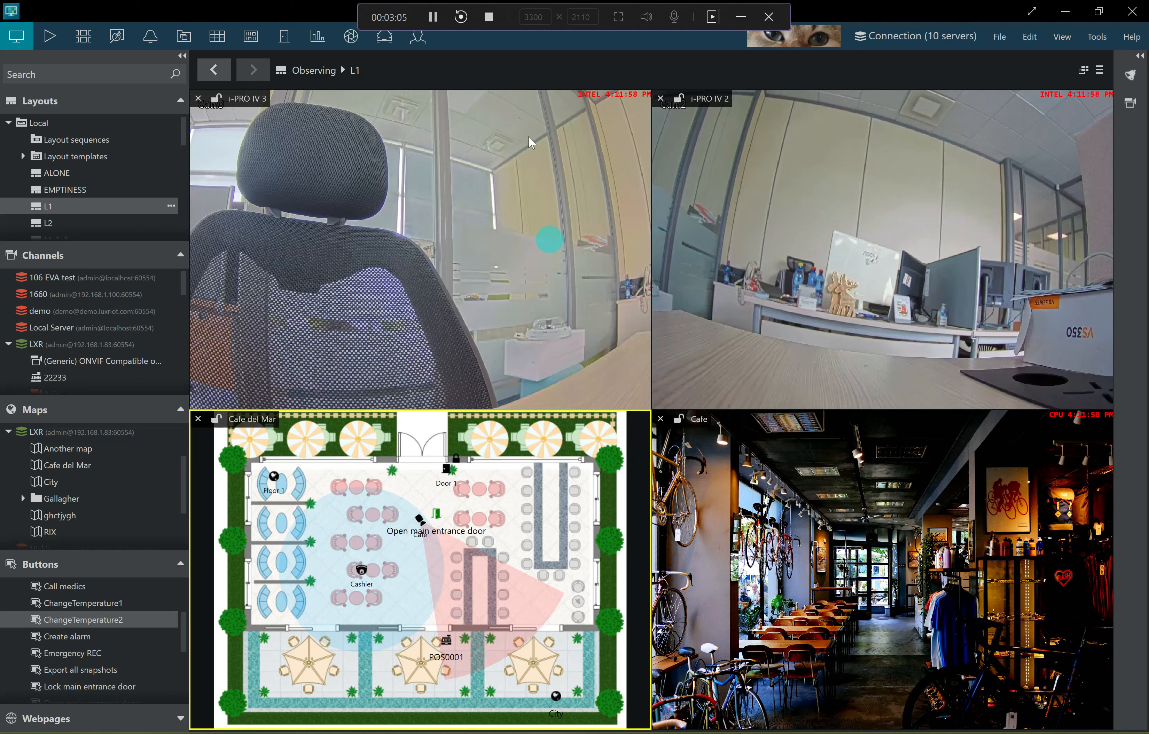
pyautogui.click(488, 17)
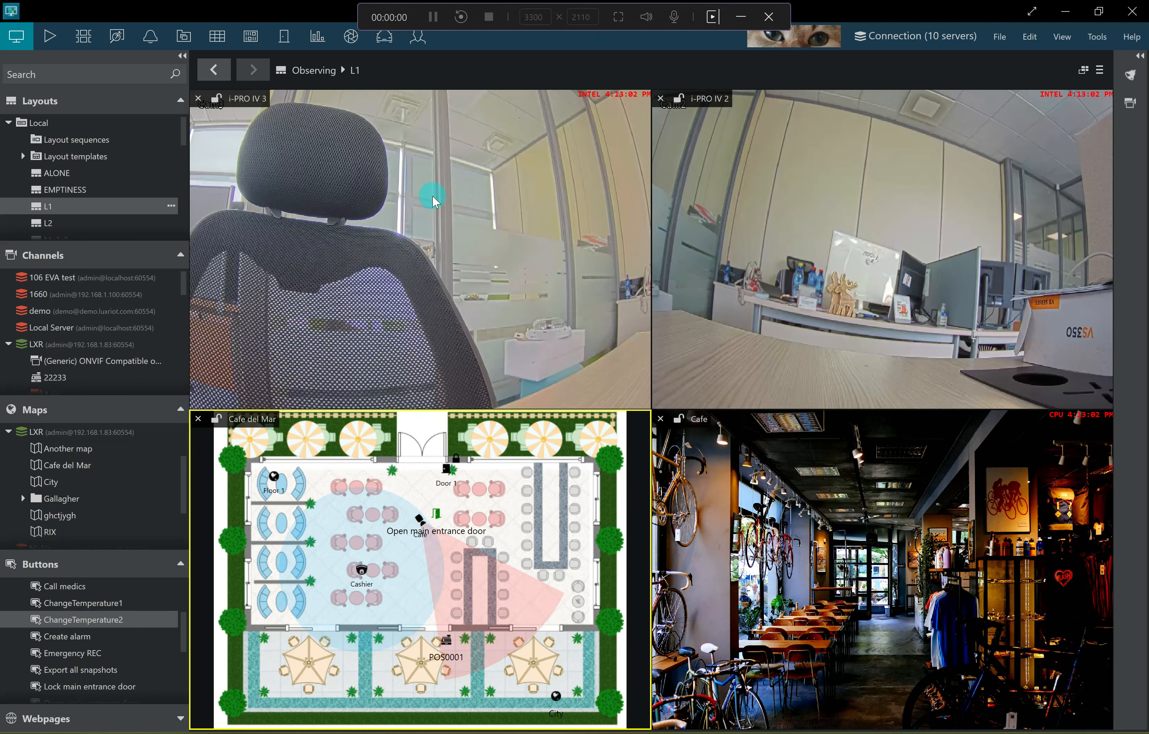
pyautogui.click(460, 214)
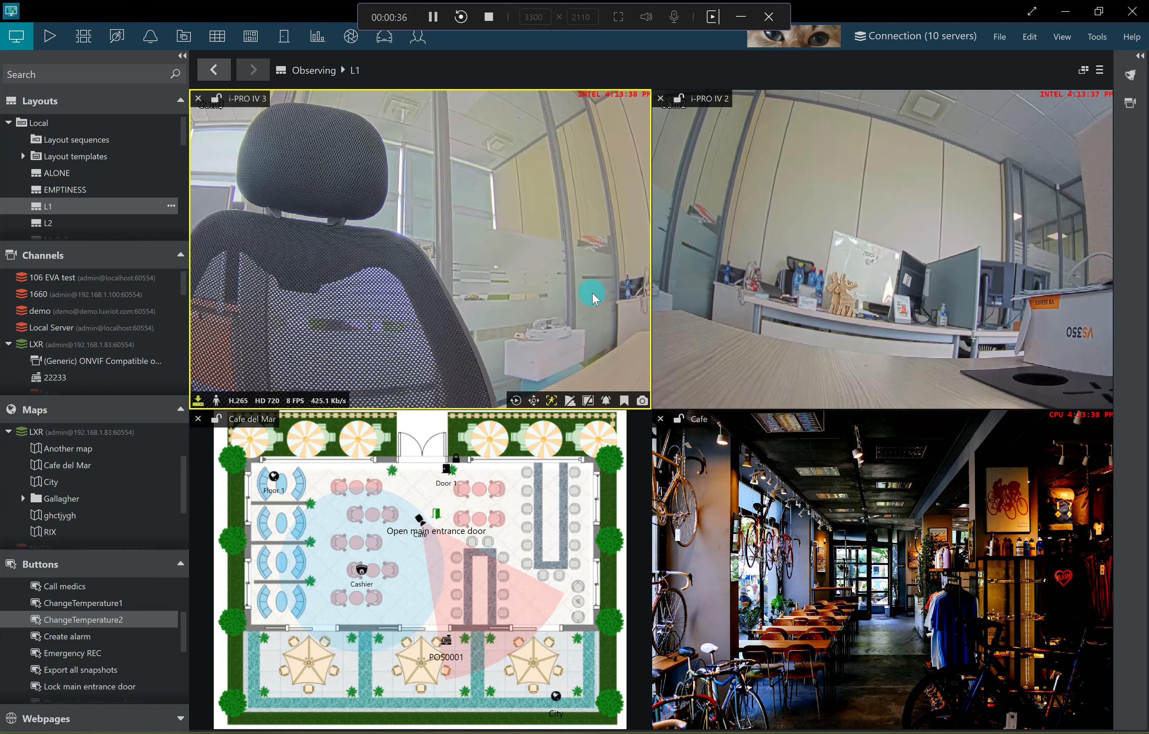
pyautogui.click(834, 316)
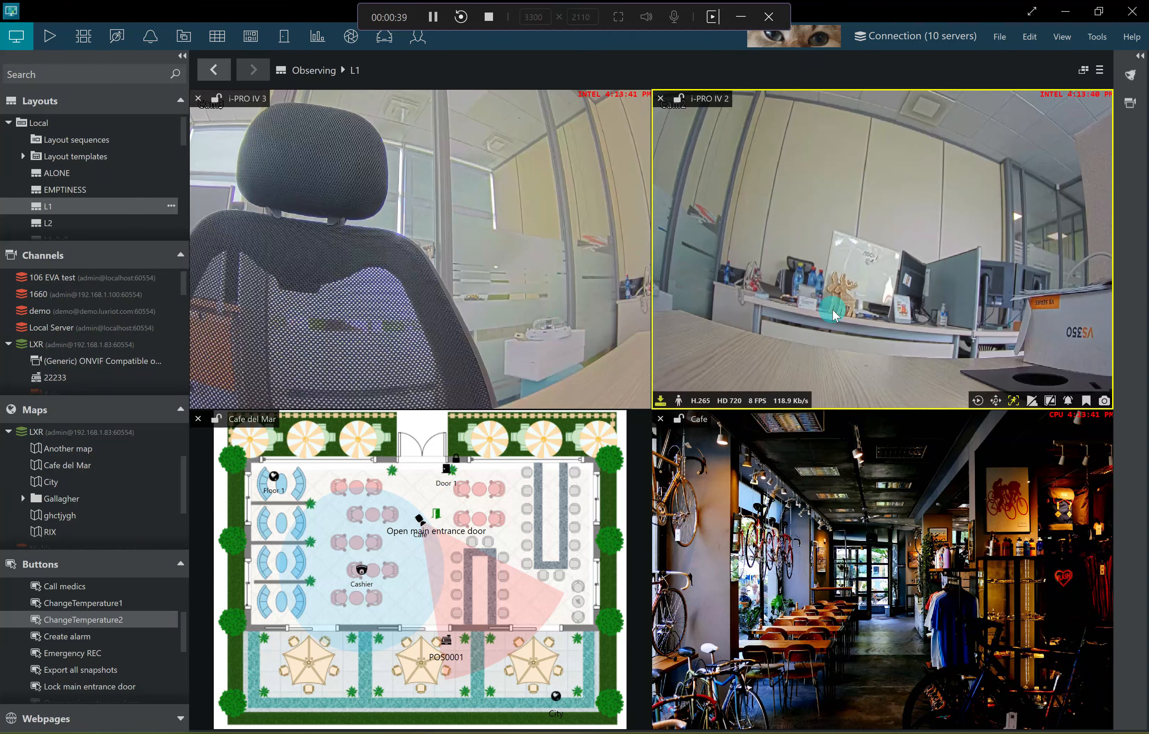
pyautogui.click(571, 338)
pyautogui.click(758, 340)
# - Switch to the Management Console, filter the configured channels by "pro iv", and open the i-PRO IV 2 channel's settings
pyautogui.click(768, 733)
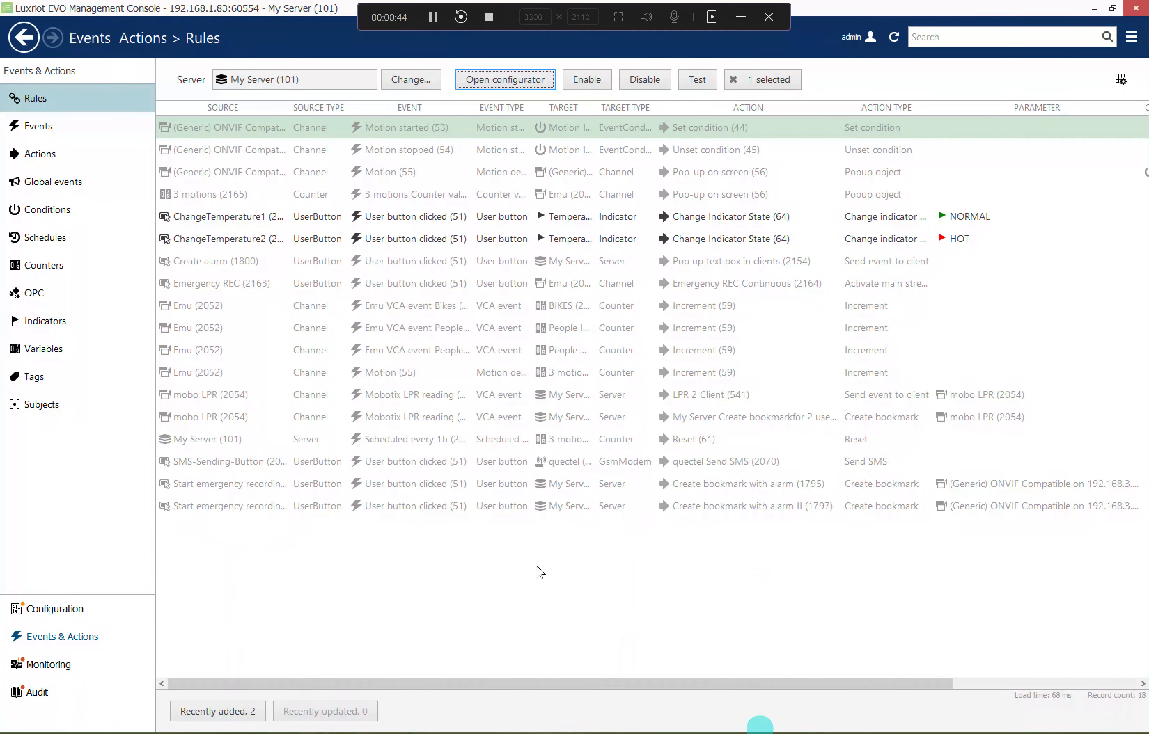
pyautogui.click(35, 608)
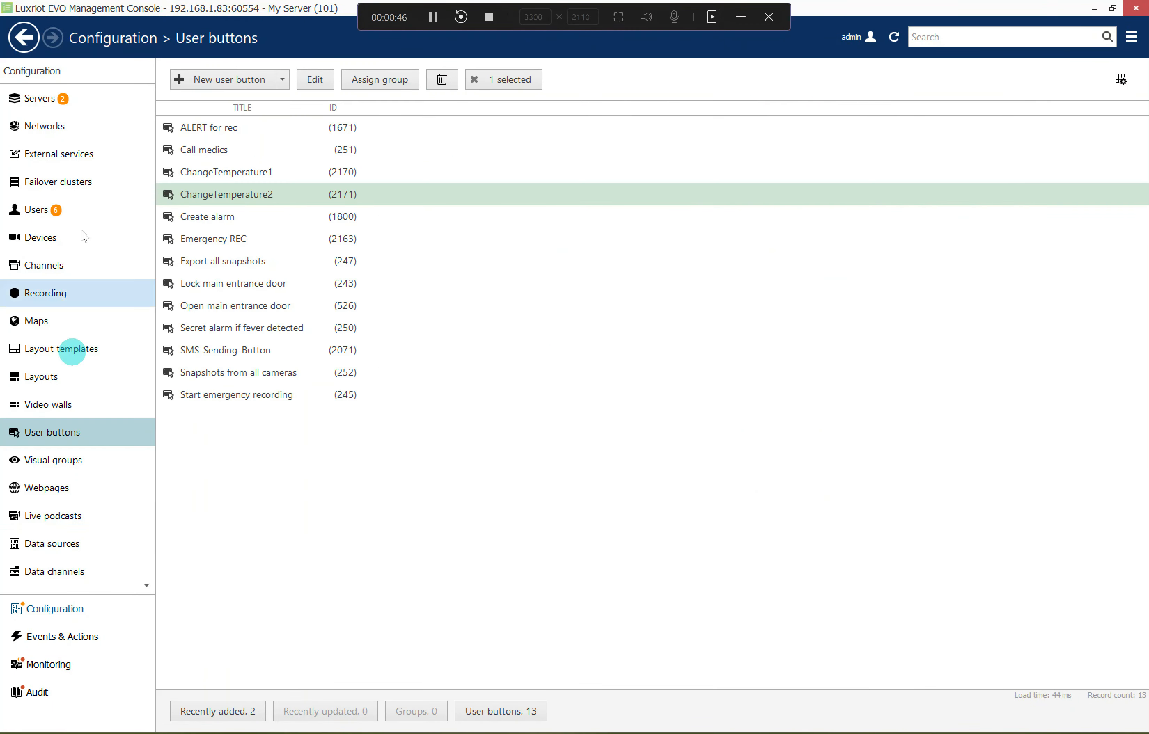
pyautogui.click(109, 270)
pyautogui.click(941, 36)
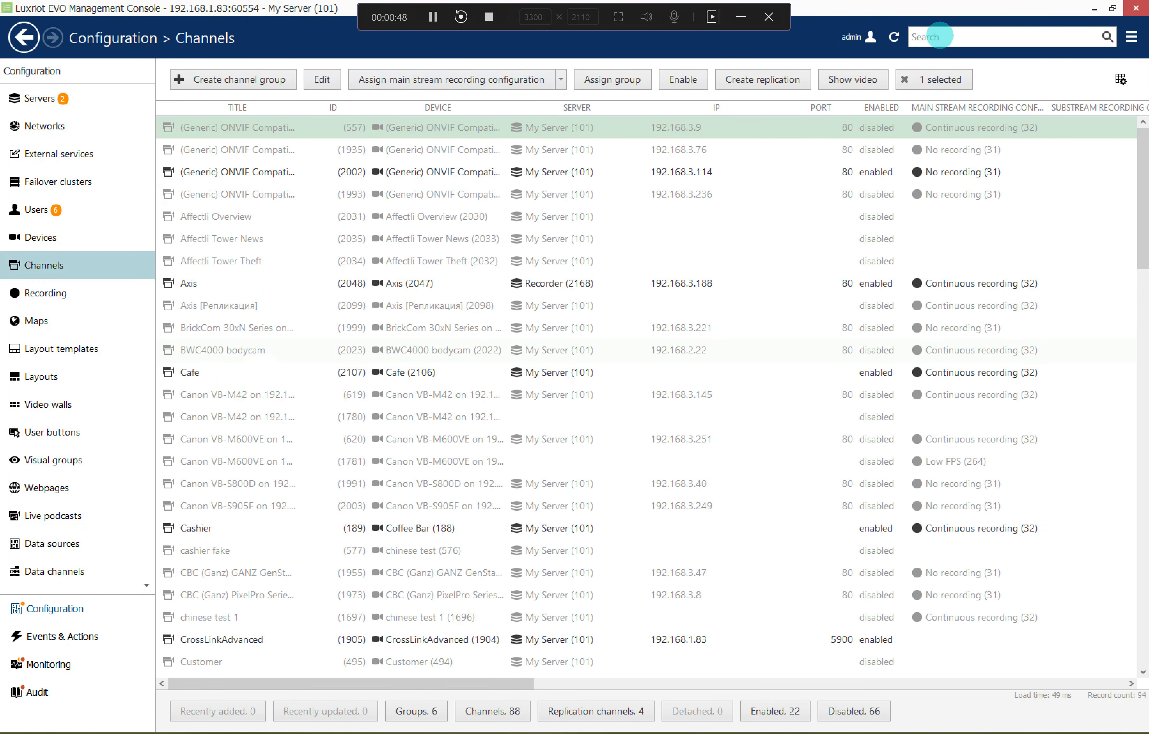
pyautogui.write('pro iv')
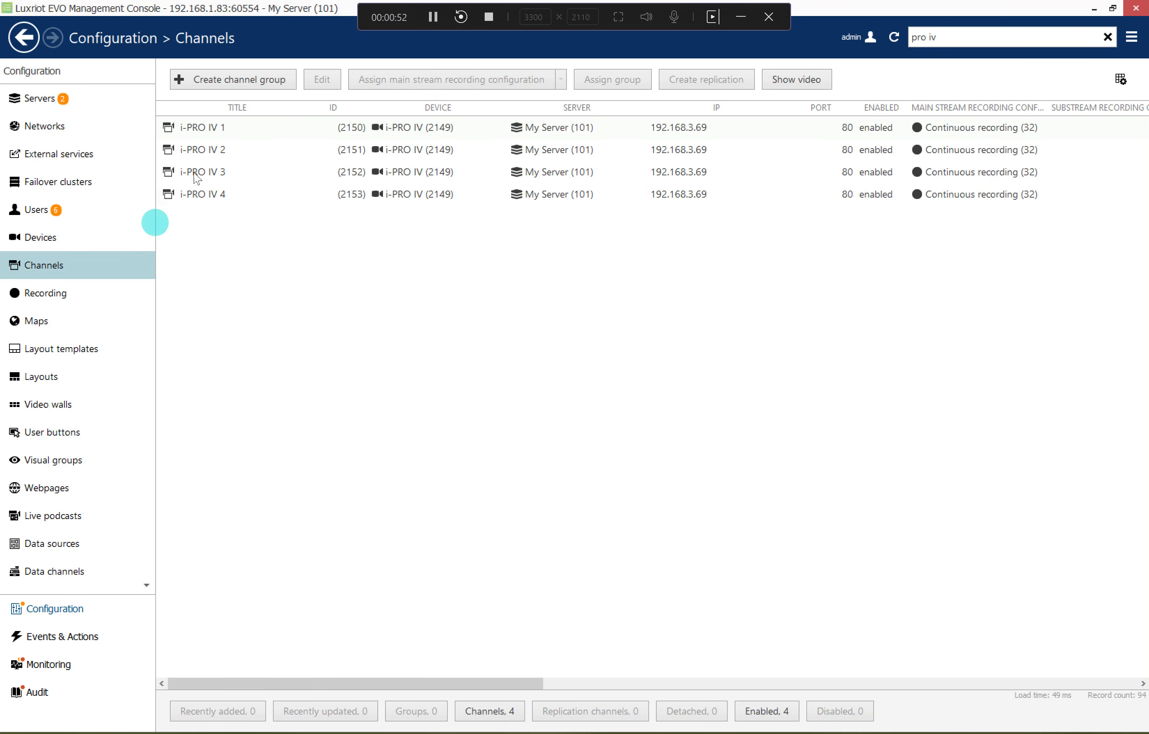
pyautogui.click(235, 151)
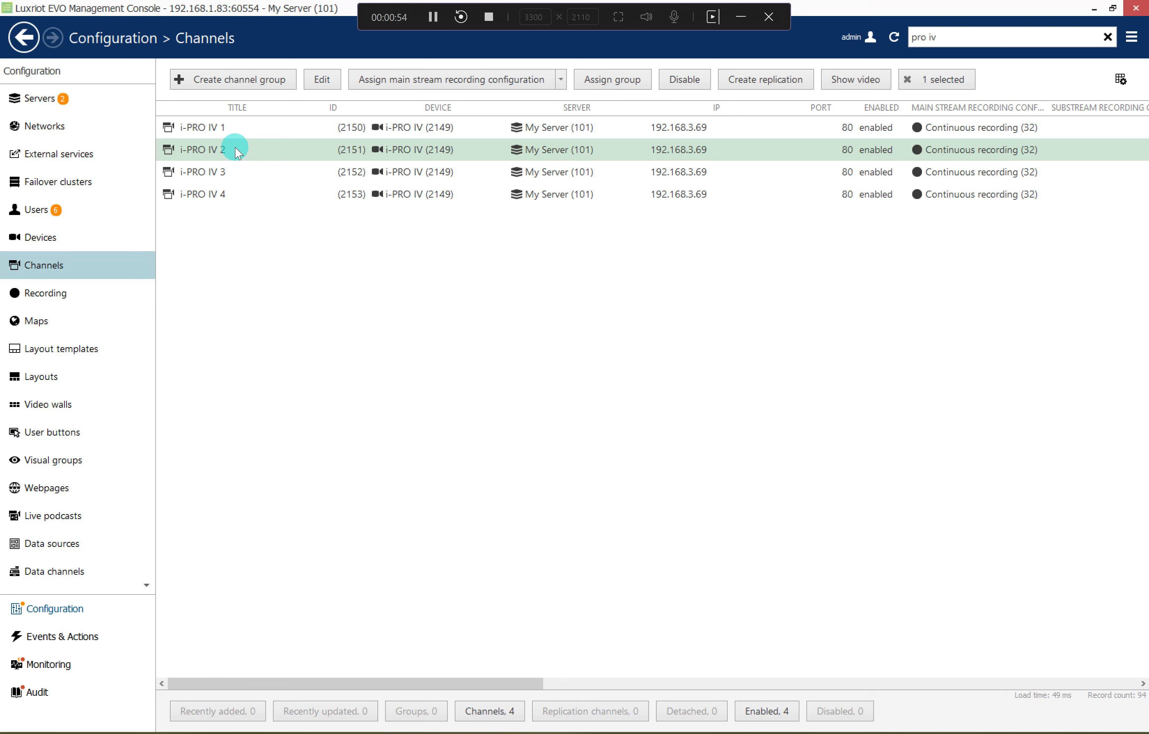
pyautogui.doubleClick(236, 151)
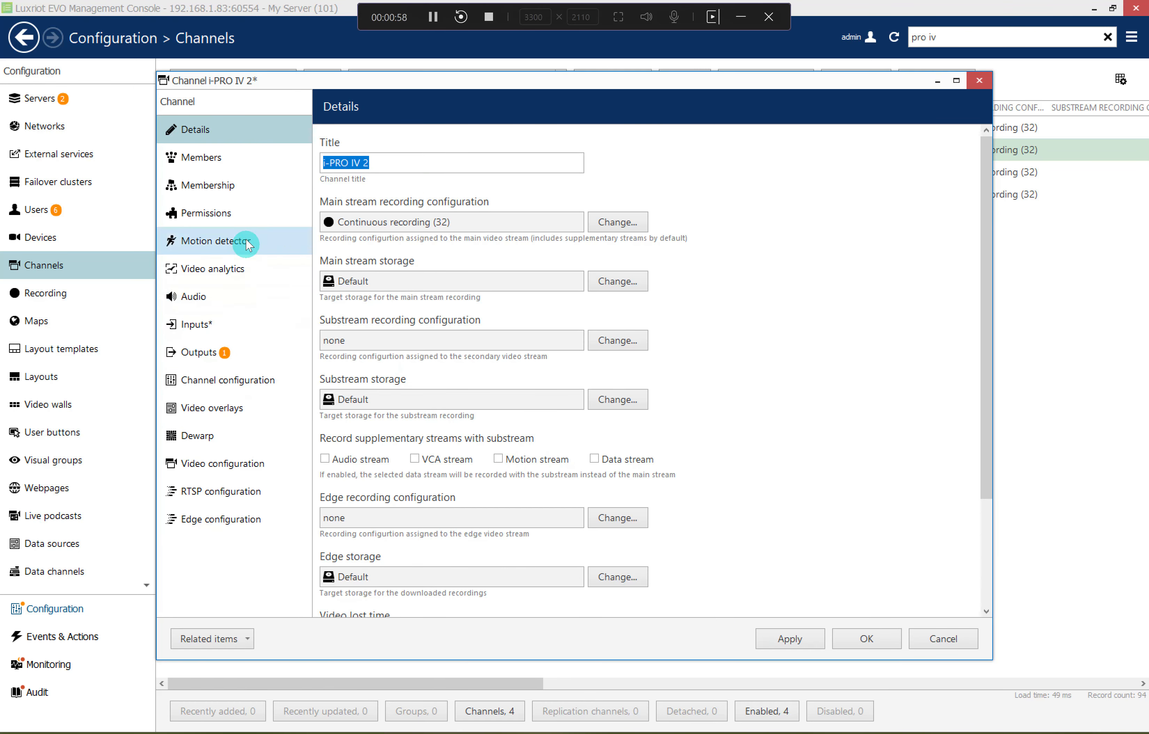
# - Add a shortcut to the channel's video overlays, placed and enlarged in the lower-left corner of the camera picture
pyautogui.click(252, 405)
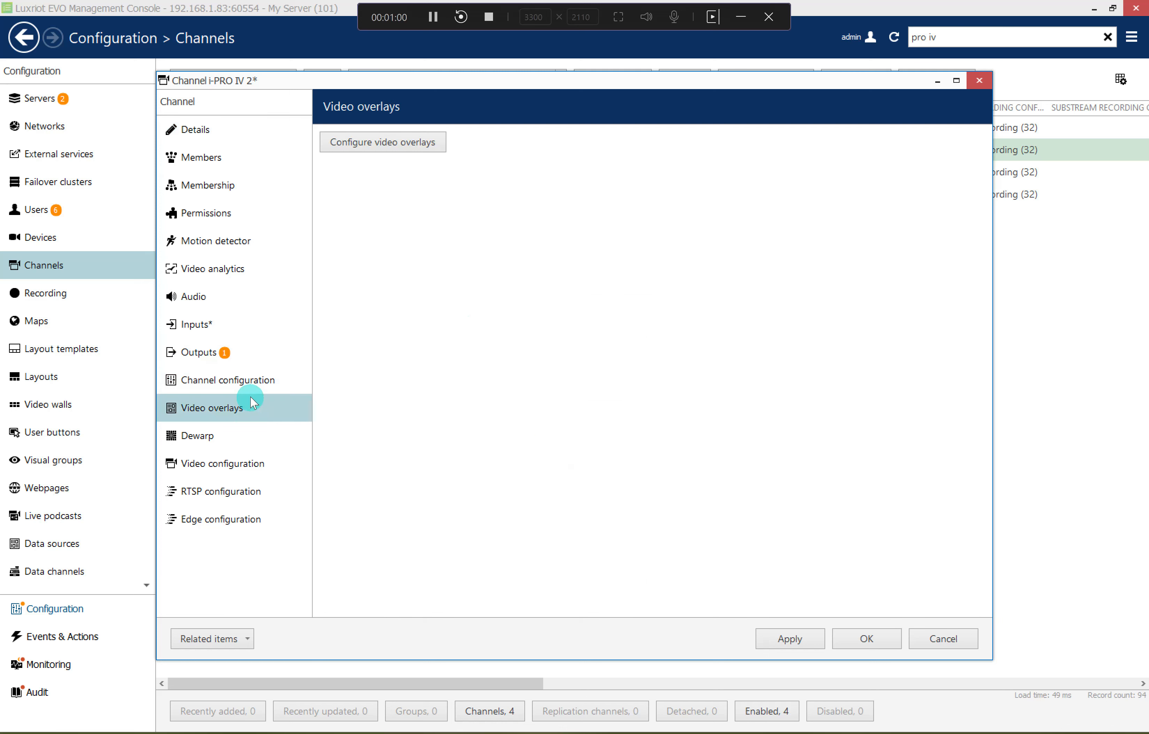
pyautogui.click(392, 143)
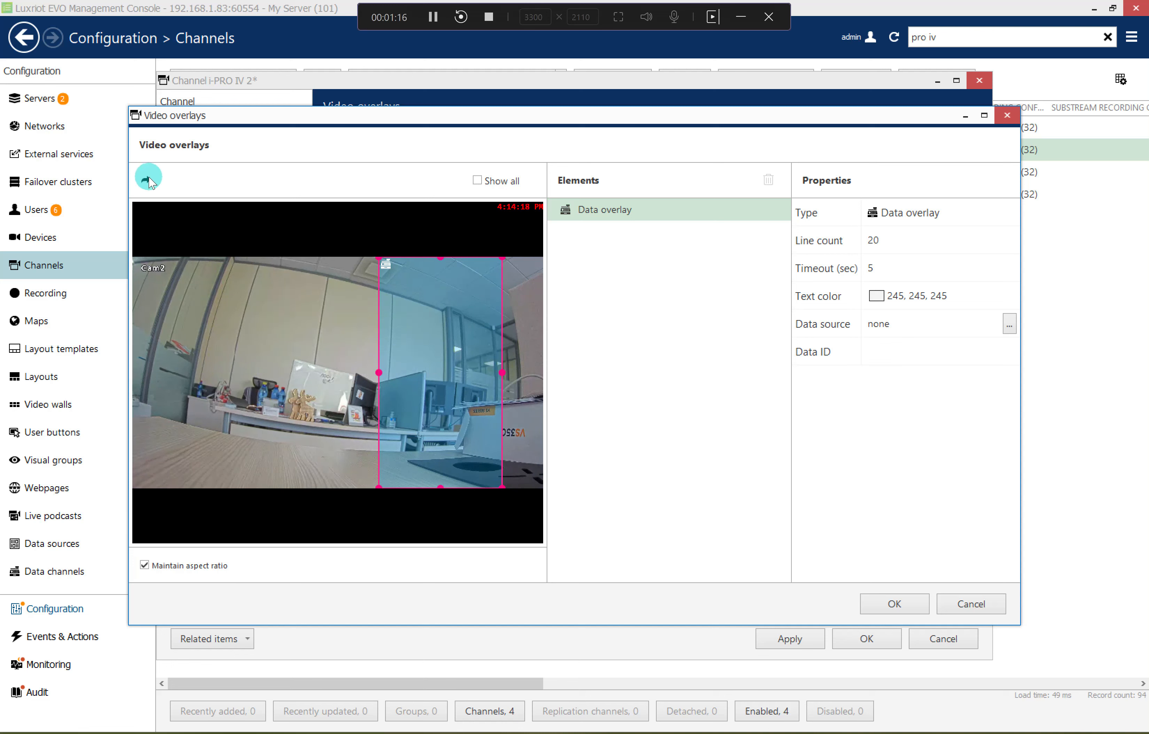
pyautogui.click(217, 326)
pyautogui.moveTo(217, 325); pyautogui.dragTo(164, 460)
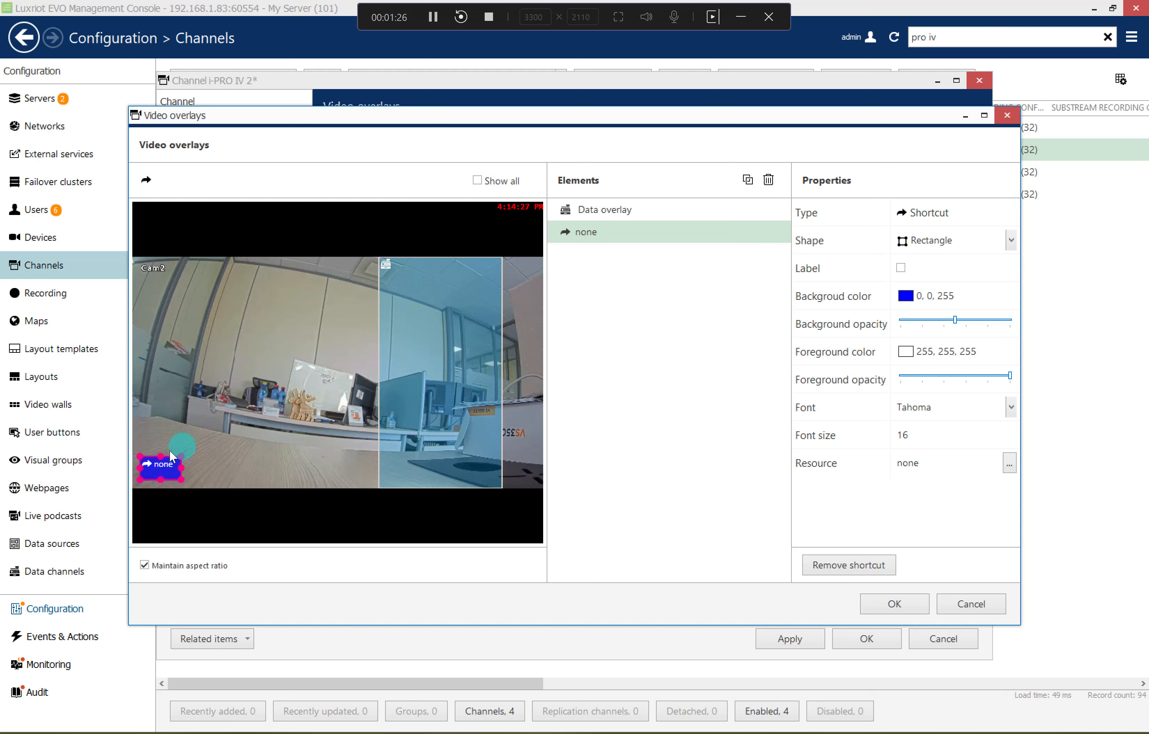
pyautogui.moveTo(182, 455)
pyautogui.mouseDown()
pyautogui.moveTo(348, 301)
pyautogui.moveTo(261, 272)
pyautogui.moveTo(170, 463)
pyautogui.moveTo(189, 437)
pyautogui.mouseUp()
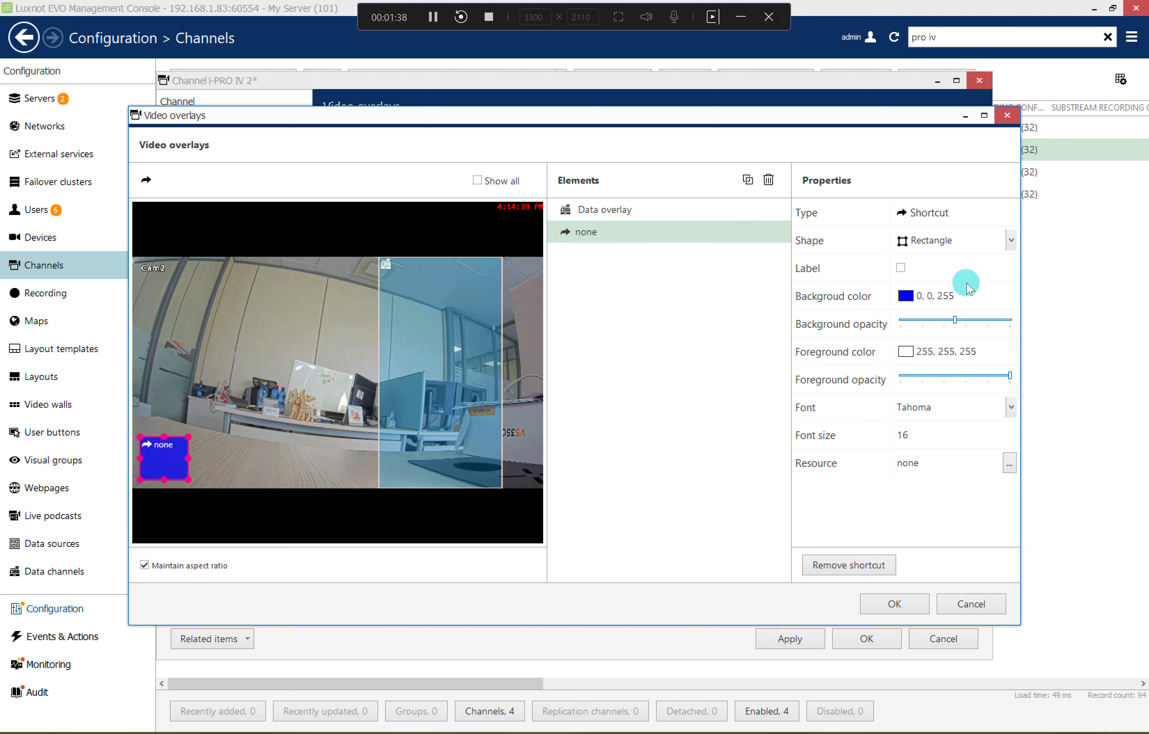
# - Change the shortcut's shape to Polygon and reshape it over the desk, adding a vertex on its upper edge
pyautogui.click(1011, 244)
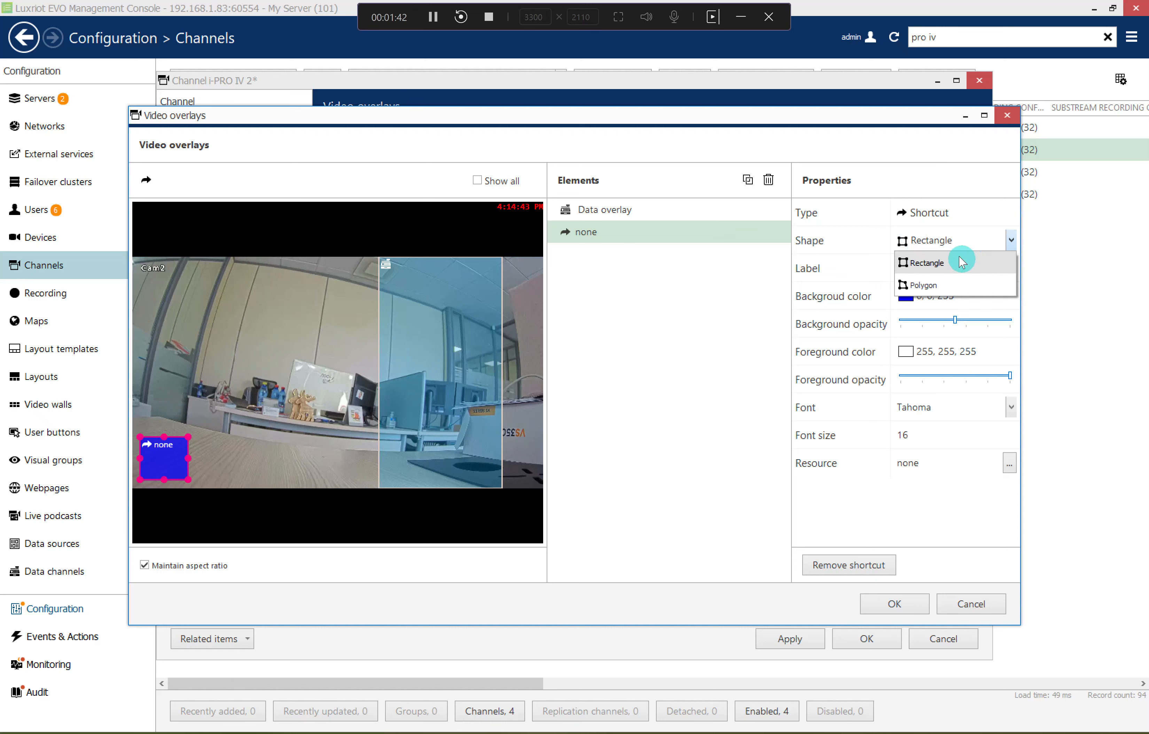
pyautogui.click(953, 285)
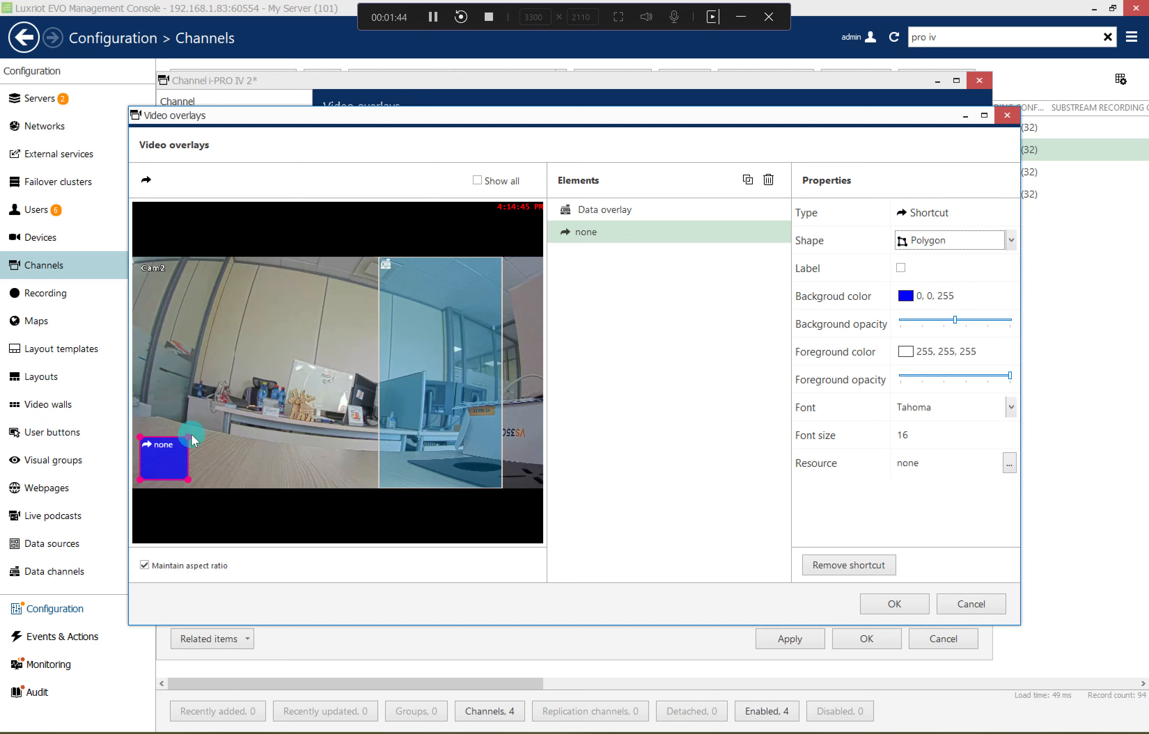
pyautogui.moveTo(187, 437); pyautogui.dragTo(224, 399)
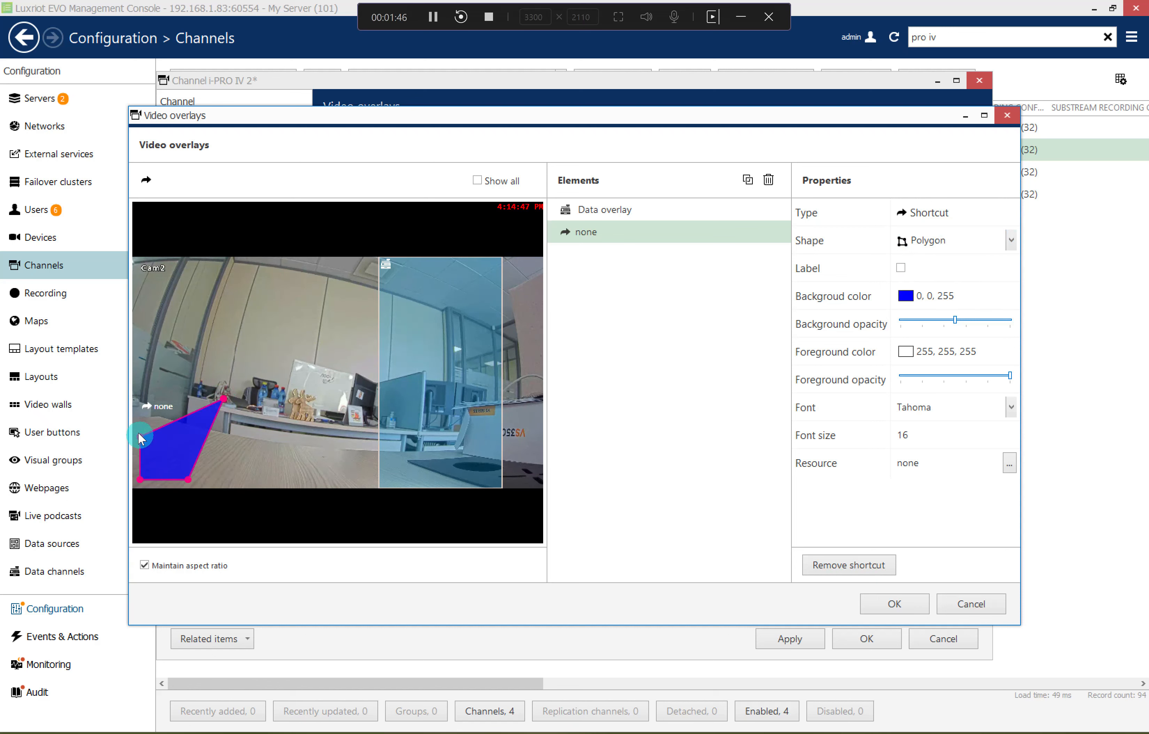
pyautogui.click(139, 433)
pyautogui.click(192, 412)
pyautogui.moveTo(189, 480); pyautogui.dragTo(315, 487)
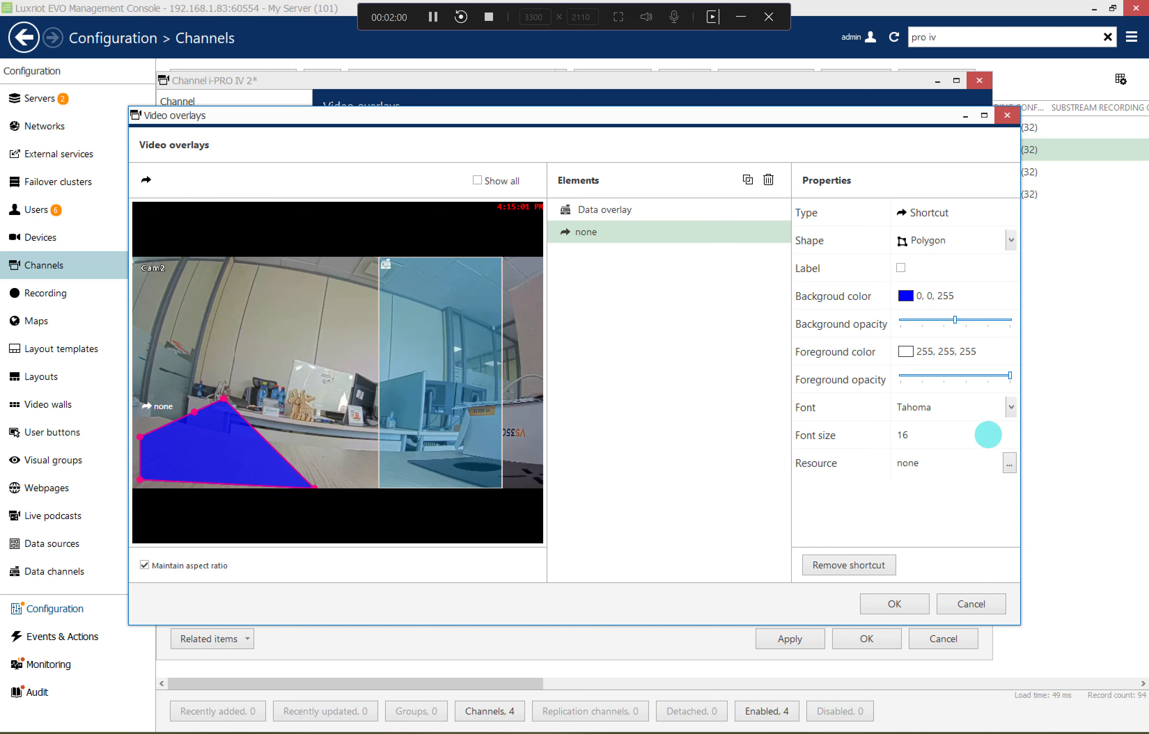
# - Assign the data channel 22233 as the shortcut's resource
pyautogui.click(1009, 464)
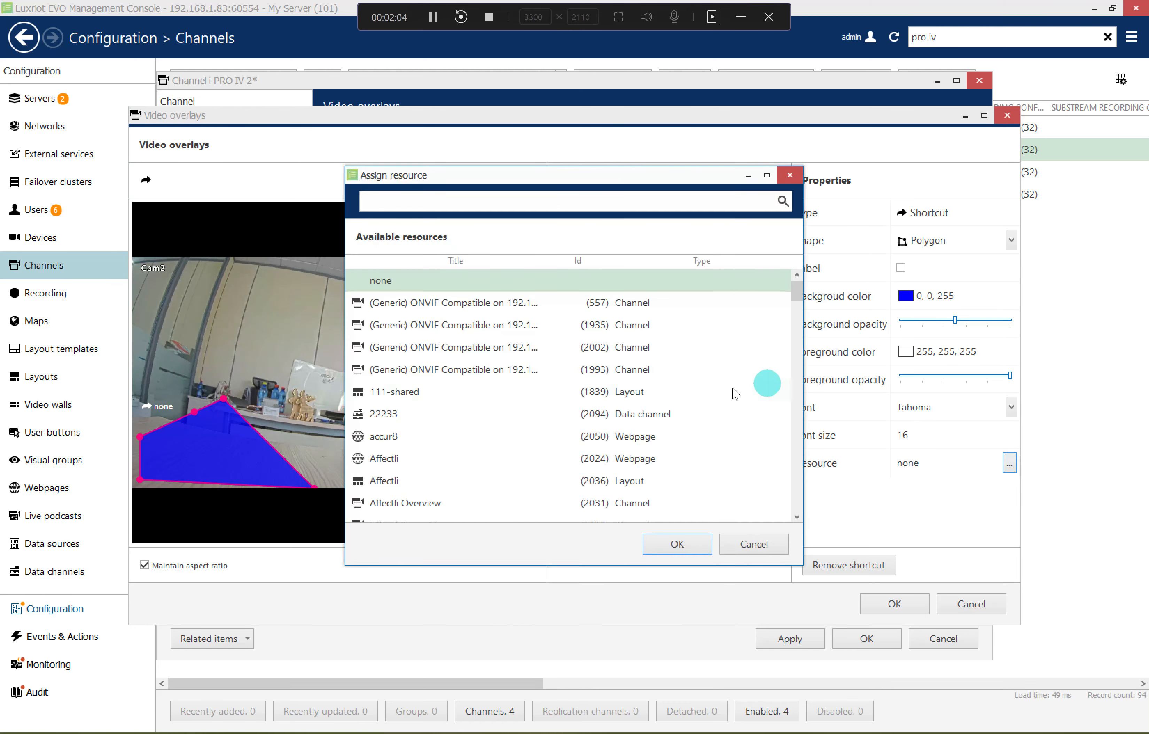
pyautogui.click(654, 350)
pyautogui.click(669, 395)
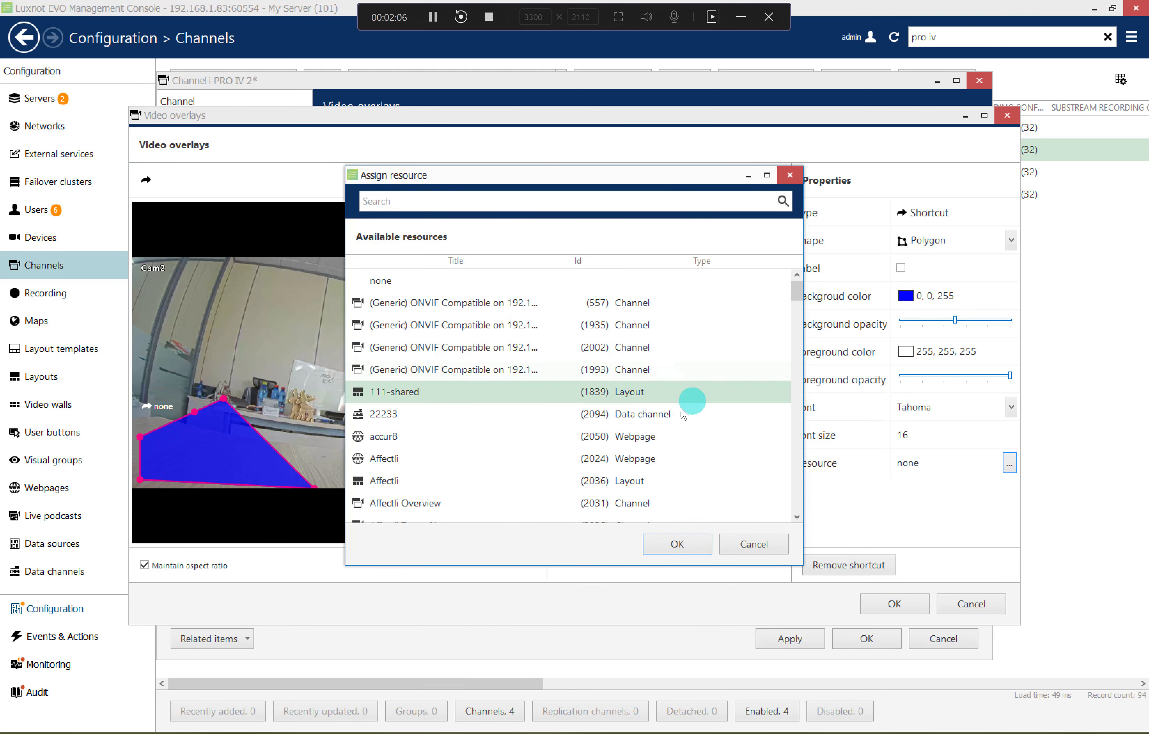
pyautogui.click(643, 416)
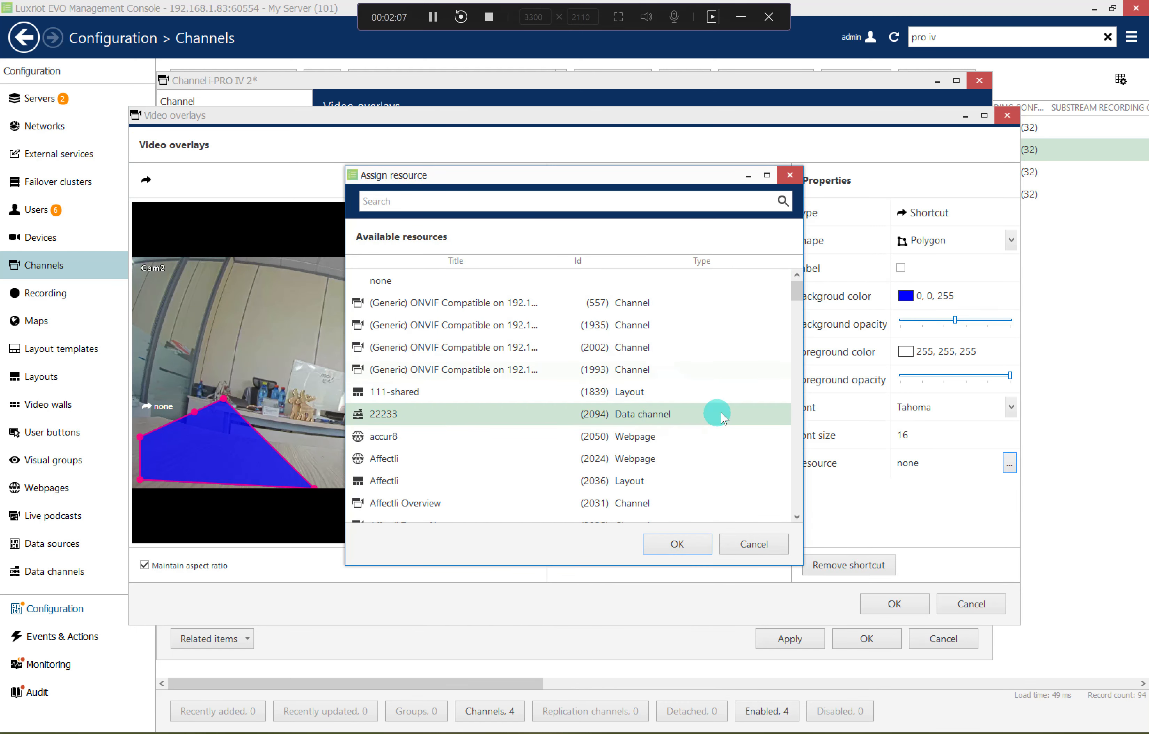
pyautogui.doubleClick(642, 417)
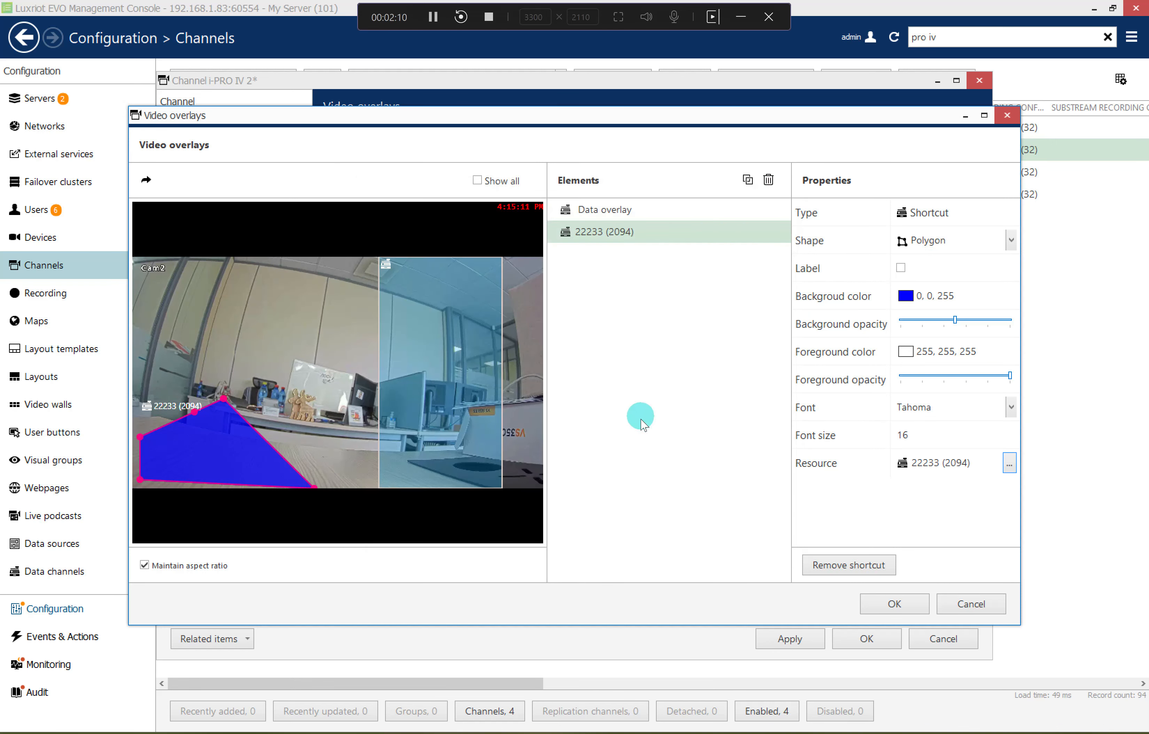
# - Enable the shortcut's label with the text "Take me to the data channel" and save the video overlays to the channel
pyautogui.click(900, 268)
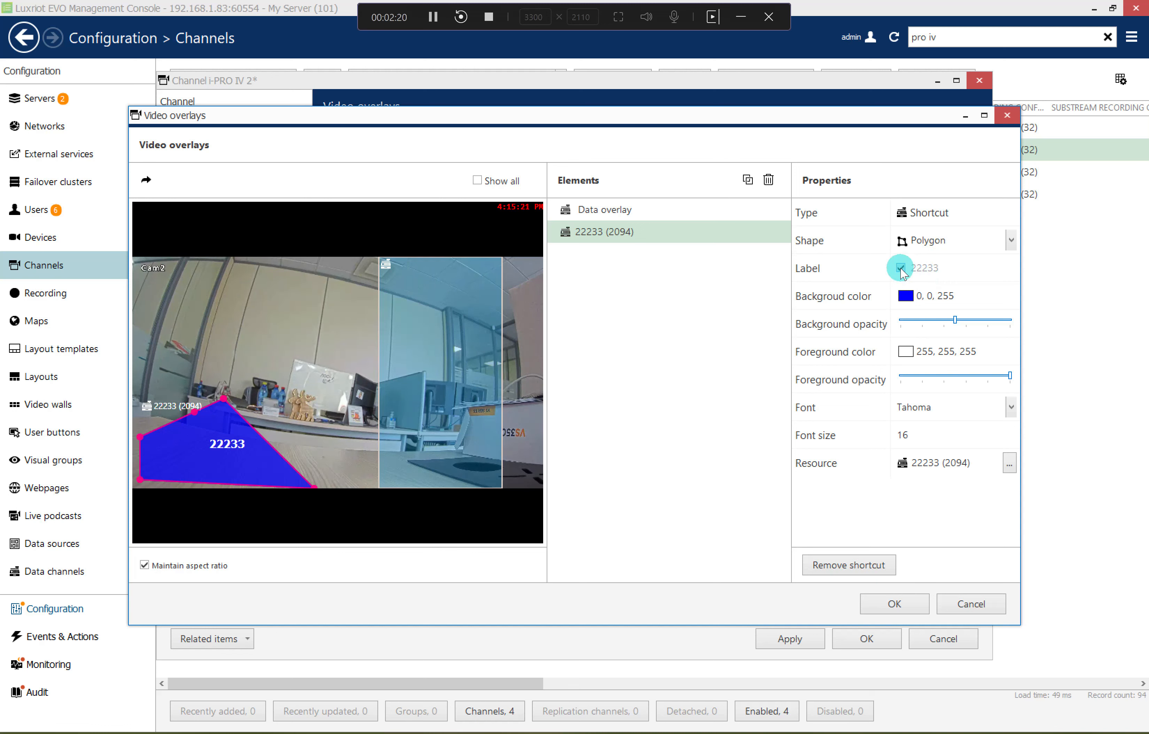
pyautogui.click(925, 267)
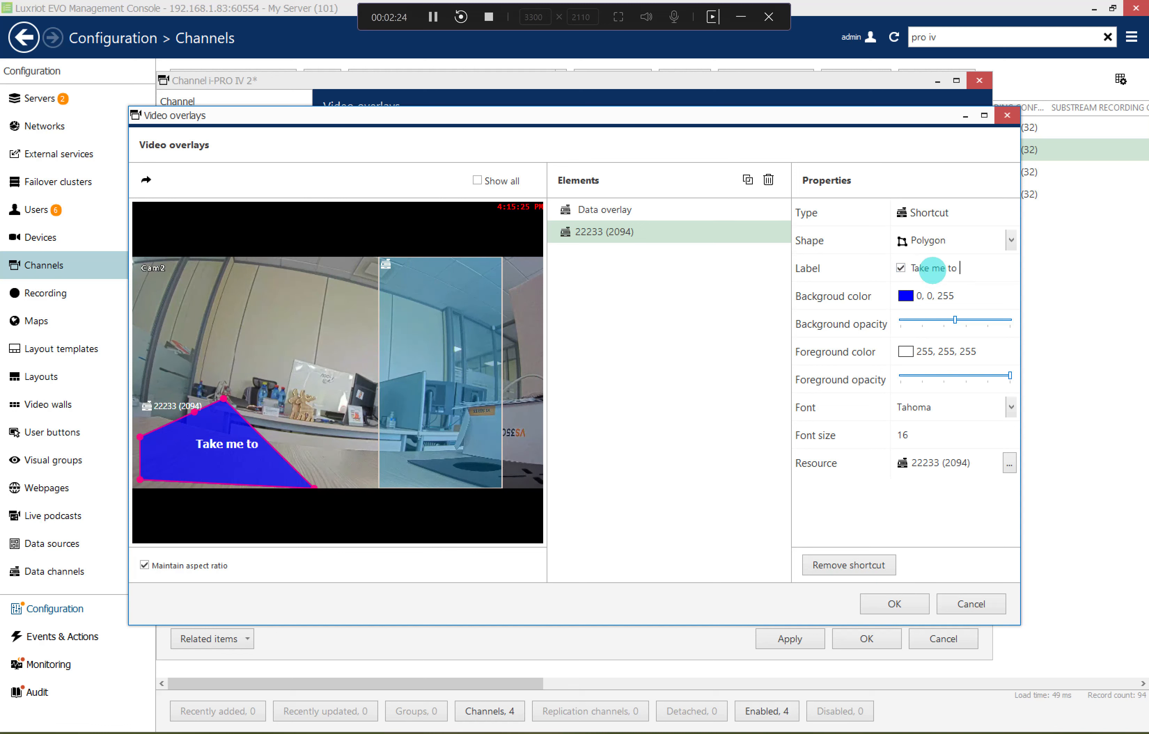
pyautogui.write('the data channel')
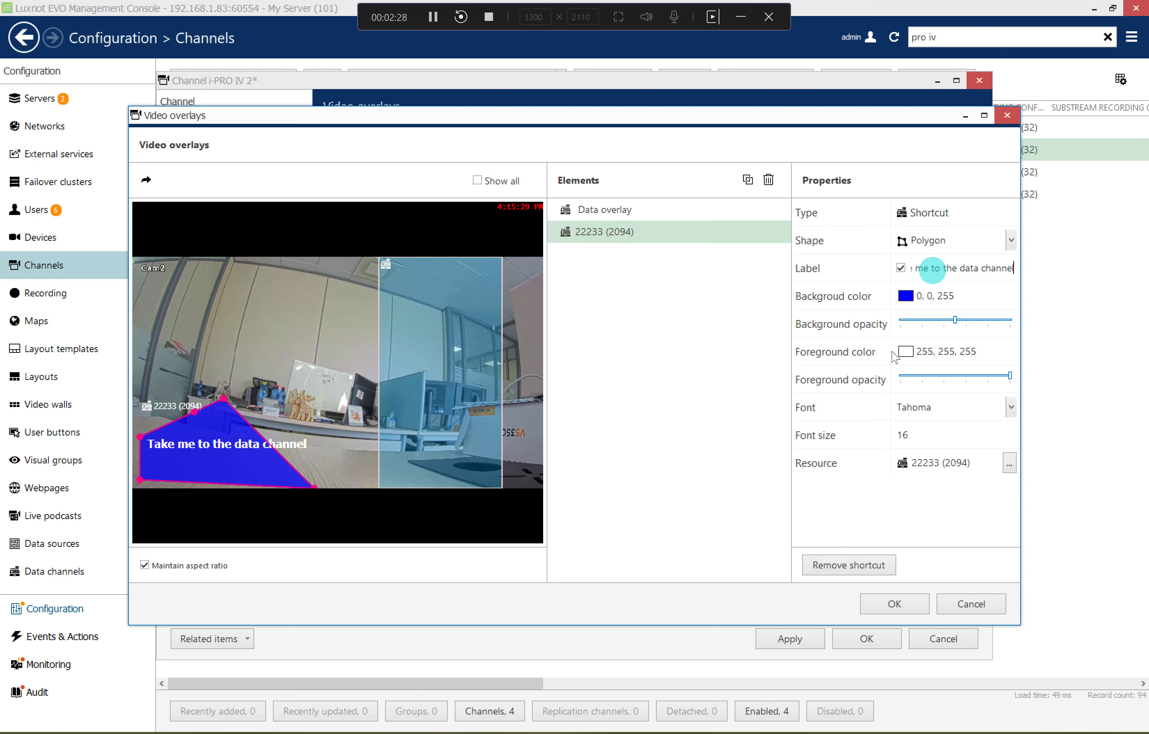
pyautogui.click(892, 606)
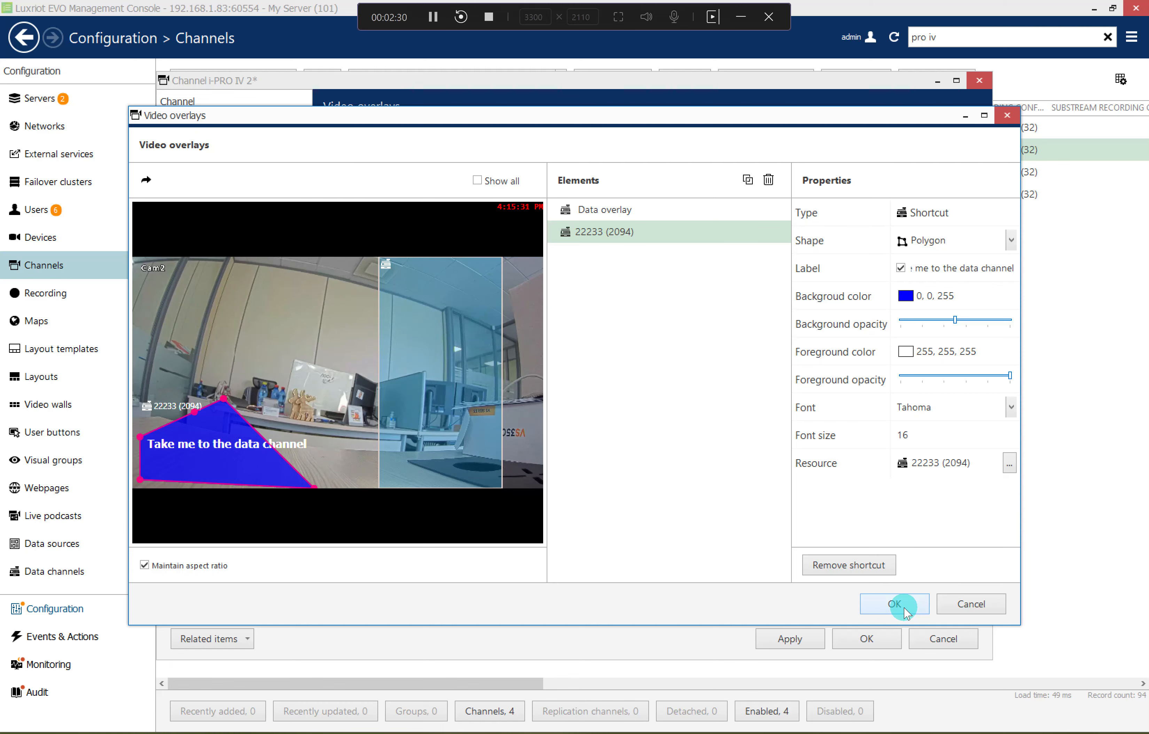
pyautogui.click(802, 636)
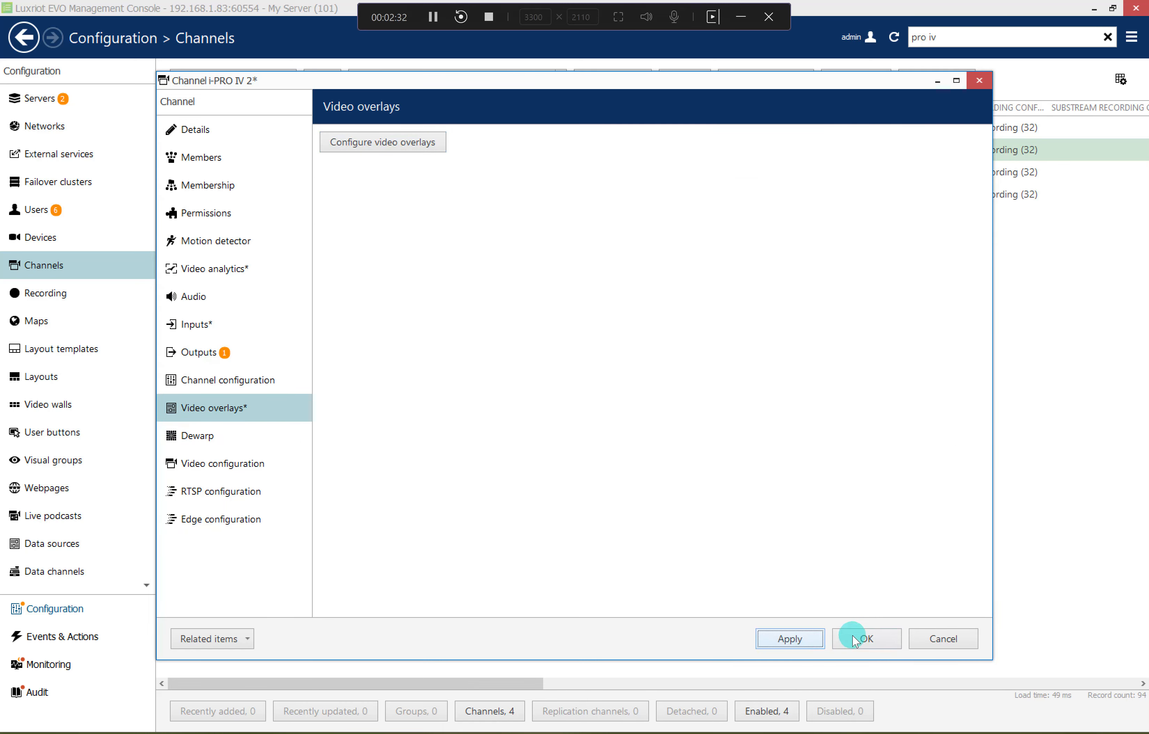
# - Switch to the EVO Monitor client, follow the new overlay shortcut on i-PRO IV 2, and reload layout L1
pyautogui.click(760, 733)
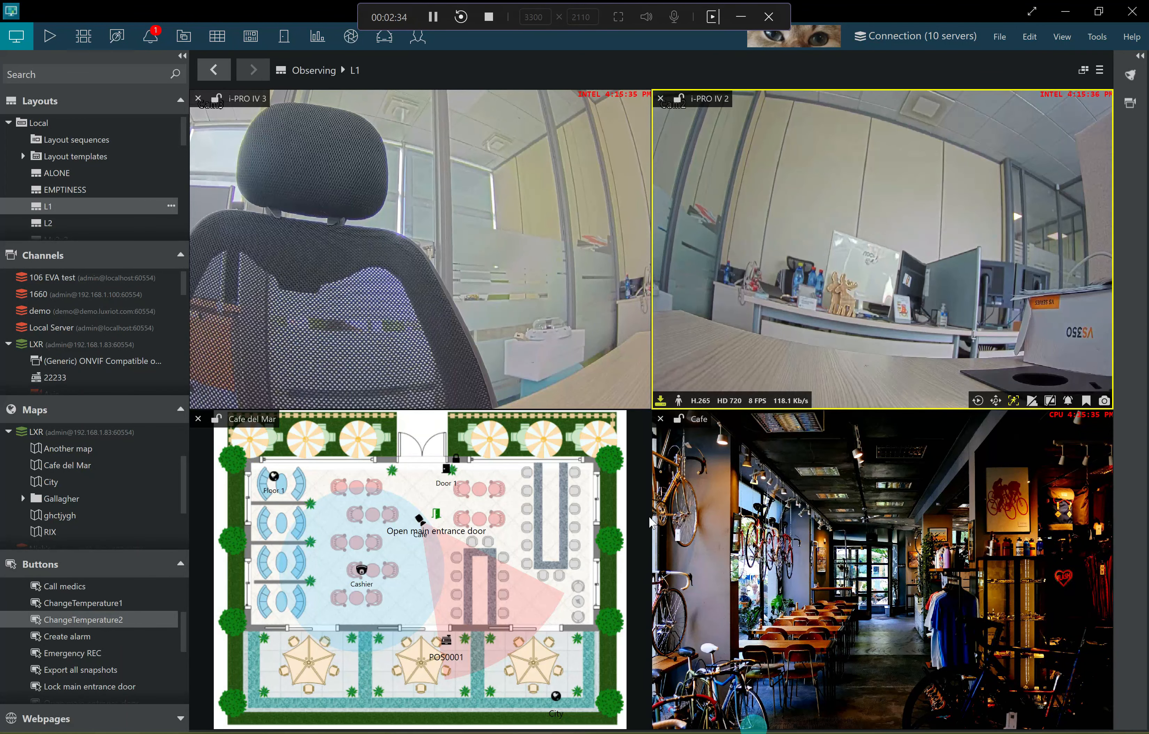
pyautogui.click(585, 452)
pyautogui.click(784, 257)
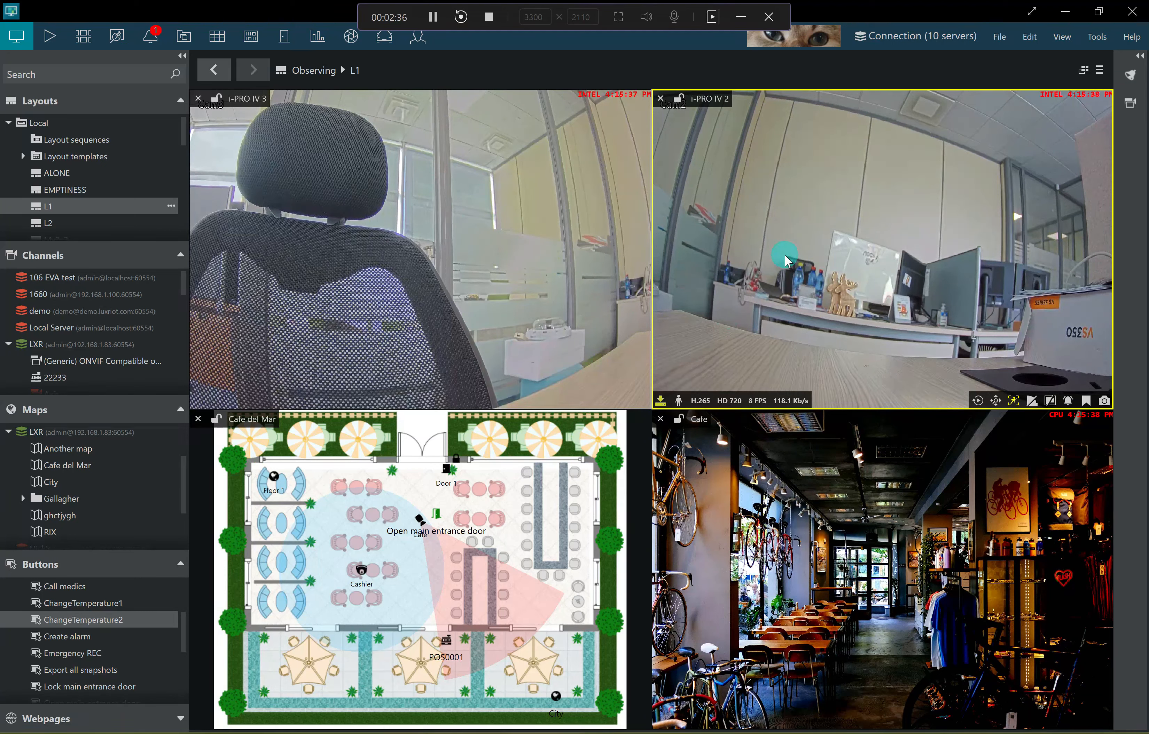
pyautogui.click(566, 277)
pyautogui.click(695, 267)
pyautogui.click(752, 337)
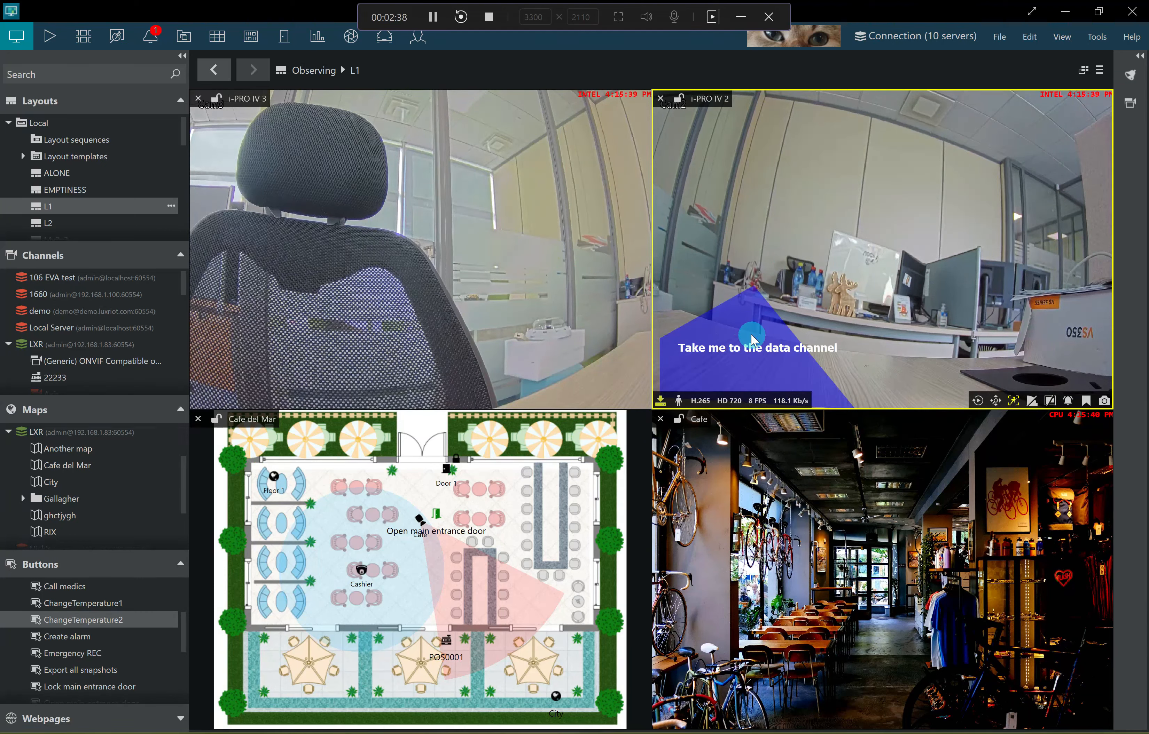
pyautogui.click(751, 337)
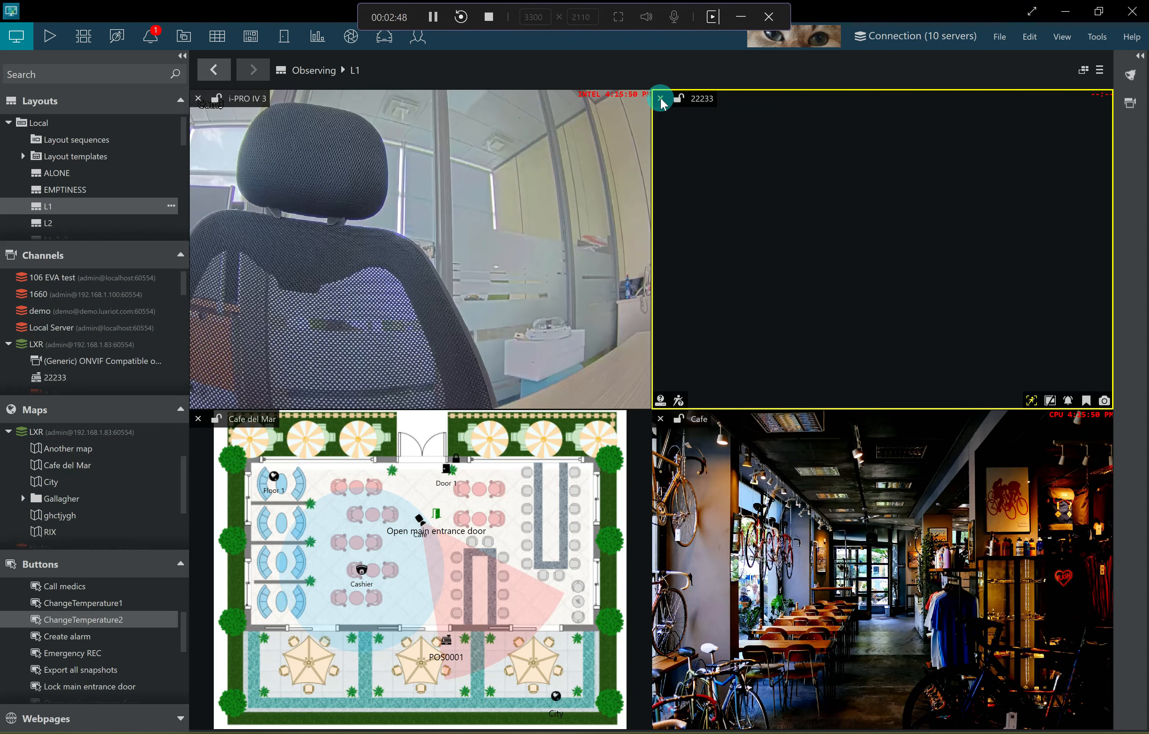
pyautogui.doubleClick(98, 208)
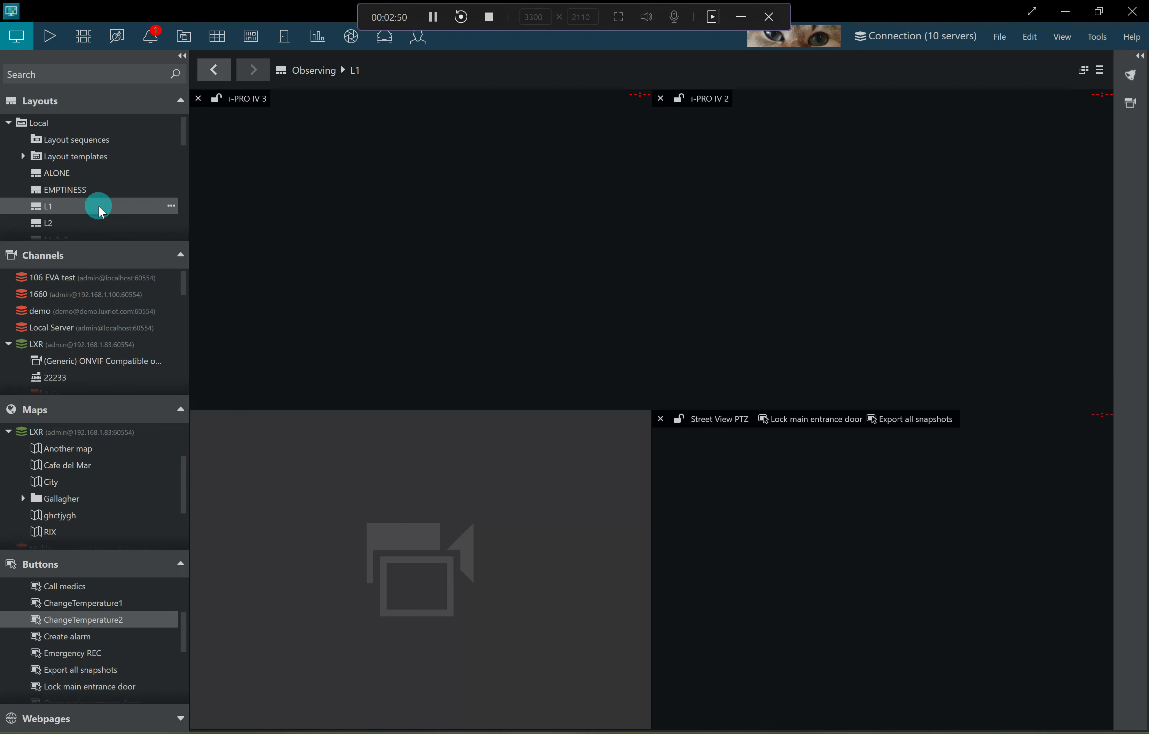
# - Follow the overlay shortcut in the i-PRO IV 2 viewport and close the data channel view it opens
pyautogui.click(774, 321)
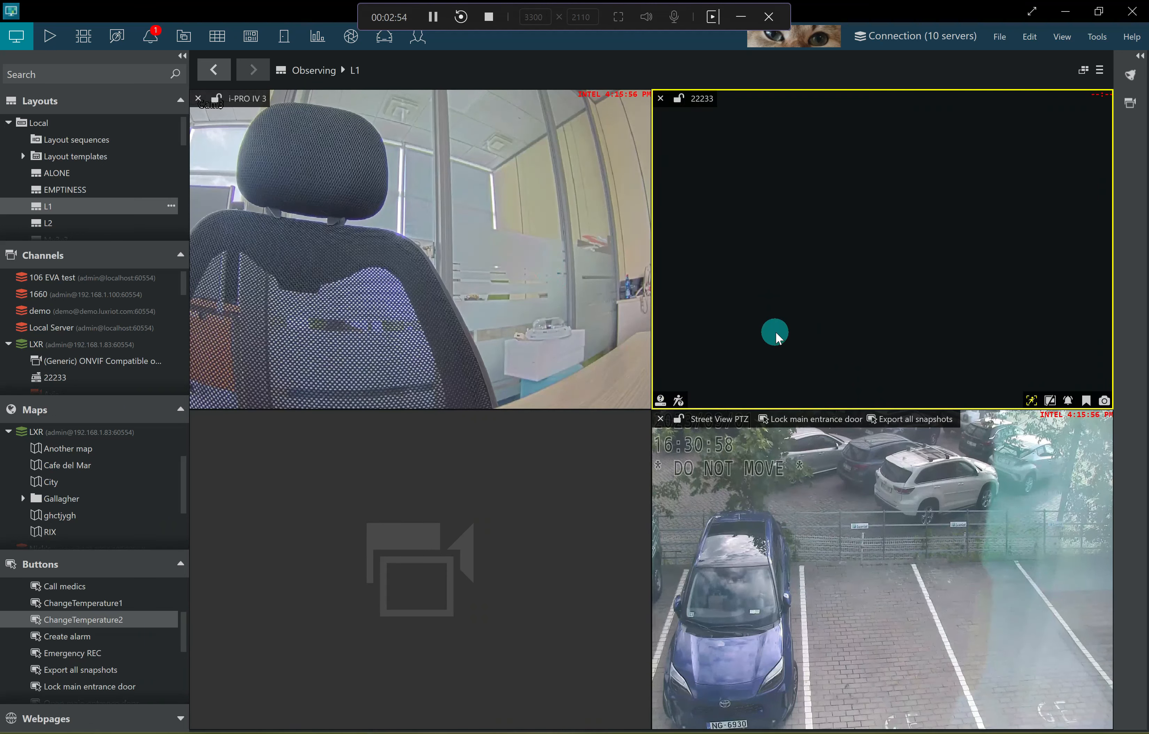
pyautogui.click(660, 99)
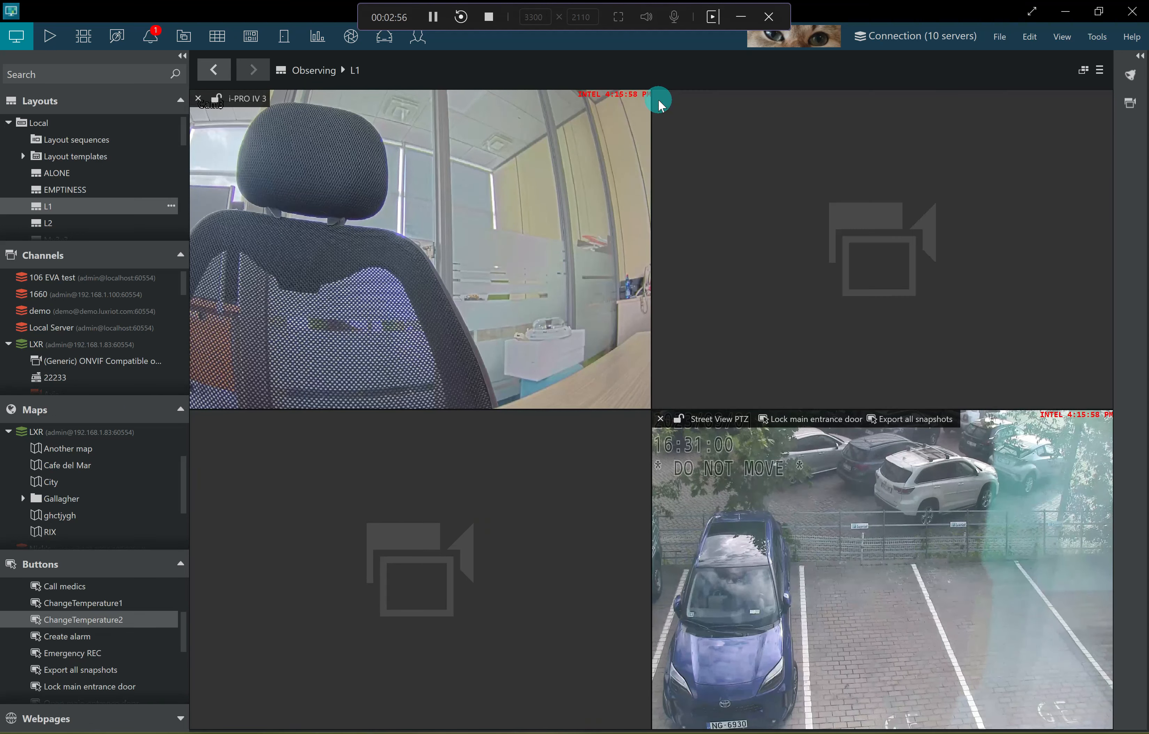
pyautogui.click(485, 352)
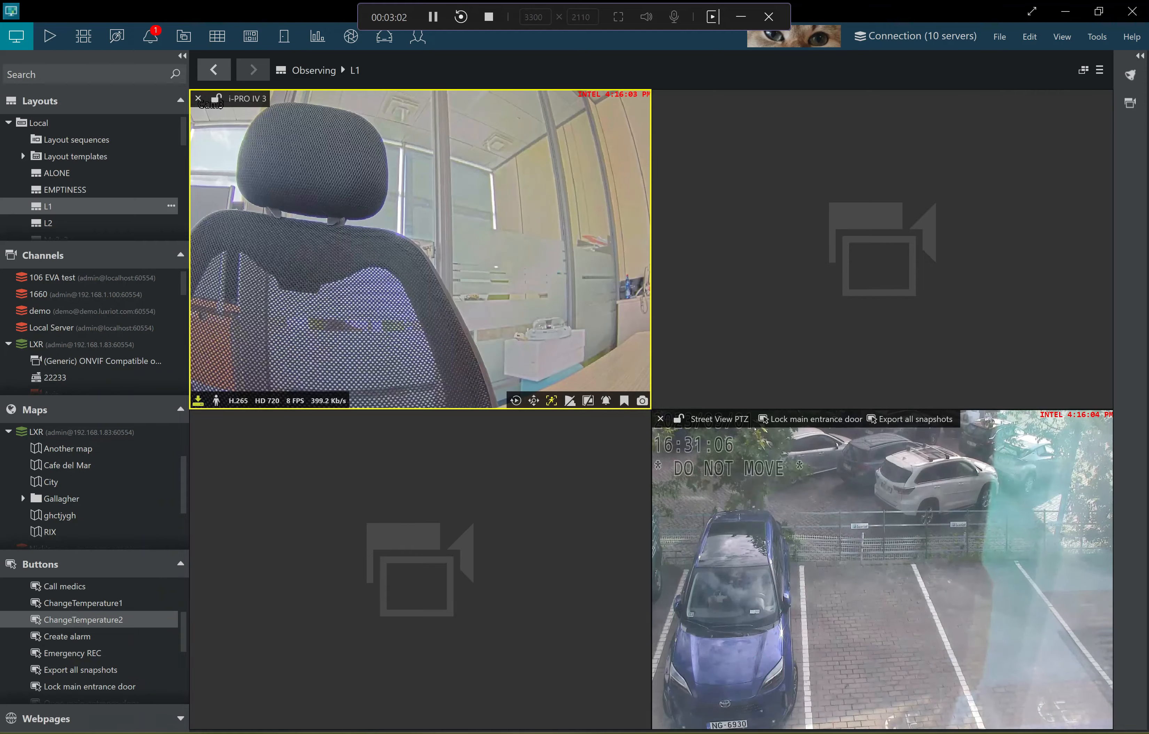
# - Switch to the EVO Management Console and open the video overlays configuration of channel i-PRO IV 3
pyautogui.hotkey('alt', 'Tab')
pyautogui.click(942, 637)
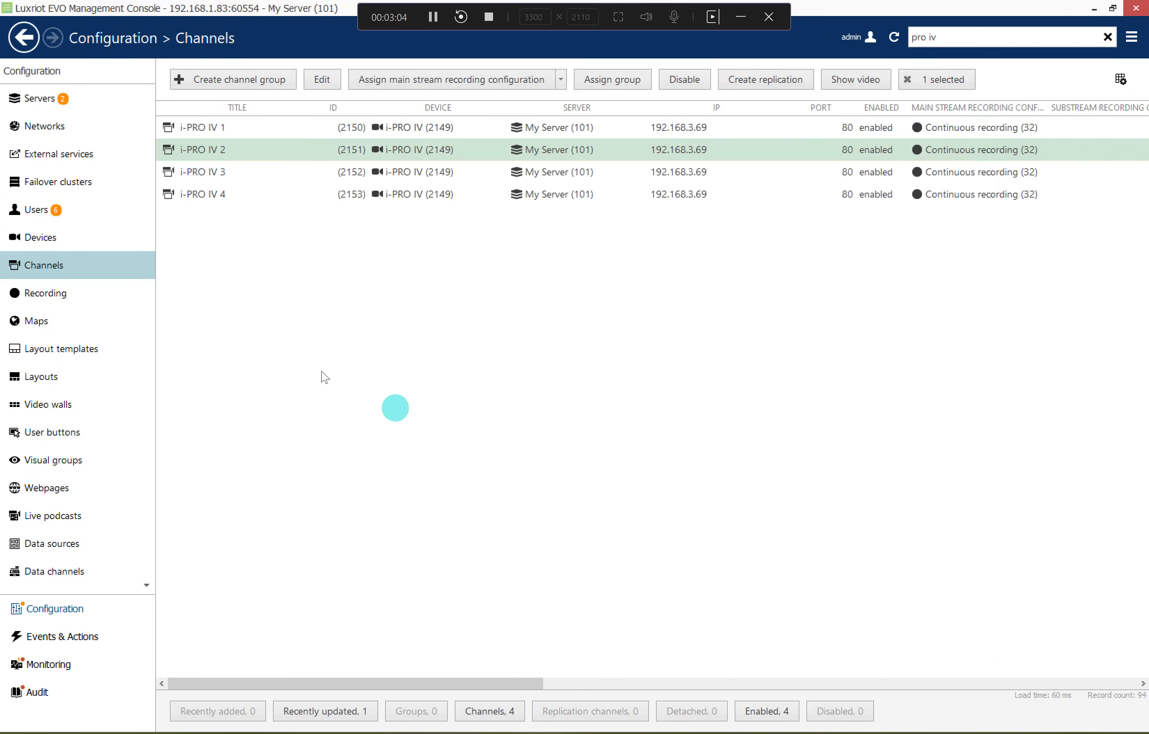
pyautogui.click(278, 173)
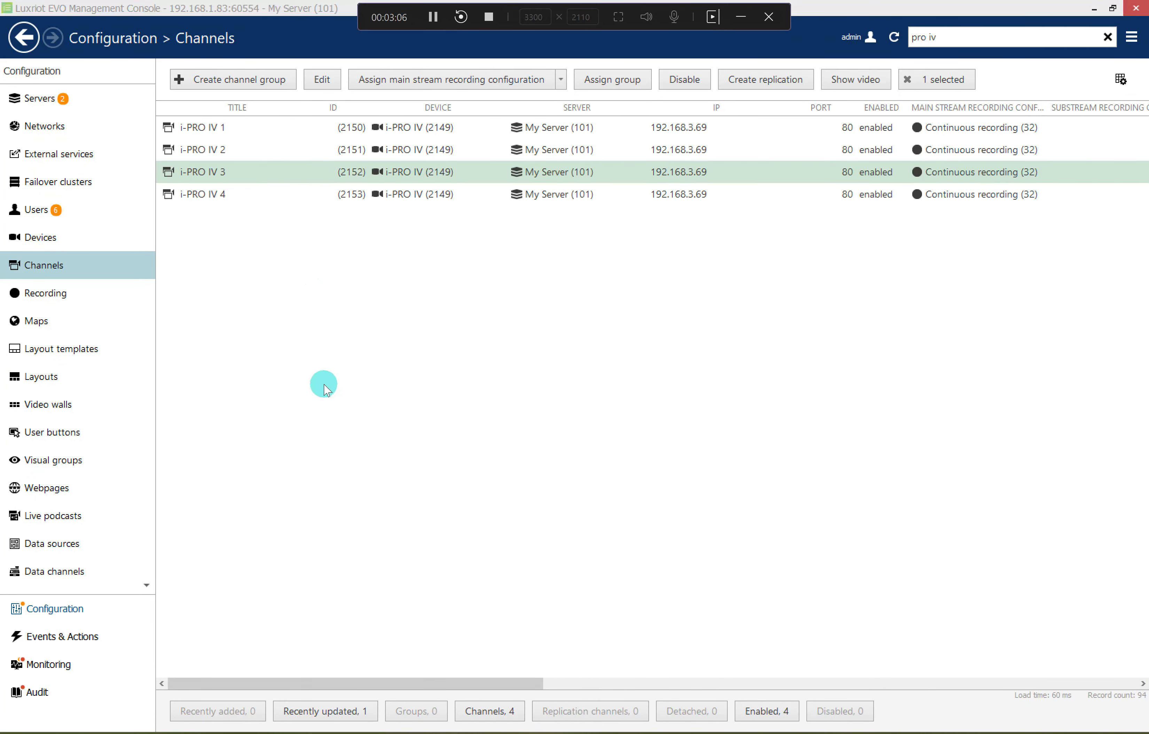
pyautogui.click(238, 400)
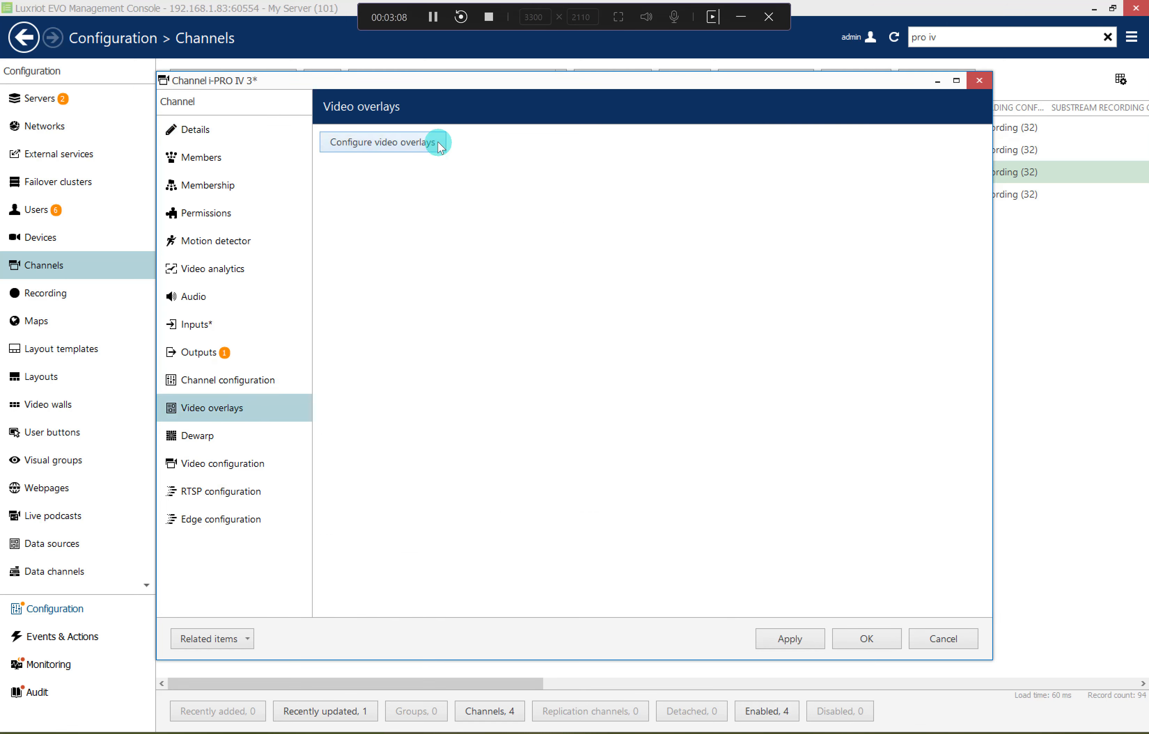
pyautogui.click(438, 144)
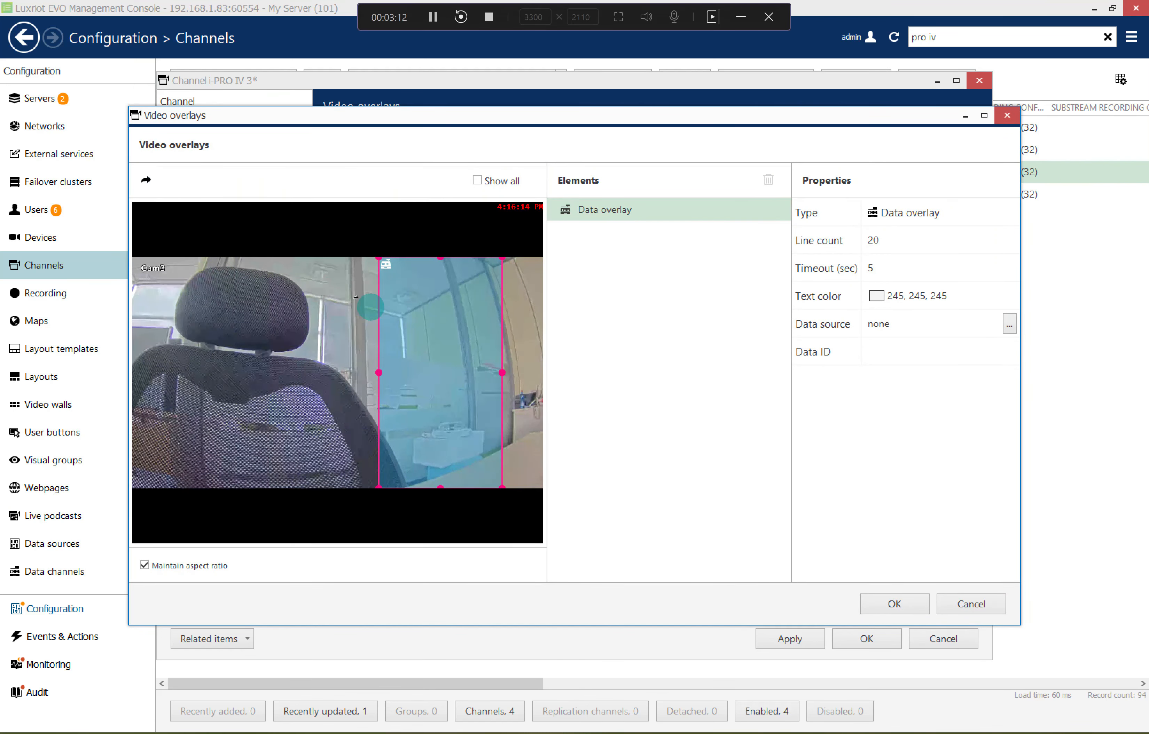
# - Add a shortcut beside the chair's headrest and set its shape to Polygon
pyautogui.click(352, 282)
pyautogui.moveTo(351, 293); pyautogui.dragTo(327, 317)
pyautogui.click(1011, 241)
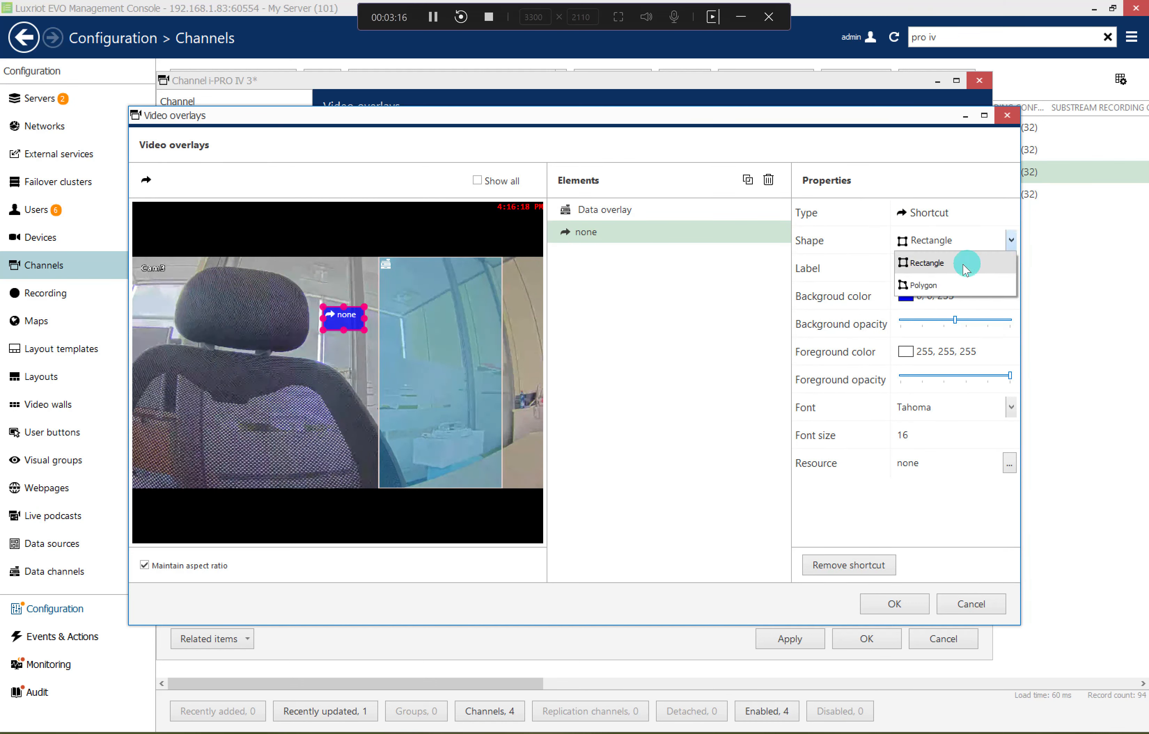
pyautogui.click(963, 286)
# - Reshape the polygon shortcut by moving its vertices onto the outline of the chair's headrest
pyautogui.moveTo(323, 330); pyautogui.dragTo(267, 433)
pyautogui.moveTo(323, 307); pyautogui.dragTo(294, 279)
pyautogui.moveTo(360, 332); pyautogui.dragTo(357, 408)
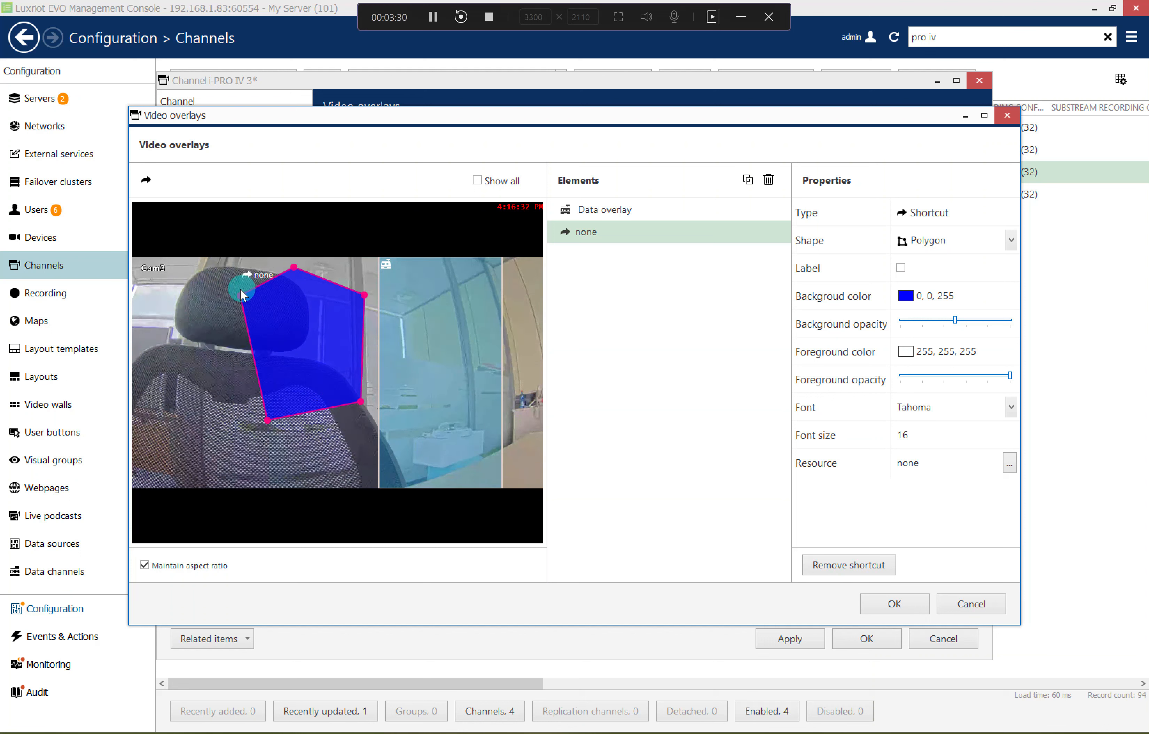
pyautogui.moveTo(239, 295); pyautogui.dragTo(202, 272)
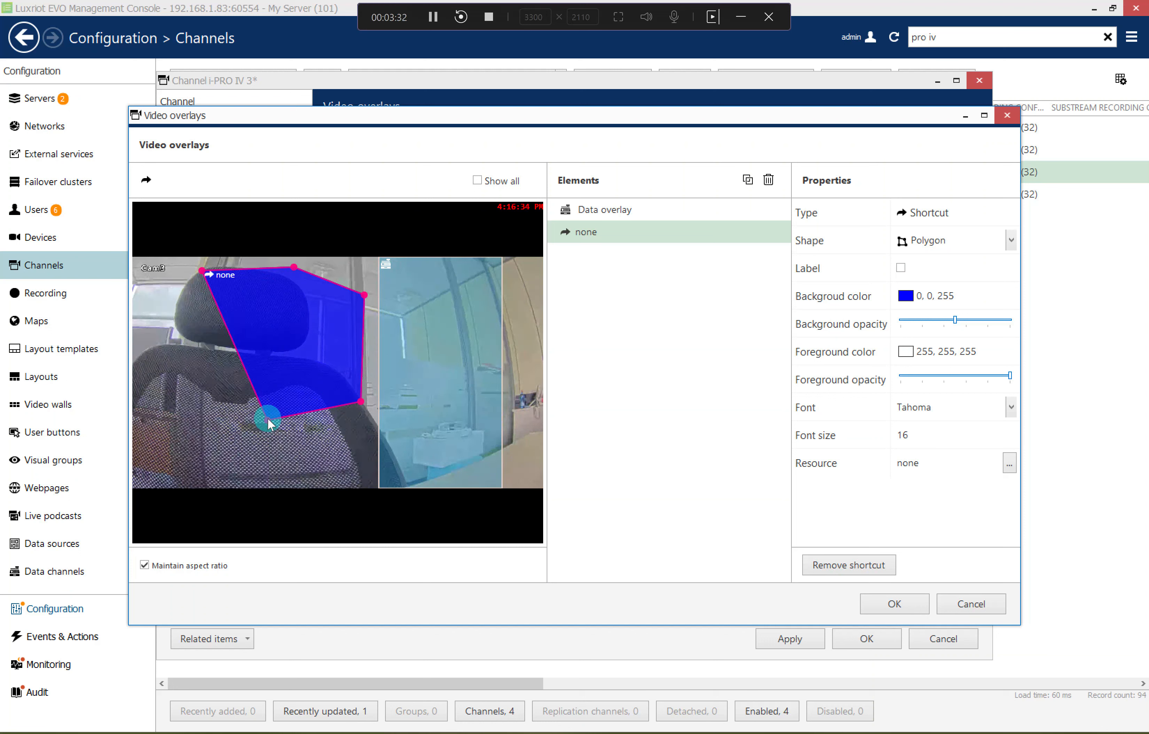
pyautogui.moveTo(267, 419); pyautogui.dragTo(171, 328)
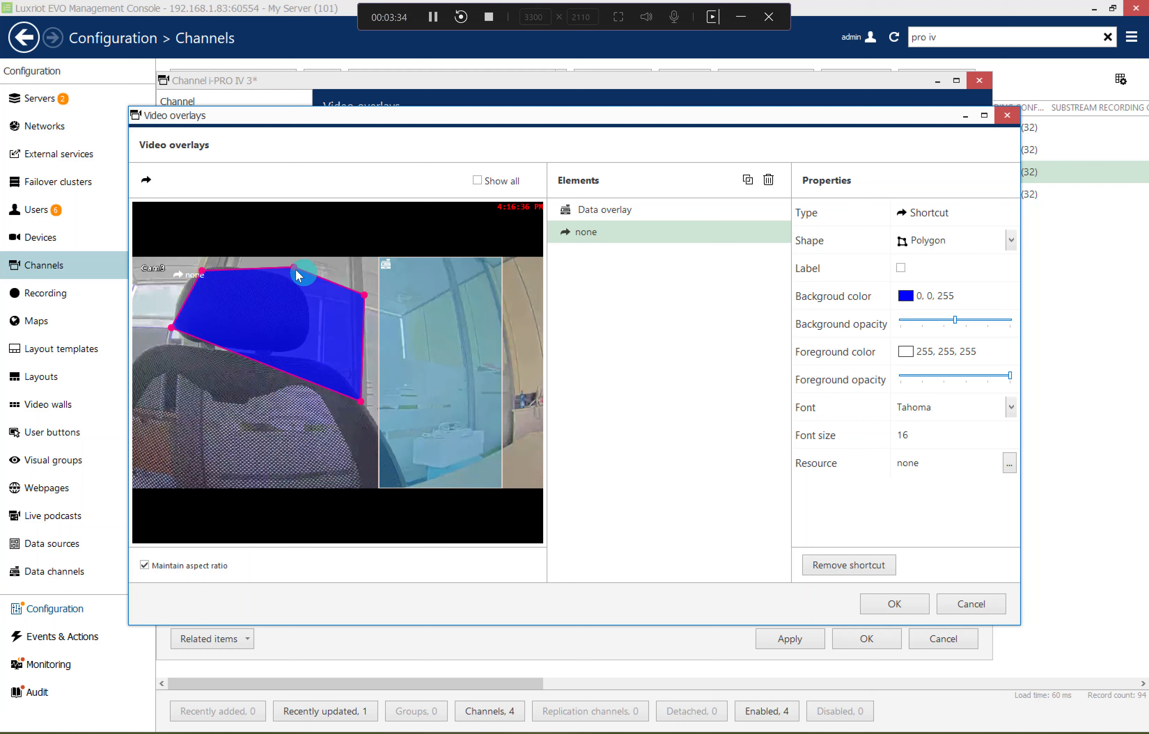
pyautogui.moveTo(294, 268); pyautogui.dragTo(253, 270)
pyautogui.moveTo(364, 294); pyautogui.dragTo(304, 291)
pyautogui.moveTo(361, 400); pyautogui.dragTo(291, 349)
# - Add extra vertices on the polygon's lower and left edges so it follows the headrest more closely
pyautogui.rightClick(266, 337)
pyautogui.click(269, 338)
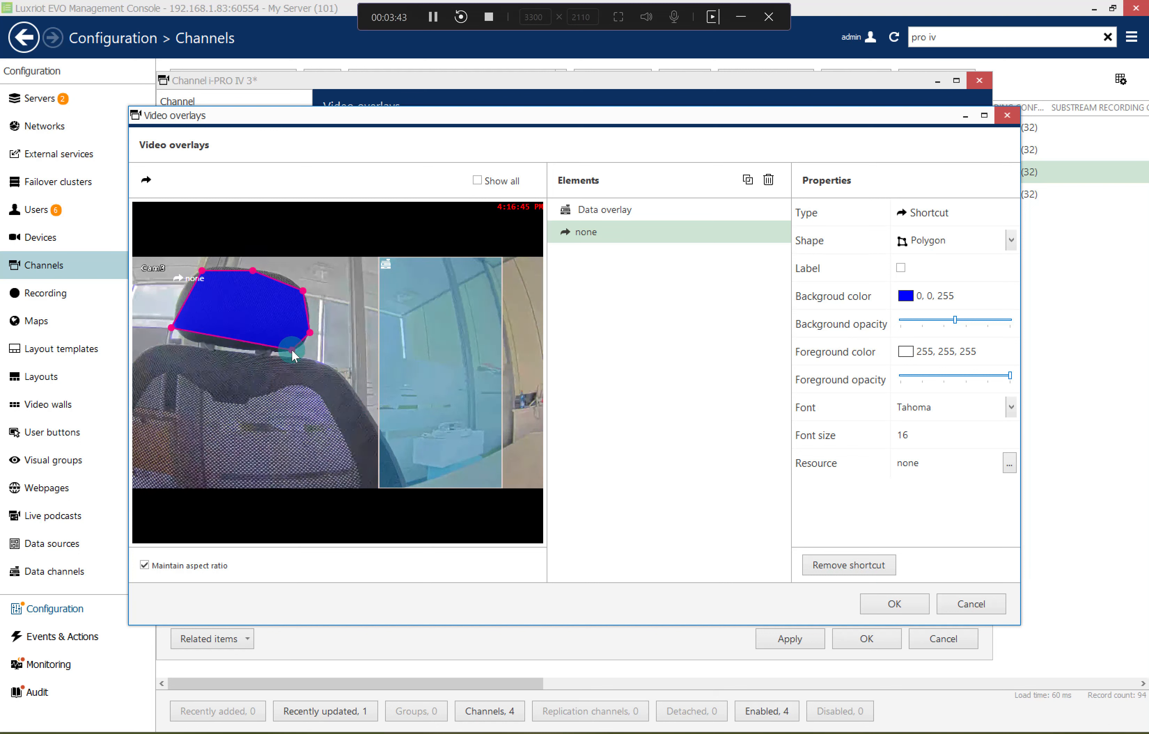
pyautogui.rightClick(225, 340)
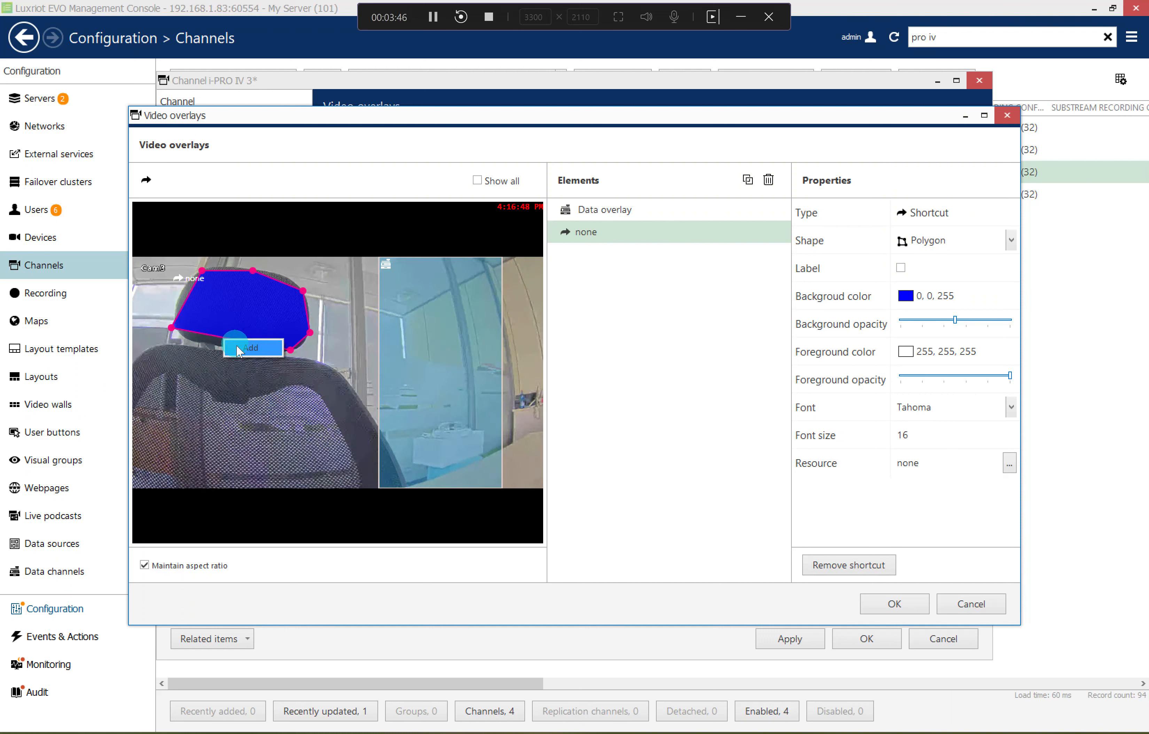
pyautogui.click(237, 347)
pyautogui.moveTo(220, 342); pyautogui.dragTo(217, 345)
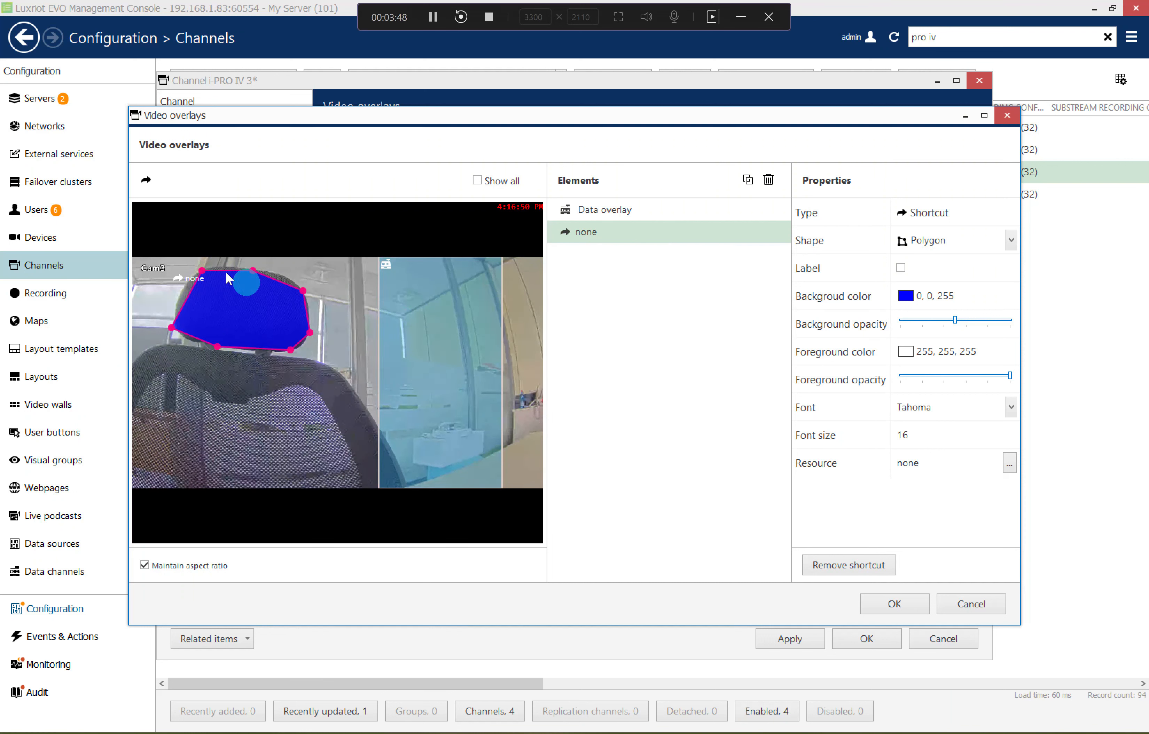
pyautogui.rightClick(186, 304)
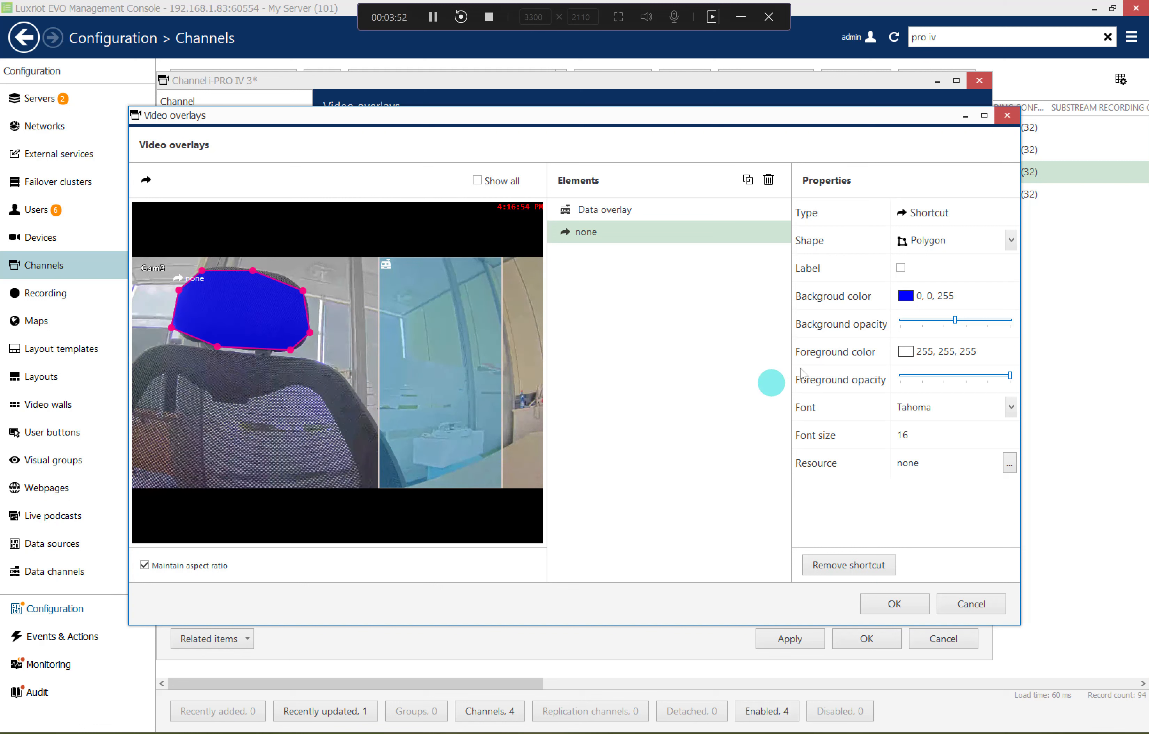
# - Set the headrest polygon's background color to orange (255, 128, 0) and nudge it into place
pyautogui.click(998, 294)
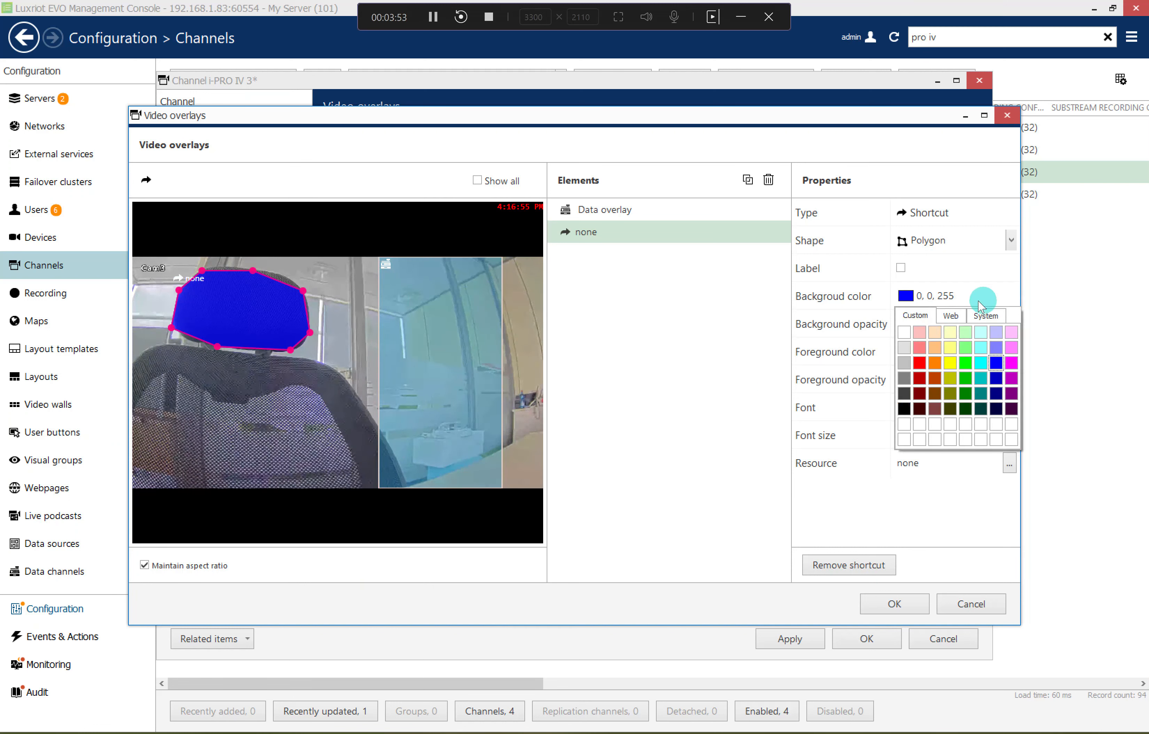
pyautogui.click(935, 363)
pyautogui.moveTo(249, 333); pyautogui.dragTo(257, 322)
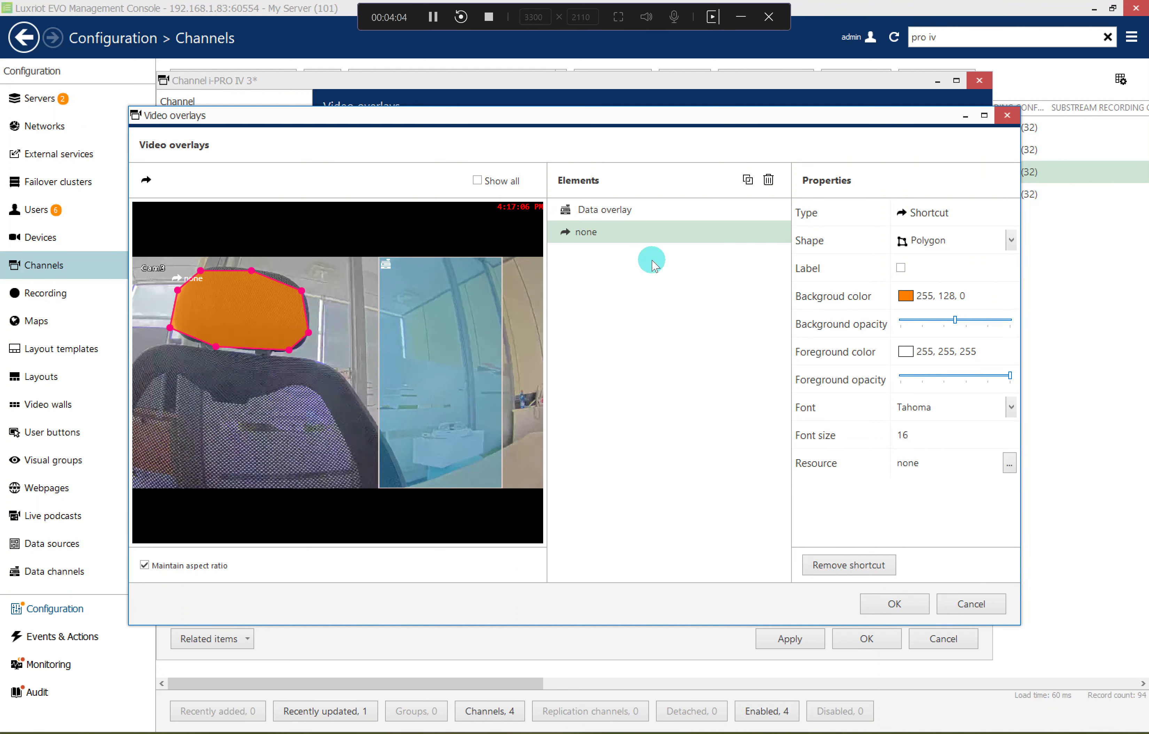
# - Duplicate the orange polygon, place the copy on the chair's backrest, and set its background color to green (0, 255, 0)
pyautogui.click(748, 182)
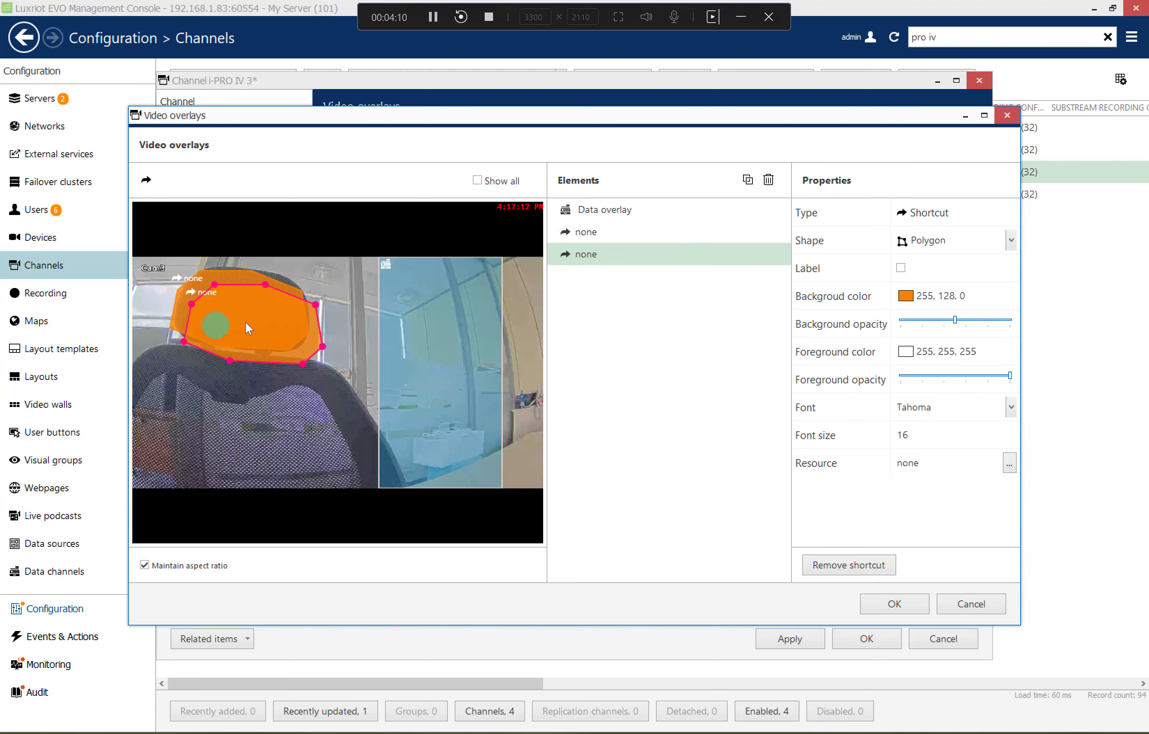
pyautogui.moveTo(245, 321); pyautogui.dragTo(270, 410)
pyautogui.click(973, 301)
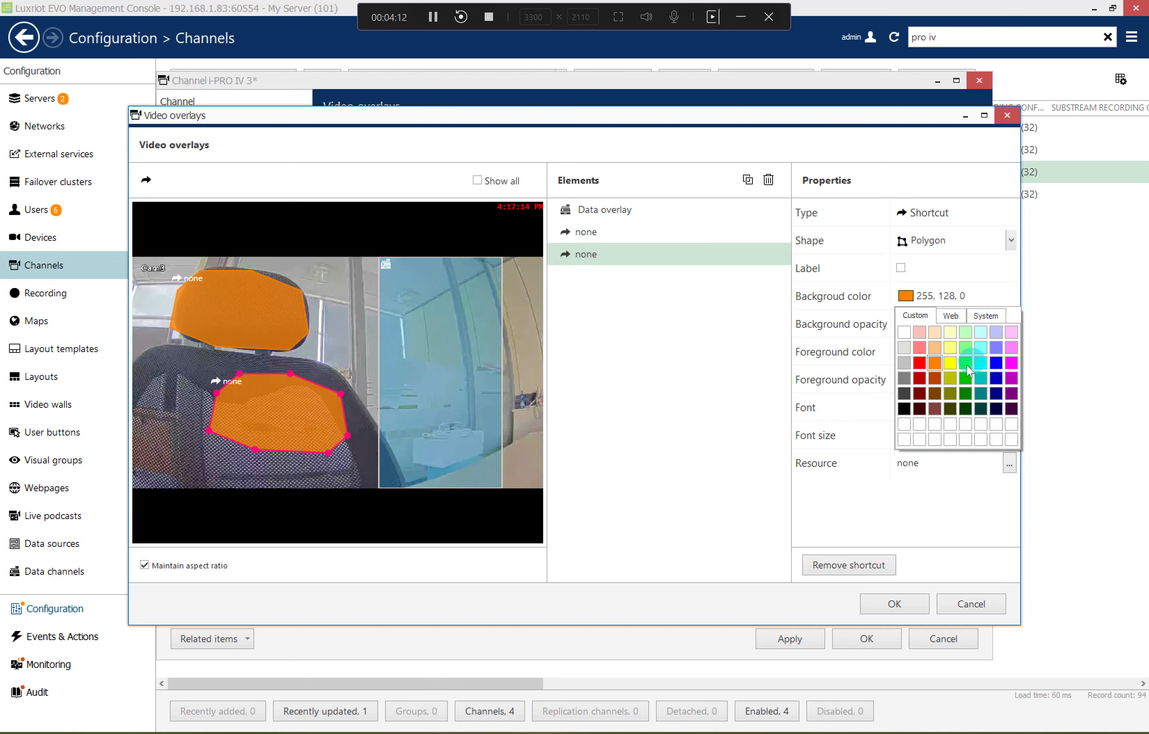
pyautogui.click(951, 367)
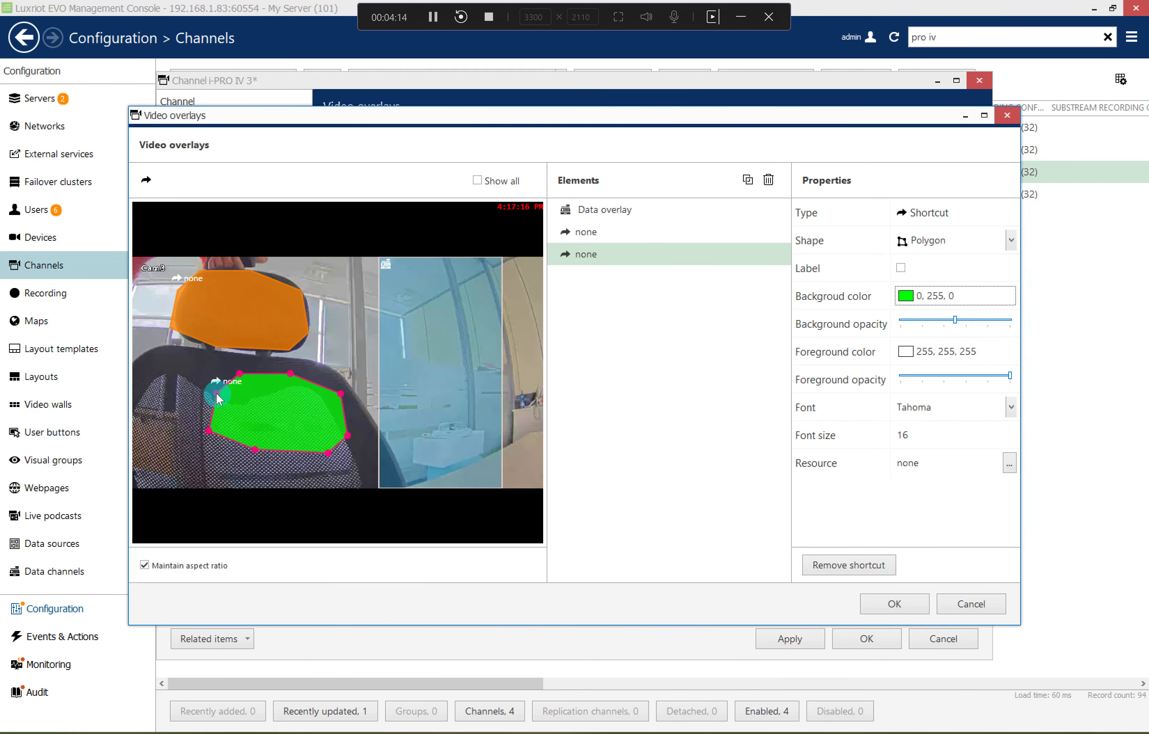
# - Move the green polygon over the desk area and pull one vertex inward on both polygons to make them concave
pyautogui.moveTo(216, 393); pyautogui.dragTo(510, 415)
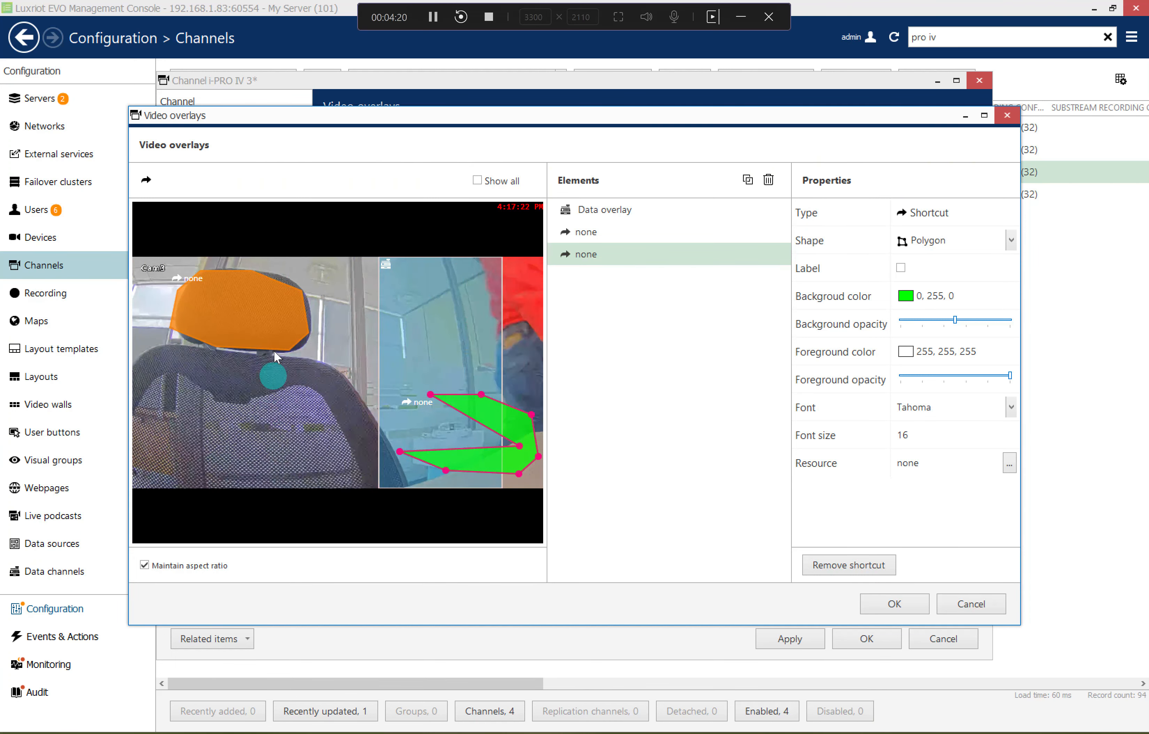
pyautogui.click(270, 314)
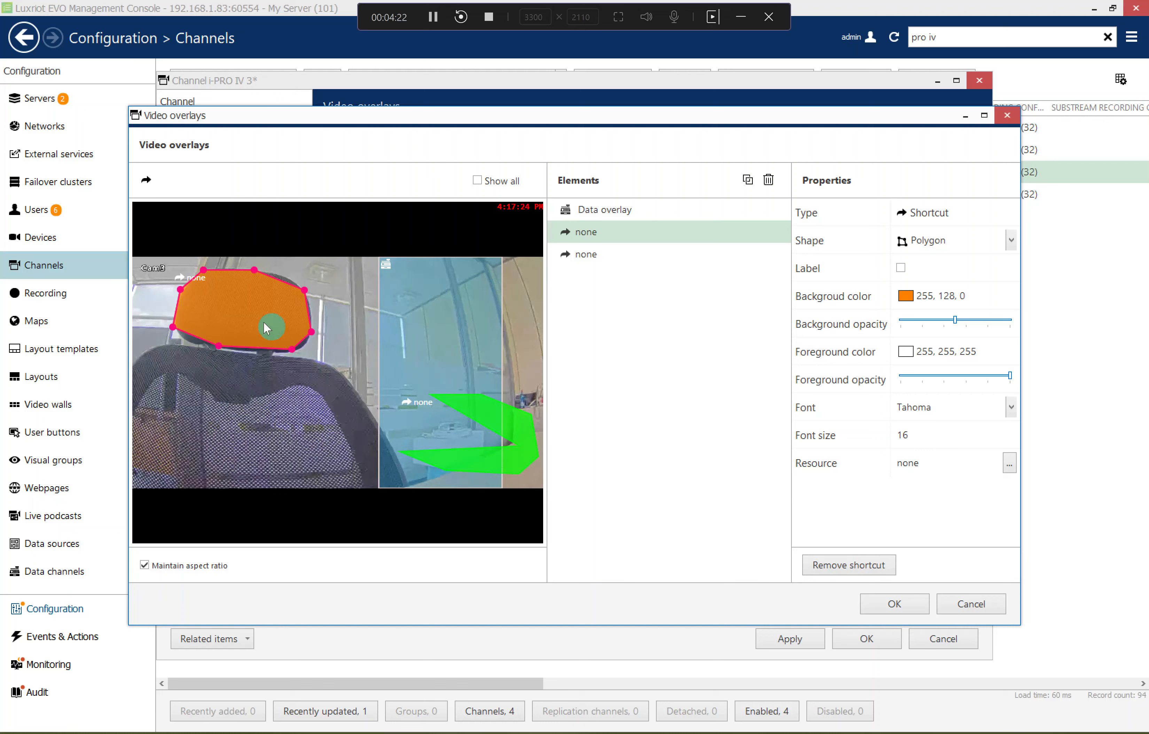
pyautogui.moveTo(312, 332); pyautogui.dragTo(200, 302)
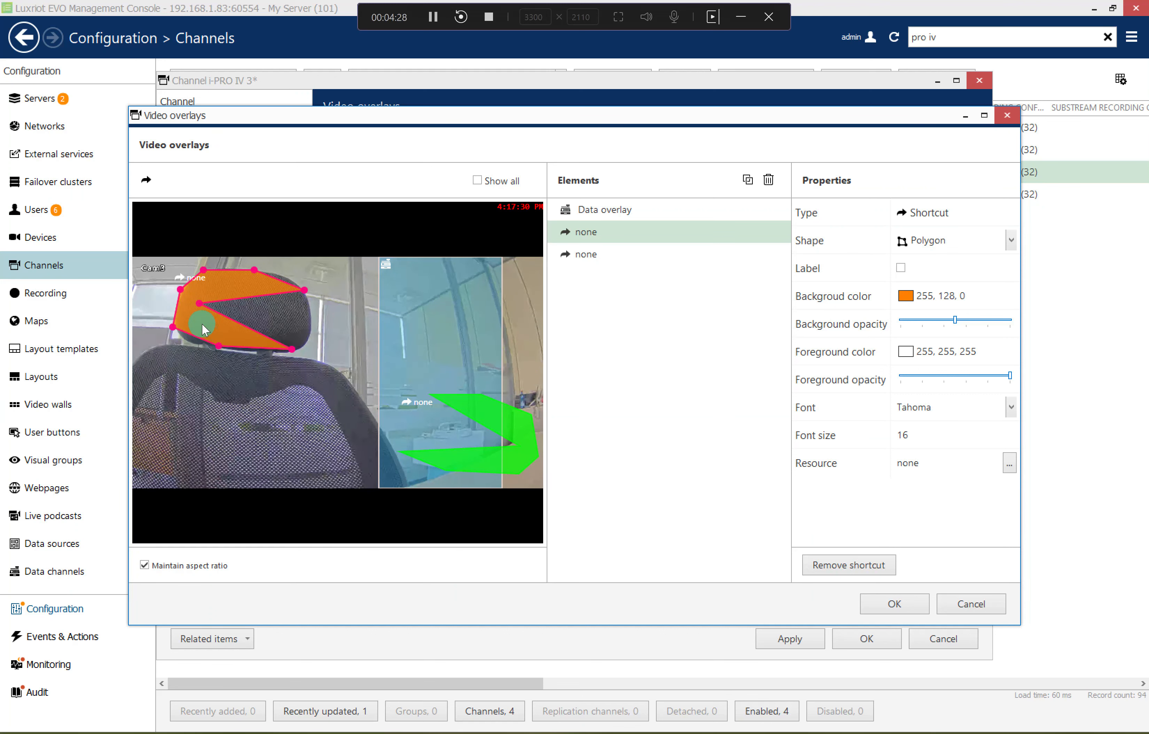
# - Assign the webpage Affectli (2024) as the orange shortcut's resource
pyautogui.click(1010, 465)
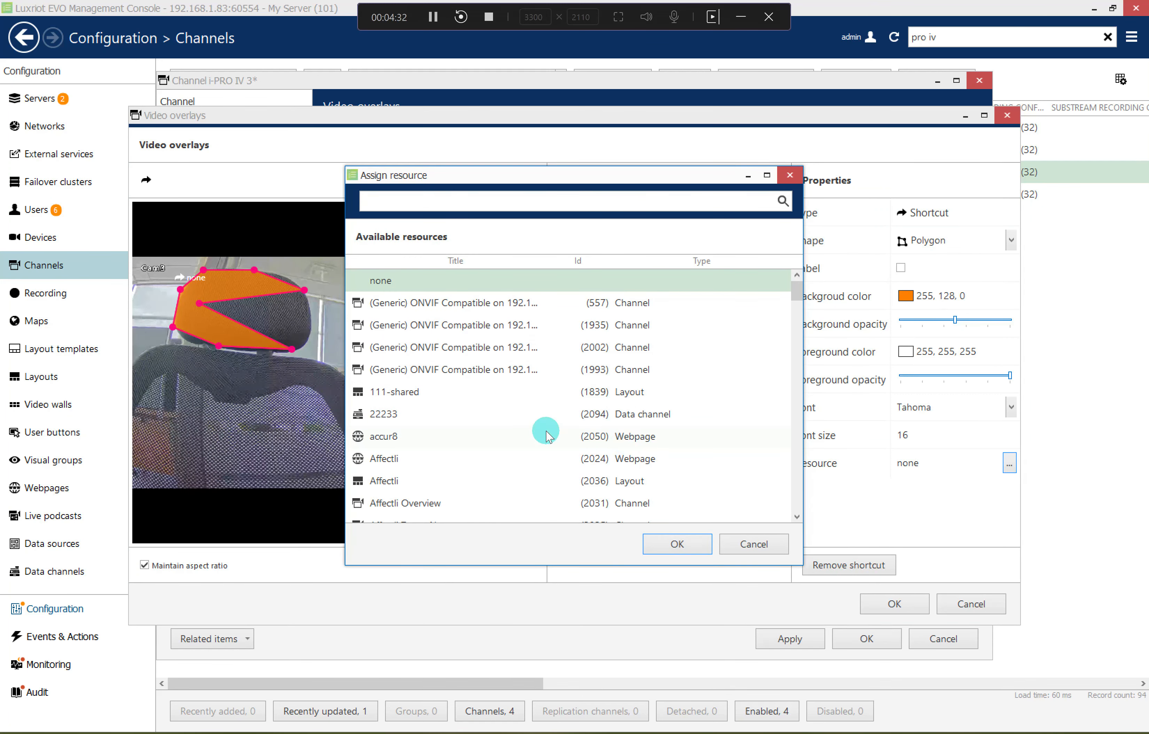
pyautogui.click(530, 465)
pyautogui.doubleClick(529, 464)
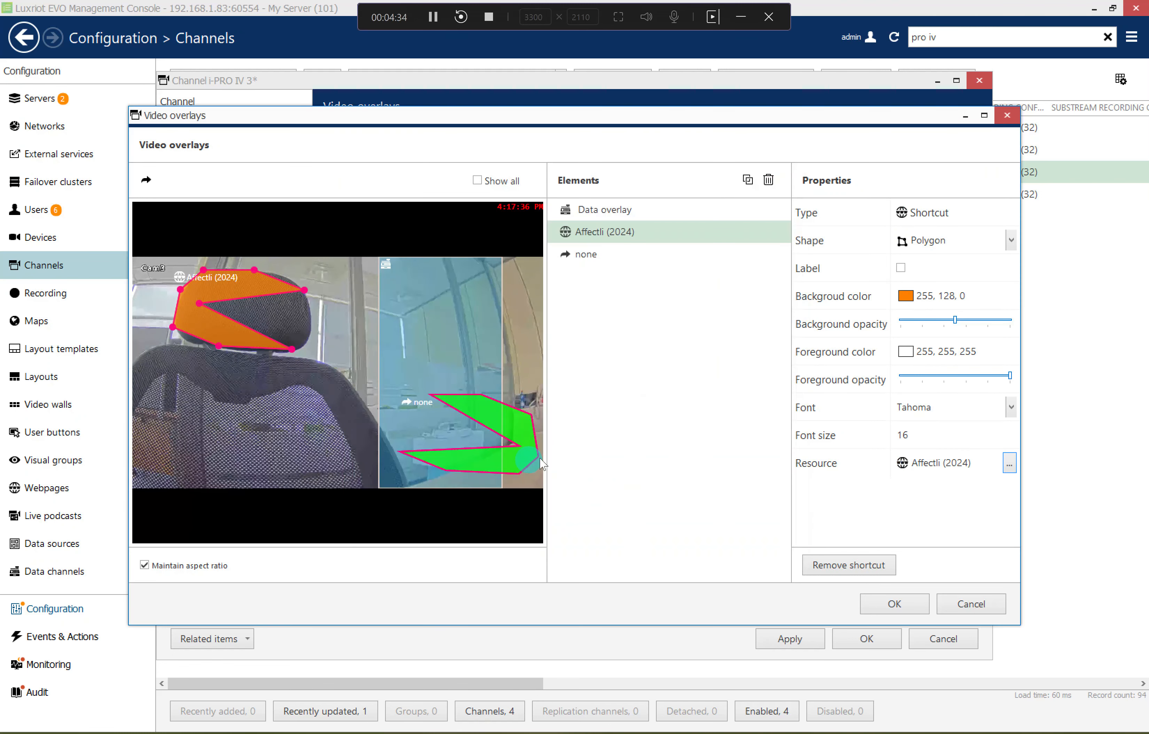
# - Assign the map Another map (162) as the green shortcut's resource
pyautogui.click(484, 408)
pyautogui.click(521, 419)
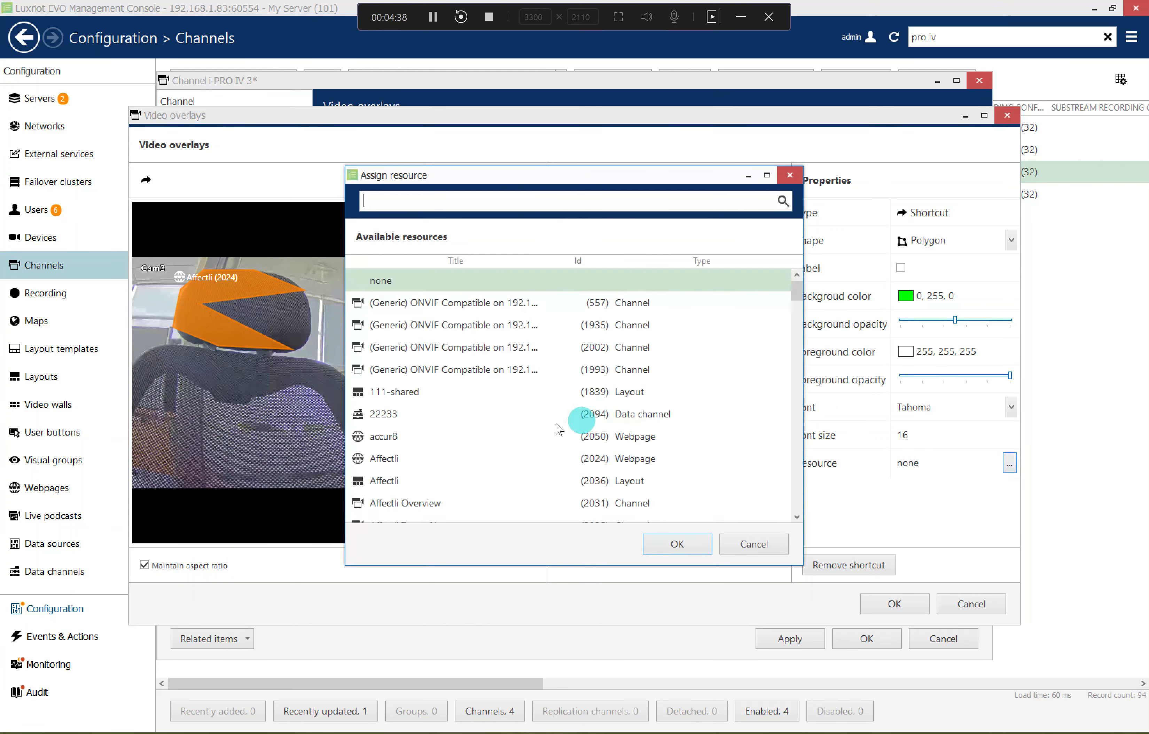
pyautogui.click(1010, 464)
pyautogui.scroll(-1, 562, 429)
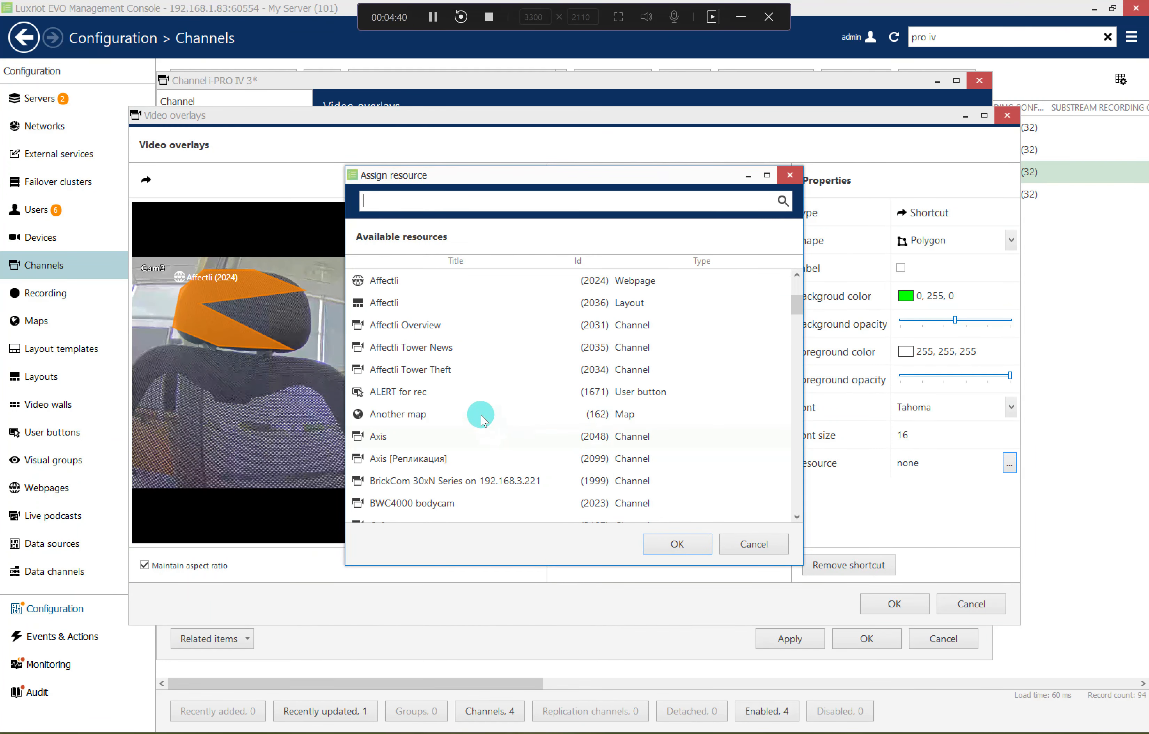
pyautogui.doubleClick(513, 413)
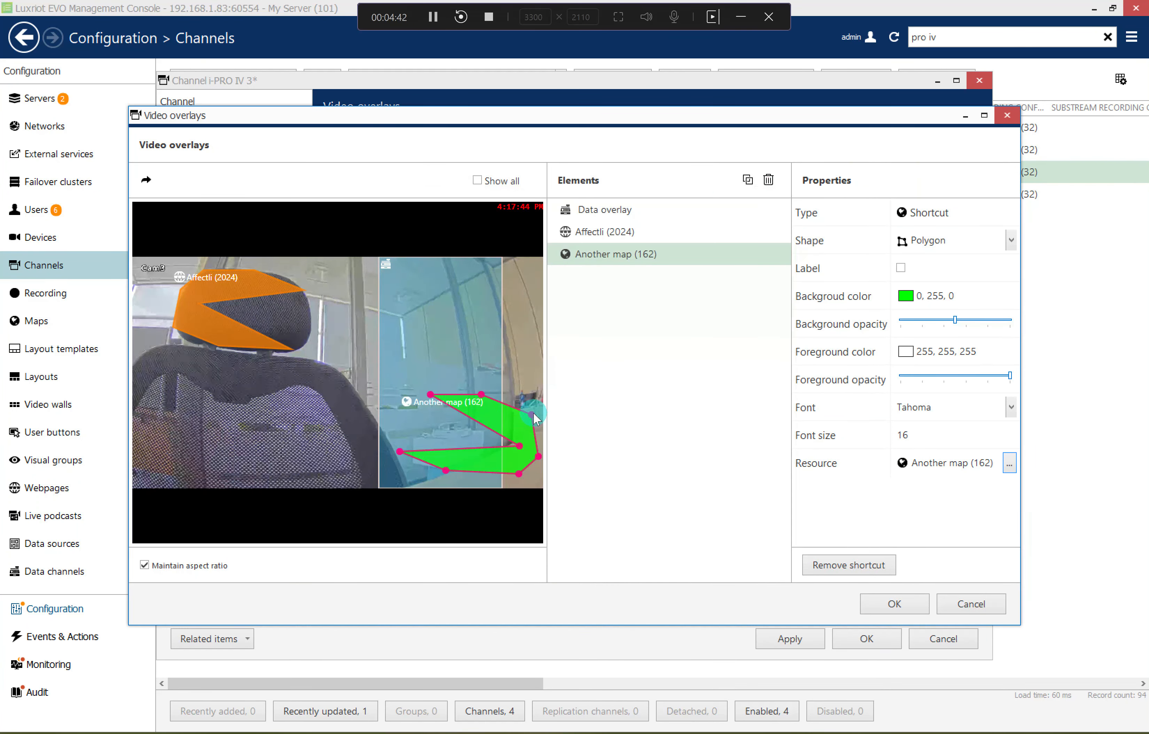
# - Add a rectangular shortcut on the lower left of the backrest, set its background color to magenta (255, 0, 255), and enlarge it
pyautogui.click(146, 181)
pyautogui.click(226, 423)
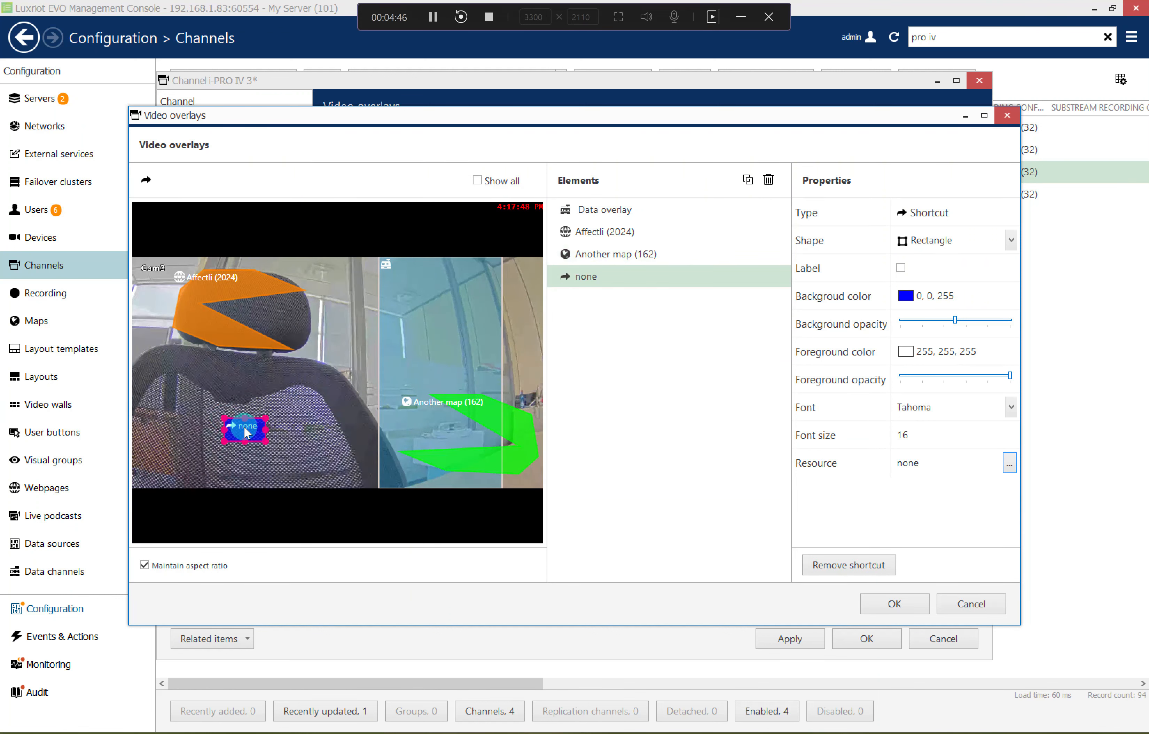
pyautogui.moveTo(244, 426); pyautogui.dragTo(188, 448)
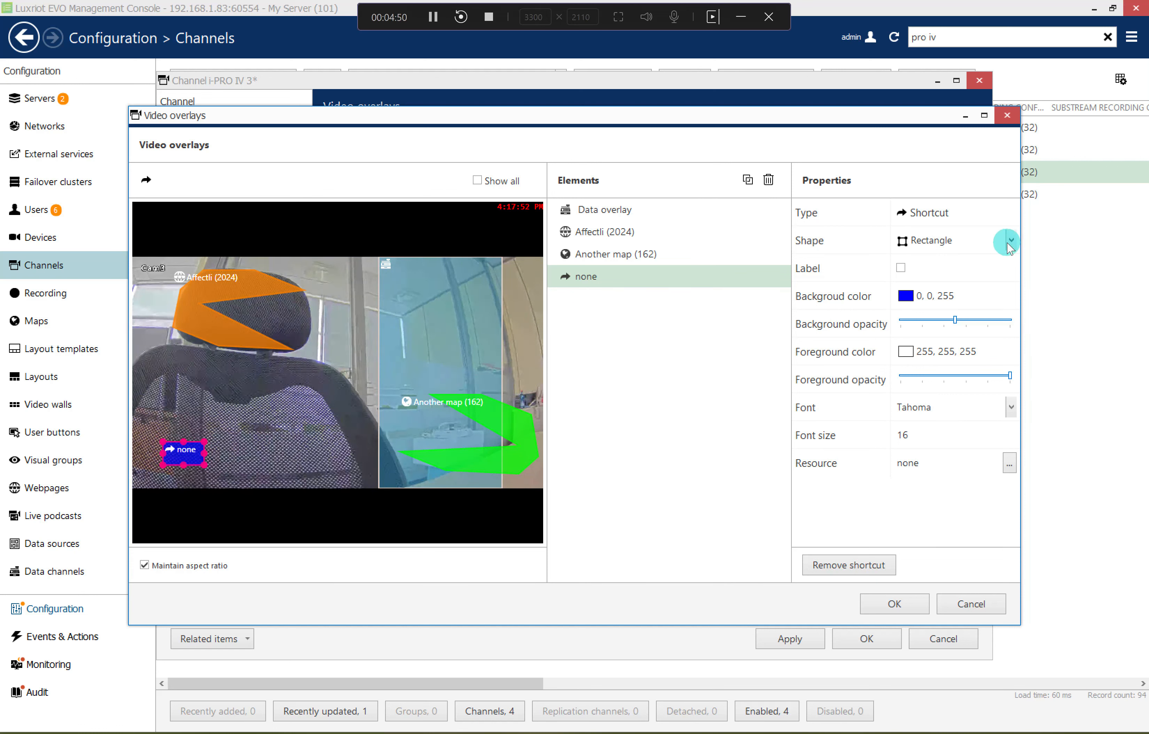
pyautogui.click(972, 295)
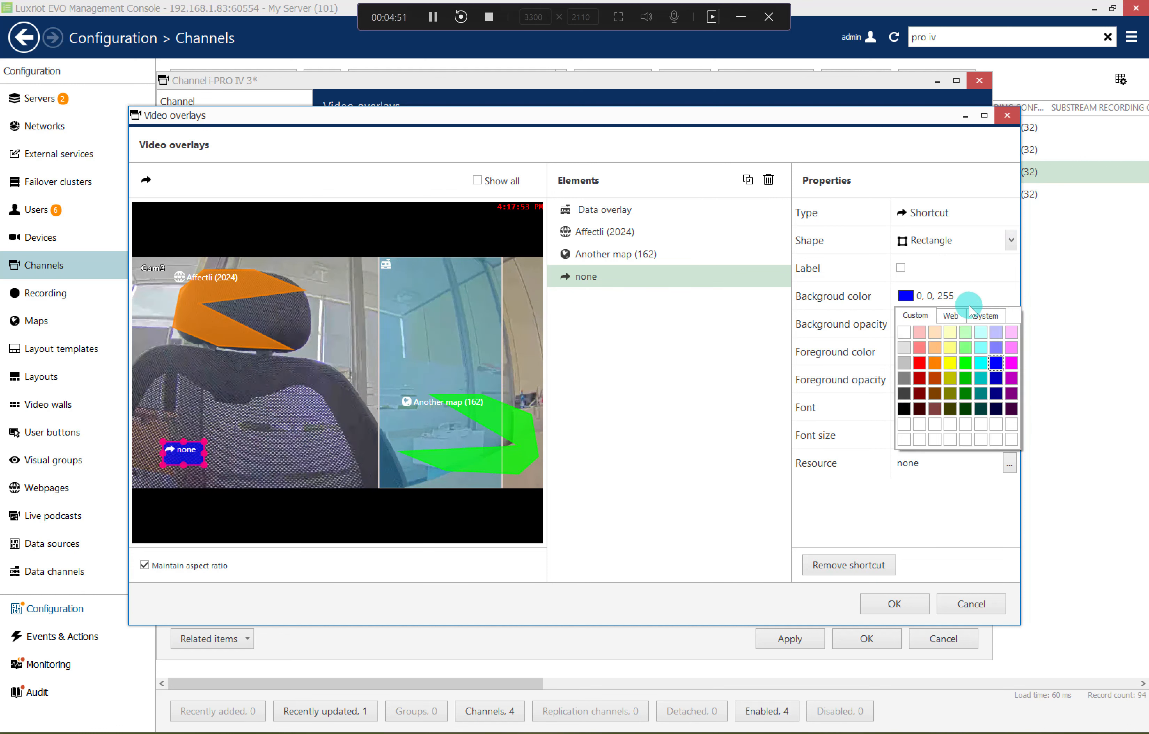
pyautogui.click(1008, 364)
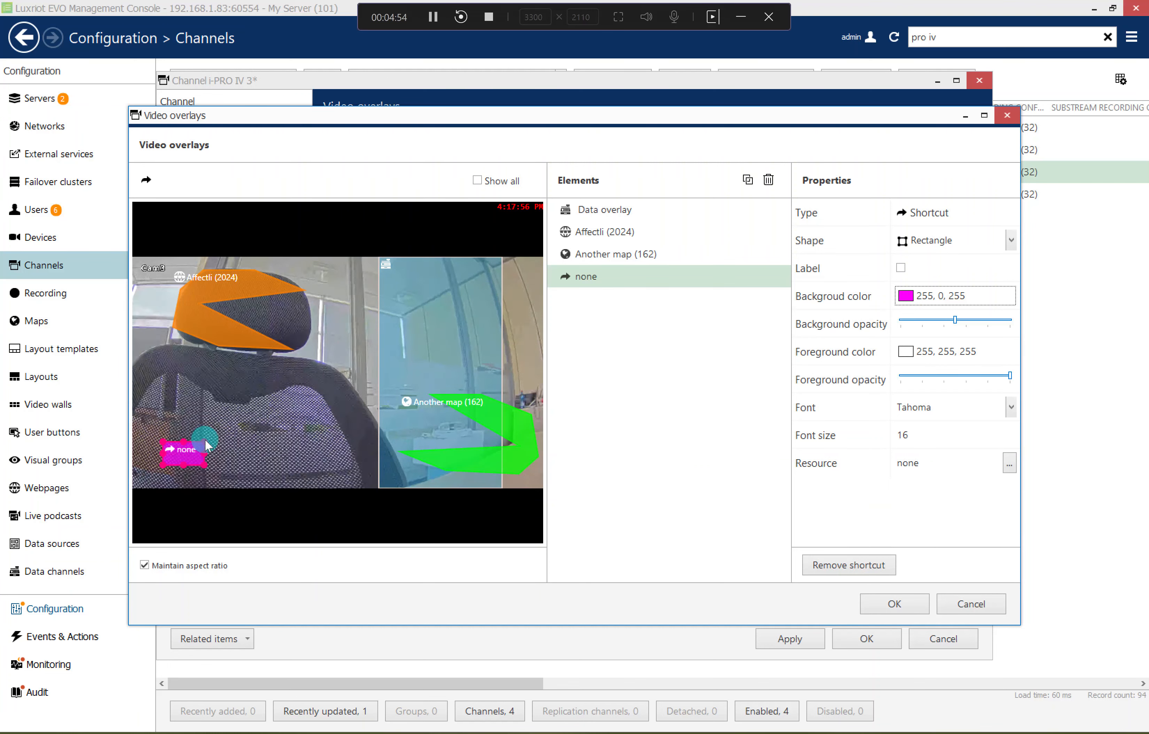
pyautogui.moveTo(204, 439); pyautogui.dragTo(217, 413)
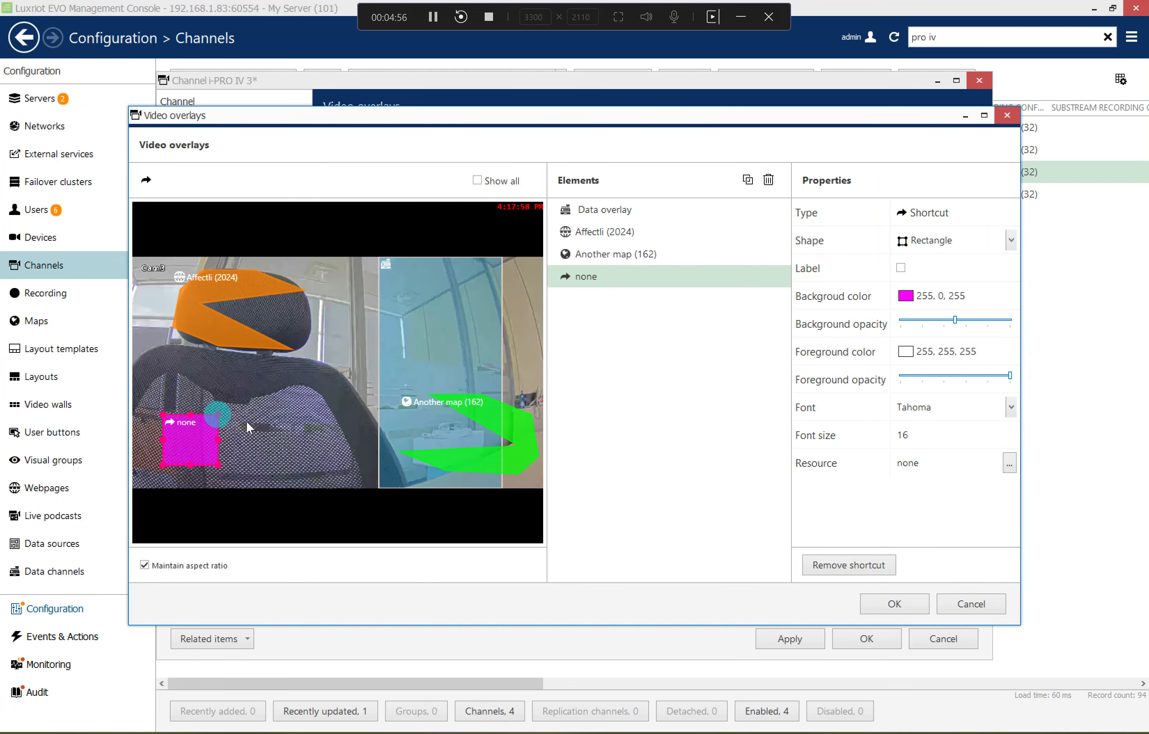
# - Assign the user button ChangeTemperature1 (2170) as the magenta shortcut's resource
pyautogui.click(1009, 465)
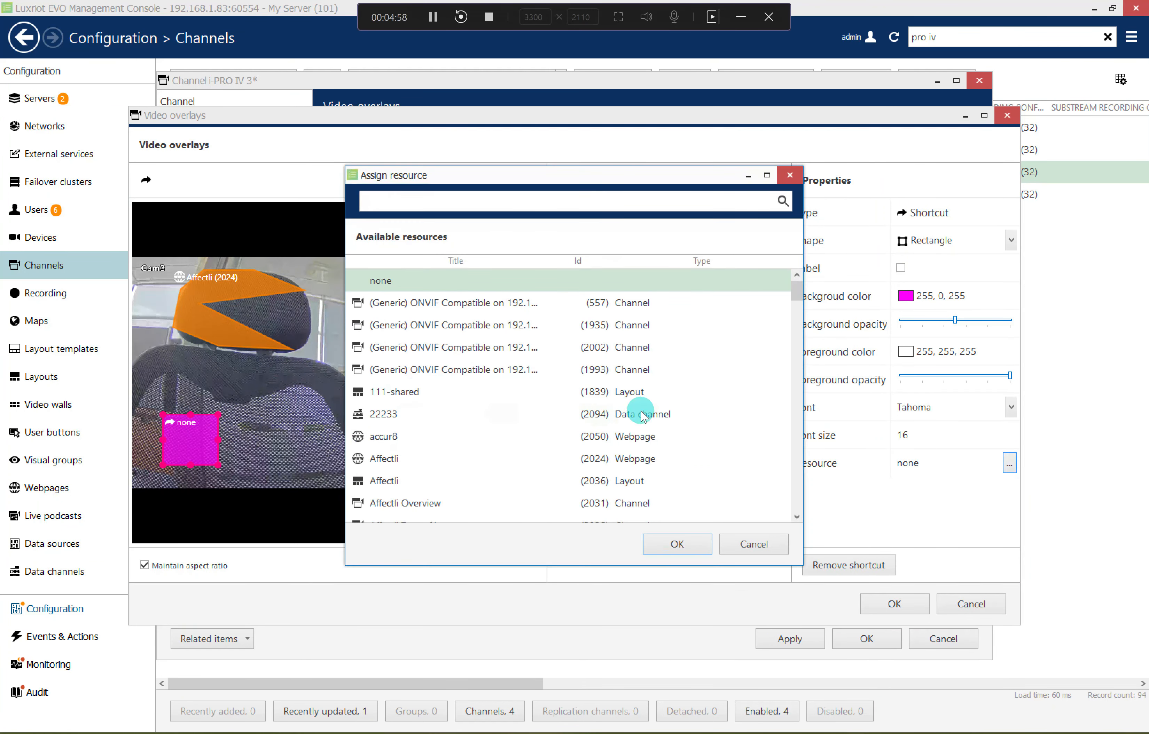
pyautogui.scroll(-1, 646, 410)
pyautogui.moveTo(797, 296); pyautogui.dragTo(803, 373)
pyautogui.click(632, 208)
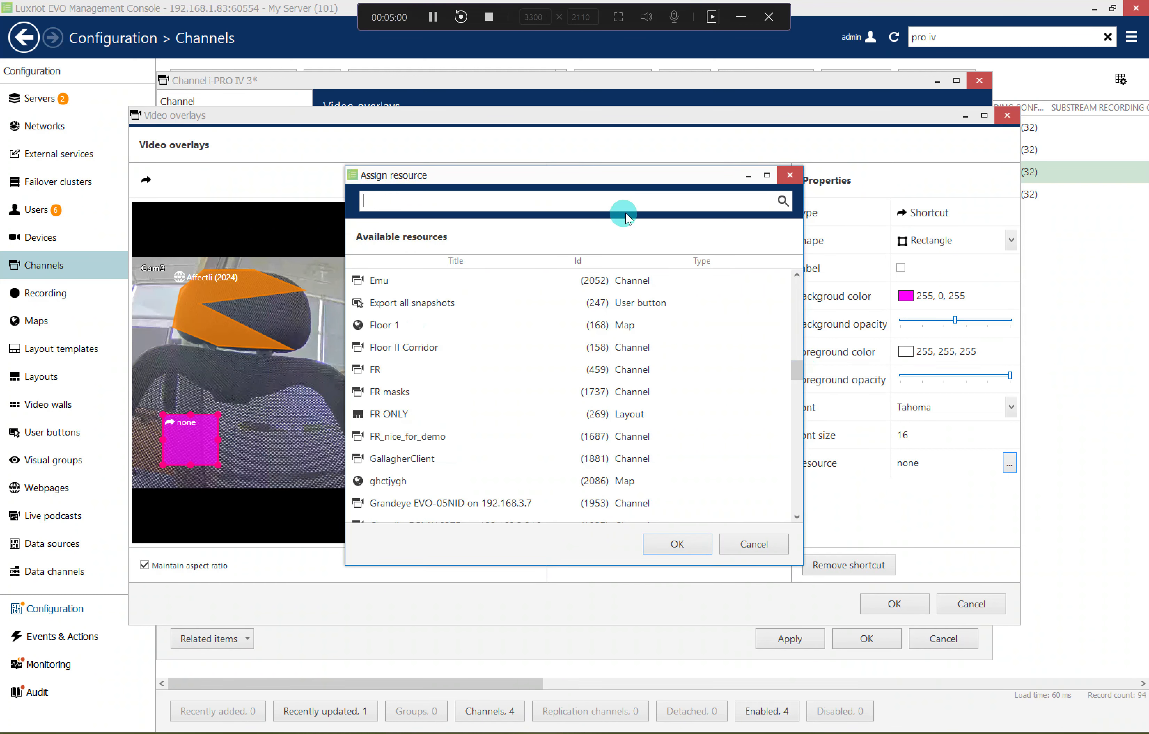
pyautogui.write('user')
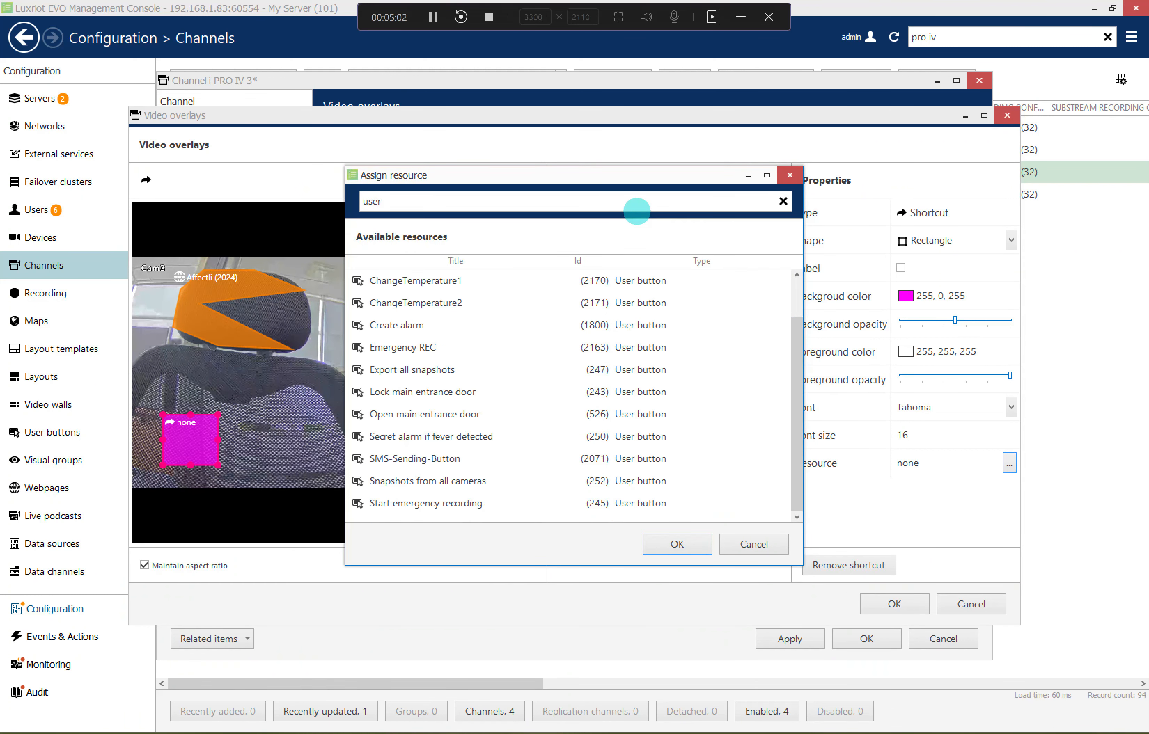
pyautogui.write(' but')
pyautogui.doubleClick(464, 282)
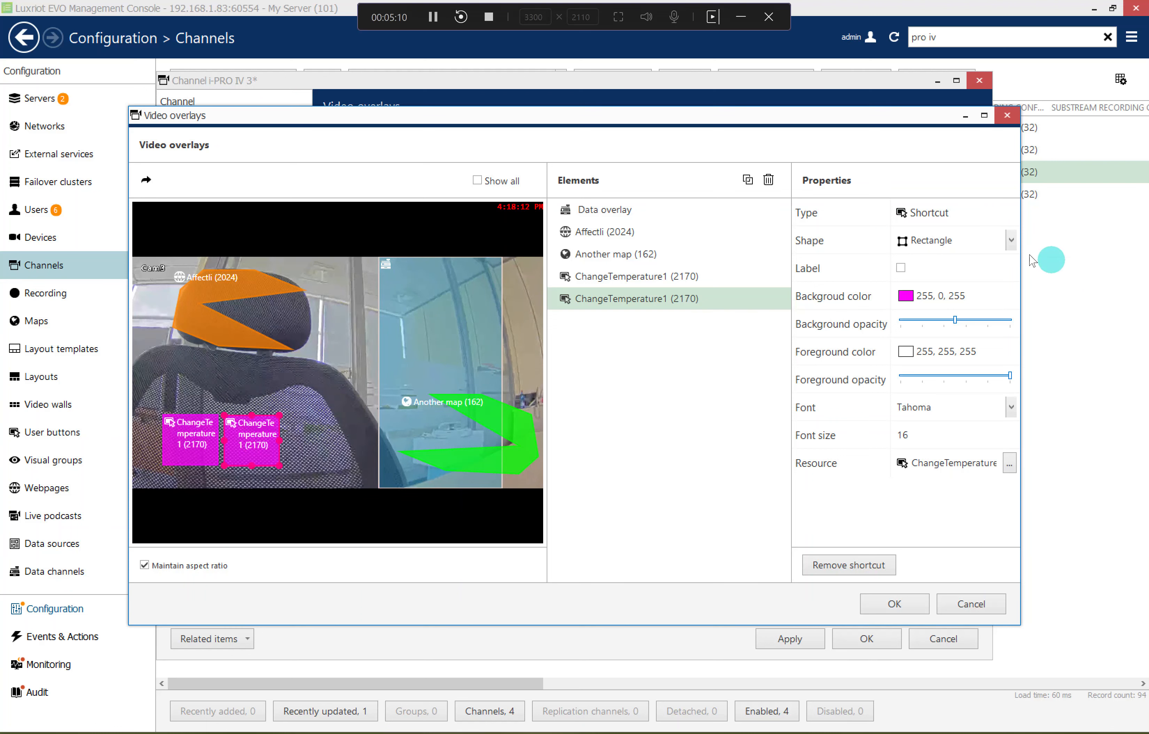
# - Duplicate the magenta ChangeTemperature1 shortcut beside the original and set the copy's background color to yellow (255, 255, 0)
pyautogui.click(940, 296)
pyautogui.click(949, 363)
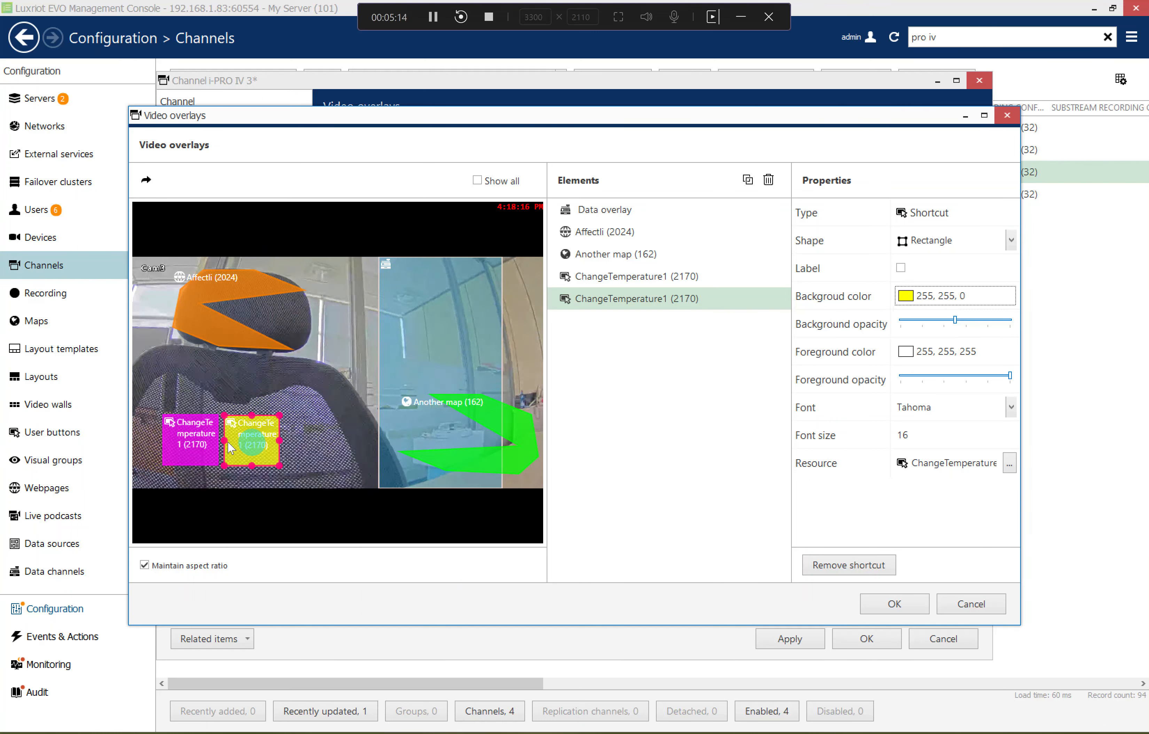
# - Enable the label on both the magenta and the yellow rectangular shortcuts
pyautogui.click(213, 445)
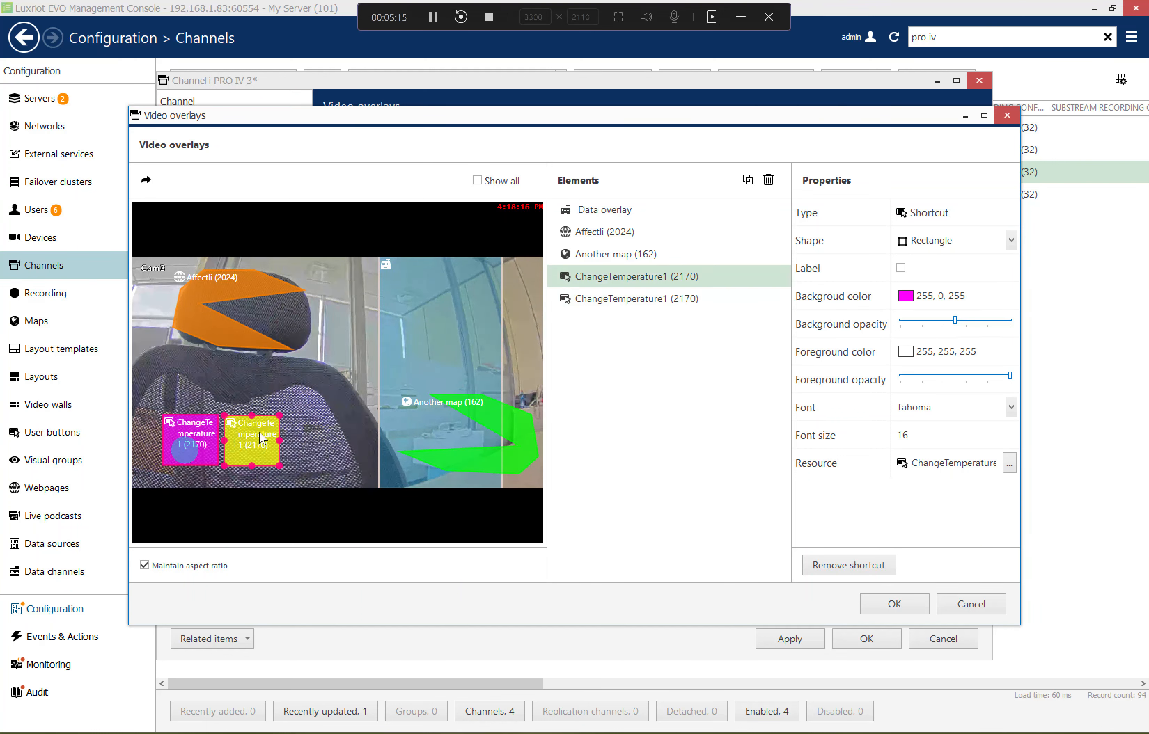
pyautogui.click(901, 267)
pyautogui.click(249, 455)
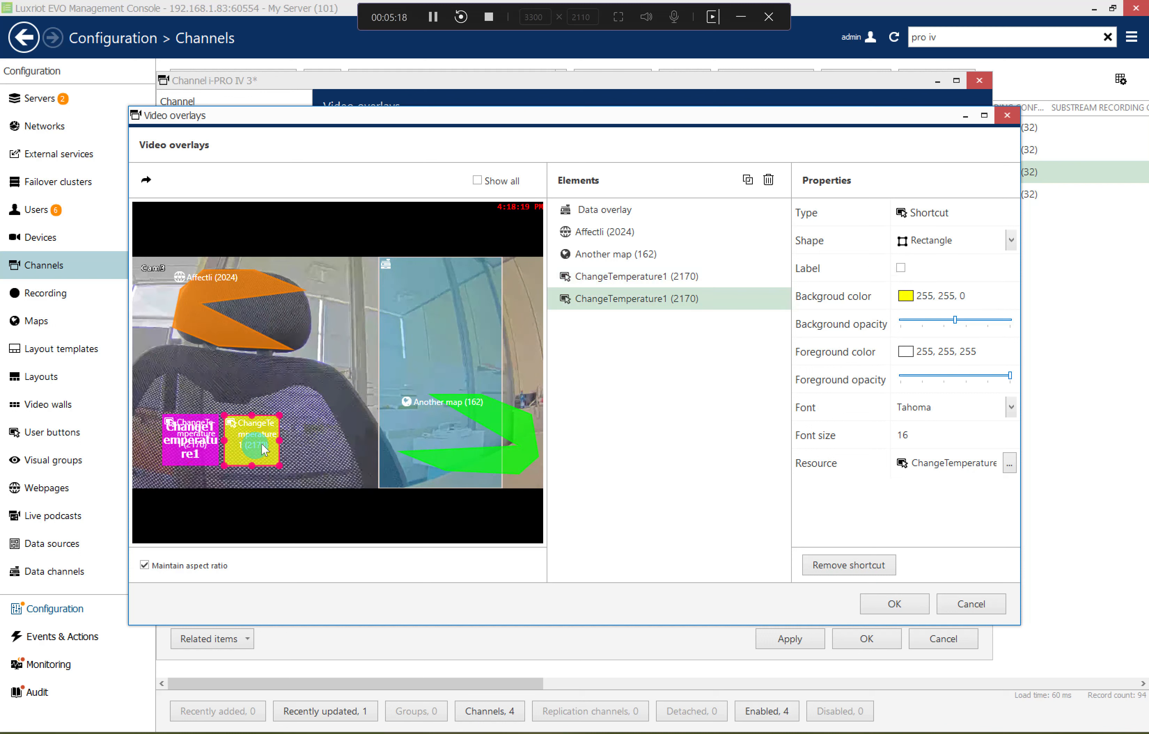
pyautogui.click(901, 267)
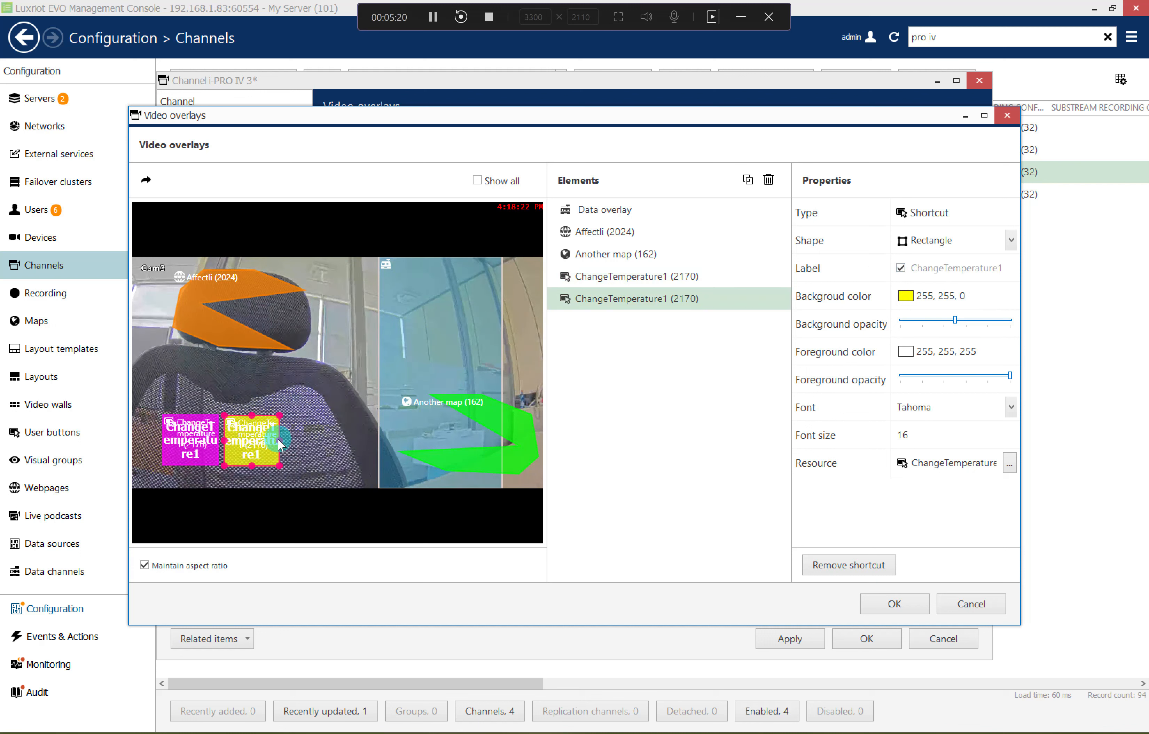
# - Widen the yellow and magenta shortcuts until each label fits on one line, and stack the yellow one directly above the magenta one
pyautogui.moveTo(281, 440); pyautogui.dragTo(359, 436)
pyautogui.moveTo(241, 442); pyautogui.dragTo(169, 383)
pyautogui.click(203, 446)
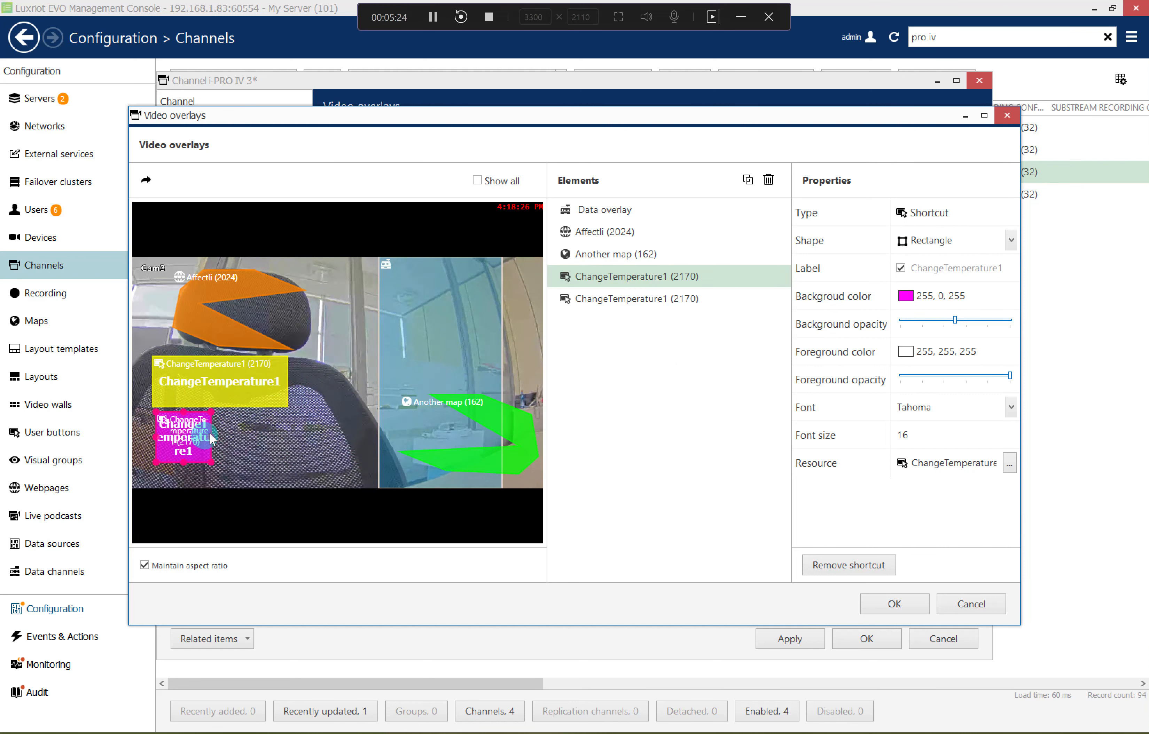
pyautogui.moveTo(219, 440); pyautogui.dragTo(290, 439)
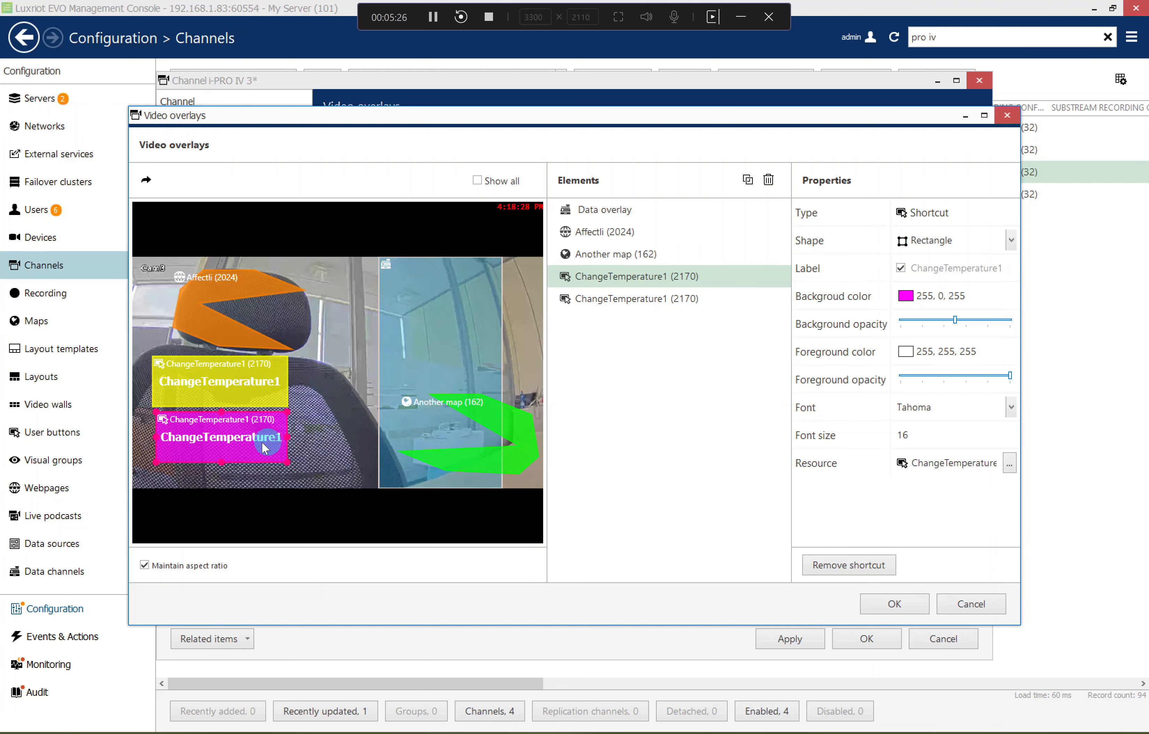
# - Assign the user button ChangeTemperature2 (2171) to the magenta shortcut and save the video overlays and channel settings
pyautogui.click(1009, 464)
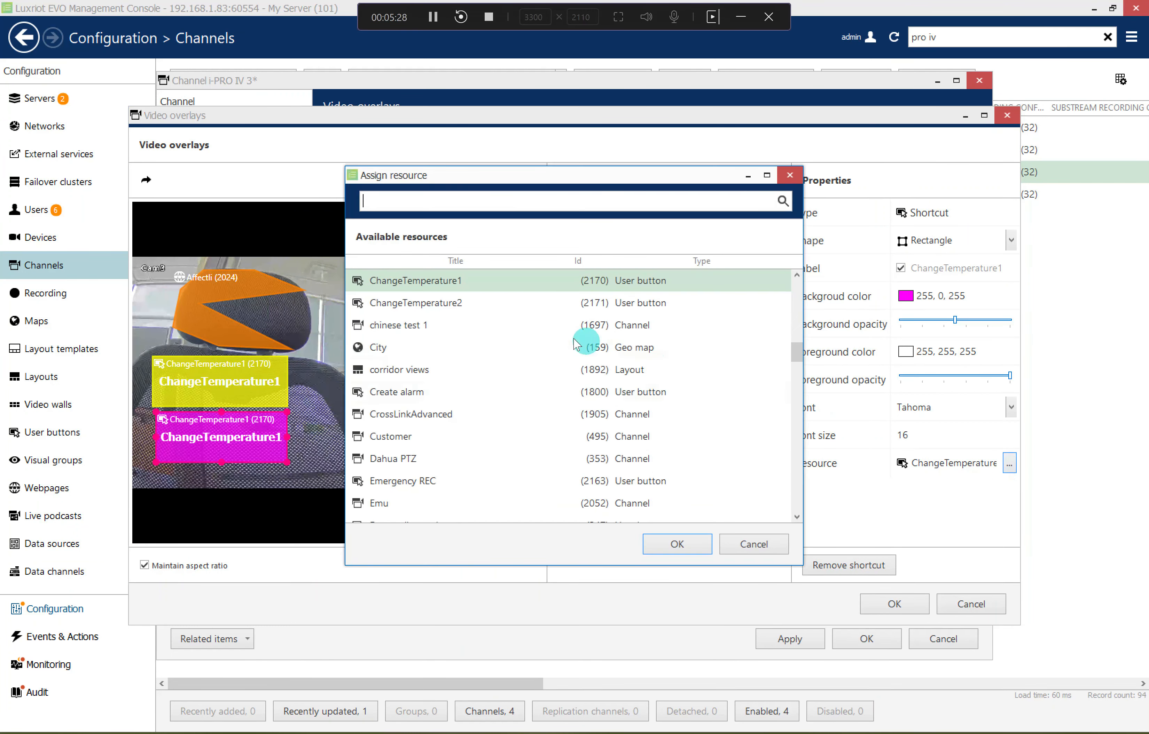
pyautogui.doubleClick(416, 302)
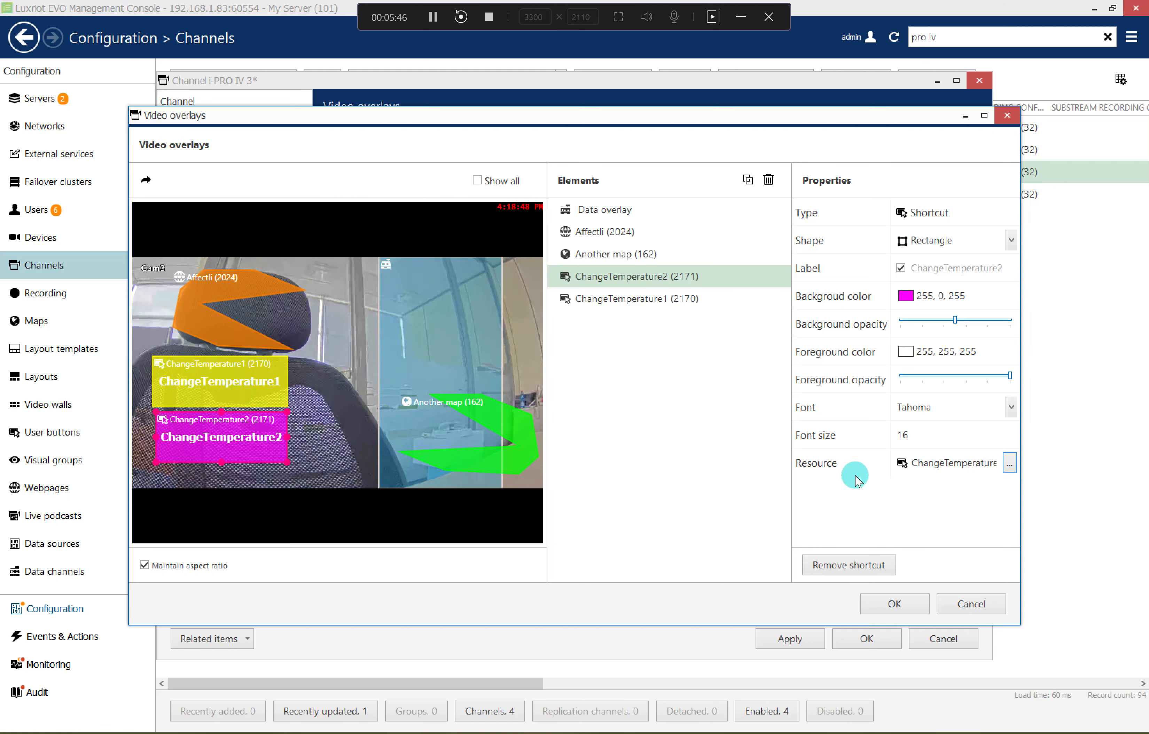
pyautogui.click(894, 604)
pyautogui.click(867, 639)
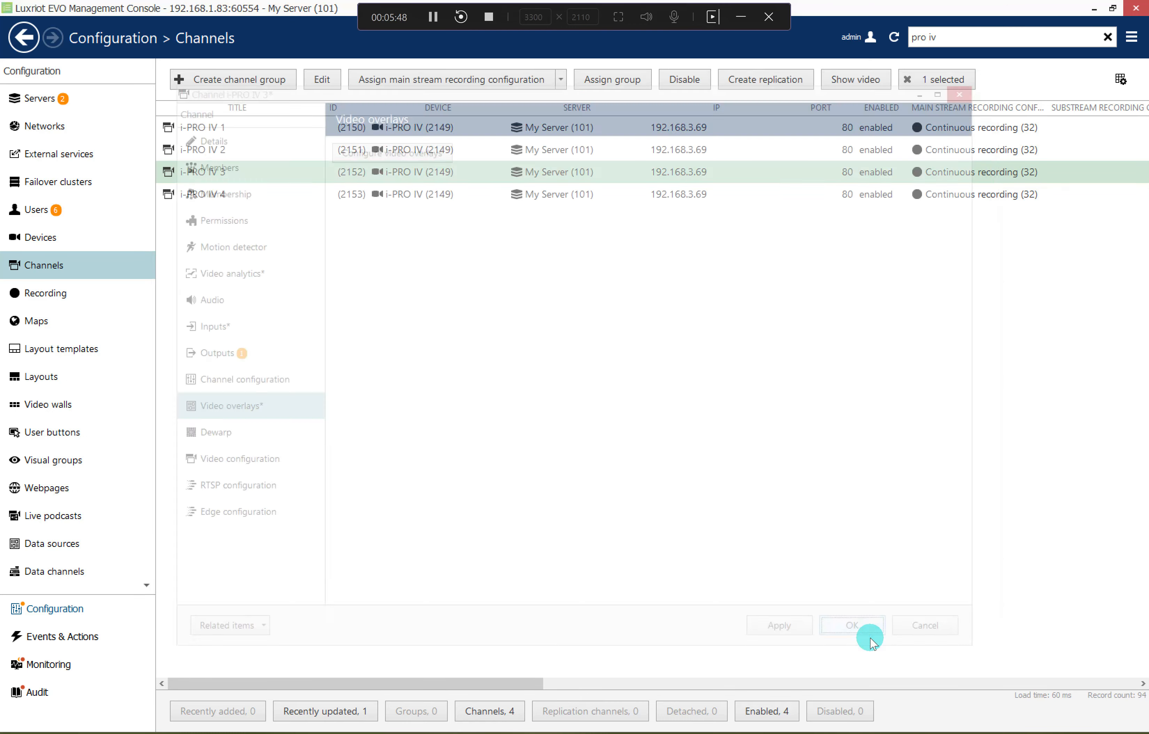
# - Switch to the Luxriot EVO Monitor and place the Cafe del Mar map in the empty cell below the i-PRO IV 3 video
pyautogui.click(761, 733)
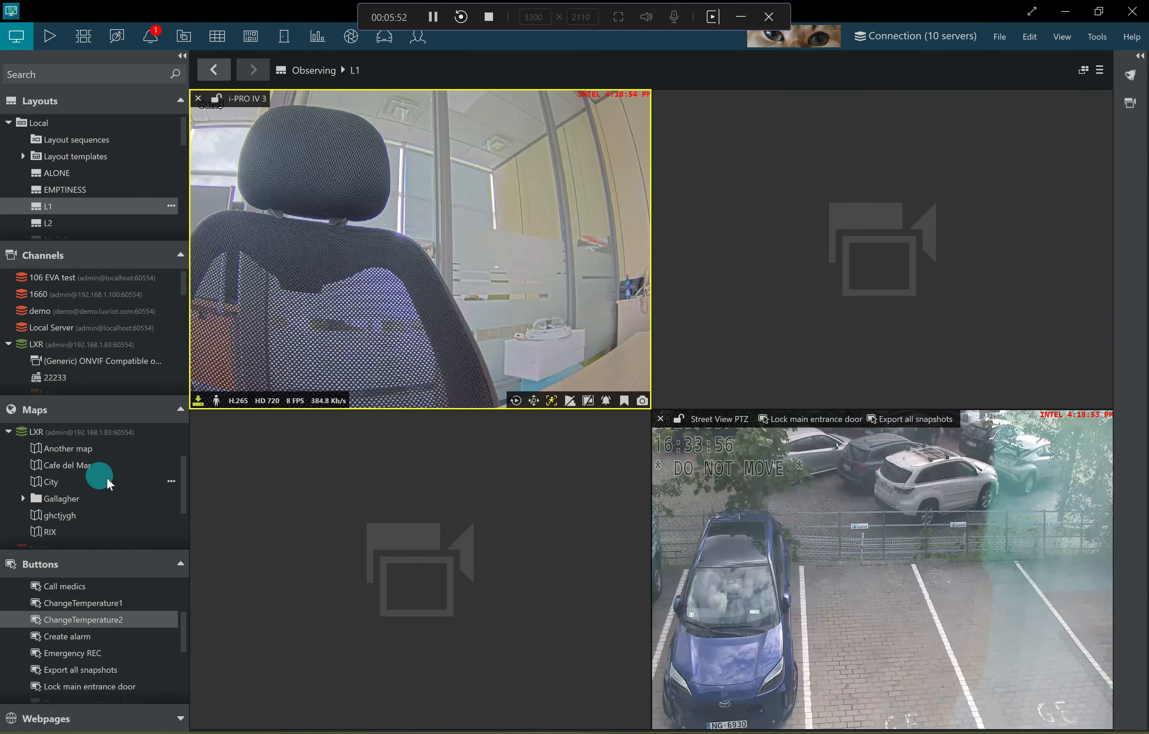
pyautogui.scroll(-1, 106, 487)
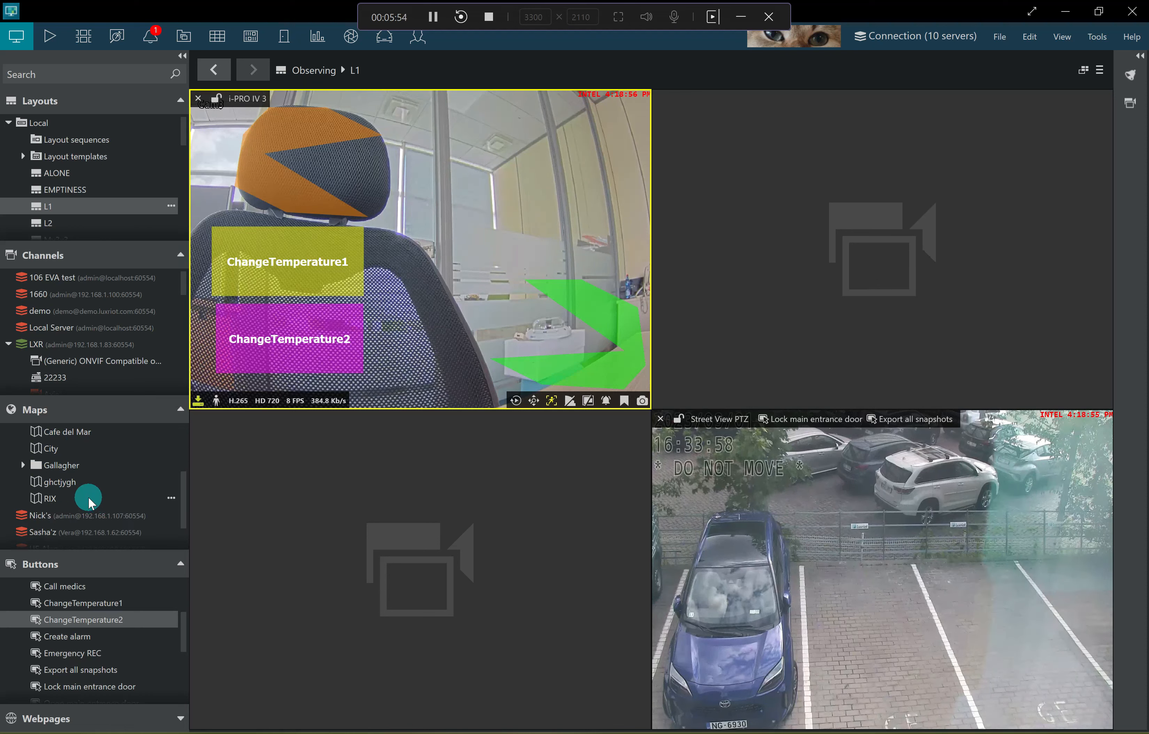
pyautogui.moveTo(90, 435); pyautogui.dragTo(378, 525)
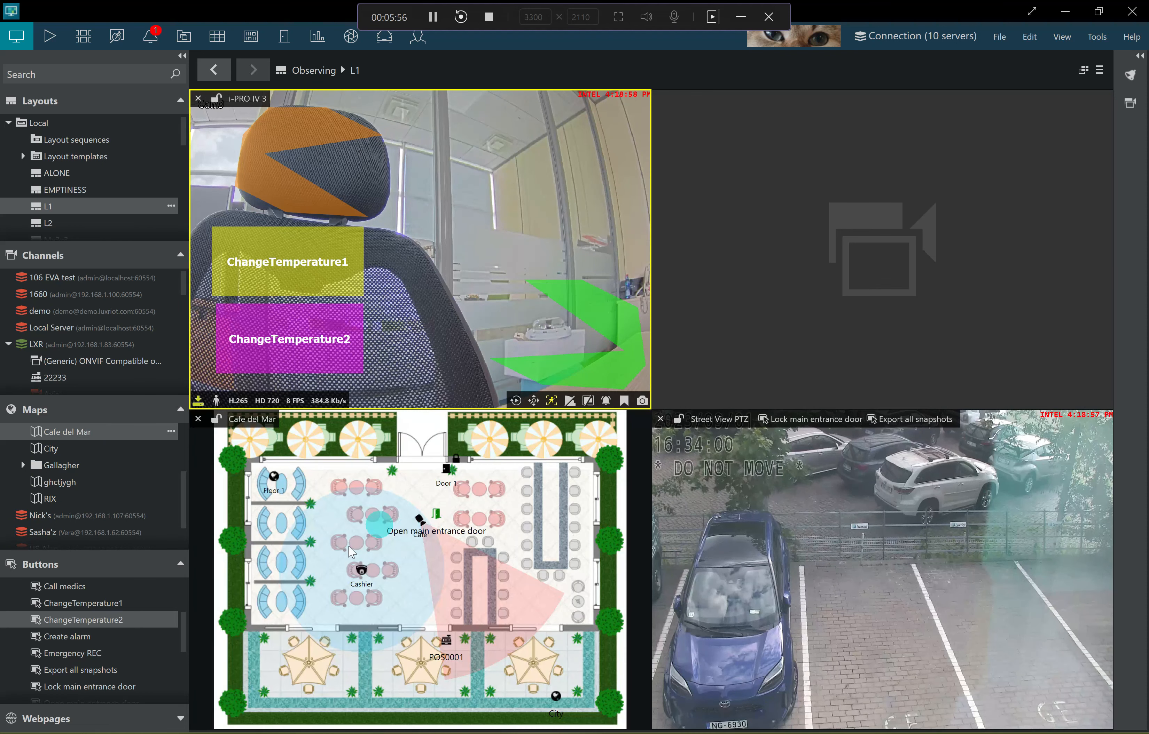
# - Trigger the ChangeTemperature1 and ChangeTemperature2 shortcuts on the i-PRO IV 3 video to recolor the camera sector on the Cafe del Mar map
pyautogui.click(356, 254)
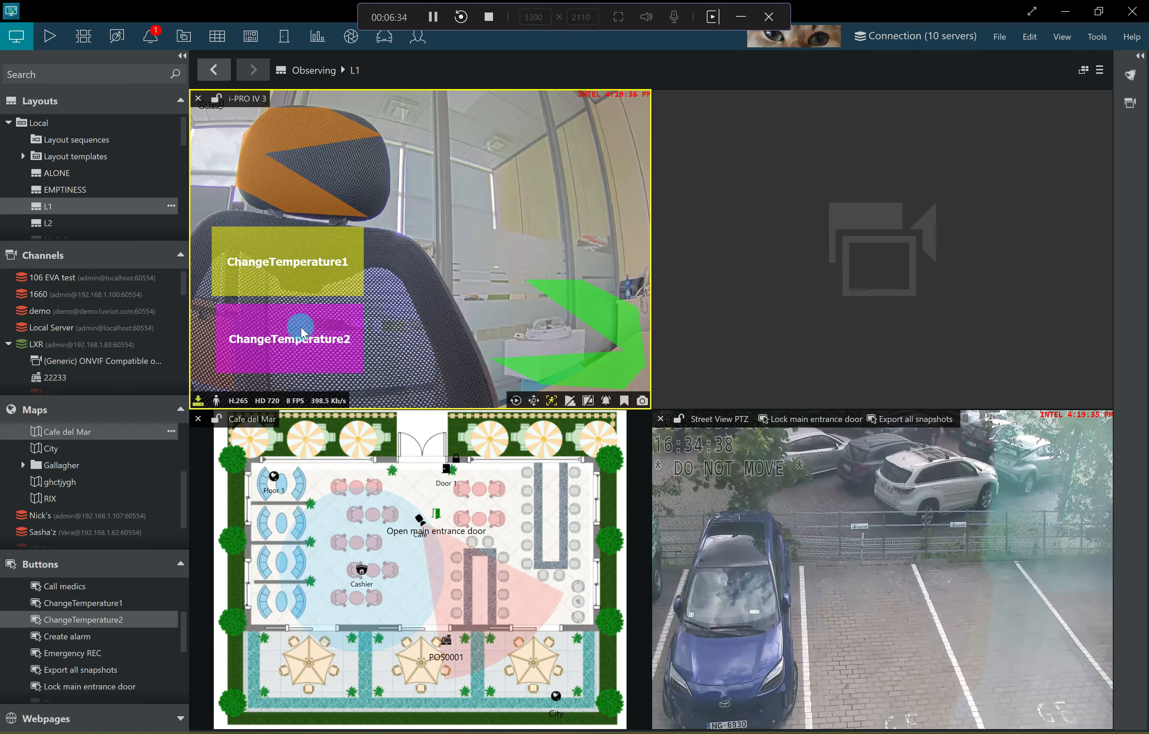
pyautogui.click(300, 327)
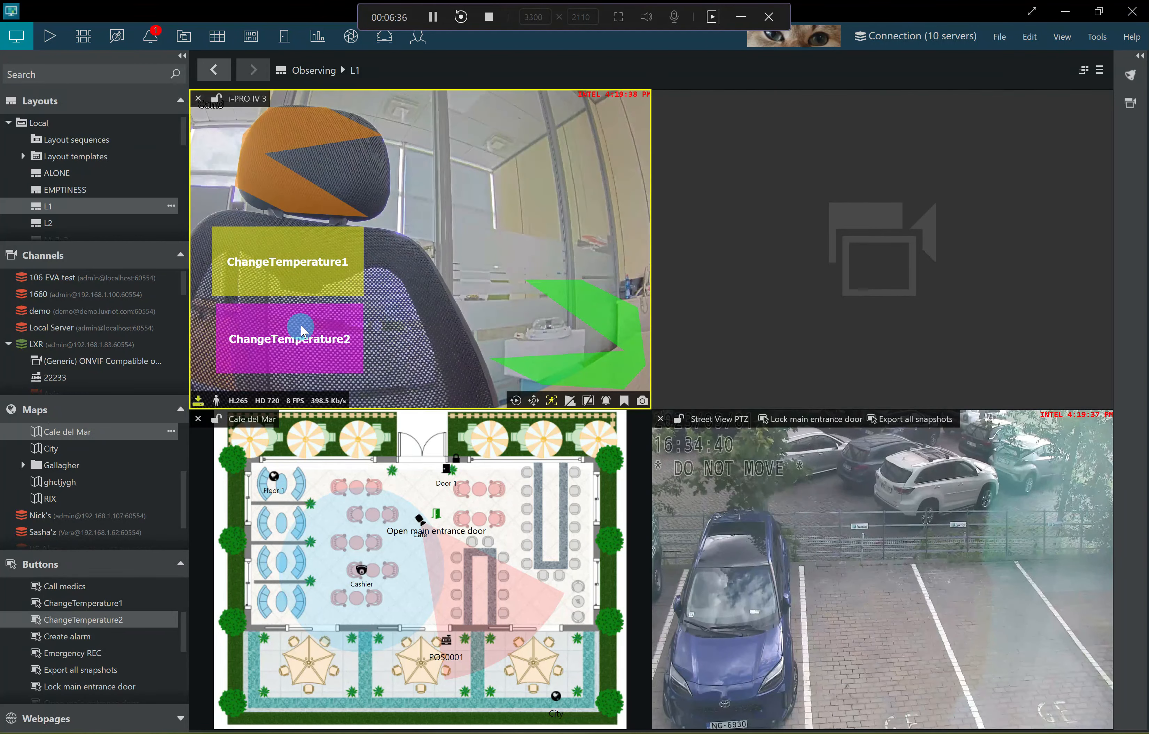
pyautogui.doubleClick(300, 326)
pyautogui.doubleClick(625, 410)
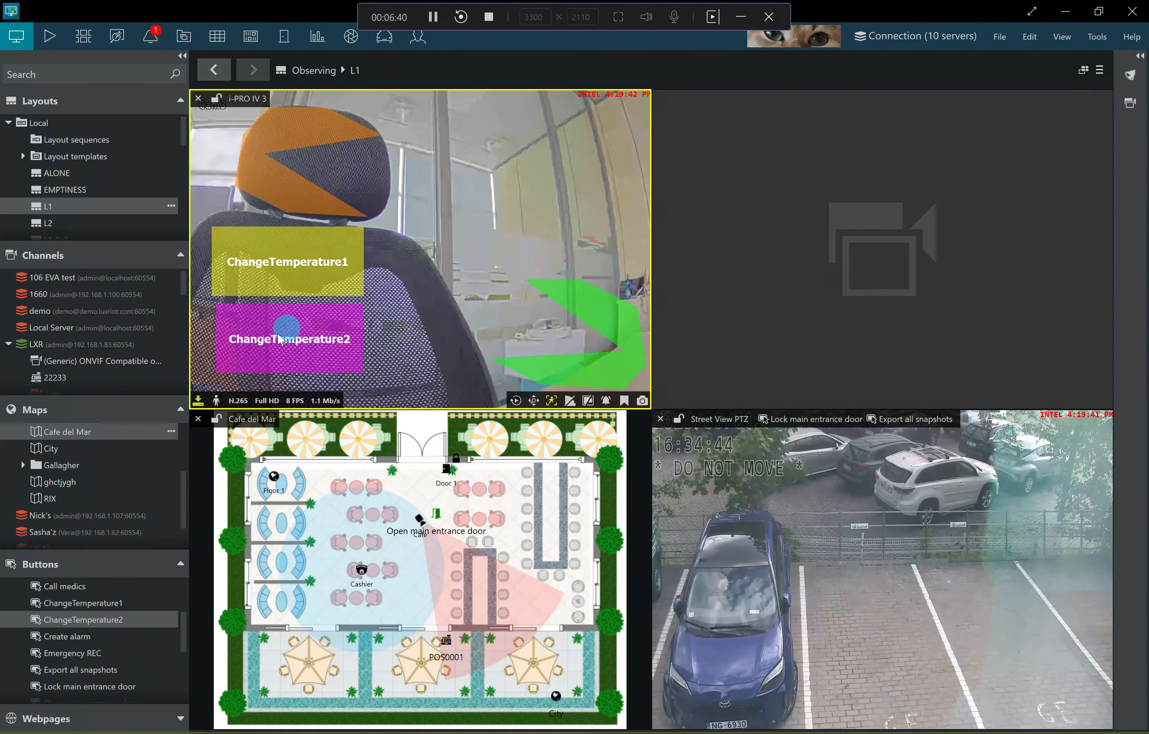
pyautogui.click(305, 278)
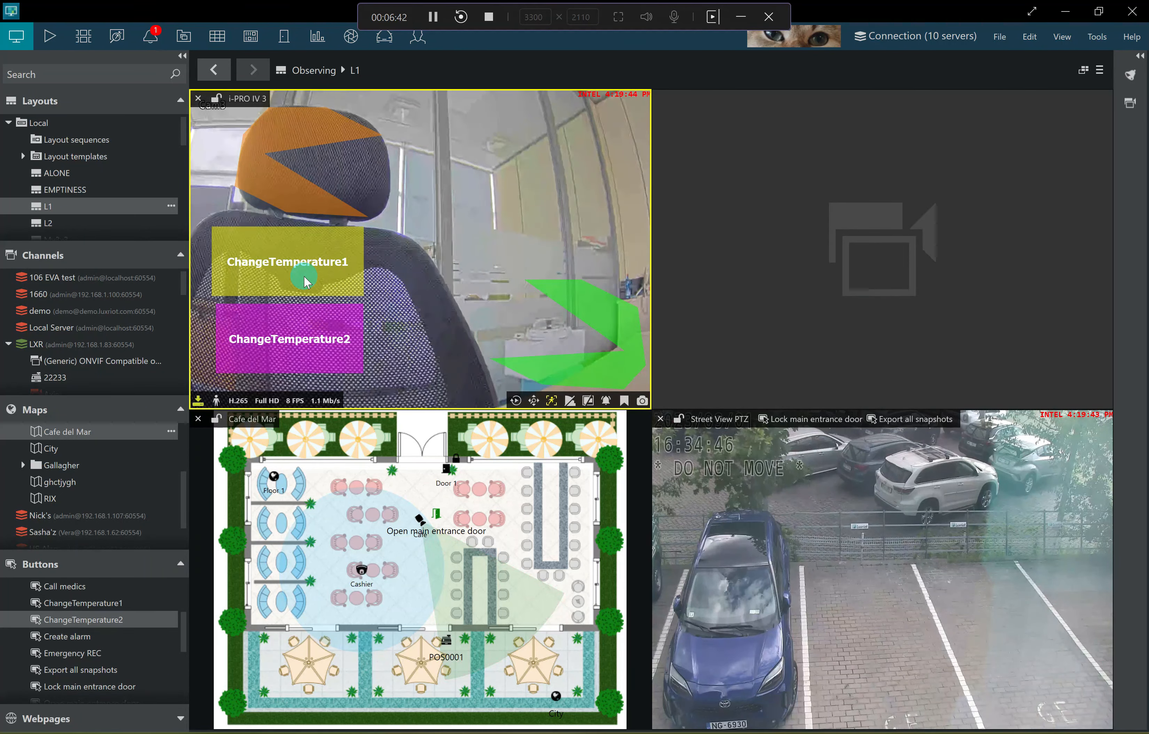
# - Examine the alerts list for the recent ChangeTemperature1 and ChangeTemperature2 user button activations
pyautogui.click(151, 39)
pyautogui.click(257, 125)
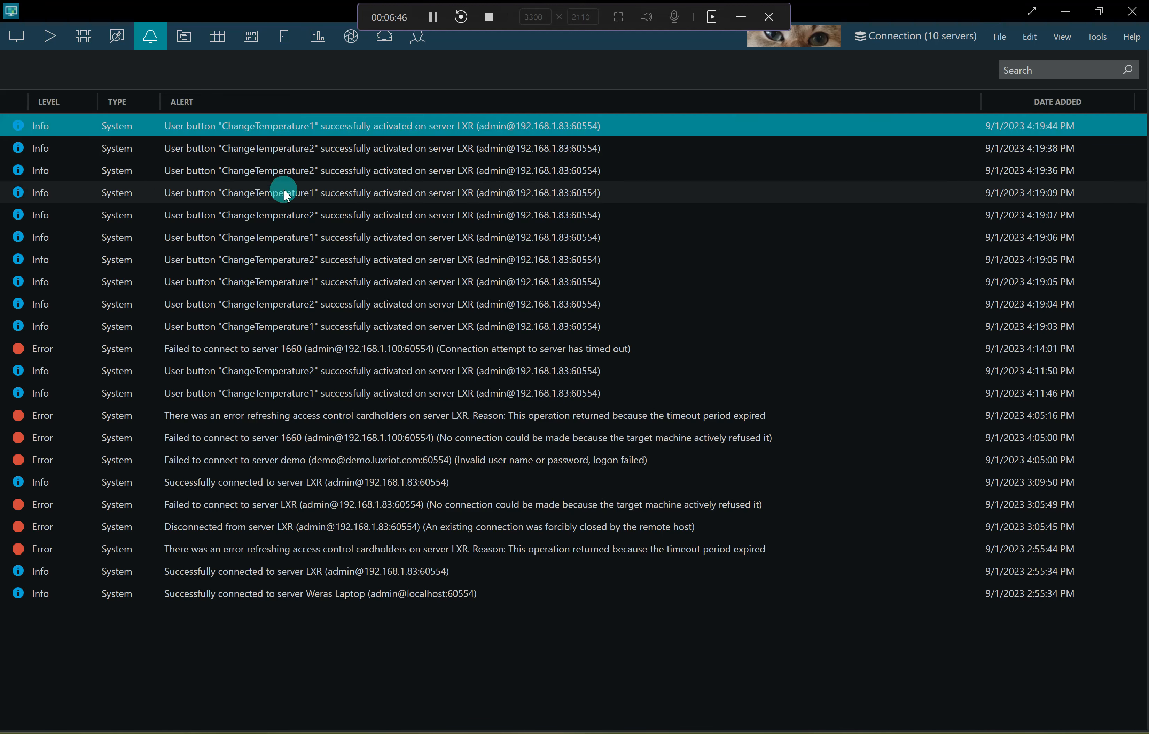
pyautogui.click(292, 186)
pyautogui.click(303, 169)
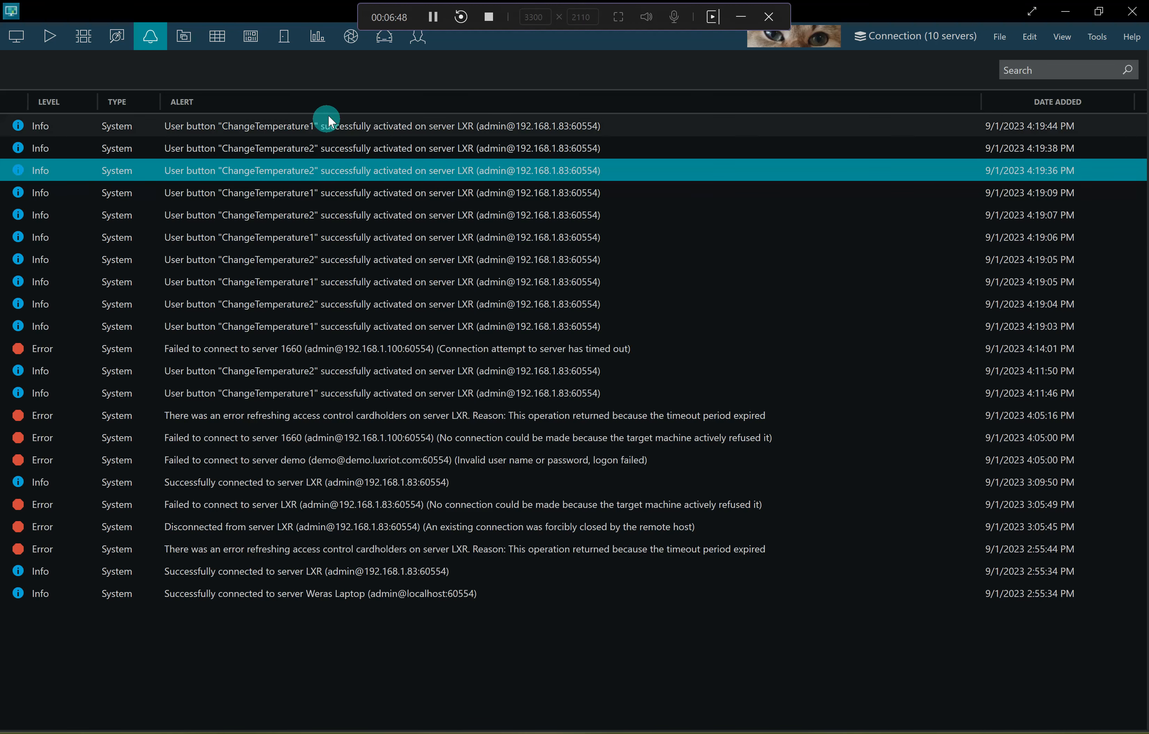
pyautogui.click(328, 127)
pyautogui.click(320, 148)
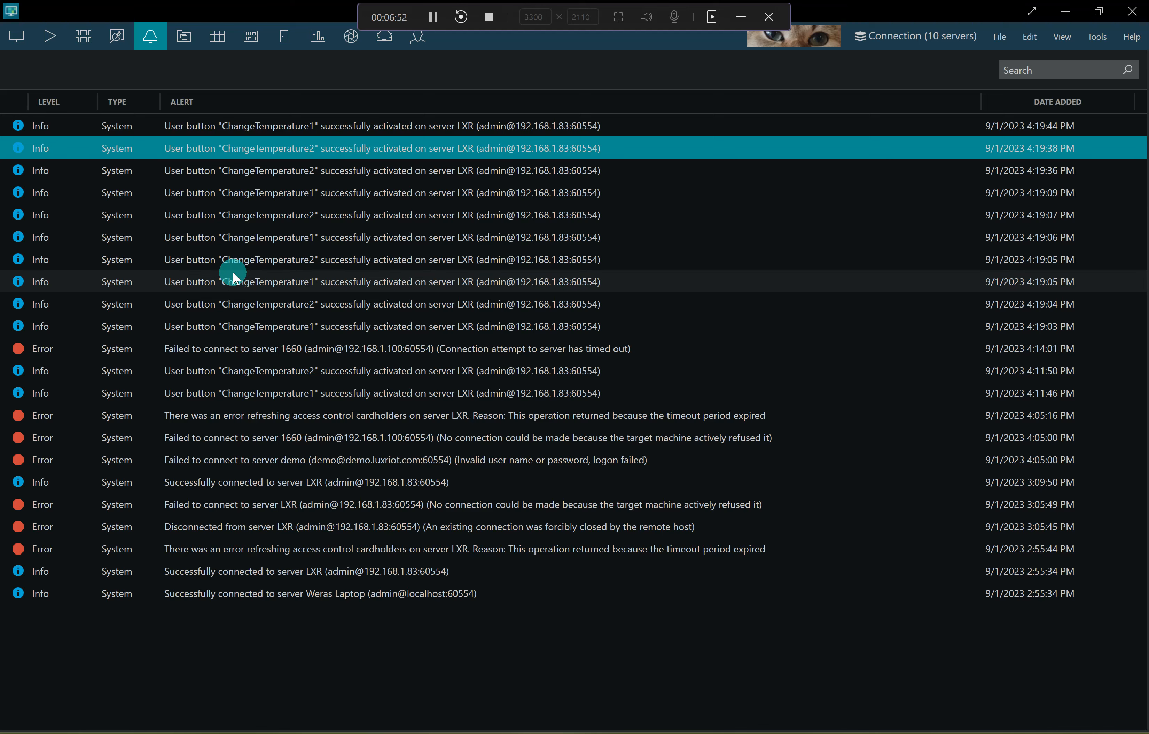
# - In the live view, open the orange shortcut on the i-PRO IV 3 video, reload layout L1, and open the green shortcut
pyautogui.click(22, 46)
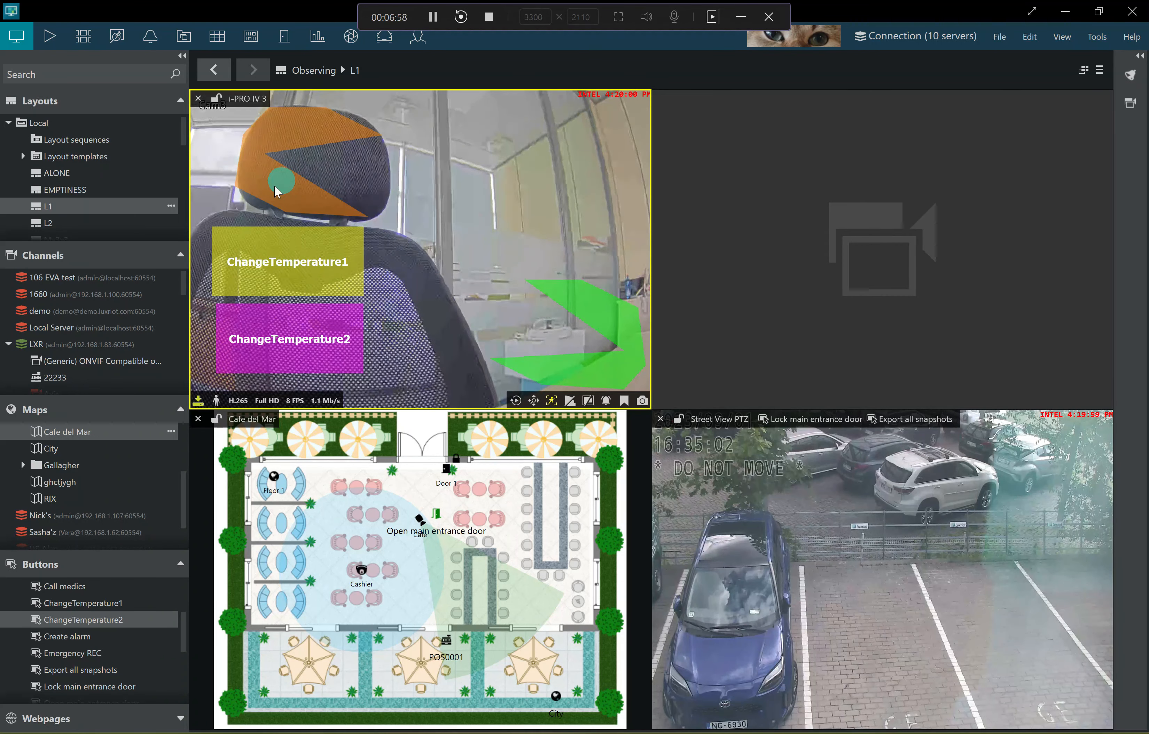
pyautogui.click(285, 193)
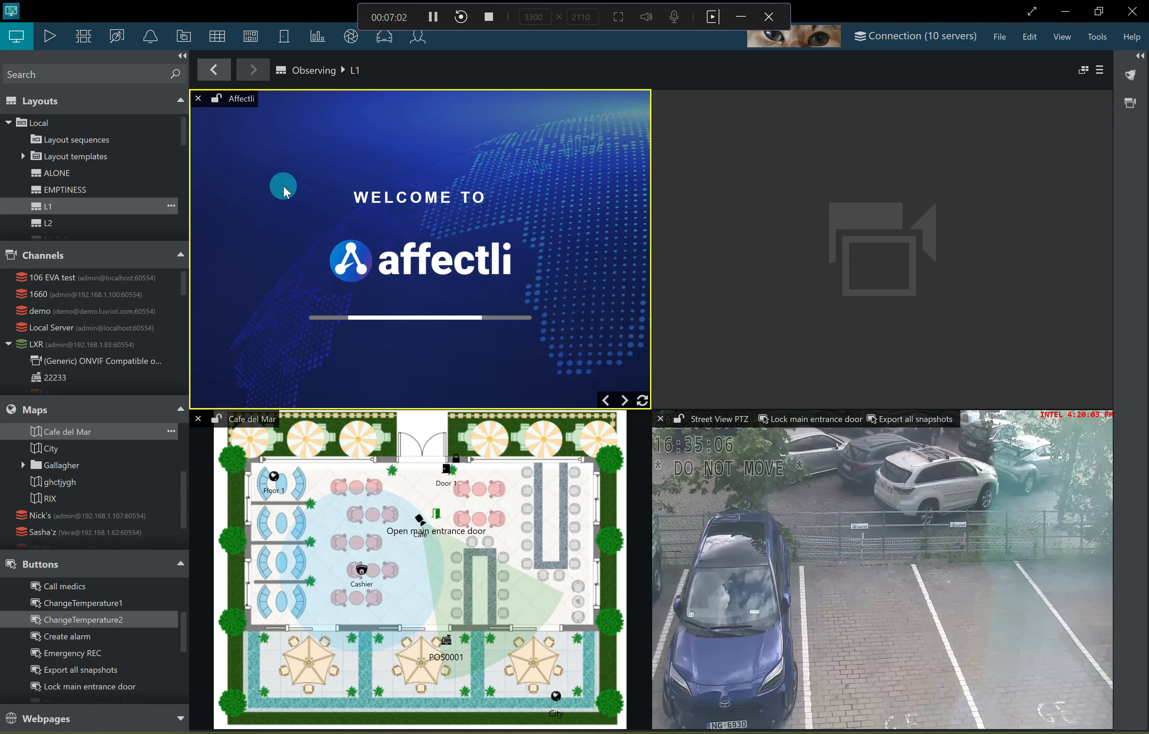
pyautogui.doubleClick(61, 213)
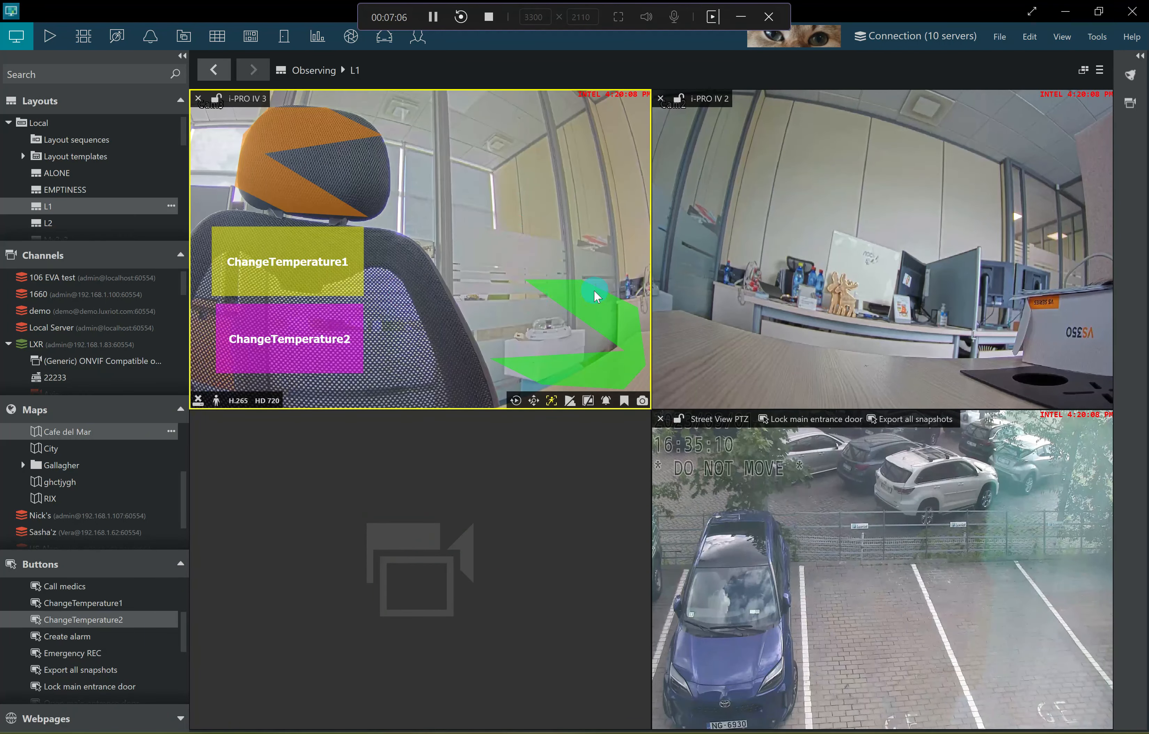
pyautogui.click(597, 296)
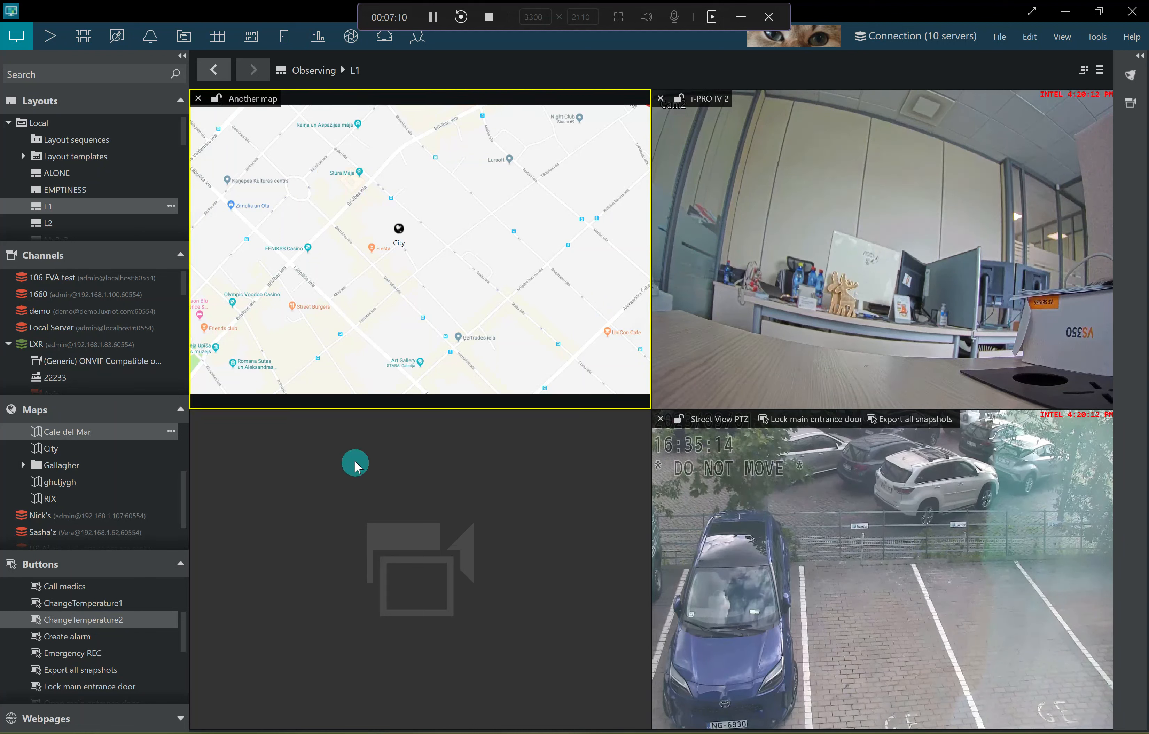
pyautogui.click(487, 17)
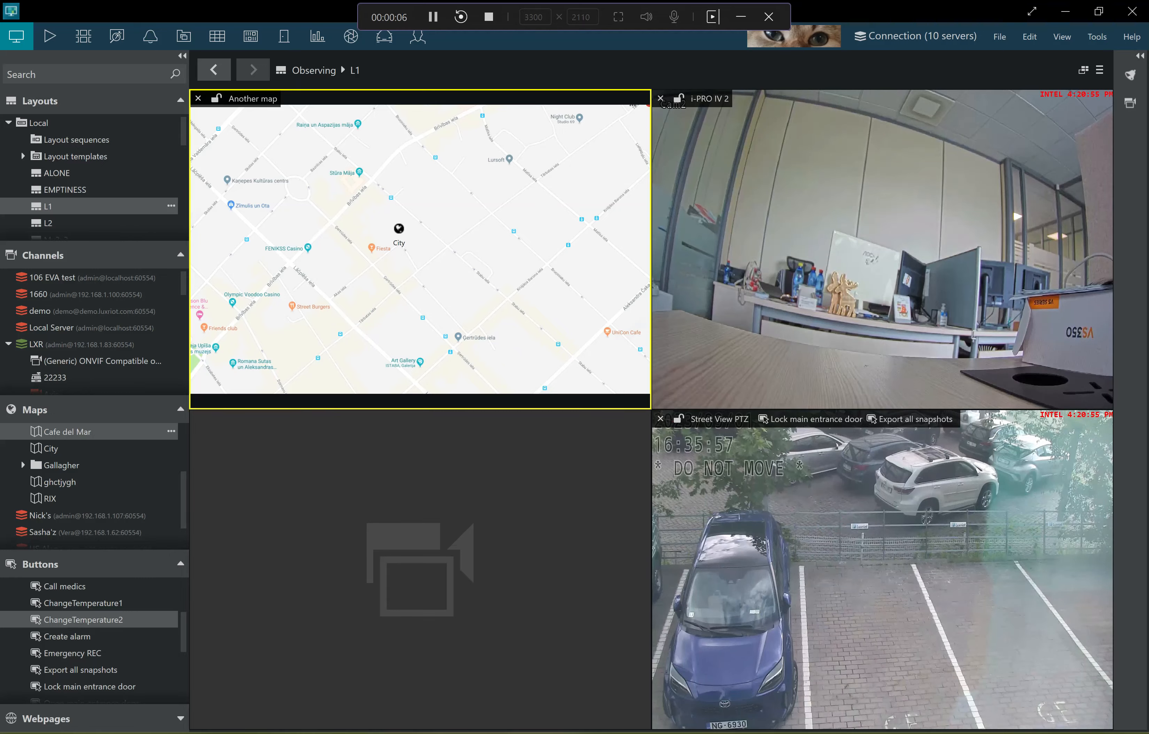
# - Switch to the EVO Management Console and show the complete Users list with the search filter cleared
pyautogui.click(743, 733)
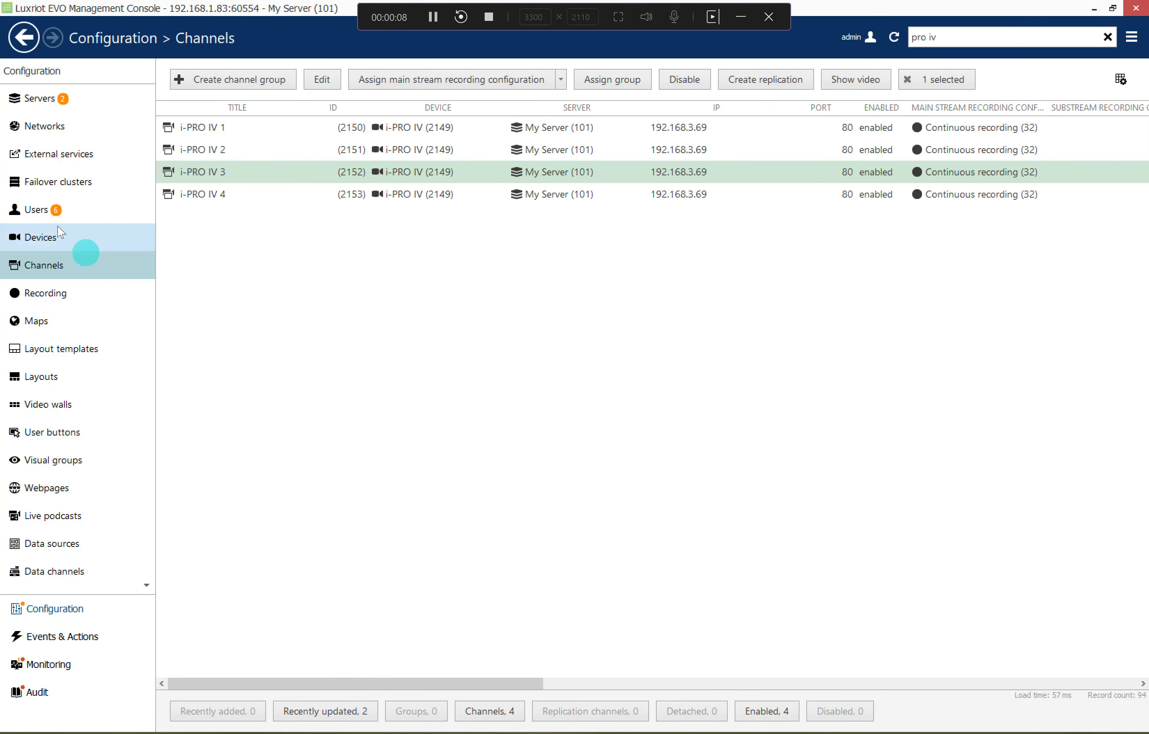
pyautogui.click(57, 212)
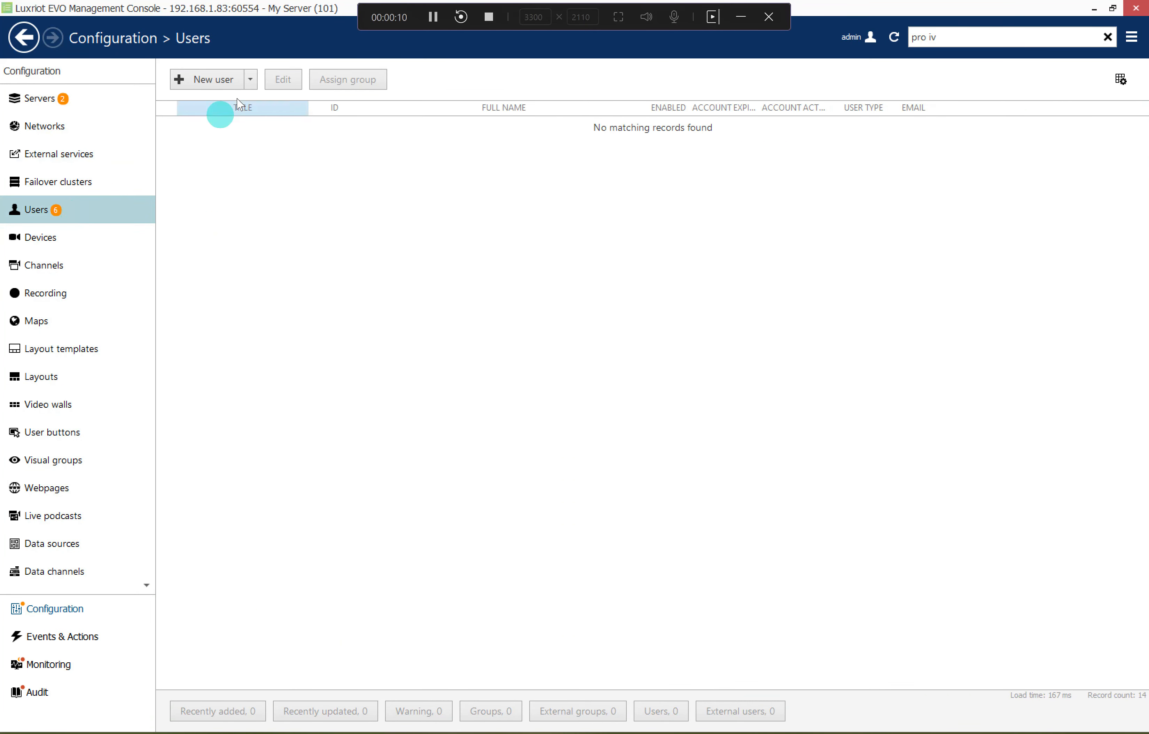
pyautogui.moveTo(948, 42); pyautogui.dragTo(884, 37)
pyautogui.press('BackSpace')
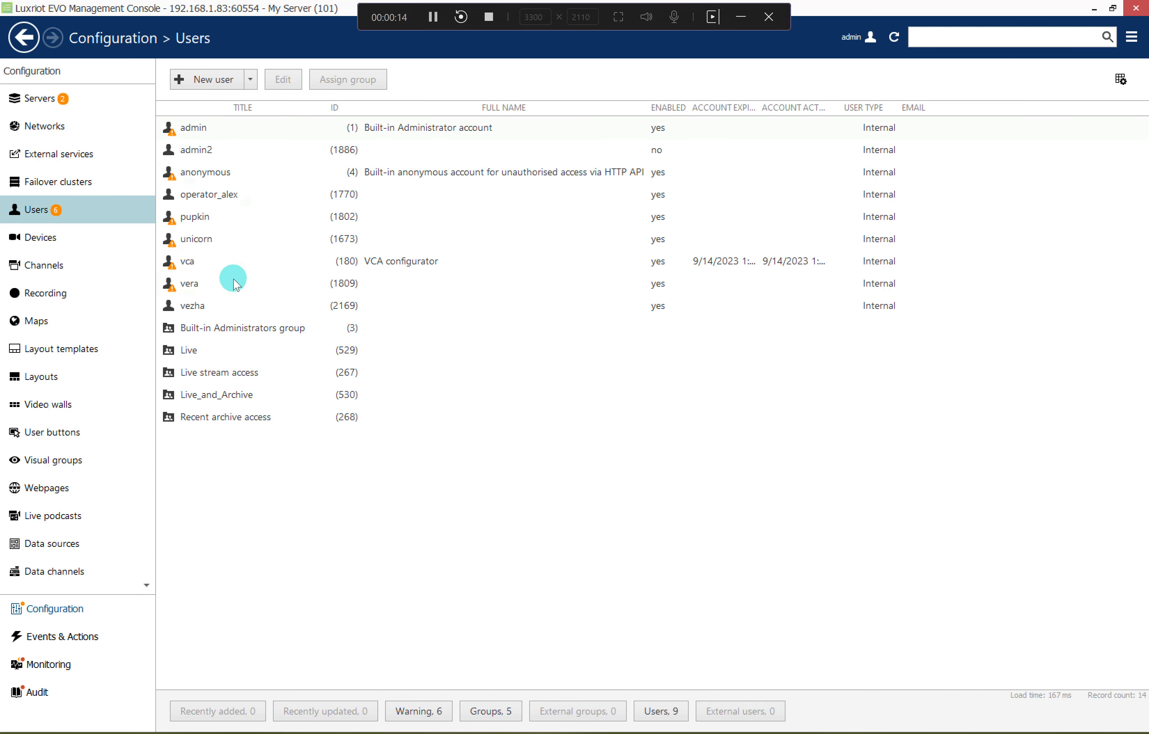
# - Open the user account listed directly below vca and enable its account expiration time
pyautogui.click(238, 285)
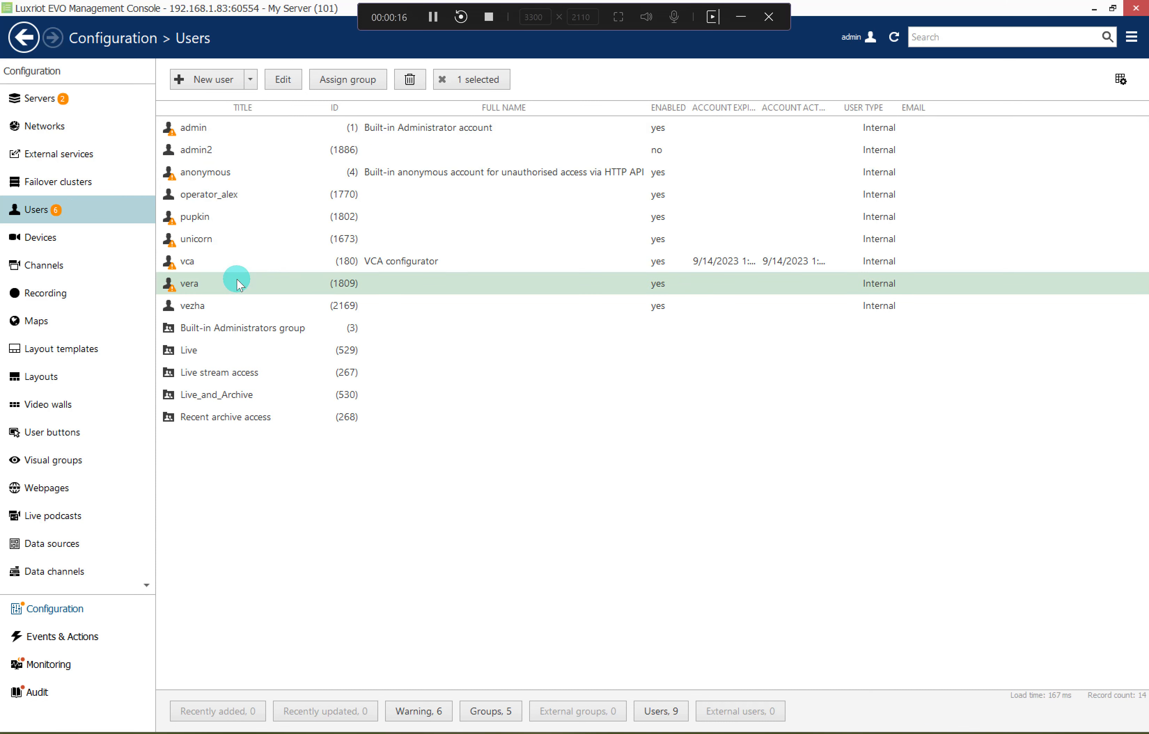
pyautogui.doubleClick(238, 285)
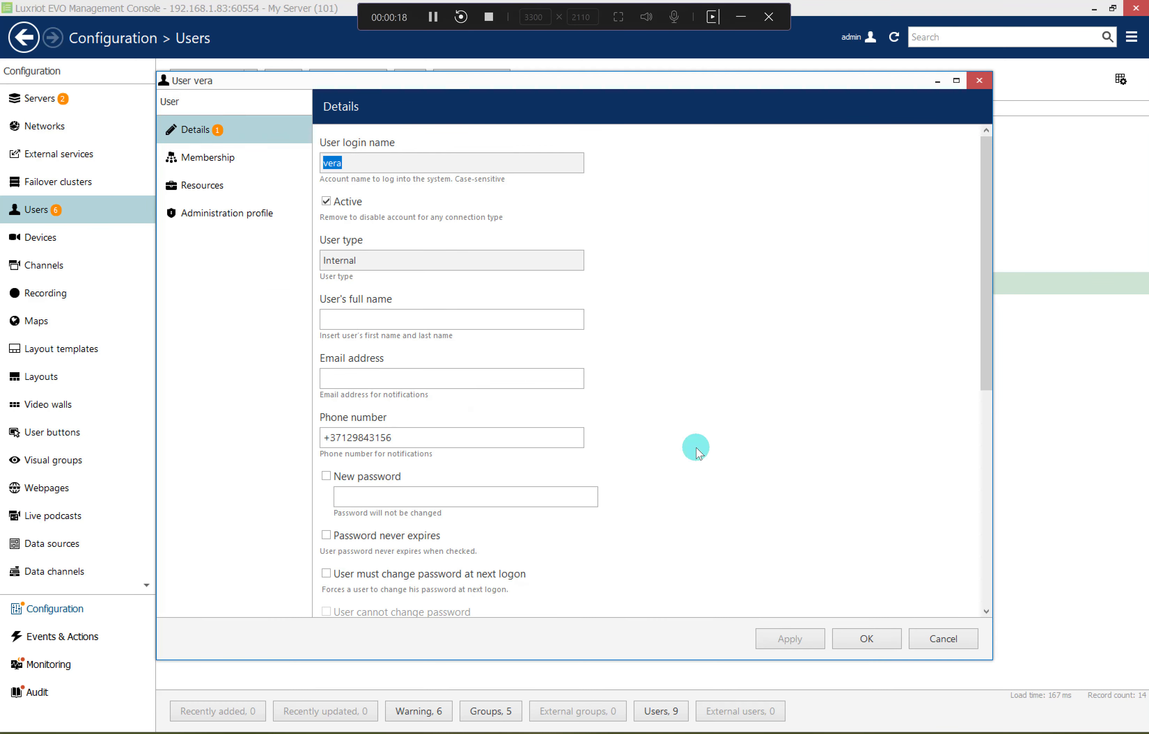
pyautogui.scroll(-5, 691, 451)
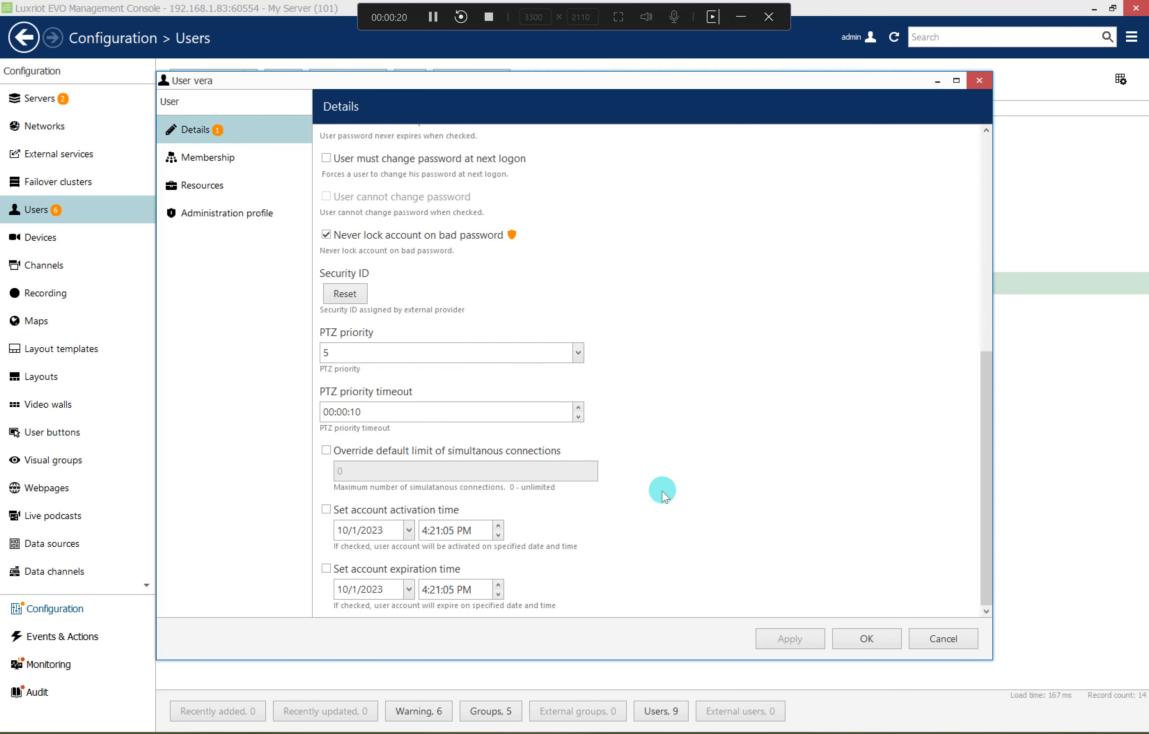
pyautogui.click(418, 571)
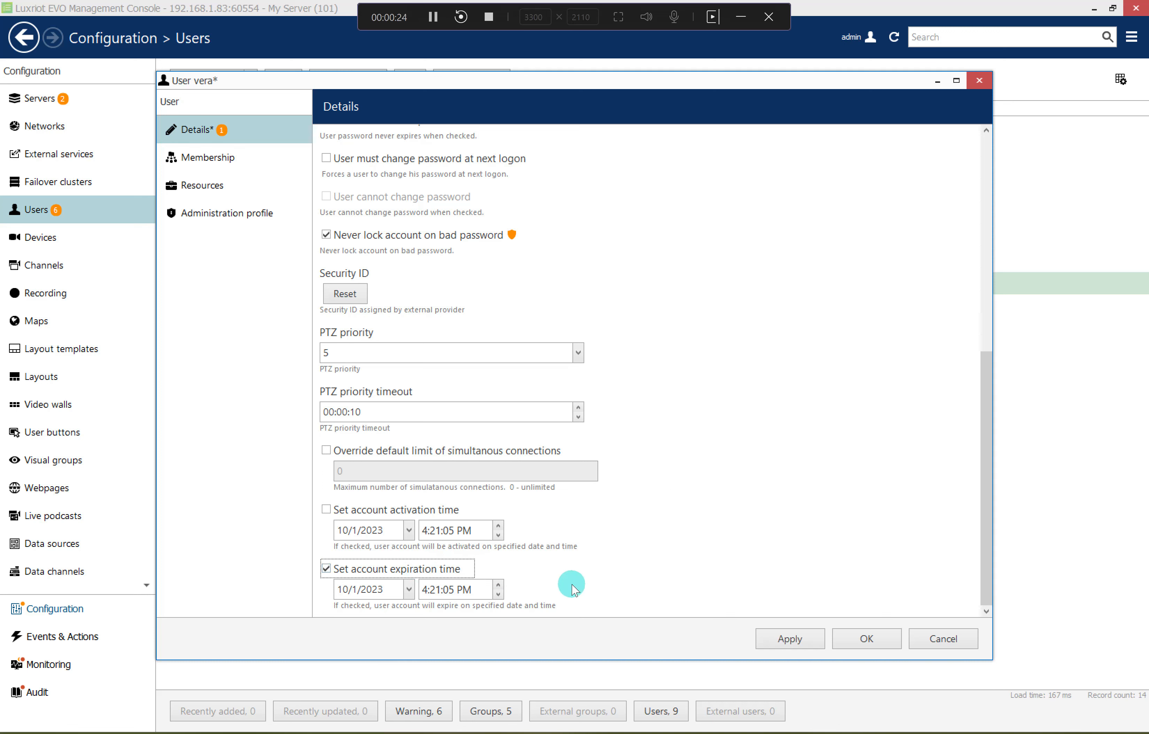
# - Disable the user's account expiration time again, and switch the account activation time on and back off
pyautogui.click(377, 571)
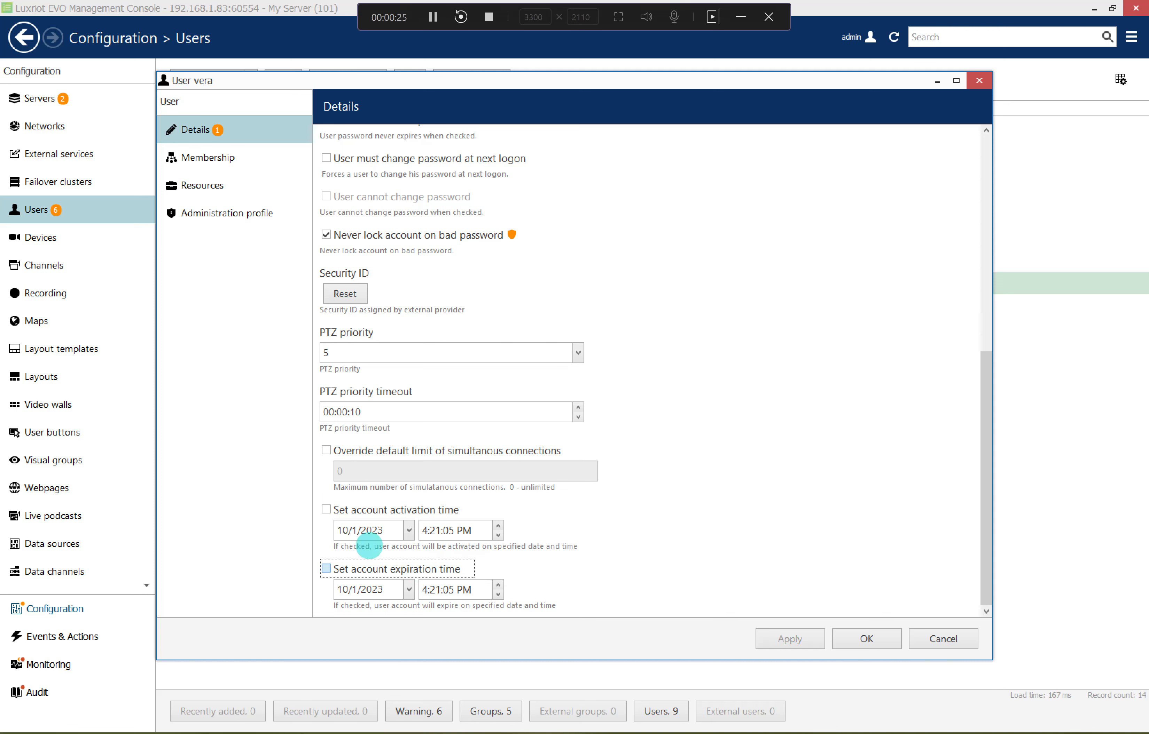
pyautogui.click(386, 517)
pyautogui.click(386, 517)
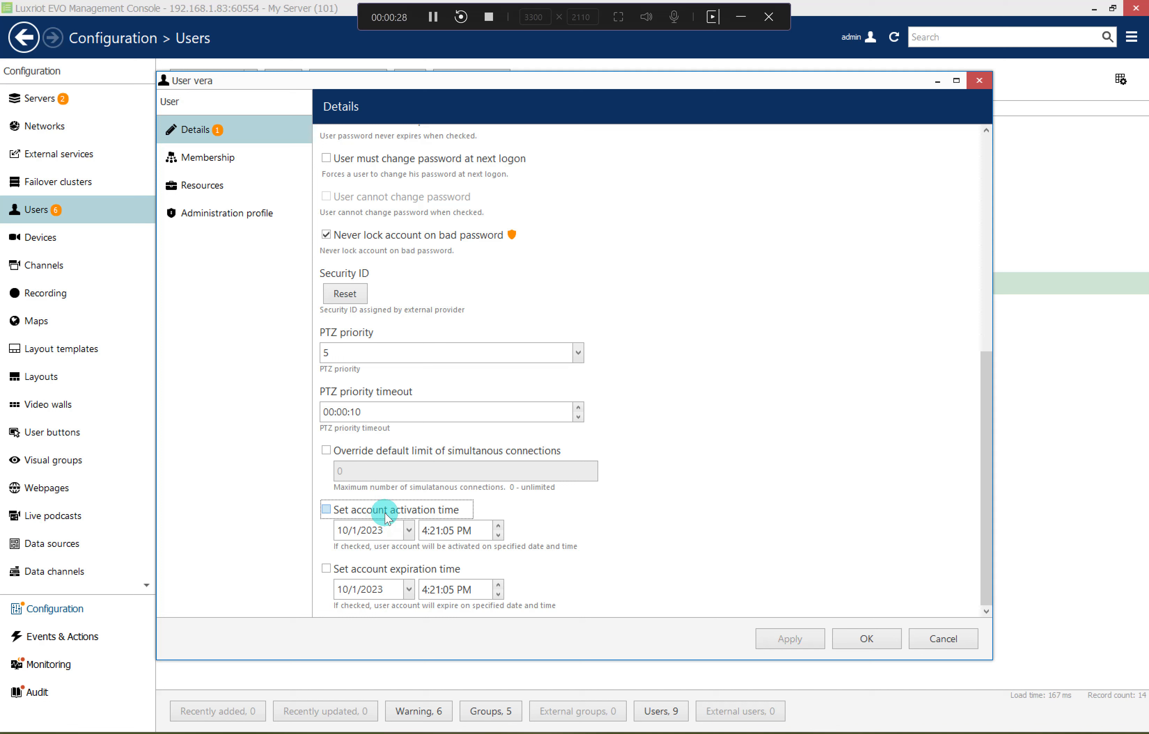
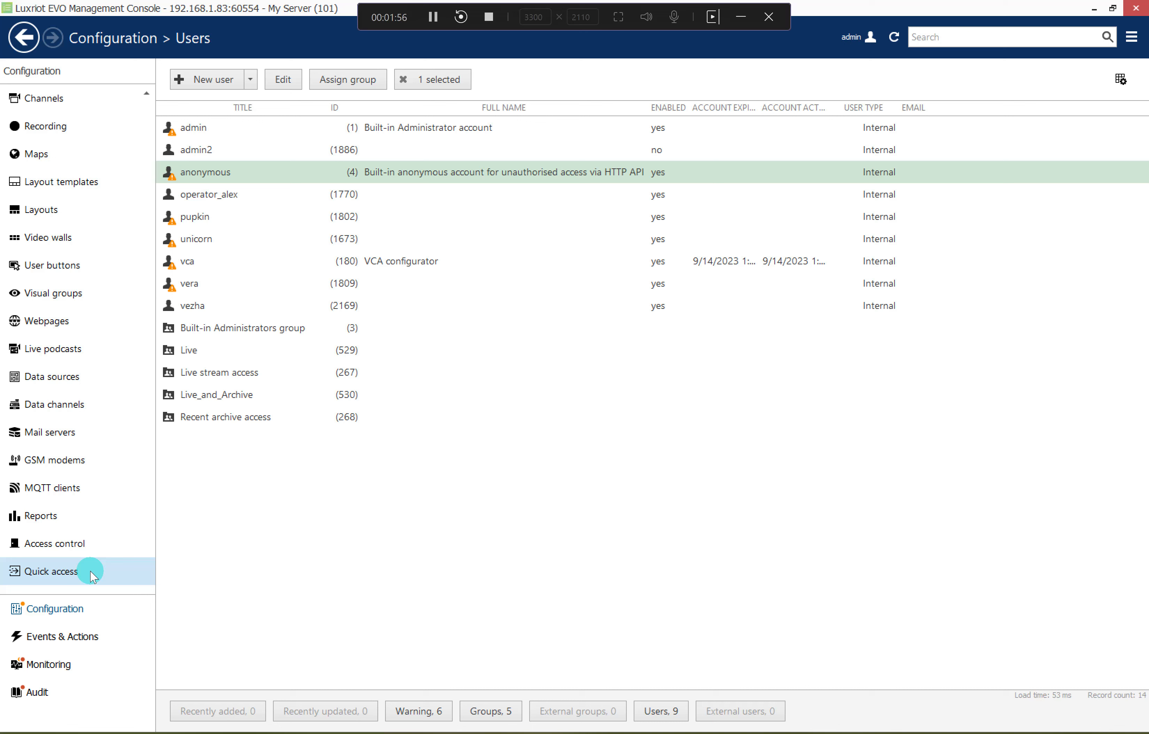
# - In the Quick access configuration, start a new quick access item with the quick access ID 100
pyautogui.click(90, 574)
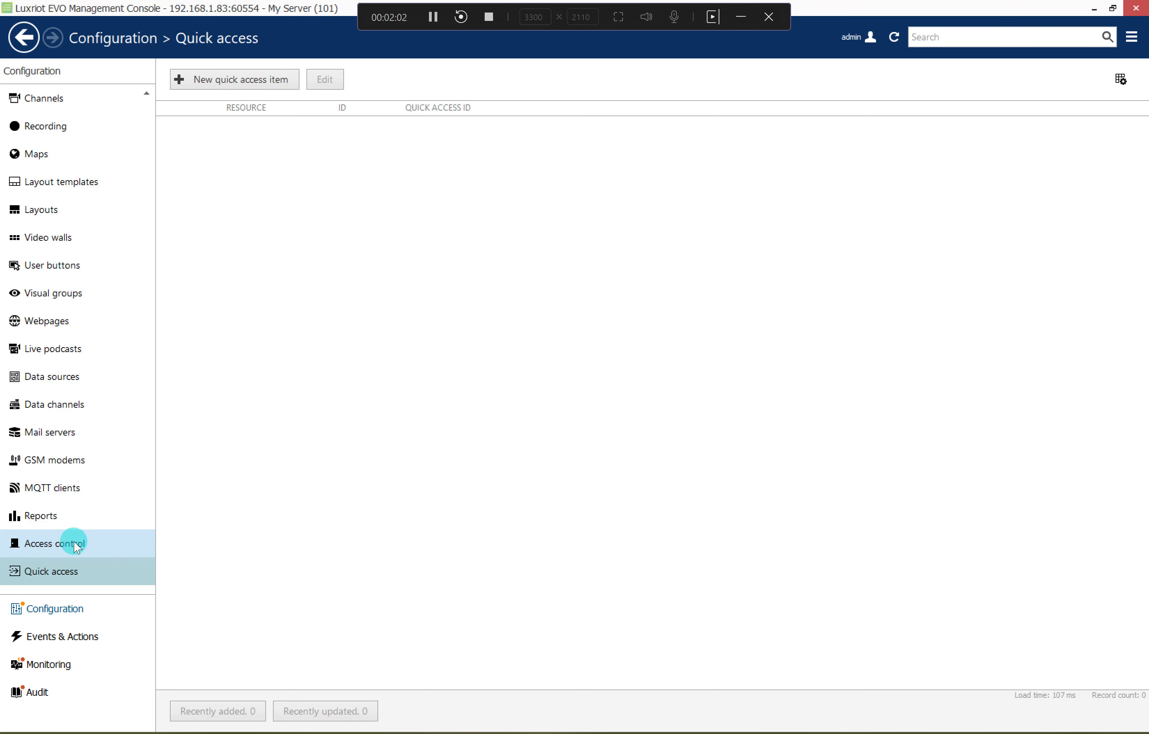
pyautogui.click(272, 85)
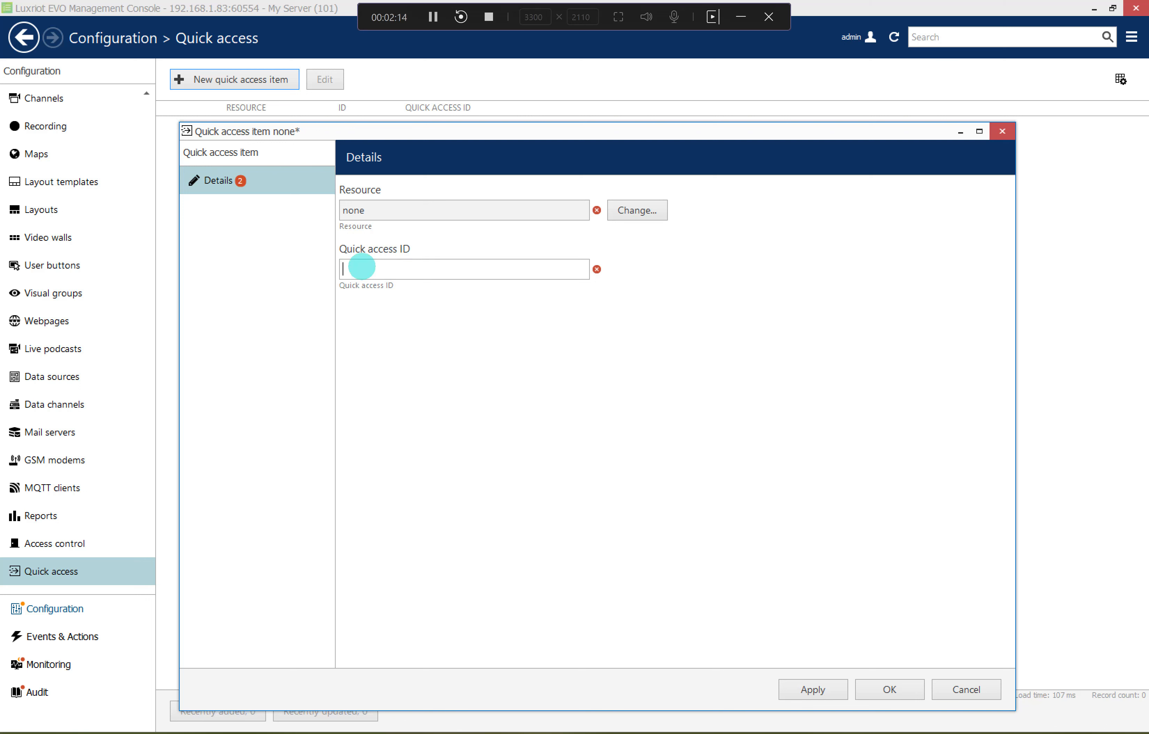
pyautogui.write('100')
pyautogui.press('BackSpace')
pyautogui.press('BackSpace')
pyautogui.press('BackSpace')
pyautogui.write('100')
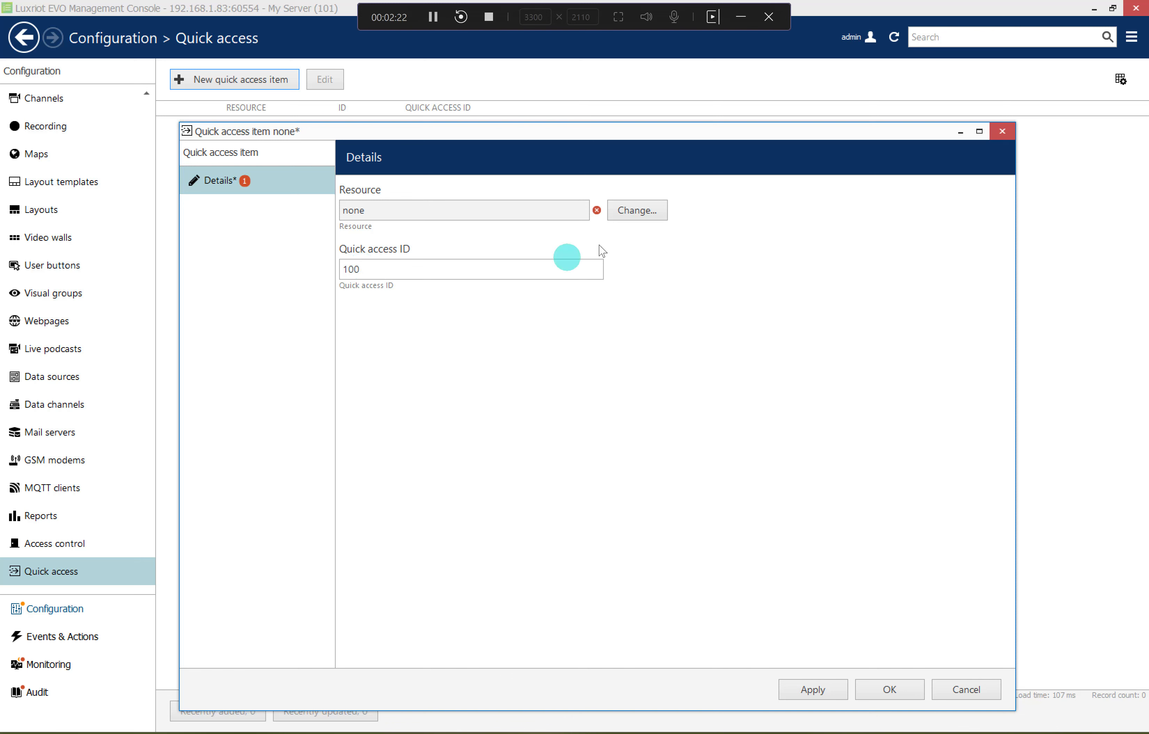
# - Assign the Street View PTZ channel as the item's resource, searching for ptz, and save the quick access item
pyautogui.click(629, 217)
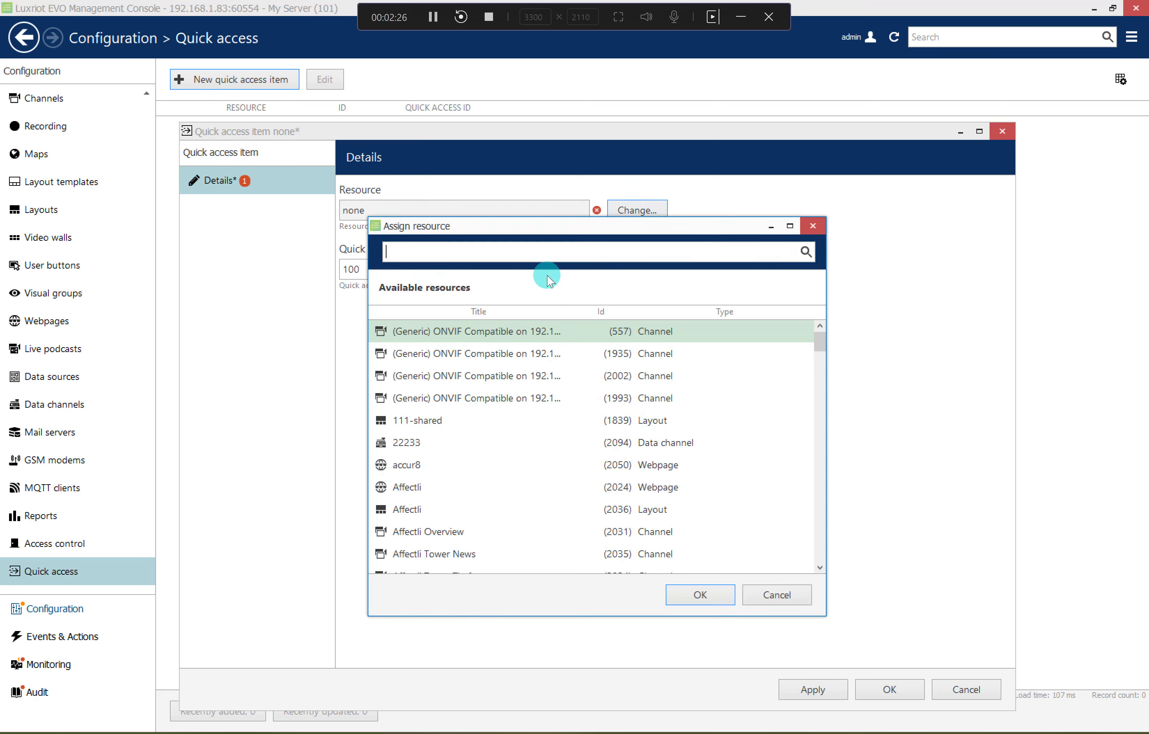
pyautogui.write('ptz')
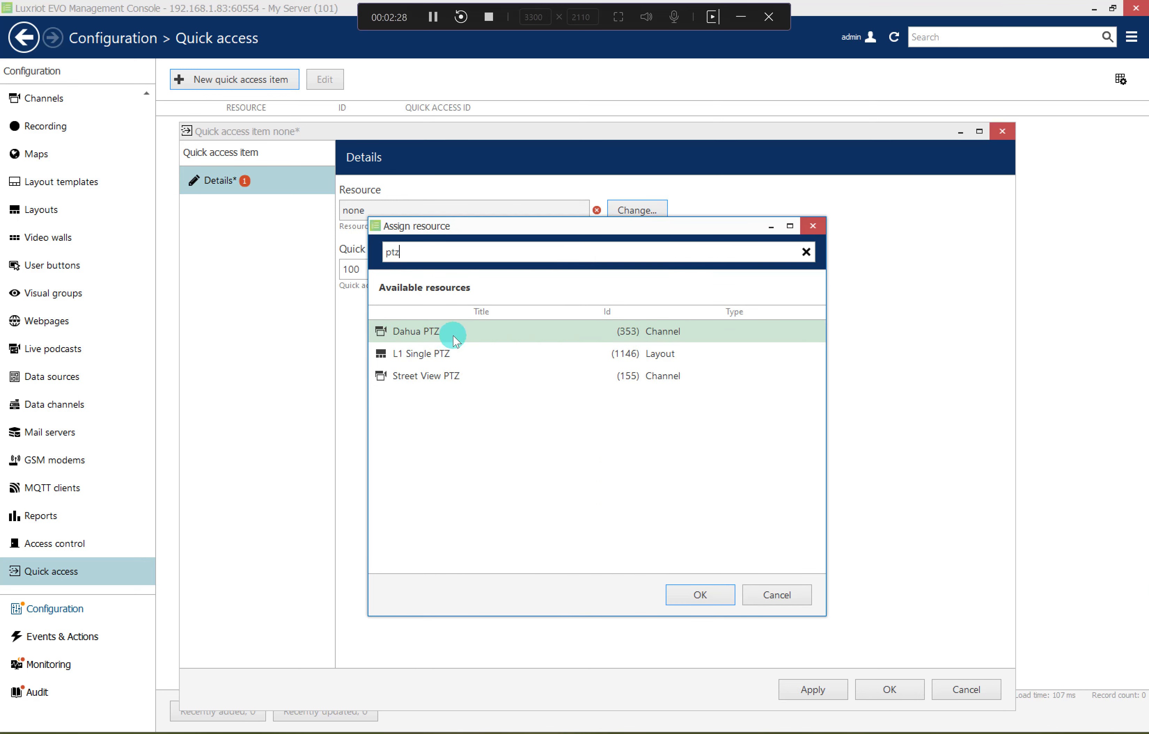
pyautogui.doubleClick(449, 376)
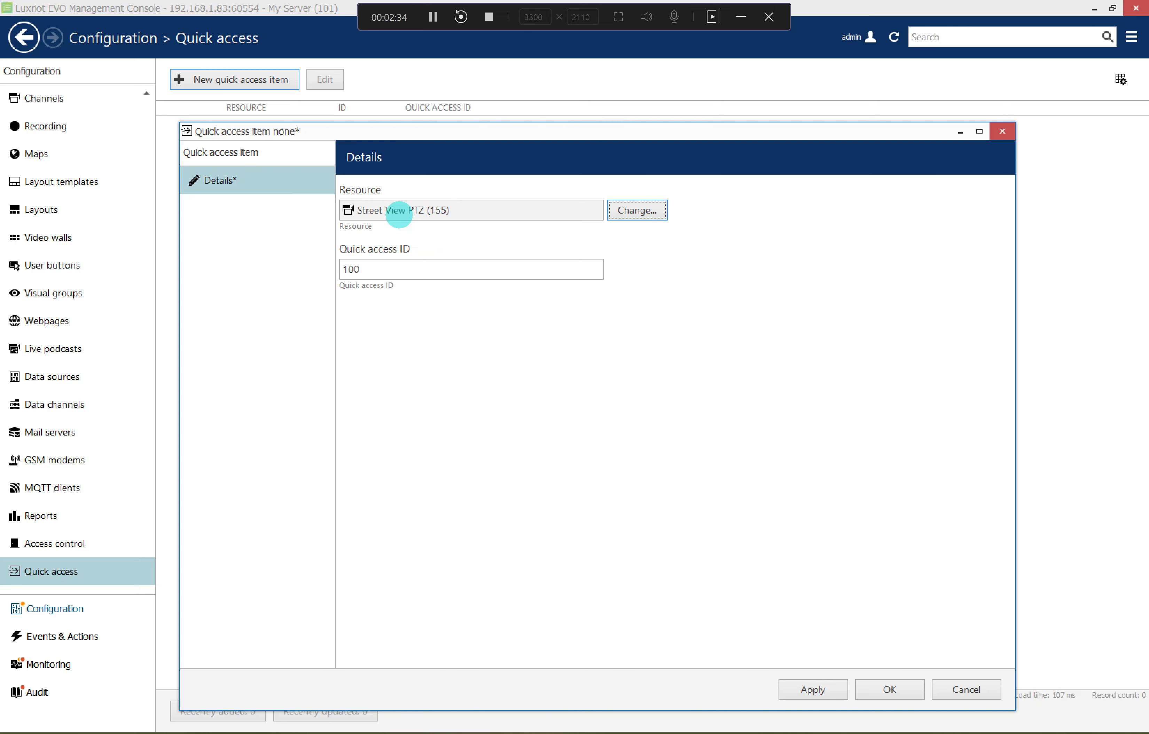
pyautogui.click(889, 690)
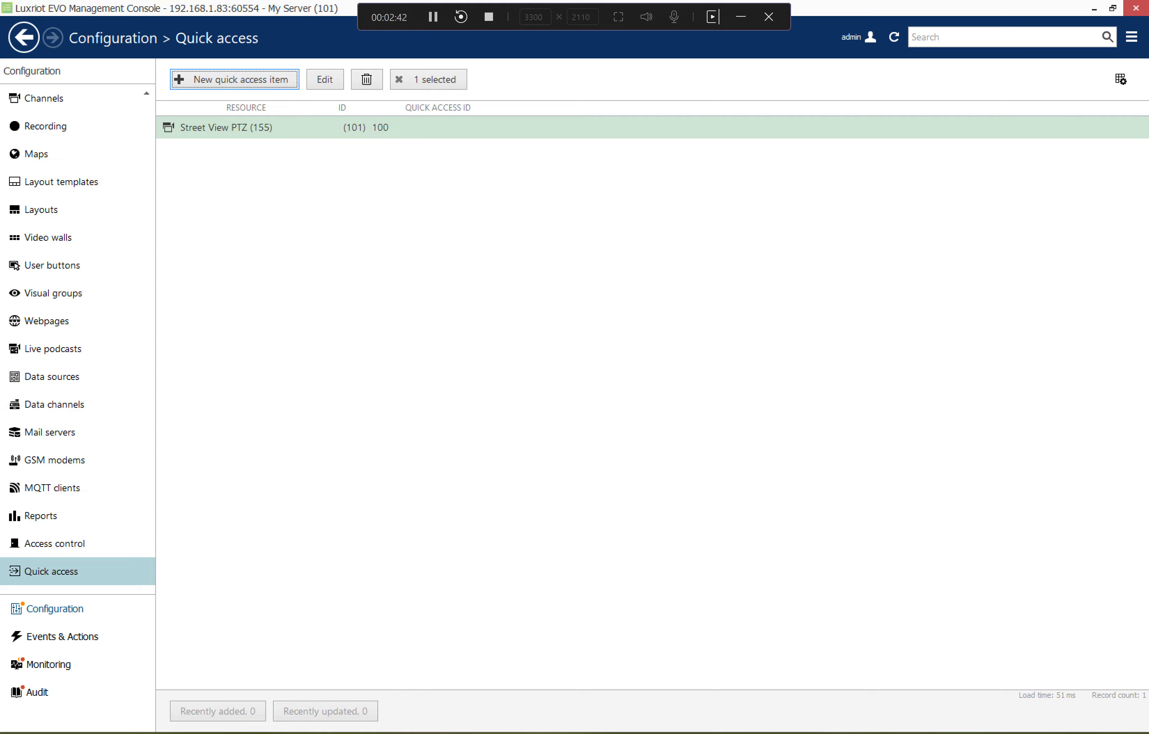
# - Switch to EVO Monitor and replace the map tile with Street View PTZ by looking up quick access ID 100 in the quick popup
pyautogui.hotkey('alt', 'Tab')
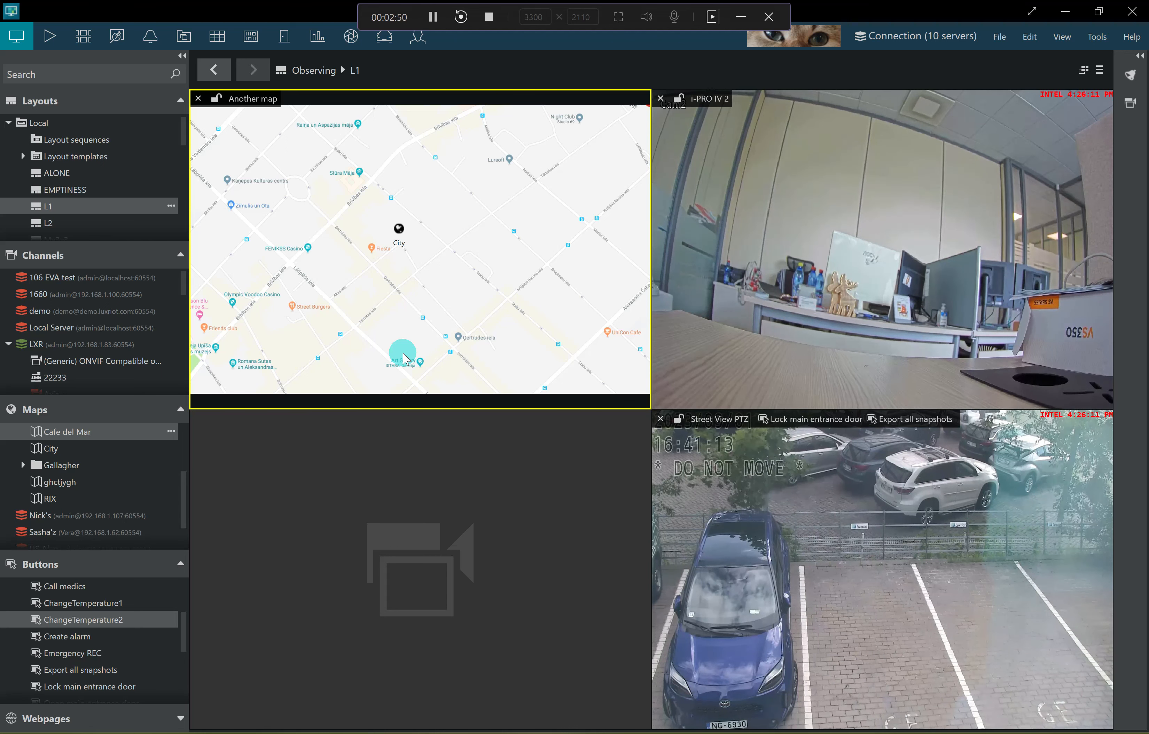
pyautogui.hotkey('ctrl', 'q')
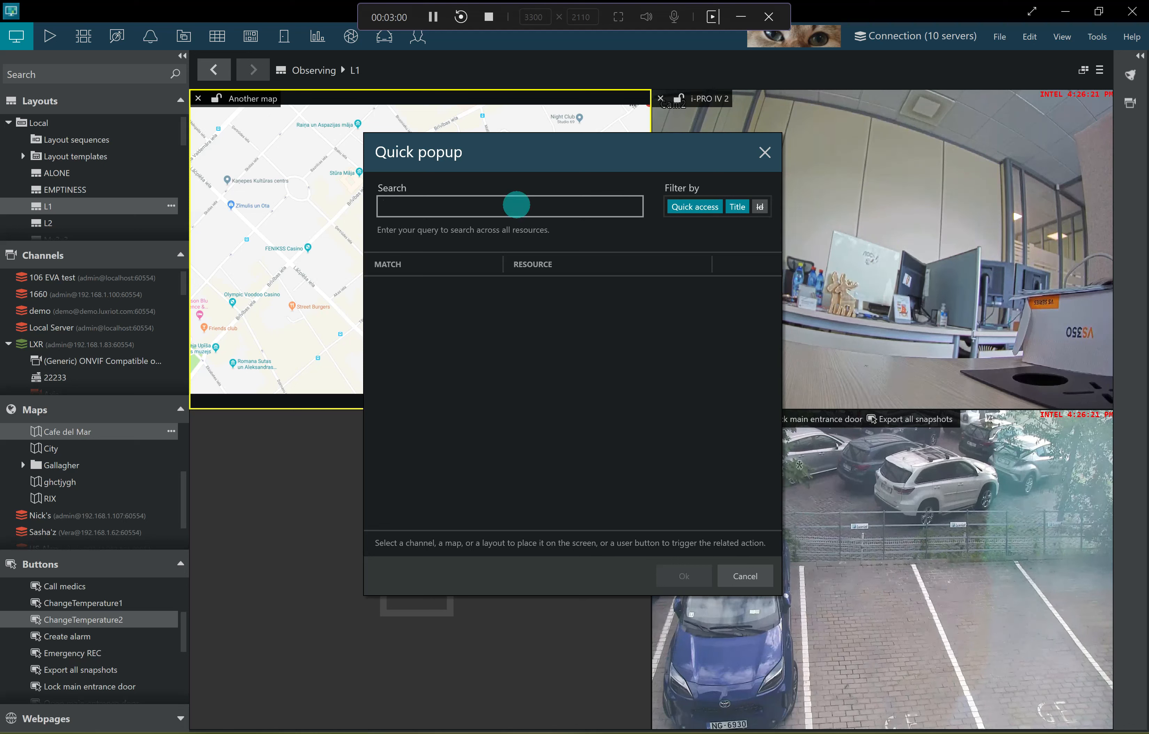
pyautogui.write('100')
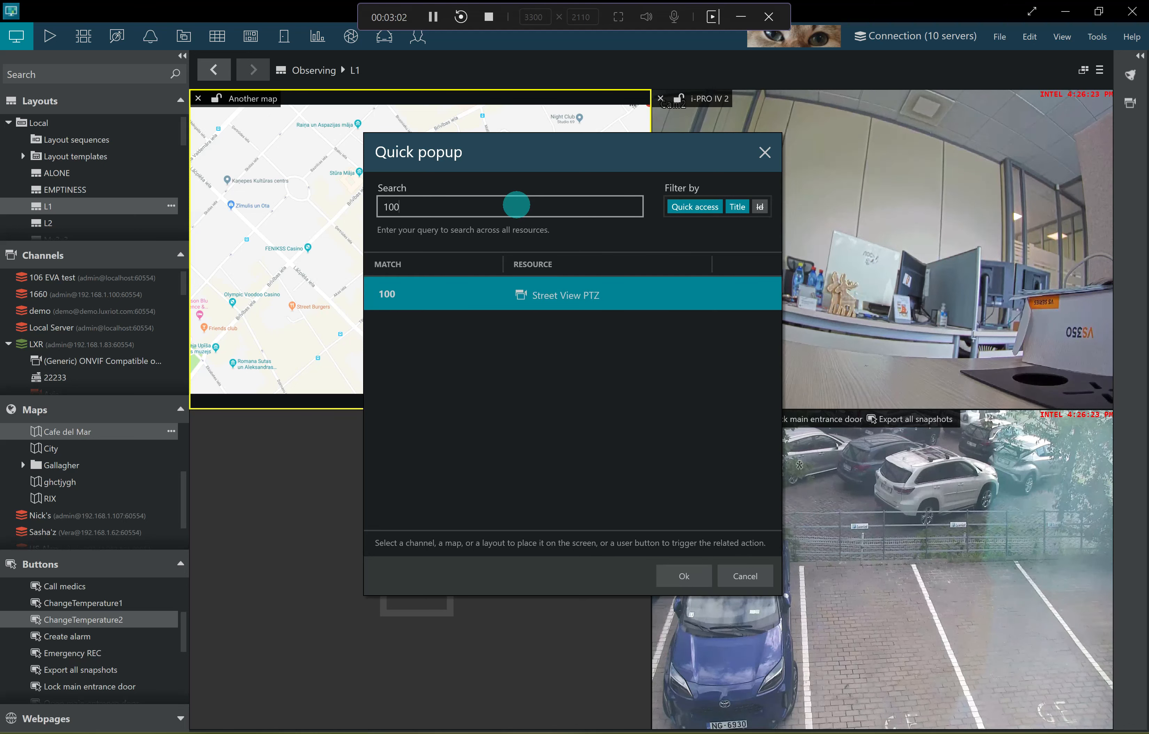
pyautogui.doubleClick(507, 294)
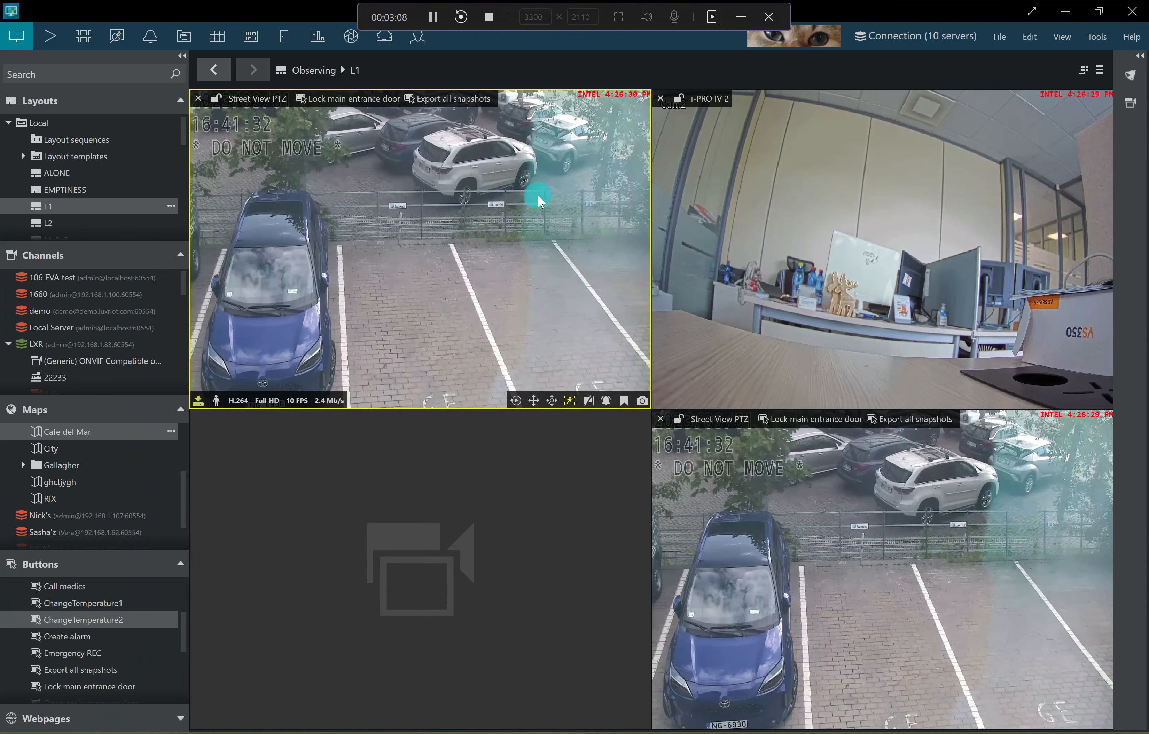
# - Reopen the quick popup, include the Id filter and search the resources for ptz
pyautogui.hotkey('ctrl', 'q')
pyautogui.moveTo(538, 141); pyautogui.dragTo(535, 169)
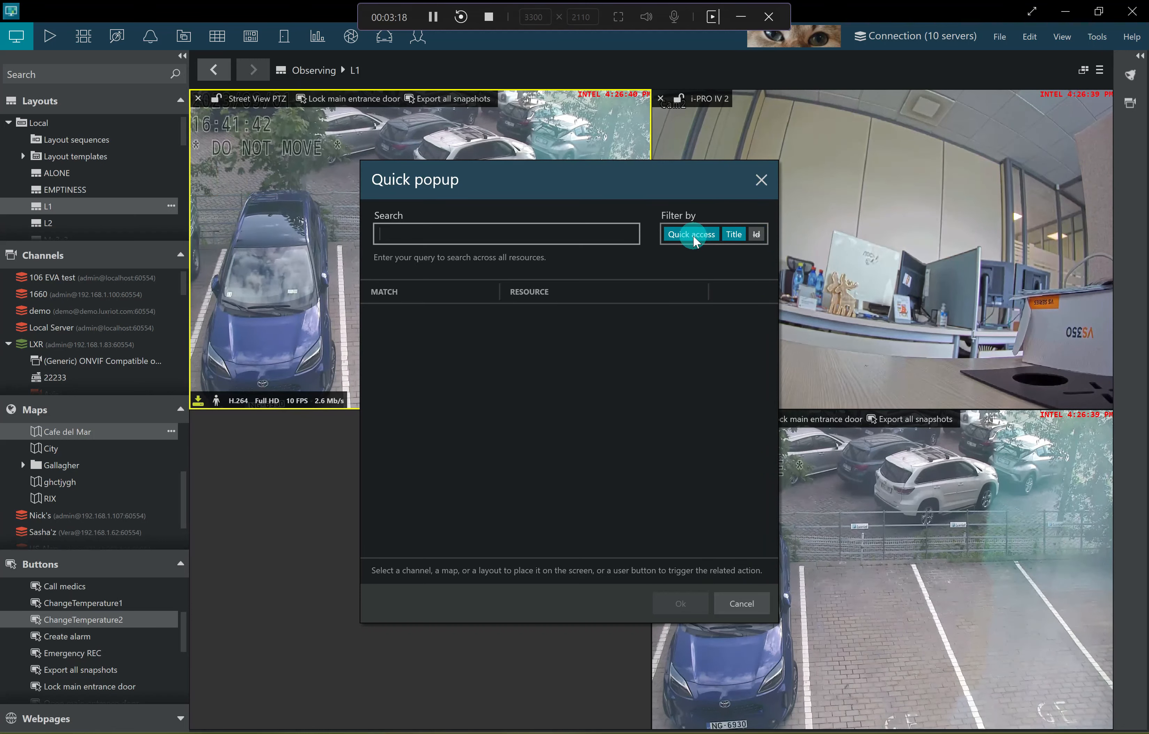
pyautogui.hotkey('alt', 'Tab')
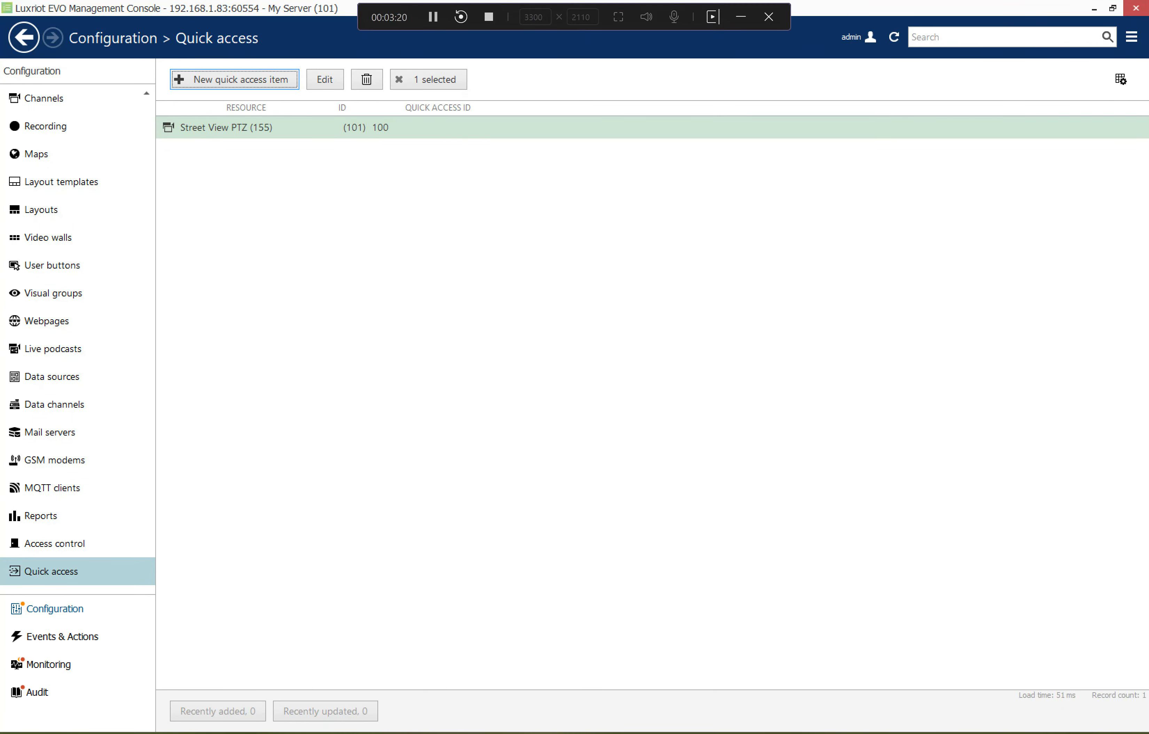
pyautogui.hotkey('alt', 'Tab')
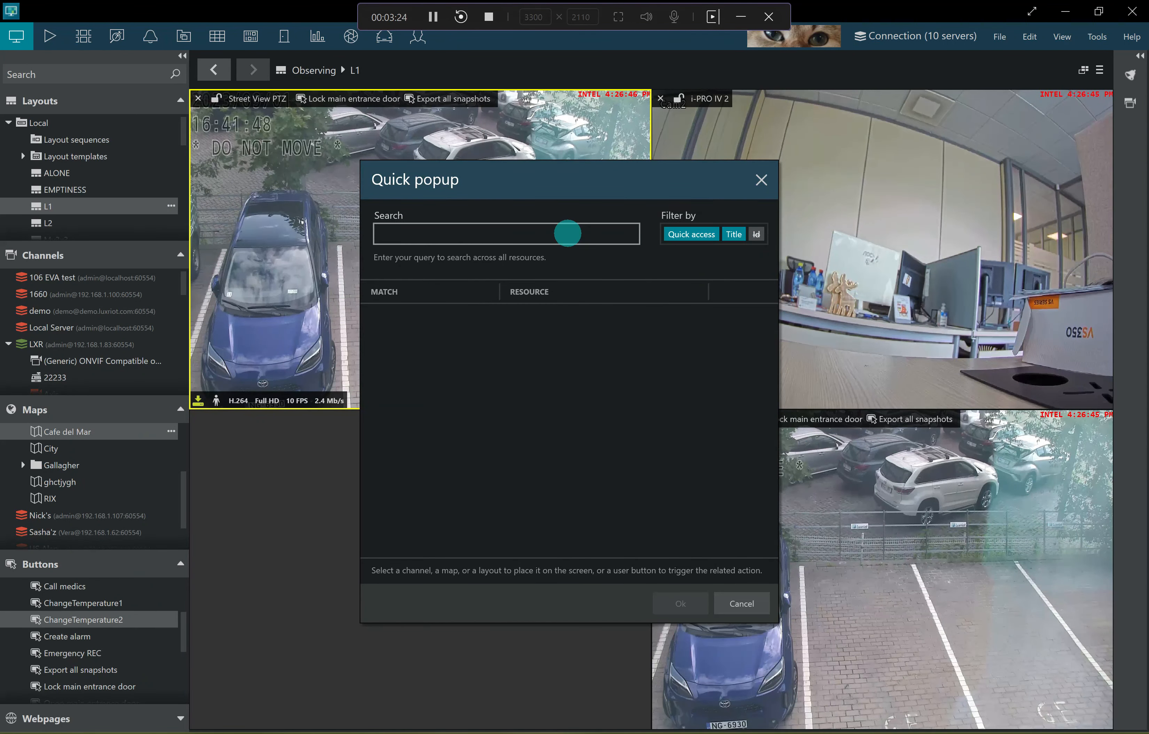
pyautogui.write('ptz')
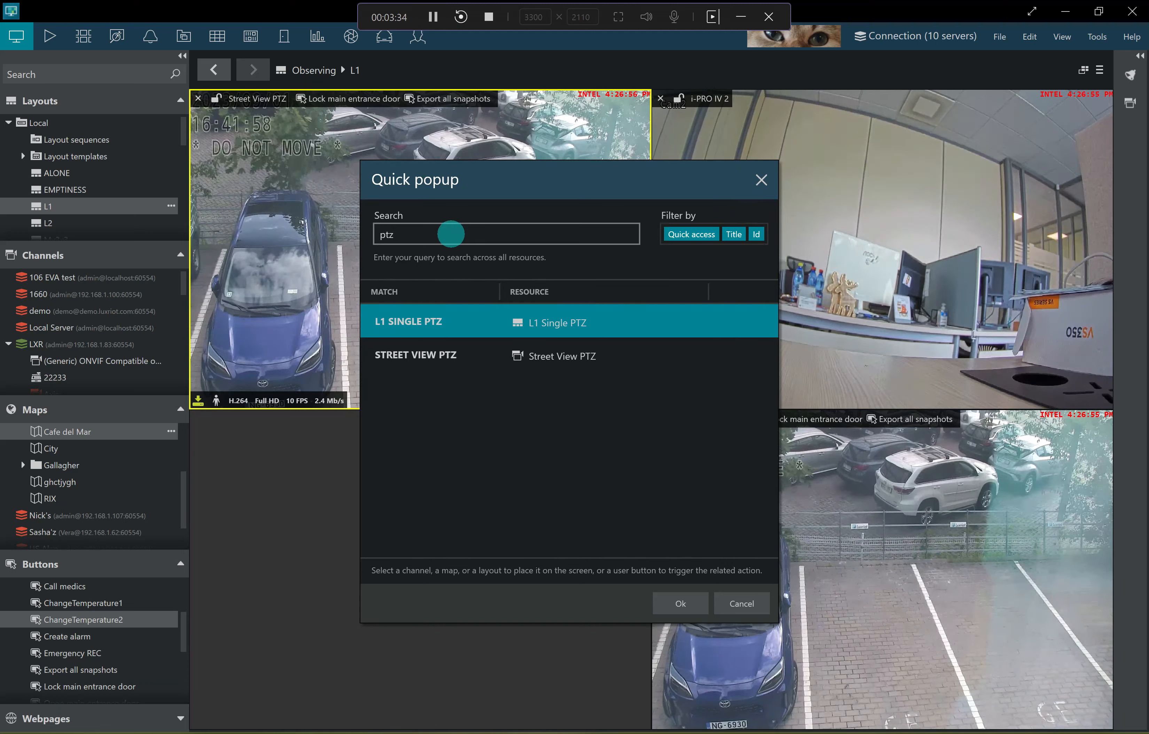
# - Replace the quick popup query with 10 and exclude the Quick access and Title filters so only Id is matched
pyautogui.click(453, 235)
pyautogui.press('BackSpace')
pyautogui.press('BackSpace')
pyautogui.press('BackSpace')
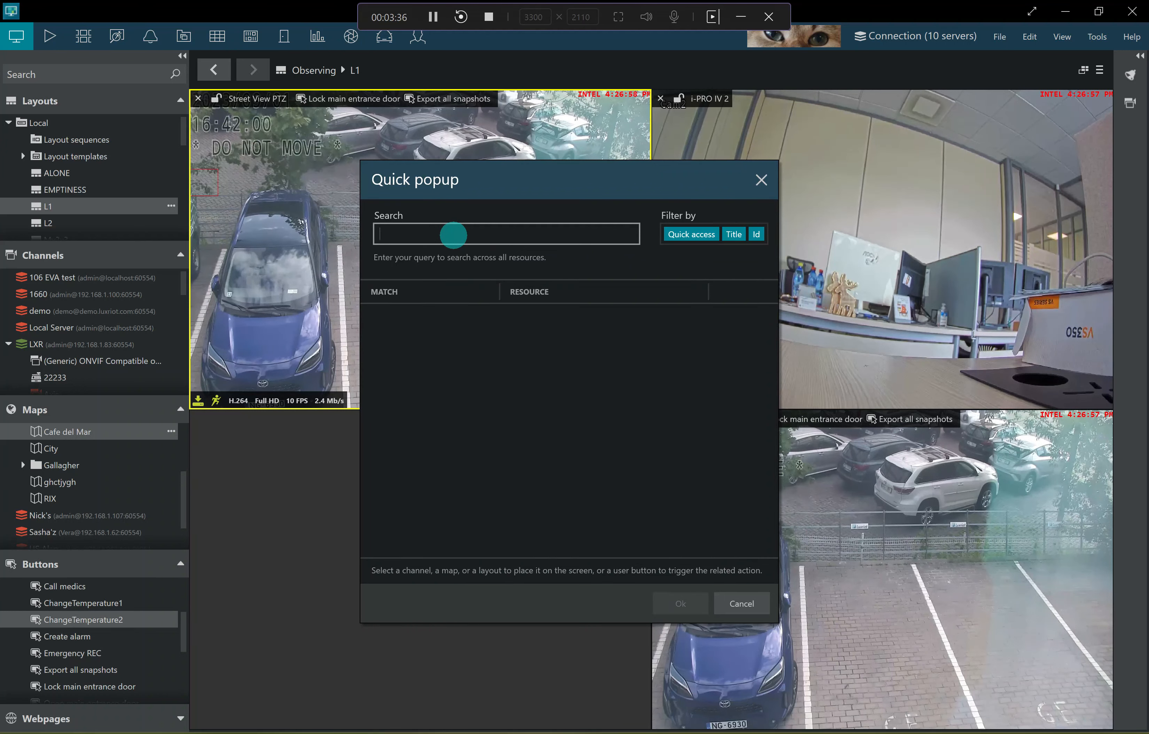
pyautogui.write('10')
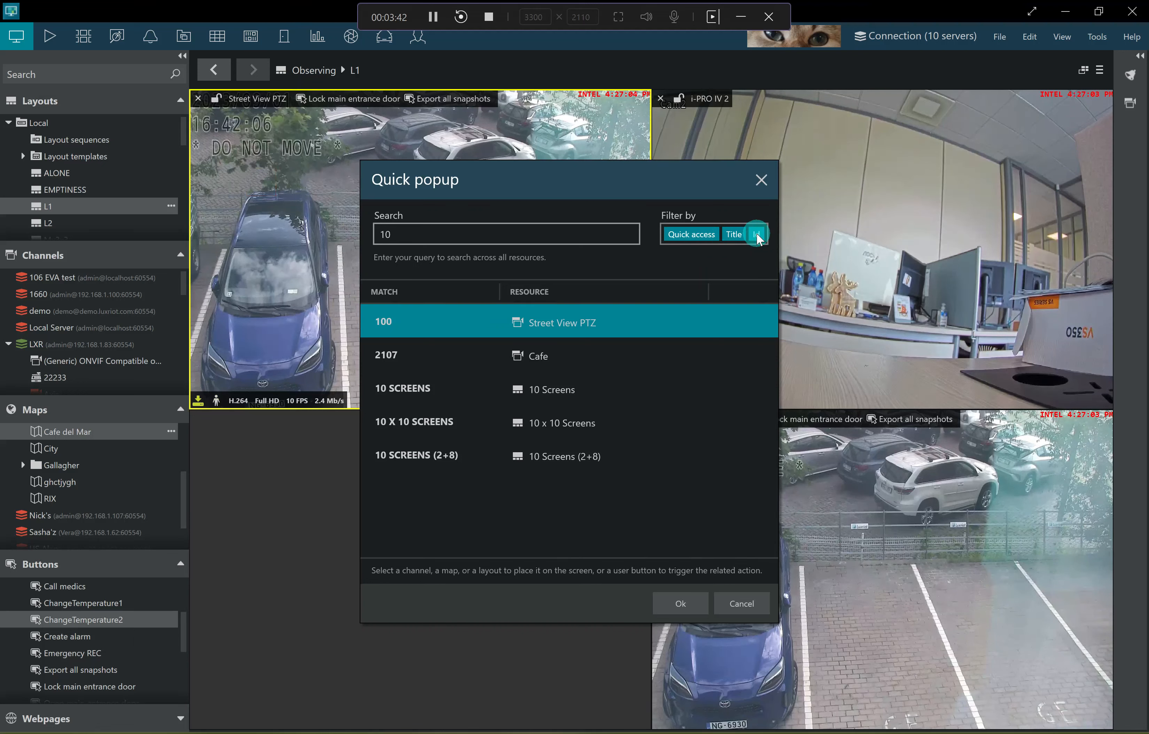
pyautogui.click(703, 239)
pyautogui.click(734, 234)
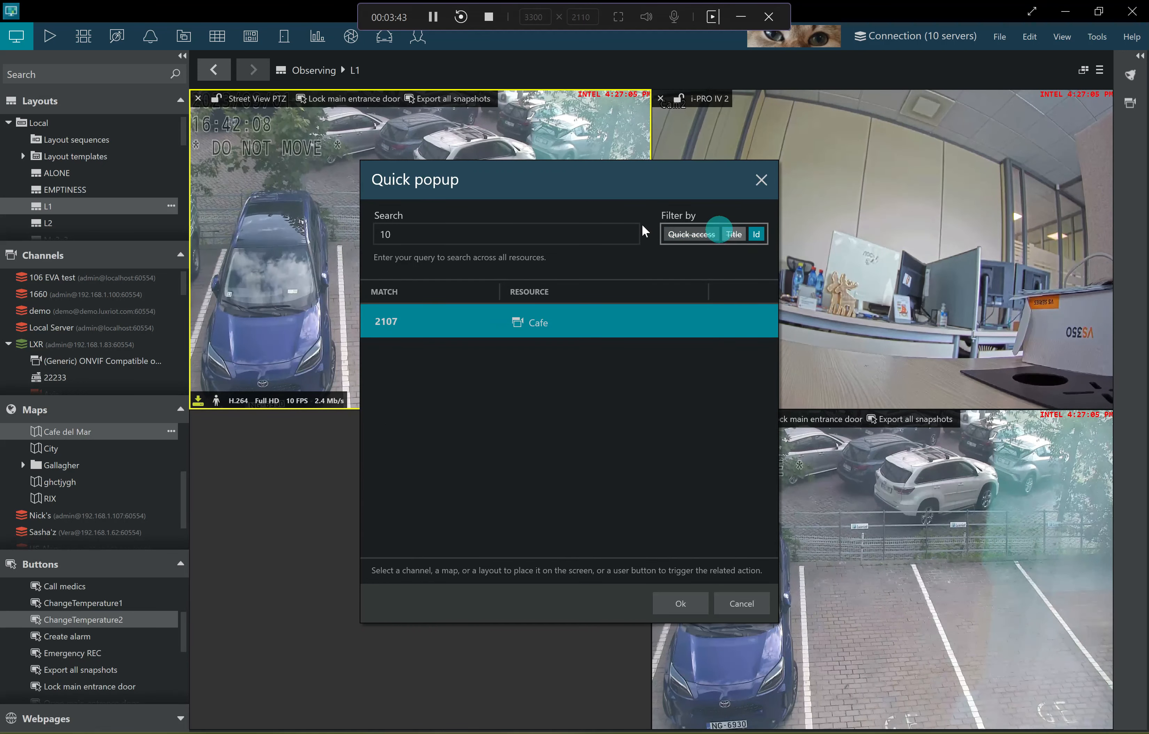
# - Turn off the Id filter as well and close the quick popup without choosing a resource
pyautogui.click(498, 232)
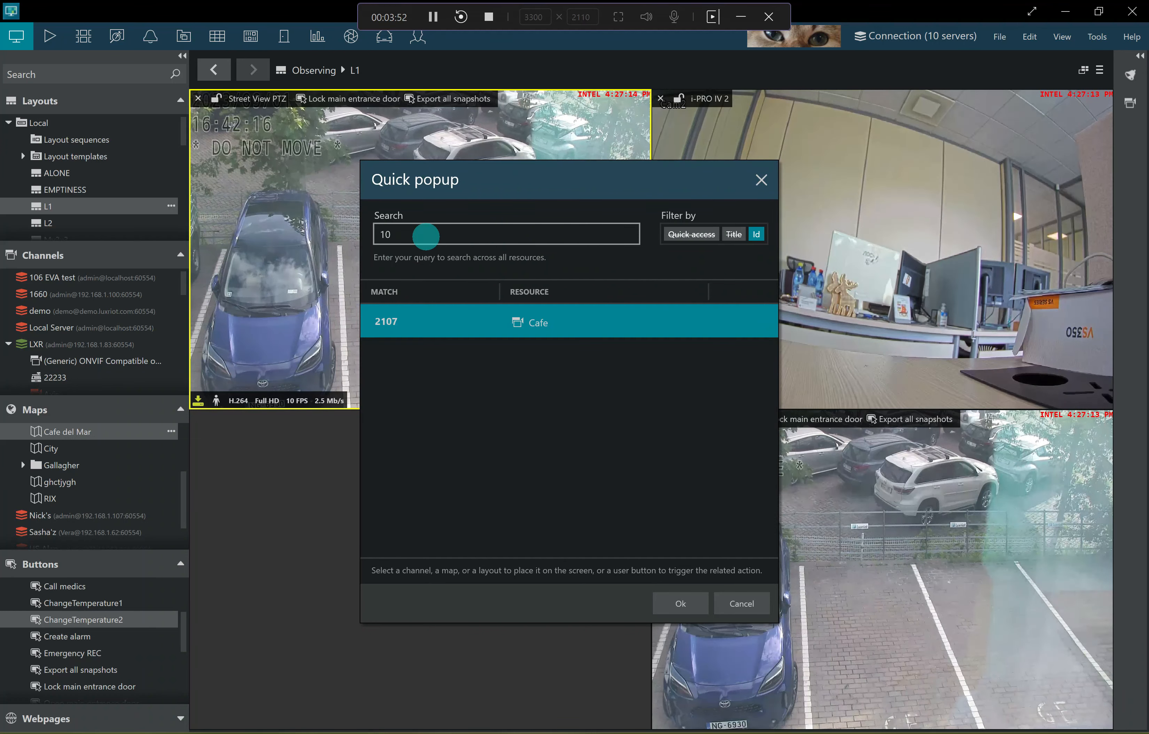
pyautogui.click(756, 234)
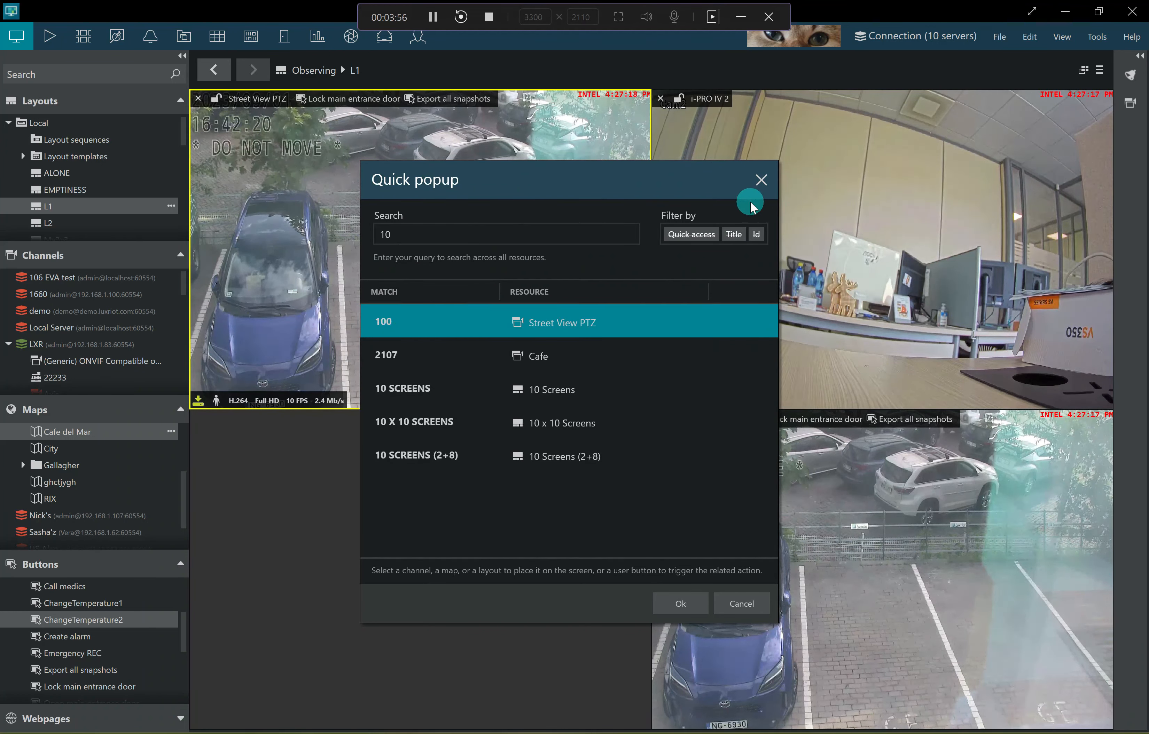
pyautogui.click(758, 186)
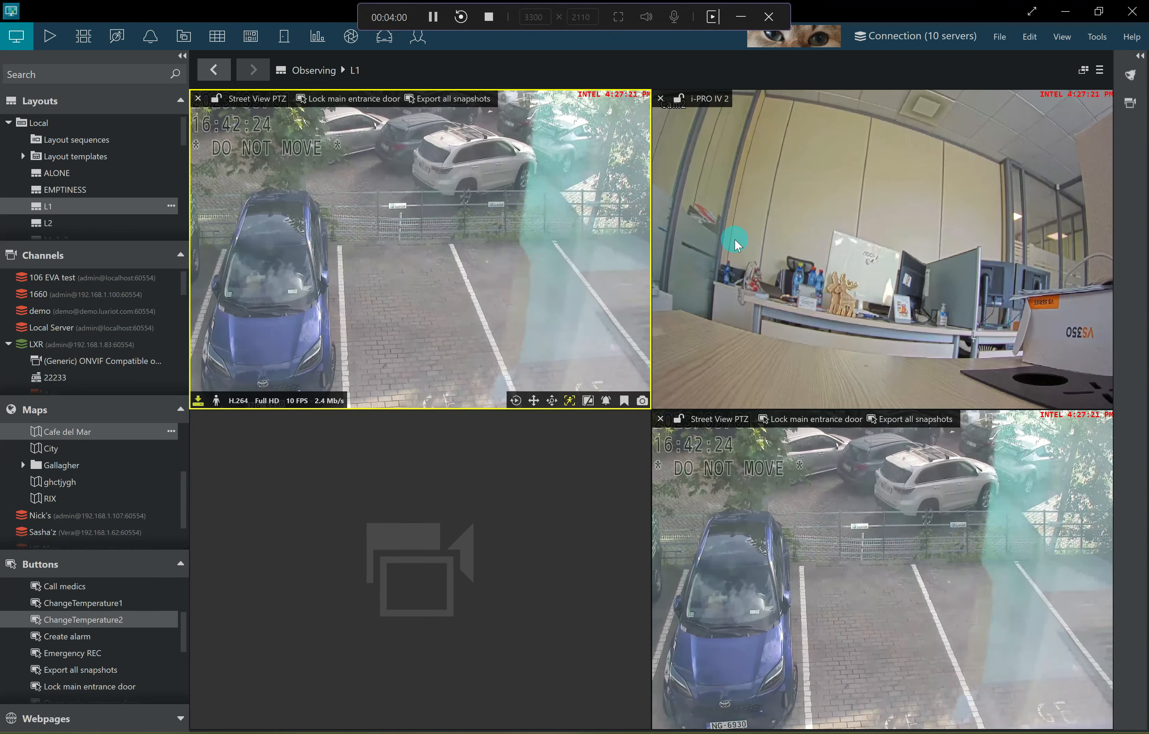
# - Select different tiles of layout L1, opening the 22233 channel from the shortcut on the i-PRO IV 2 video
pyautogui.click(559, 515)
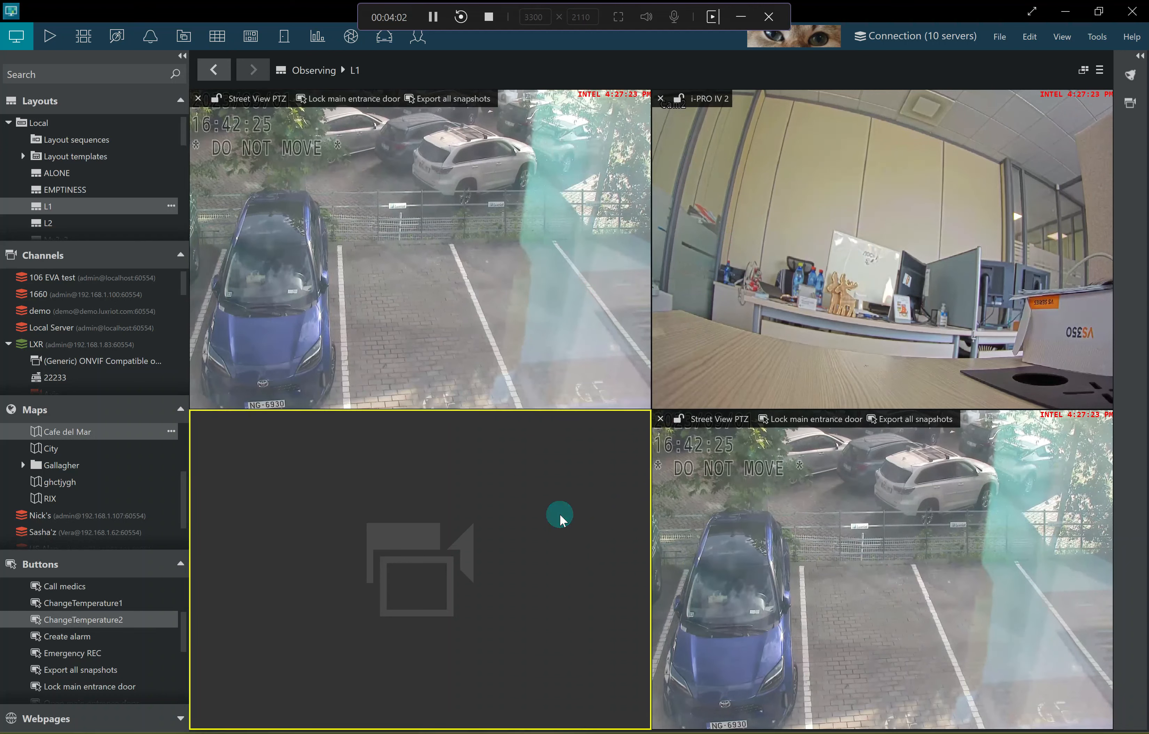
pyautogui.click(601, 353)
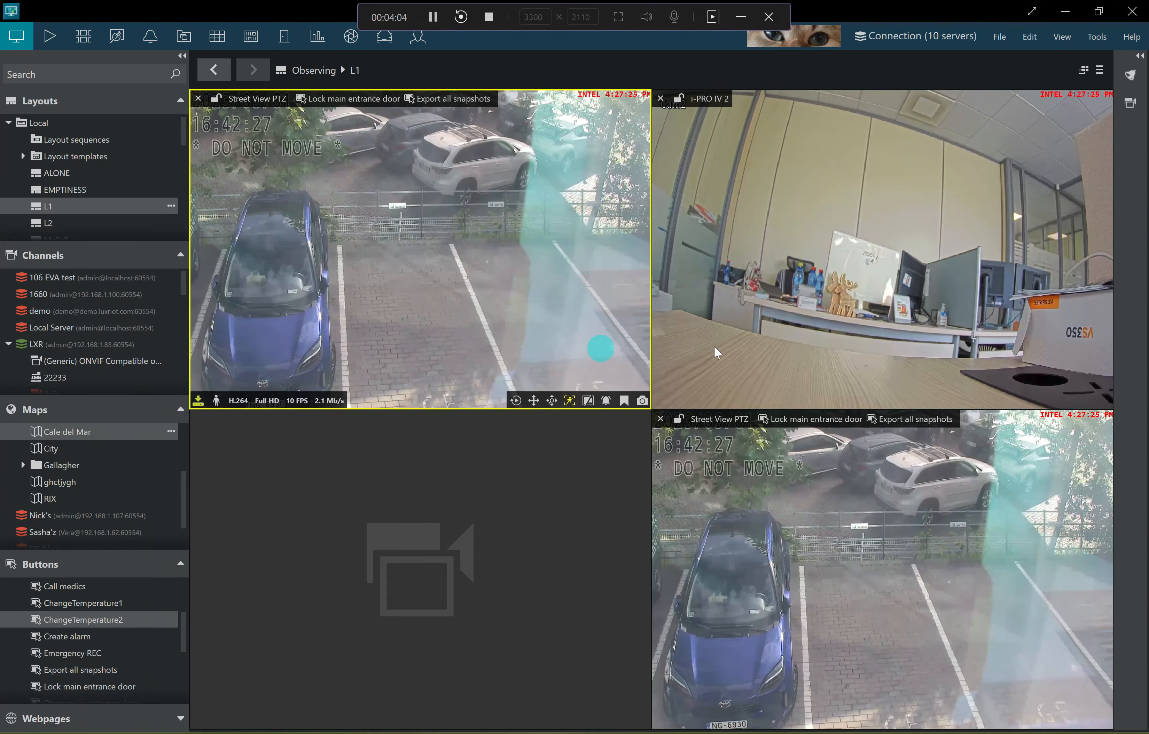
pyautogui.click(754, 348)
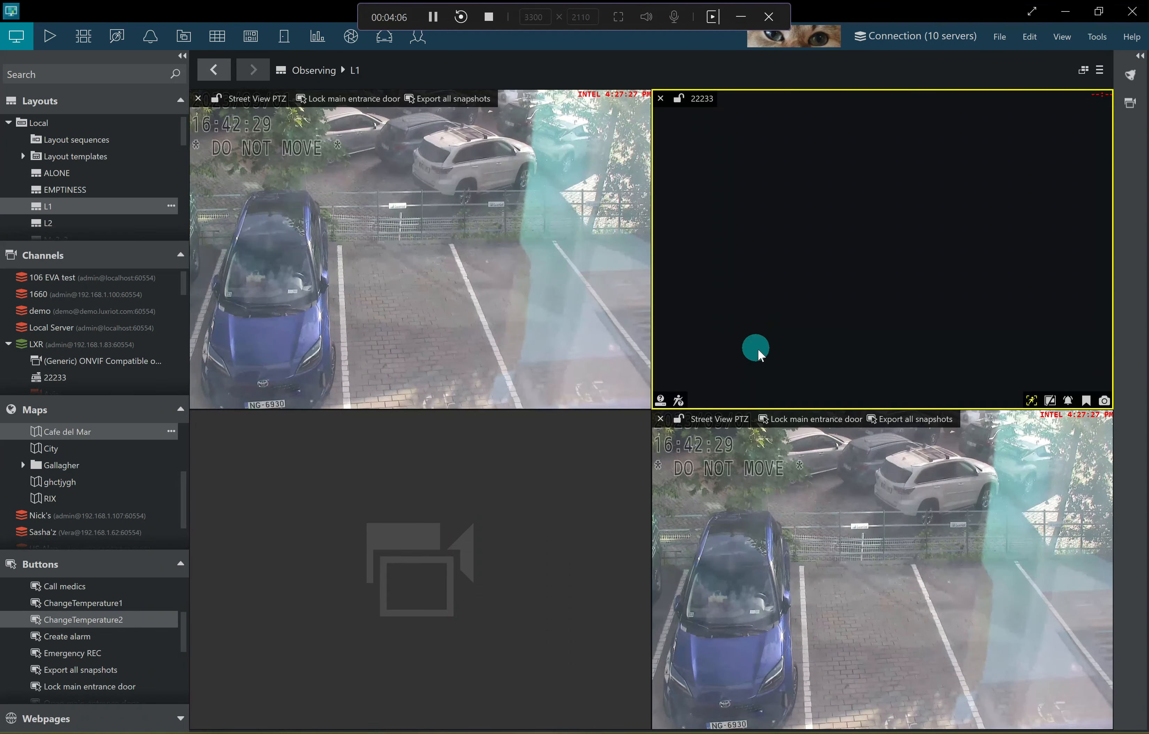
pyautogui.click(546, 368)
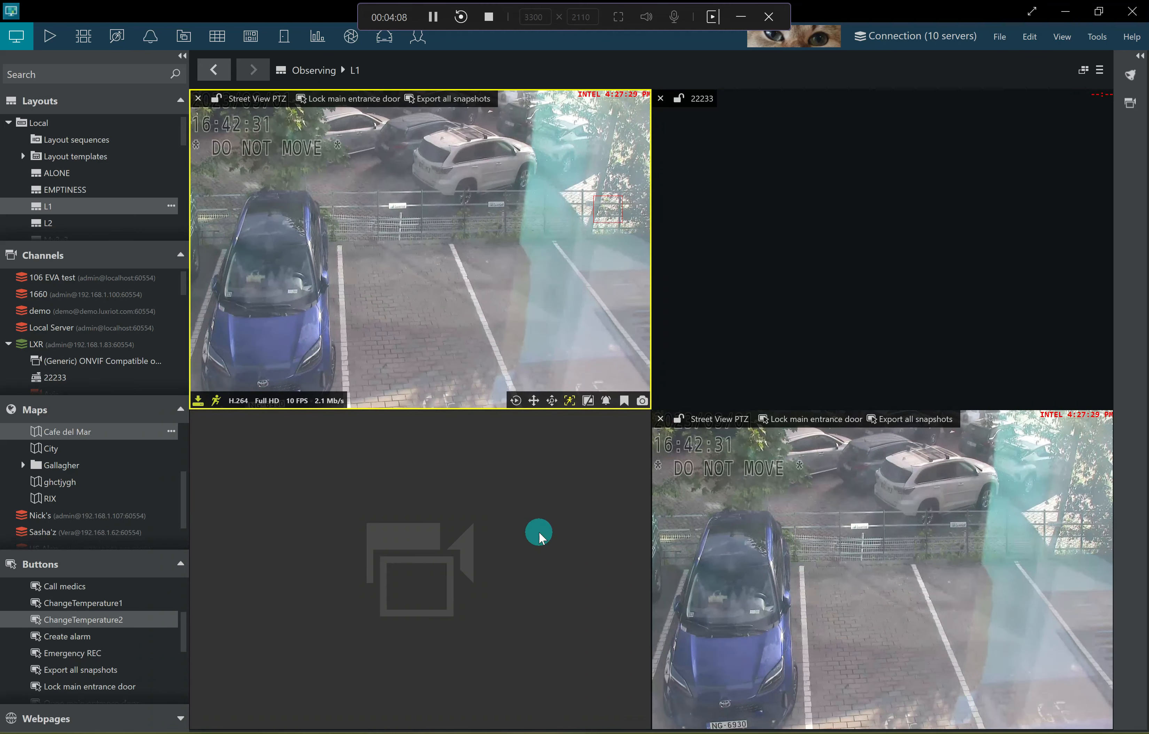
# - Select the empty tile and fill it with Street View PTZ by looking up quick access ID 100 in the quick popup
pyautogui.click(538, 531)
pyautogui.click(495, 452)
pyautogui.click(529, 499)
pyautogui.click(533, 371)
pyautogui.click(531, 515)
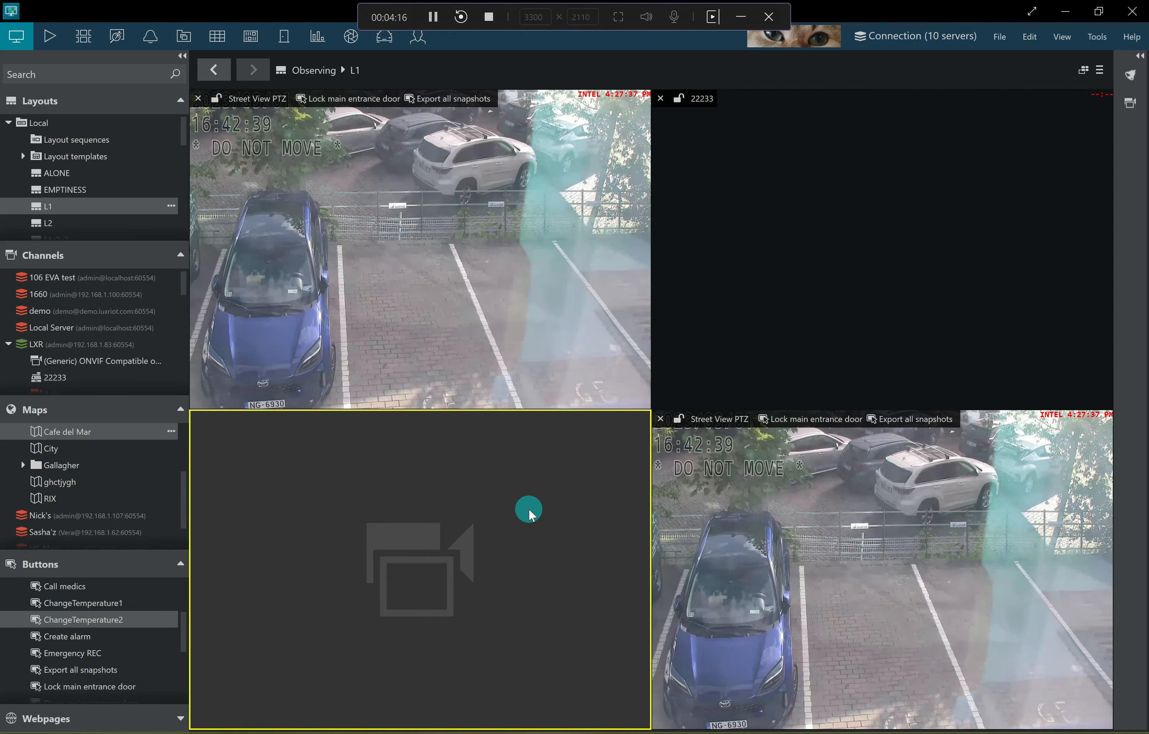
pyautogui.doubleClick(528, 508)
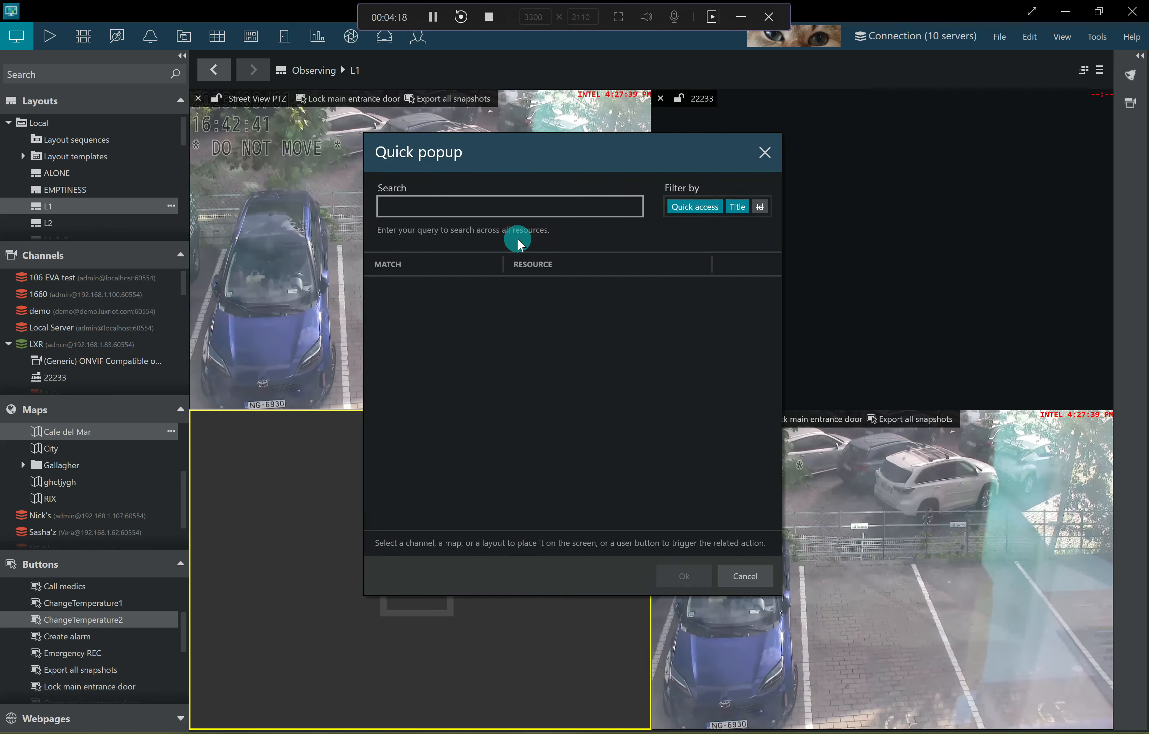
pyautogui.write('100')
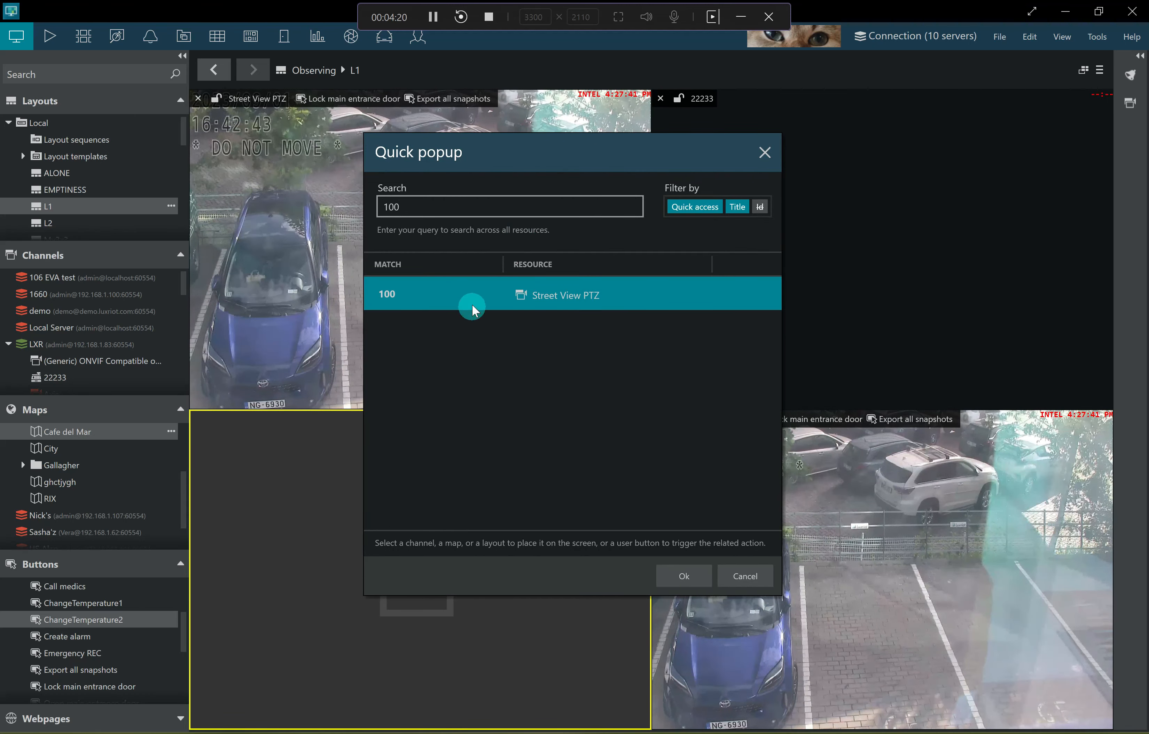
pyautogui.doubleClick(476, 293)
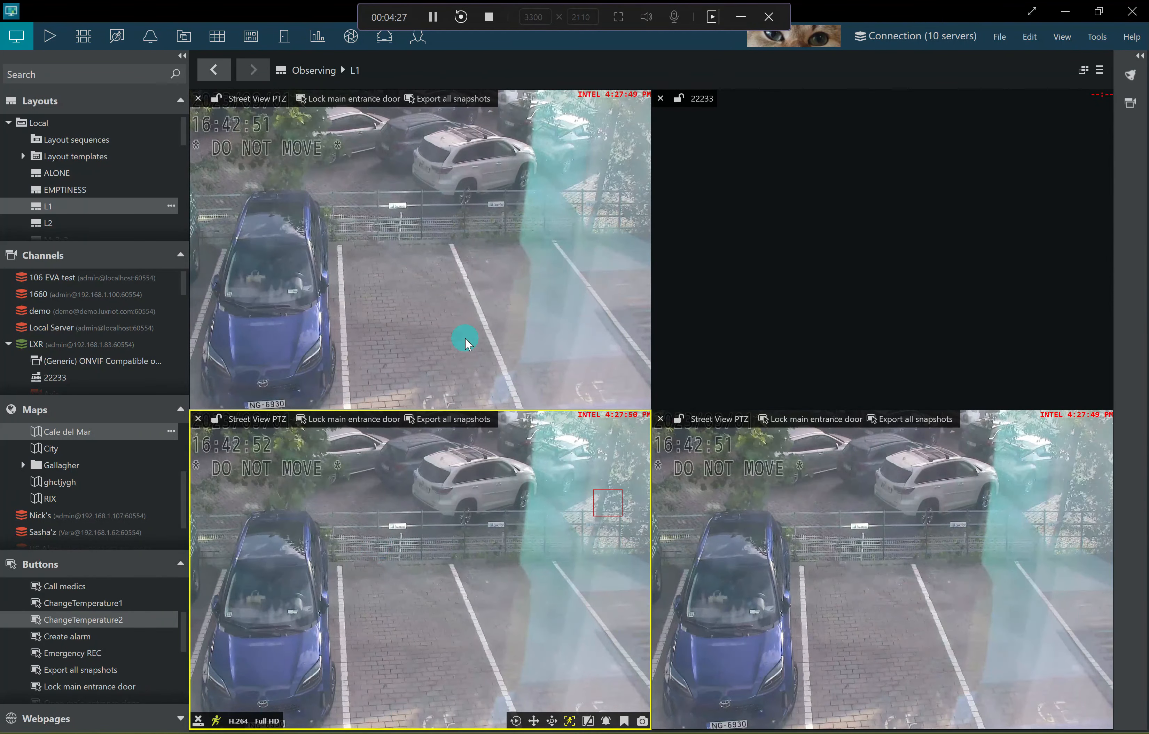
# - Look up te in the quick popup and trigger the ChangeTemperature1 user button from the matches
pyautogui.hotkey('ctrl', 'q')
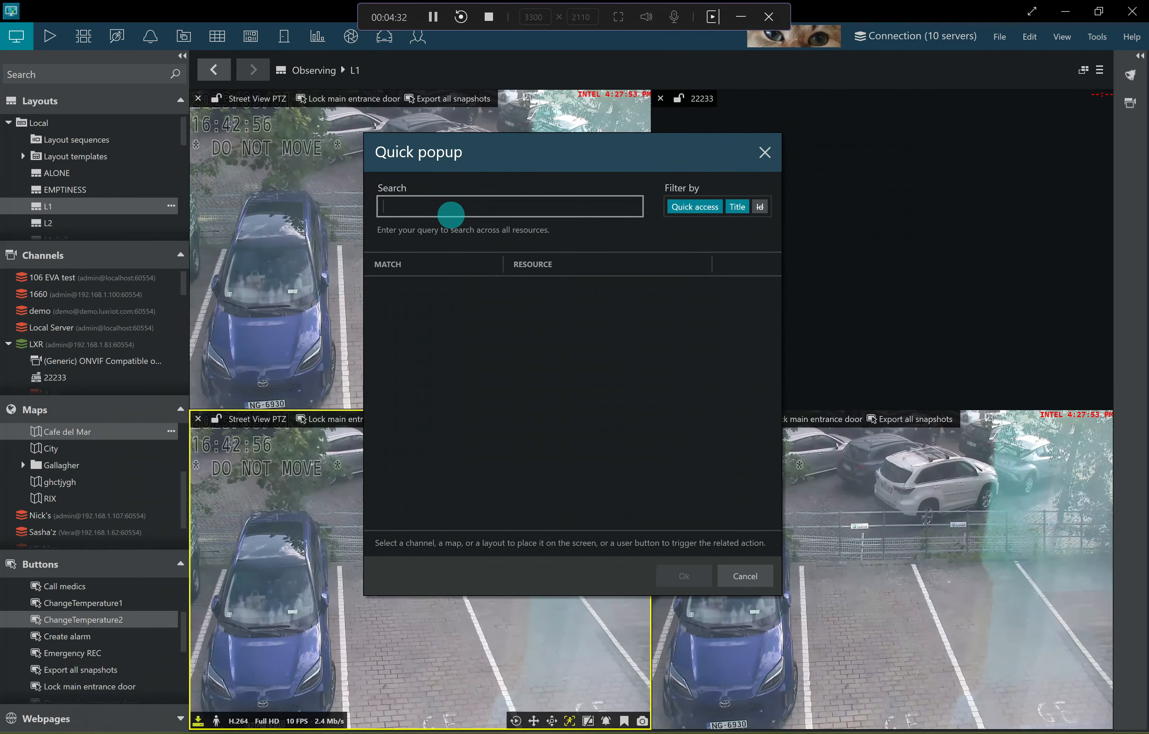
pyautogui.write('use')
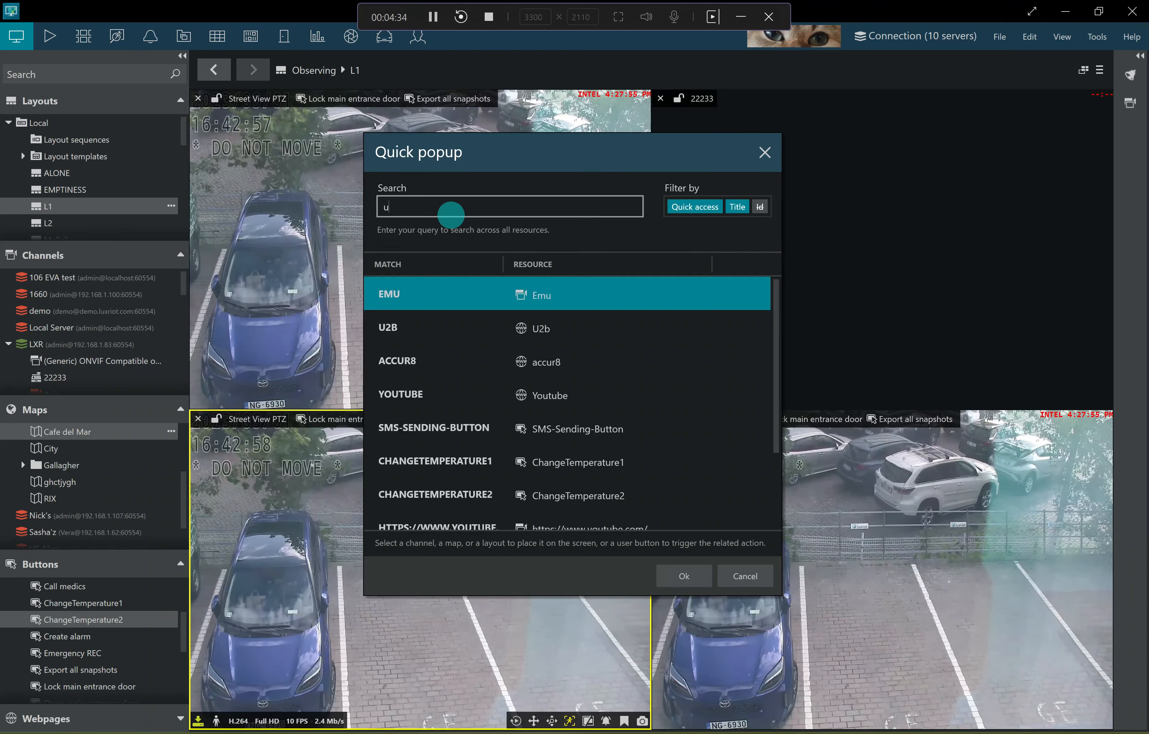
pyautogui.press('BackSpace')
pyautogui.press('BackSpace')
pyautogui.press('BackSpace')
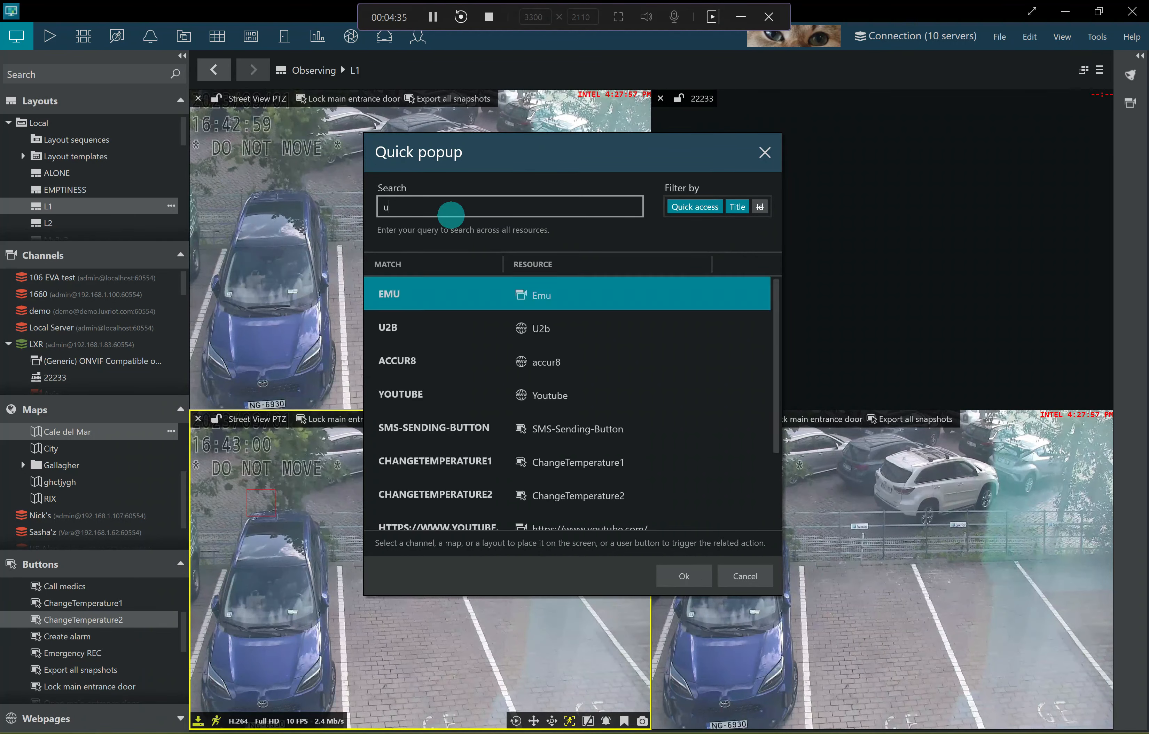
pyautogui.write('te')
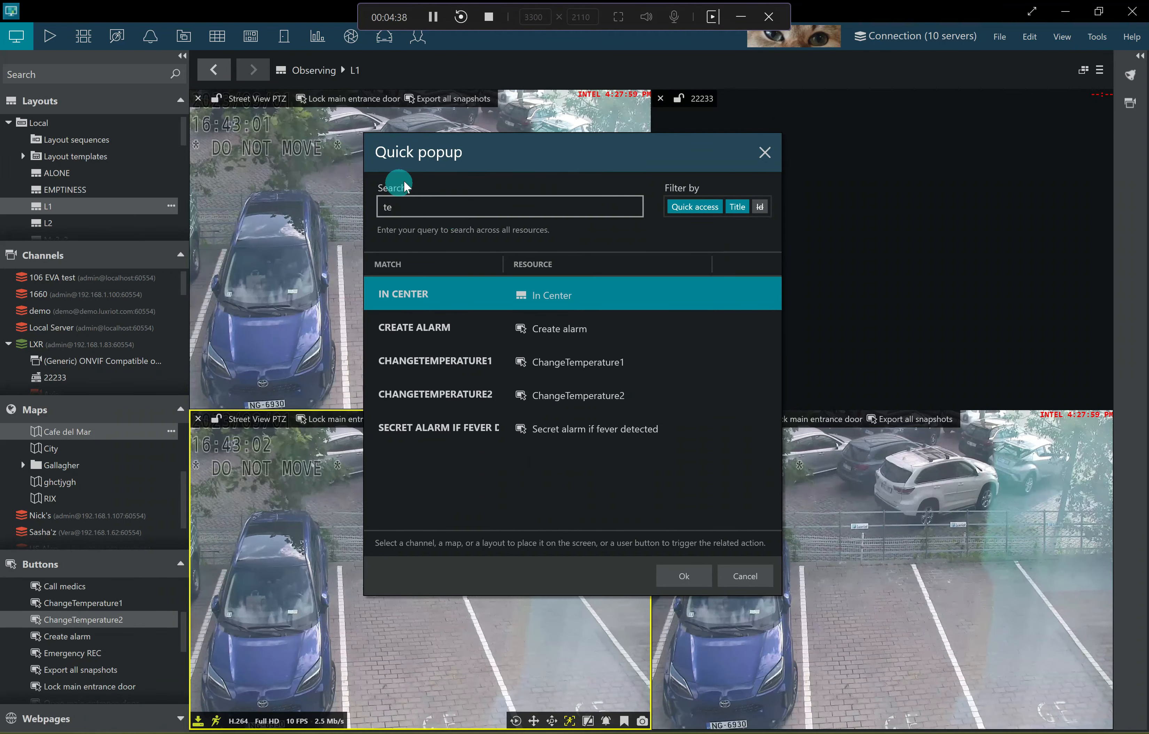
pyautogui.click(562, 363)
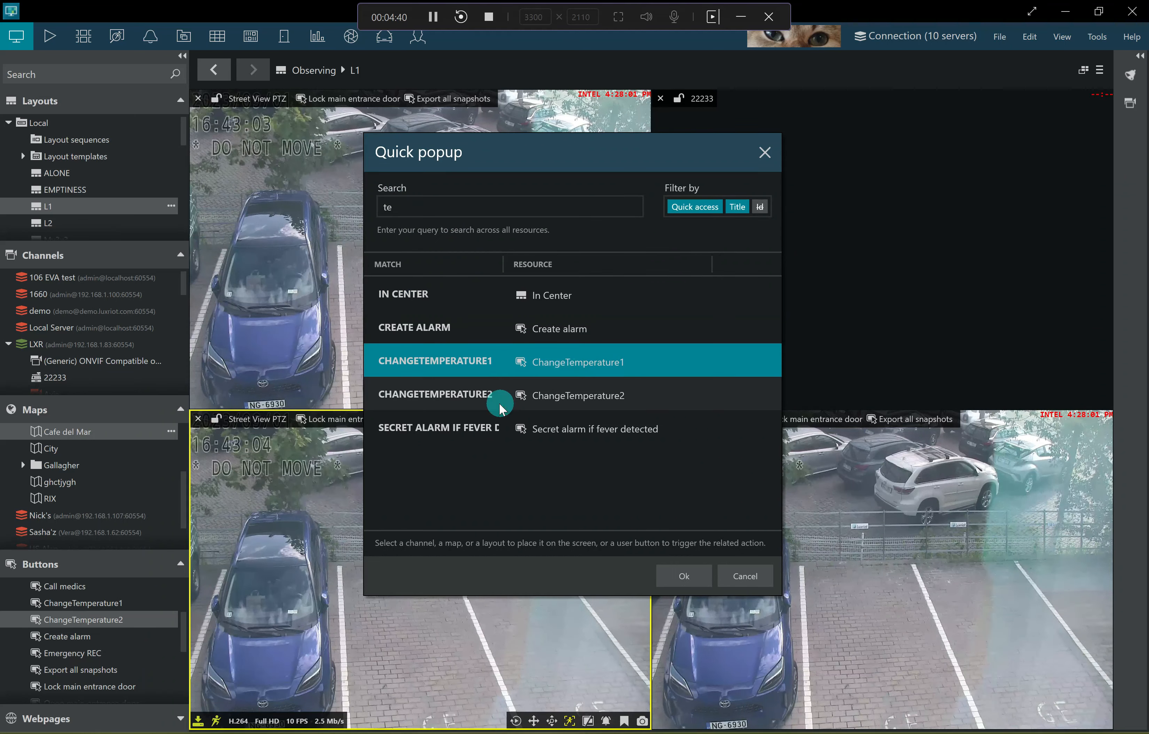
pyautogui.doubleClick(485, 370)
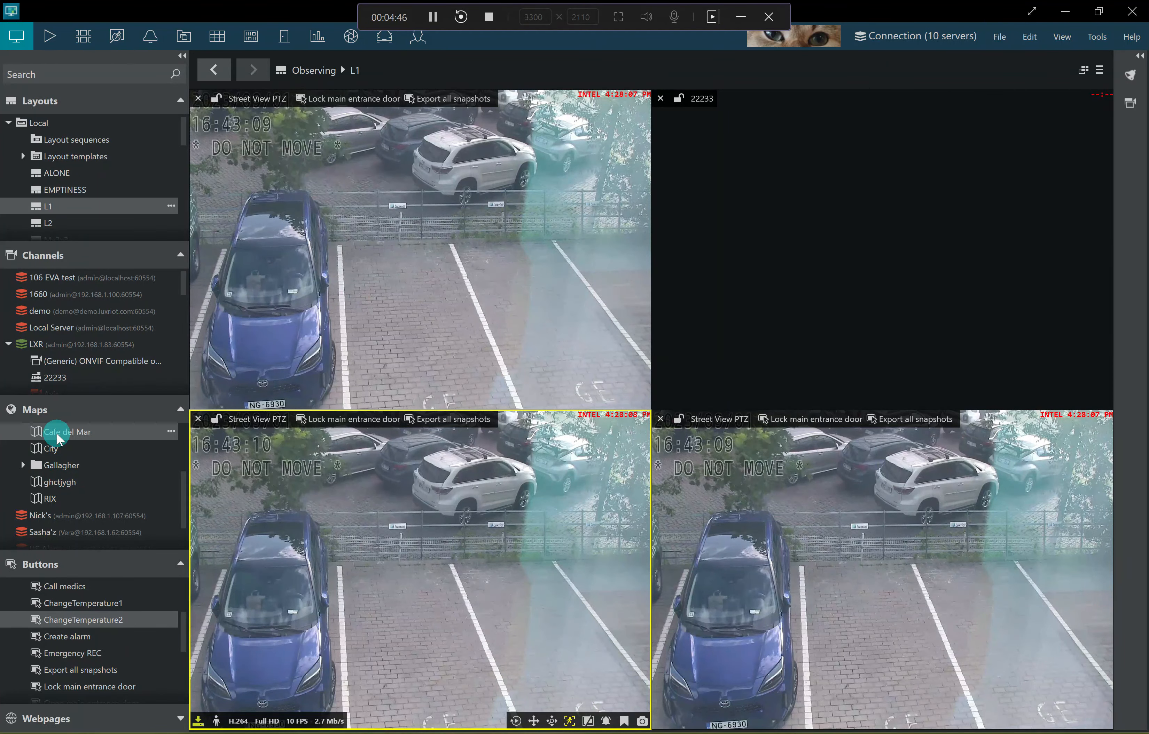
# - Place the Cafe del Mar map in the 22233 tile and trigger ChangeTemperature2 by looking up temp in the quick popup
pyautogui.moveTo(56, 432); pyautogui.dragTo(725, 288)
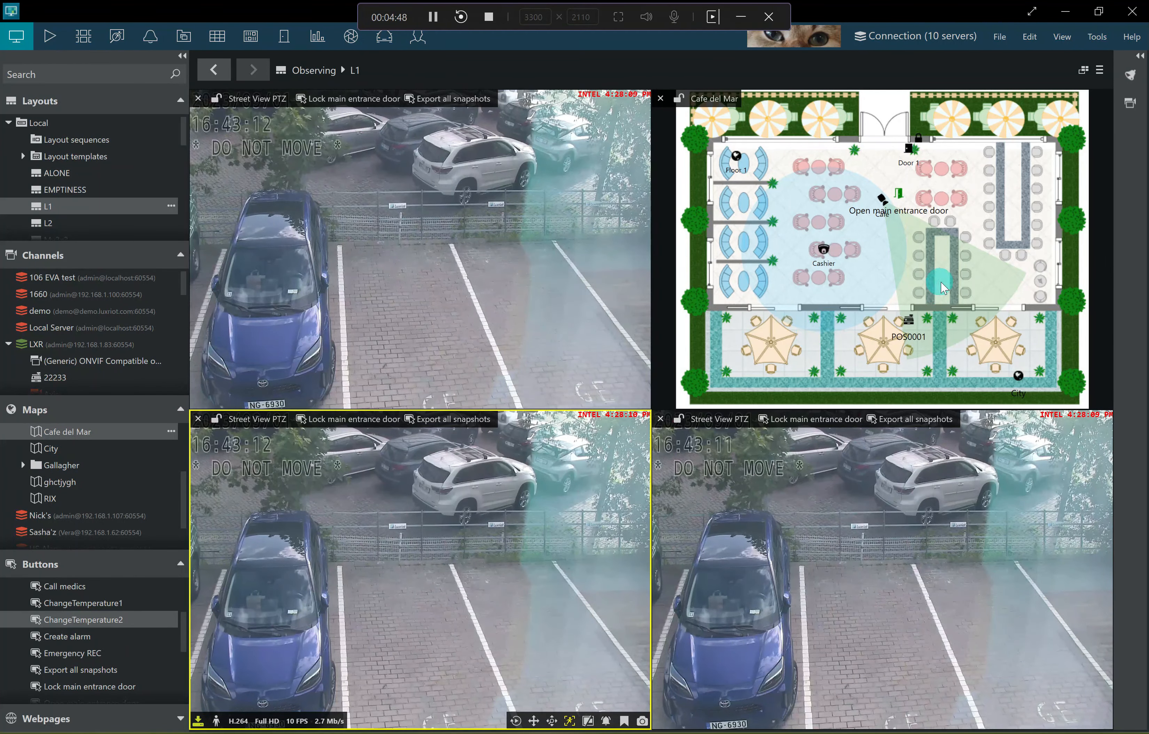
pyautogui.hotkey('ctrl', 'f')
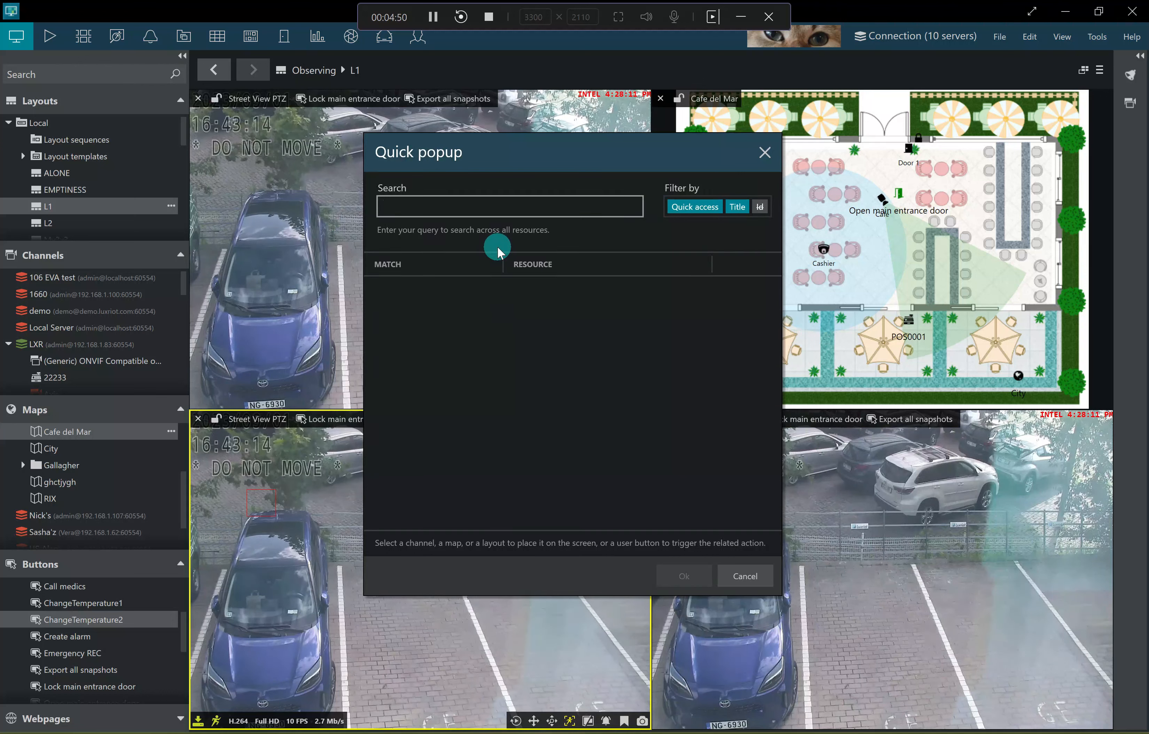
pyautogui.write('temp')
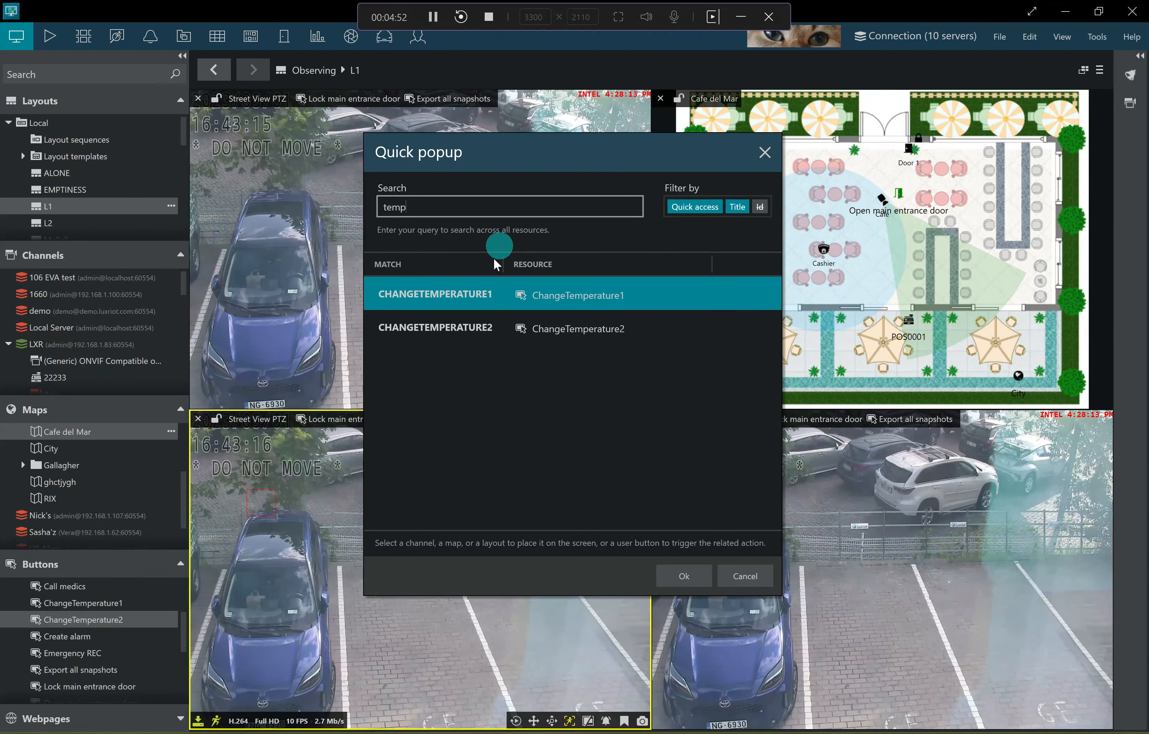
pyautogui.click(563, 337)
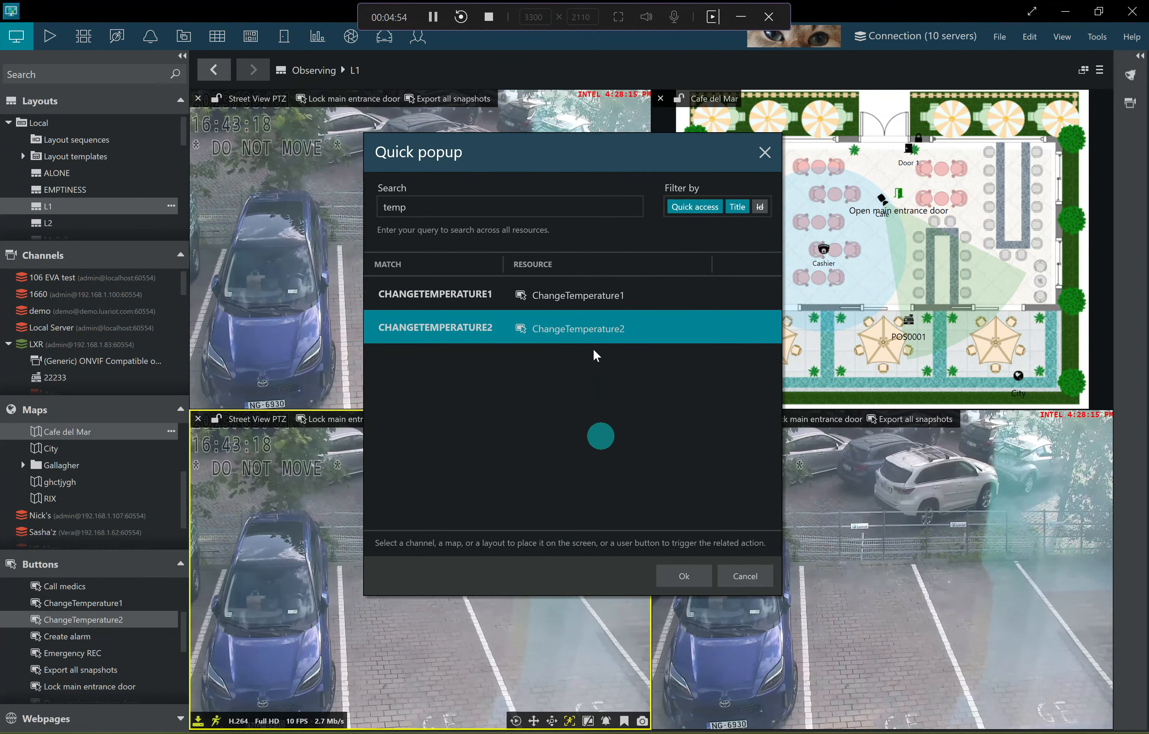
pyautogui.click(694, 583)
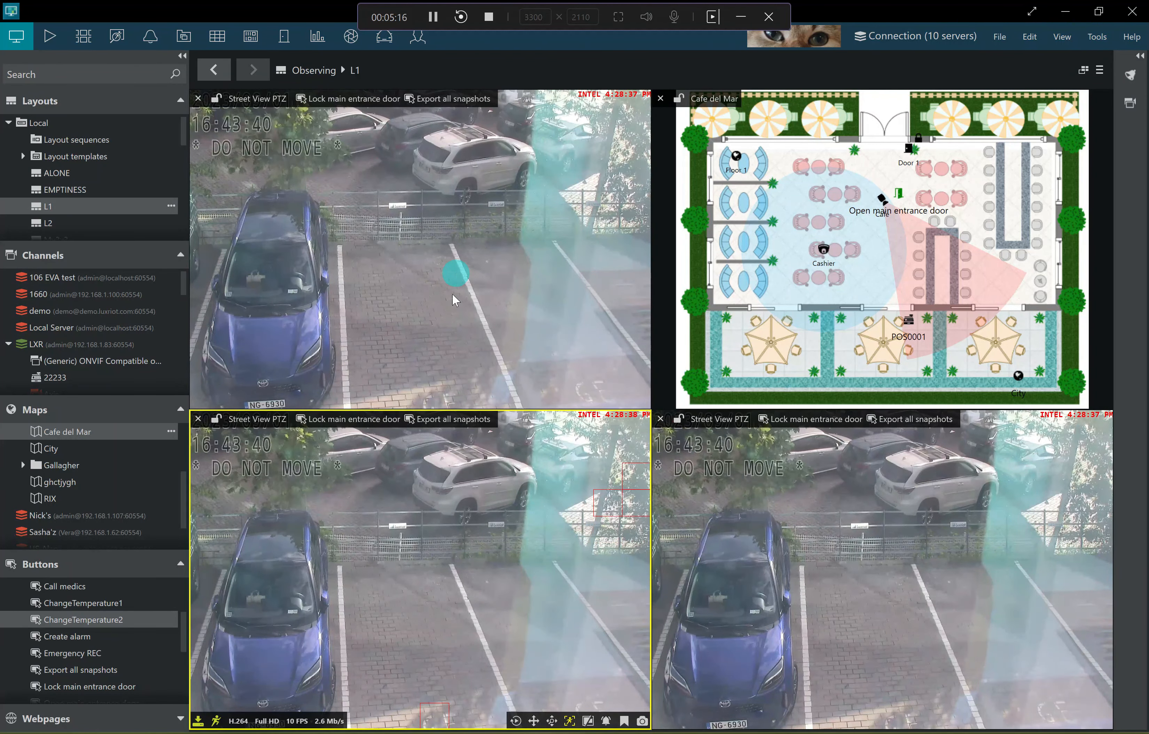
# - Switch to the Luxriot EVO Management Console and open the audit log of server events
pyautogui.hotkey('alt', 'Tab')
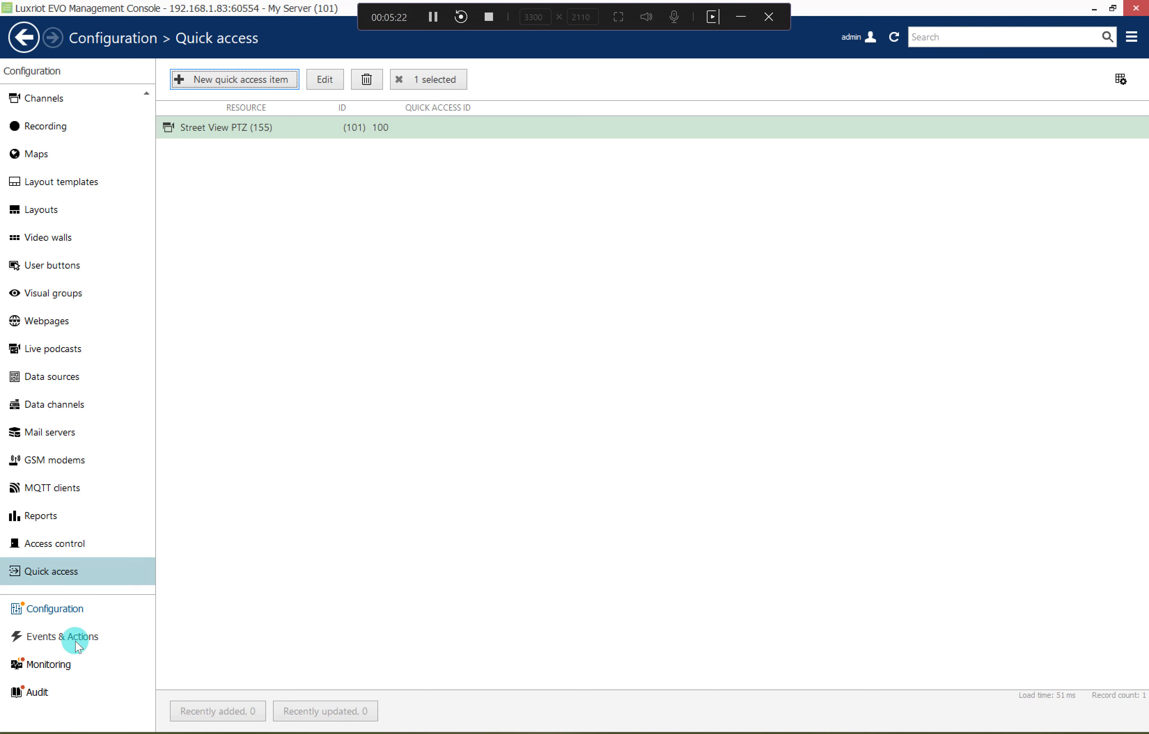
pyautogui.click(66, 669)
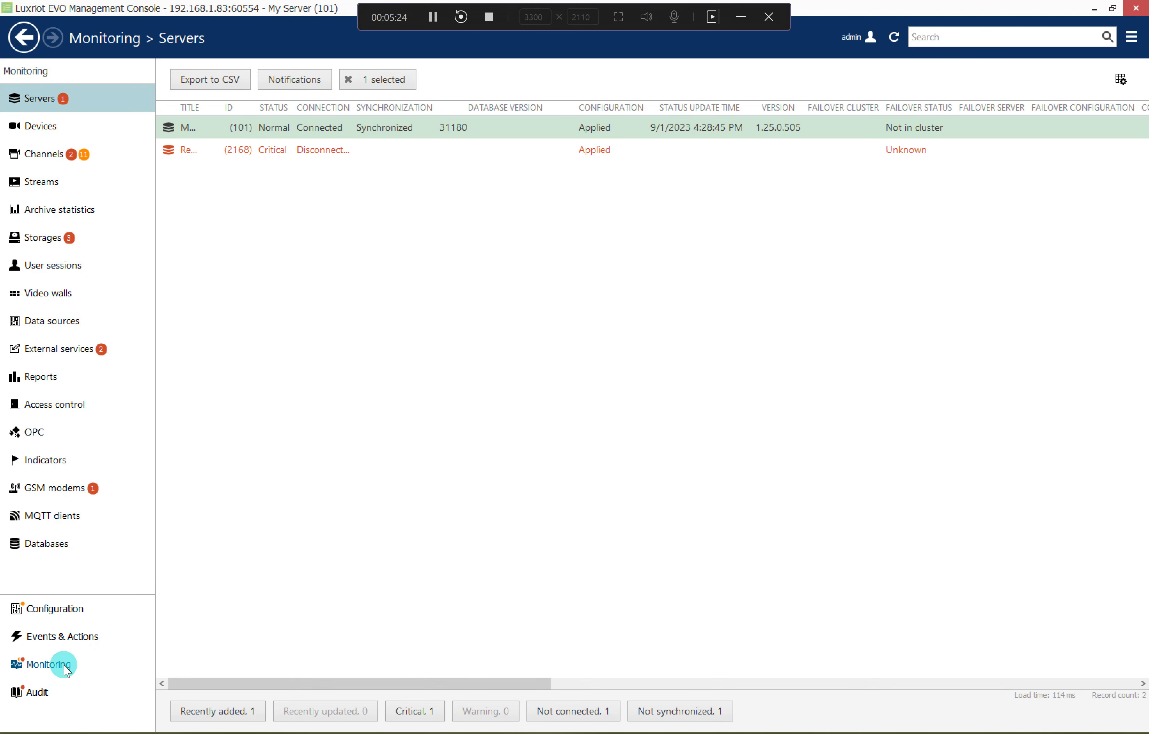
pyautogui.click(54, 693)
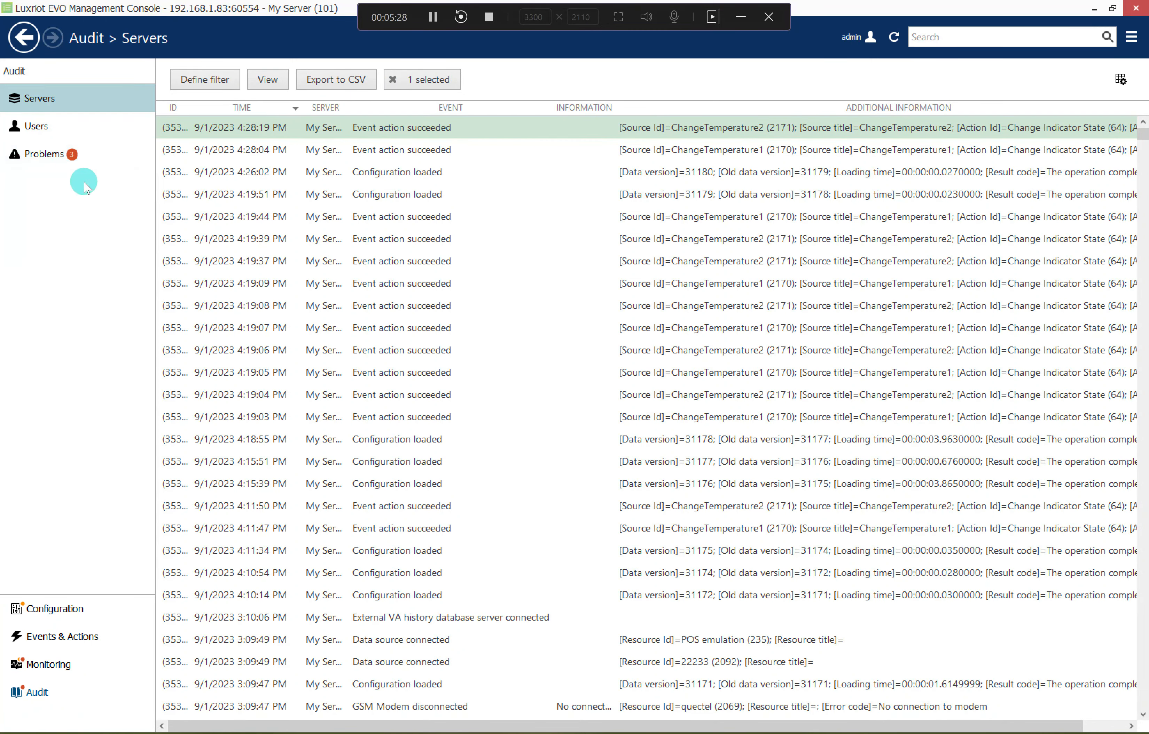
# - Compare the audit's Problems list with the full Servers event log, ending on the Problems list
pyautogui.click(106, 160)
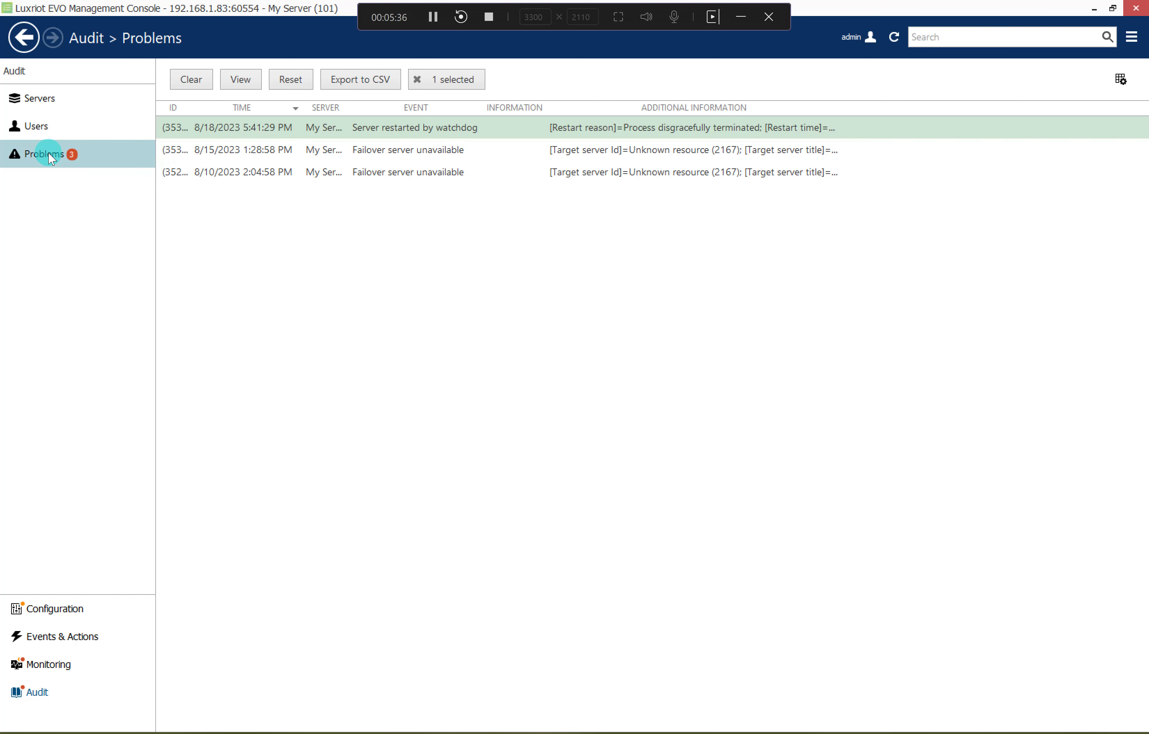
pyautogui.click(67, 99)
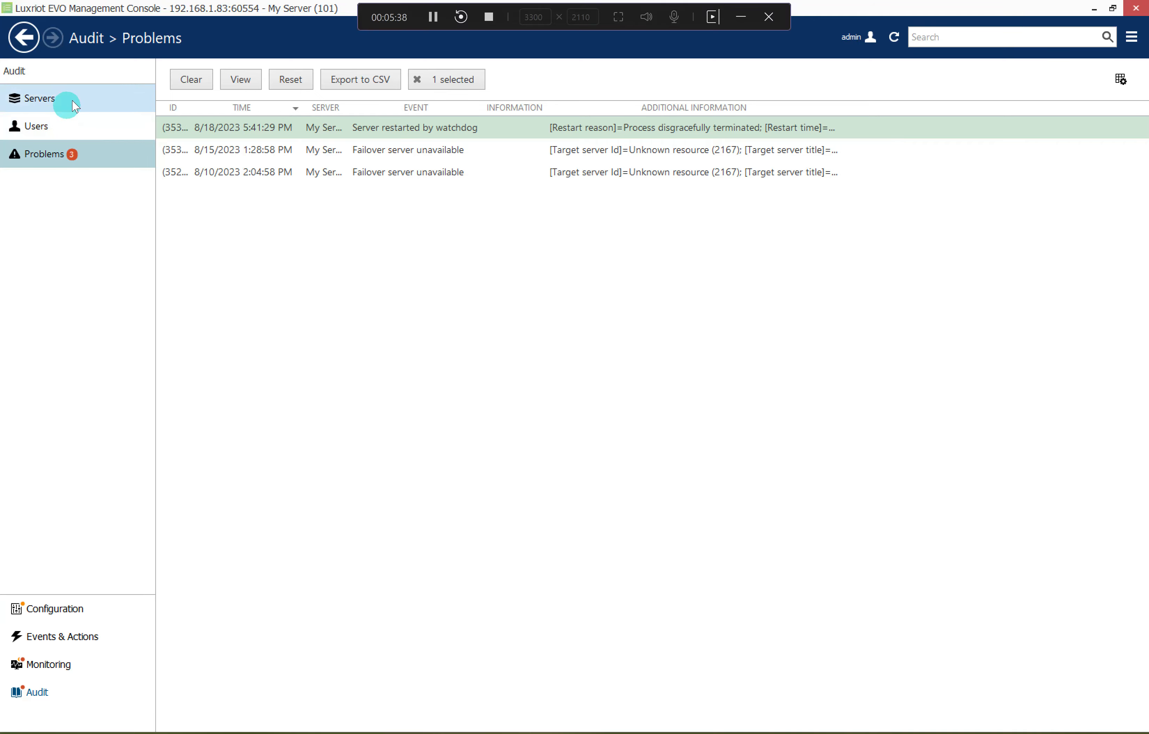
pyautogui.click(82, 119)
pyautogui.click(84, 98)
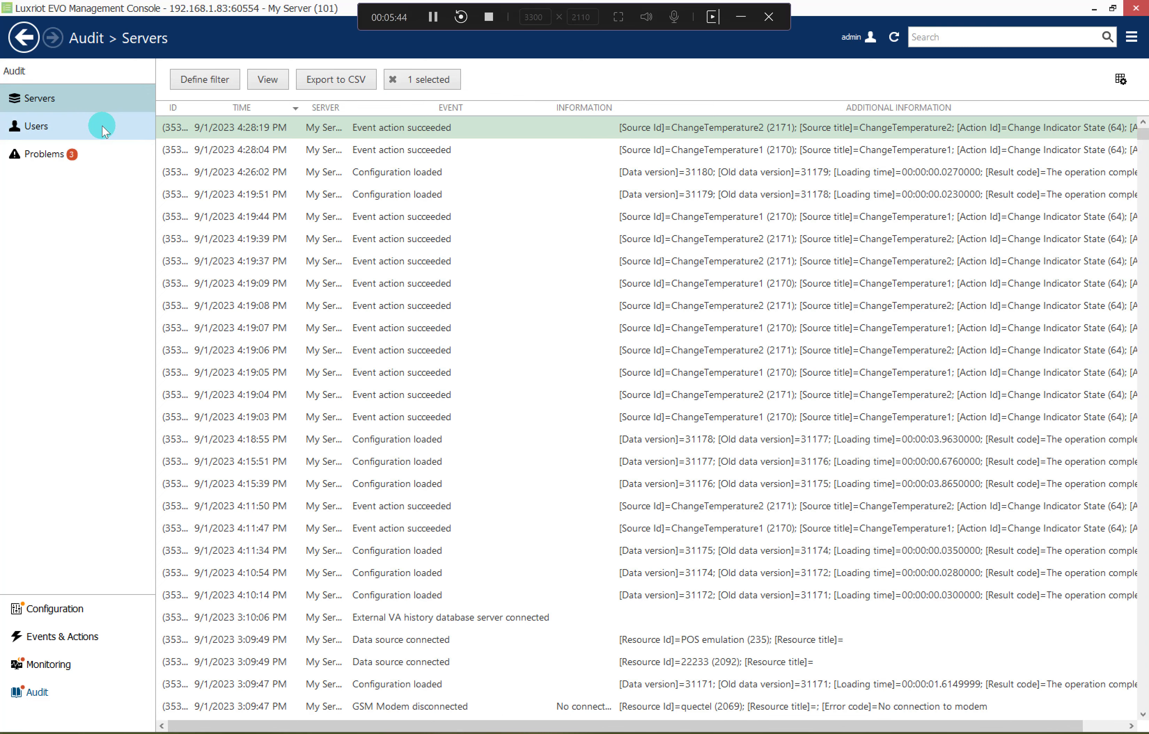
pyautogui.click(104, 152)
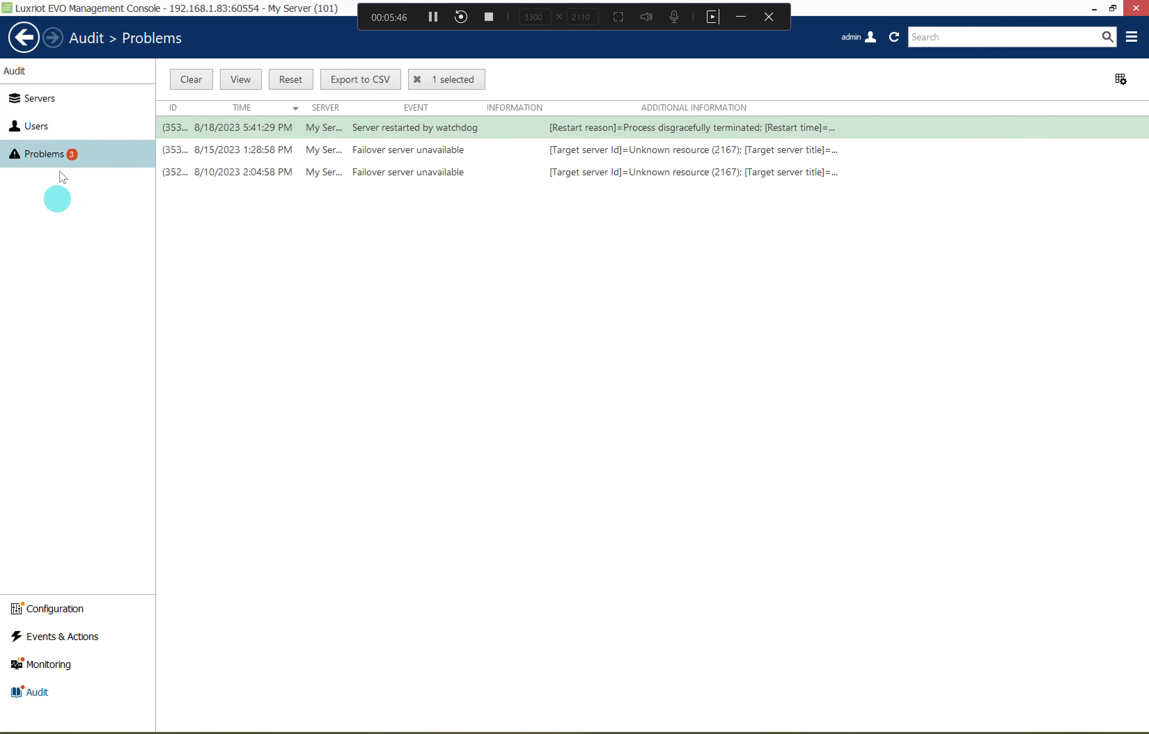